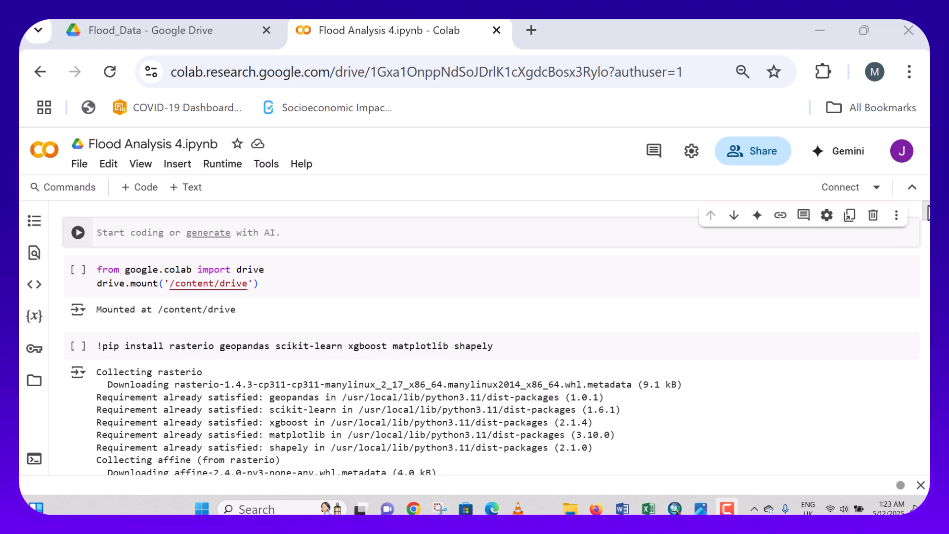
Review the notebook's model evaluation results, ROC curves, Random Forest feature importance chart and the cell exporting feature_importance2.csv
{"action": "left_click_drag", "start_coordinate": [929, 210], "coordinate": [927, 322]}
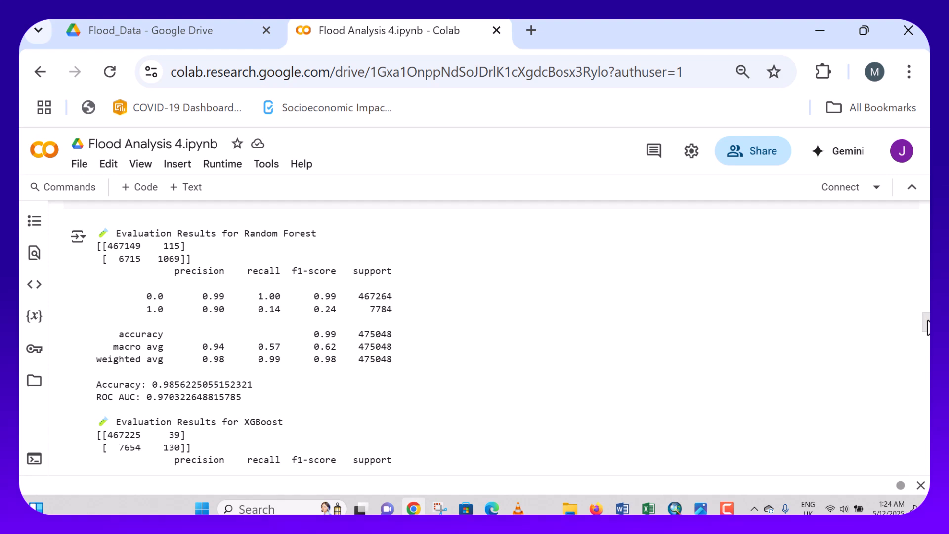
{"action": "left_click_drag", "start_coordinate": [928, 327], "coordinate": [929, 355]}
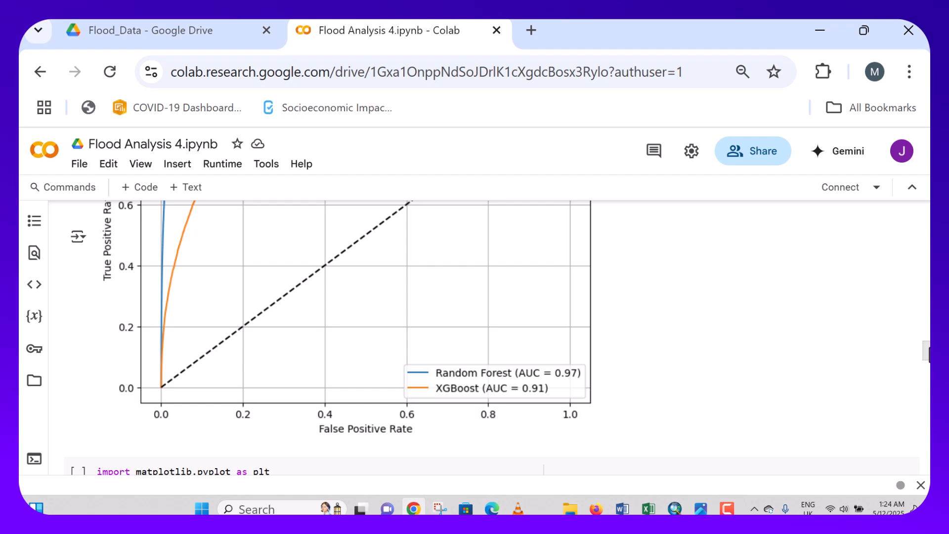
{"action": "left_click_drag", "start_coordinate": [929, 355], "coordinate": [928, 382]}
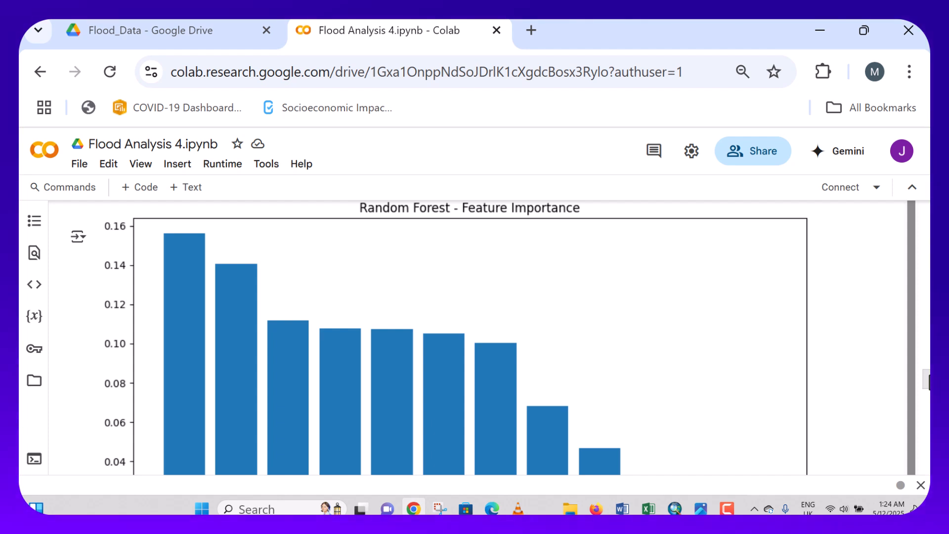
{"action": "left_click_drag", "start_coordinate": [930, 382], "coordinate": [928, 410]}
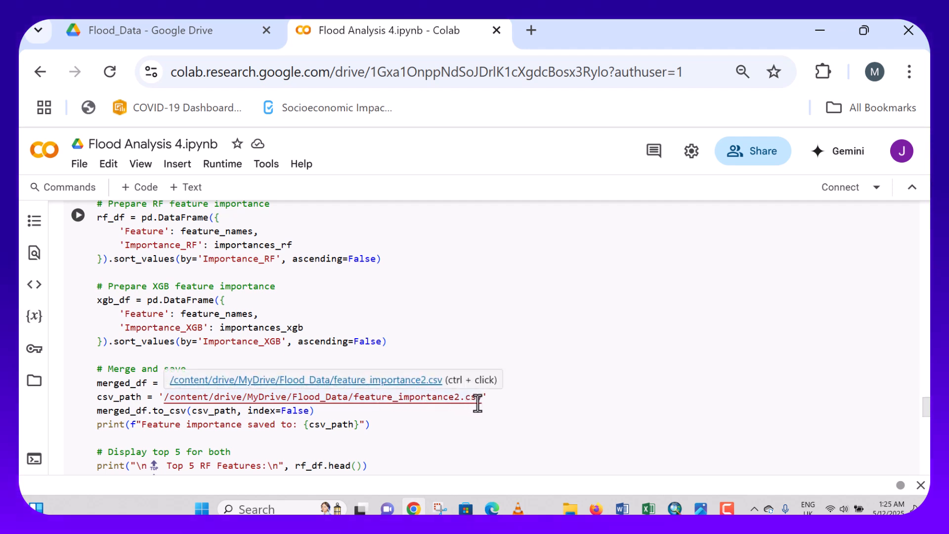
Locate feature_importance2.csv in the Flood_Data folder on Google Drive and examine the feature importance table in Excel
{"action": "left_click", "coordinate": [180, 28]}
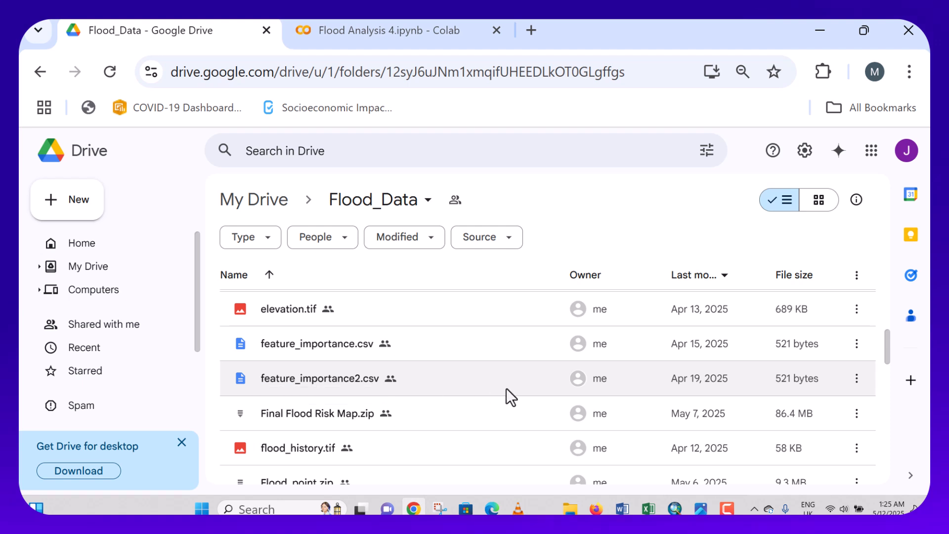
{"action": "left_click", "coordinate": [857, 379]}
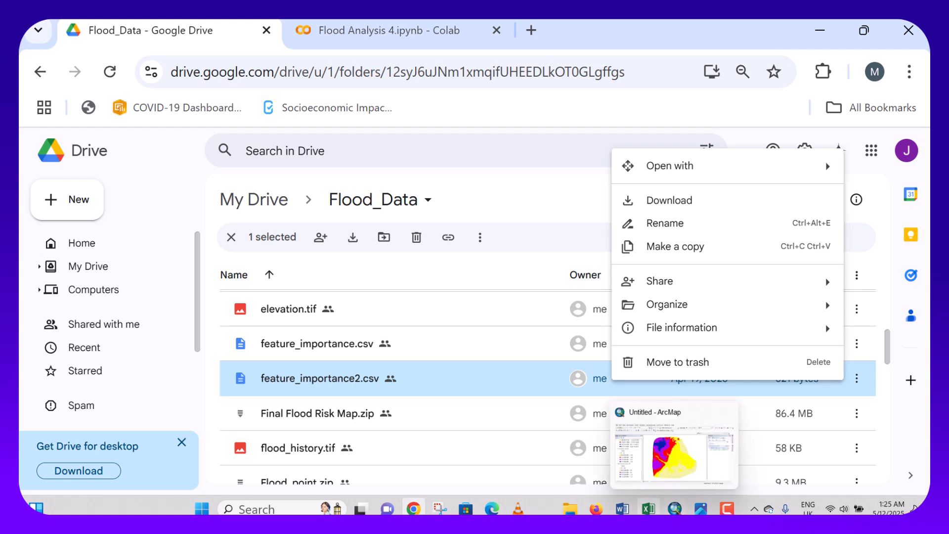
{"action": "left_click", "coordinate": [649, 509]}
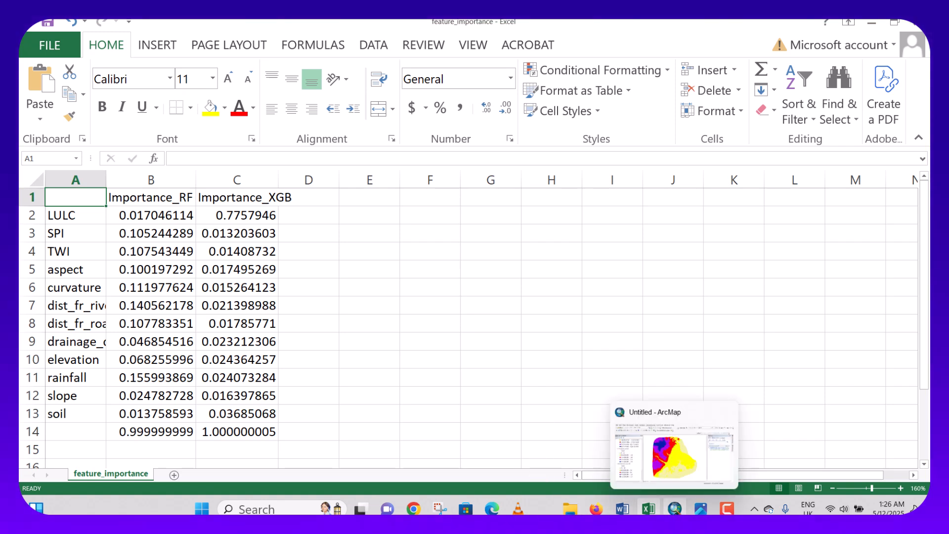
Switch to ArcMap and add TWI_msk.tif from the TWI_masked folder, building its pyramids
{"action": "left_click", "coordinate": [675, 509]}
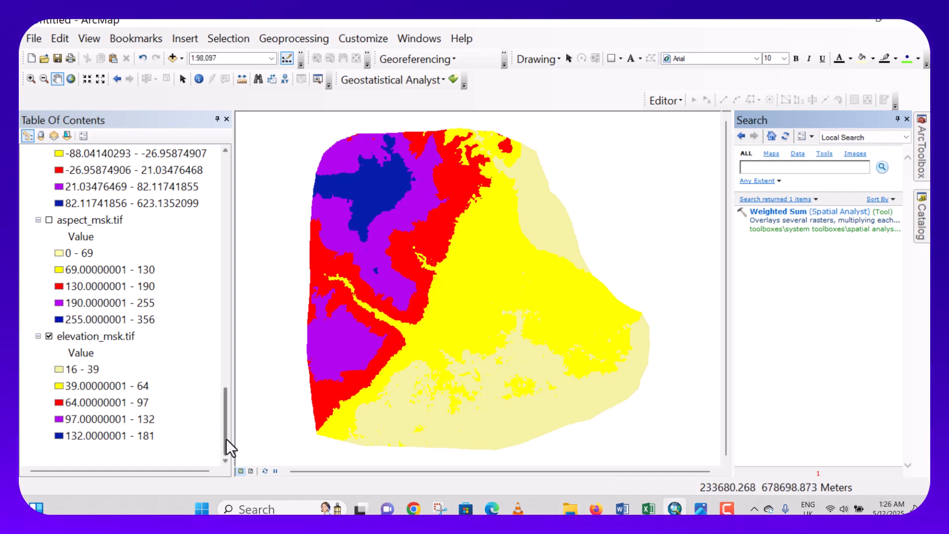
{"action": "left_click_drag", "start_coordinate": [227, 439], "coordinate": [227, 192]}
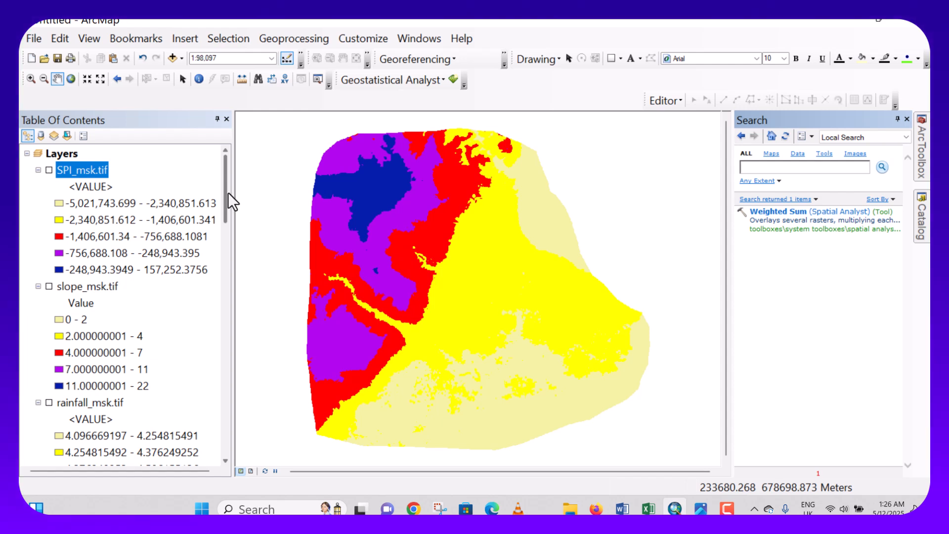
{"action": "left_click", "coordinate": [172, 60]}
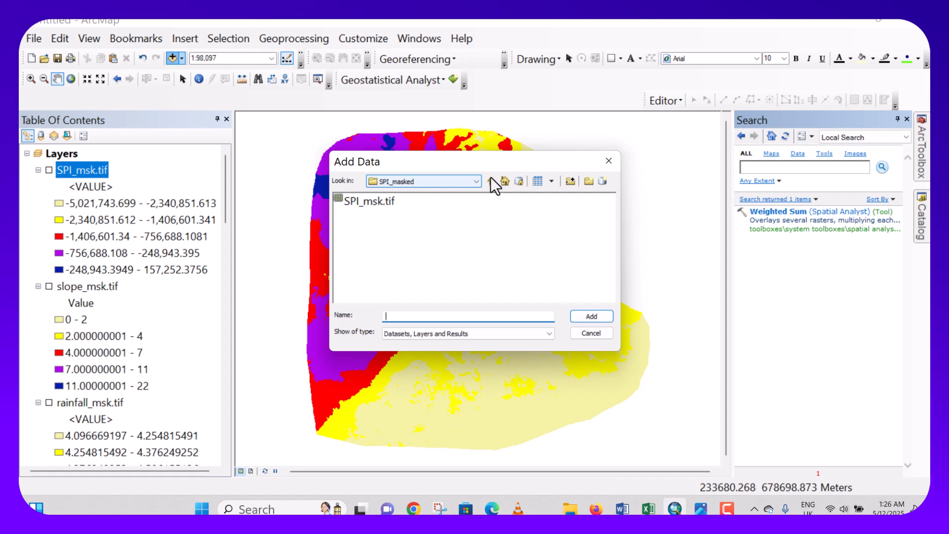
{"action": "left_click", "coordinate": [491, 181]}
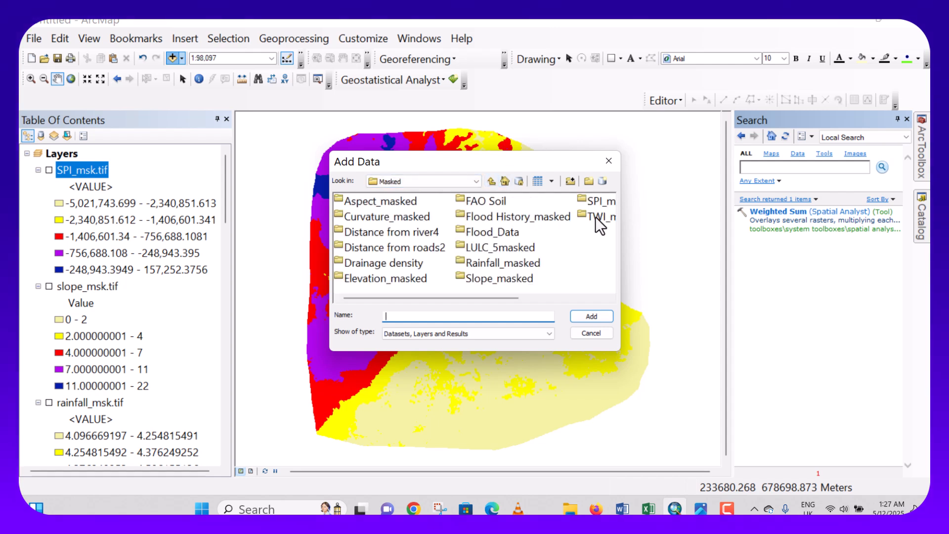
{"action": "double_click", "coordinate": [596, 216]}
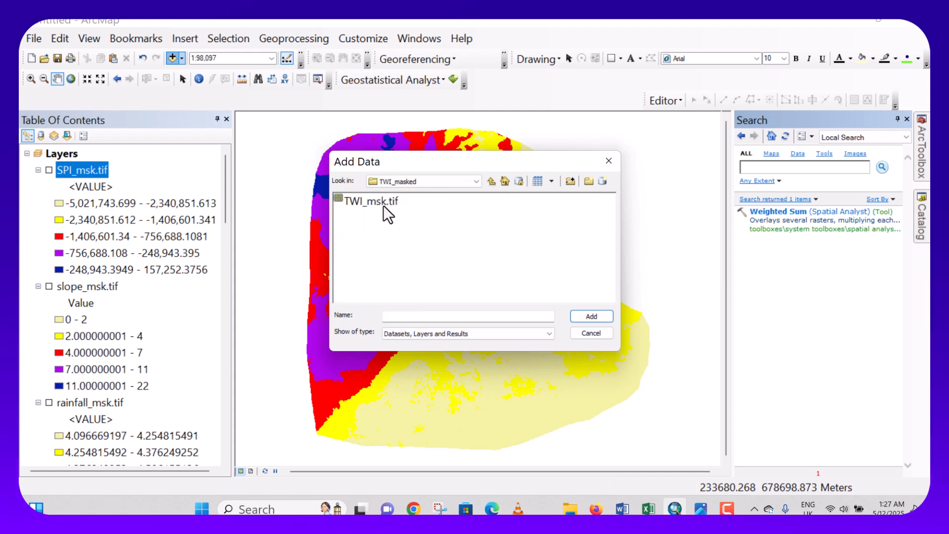
{"action": "left_click", "coordinate": [376, 203]}
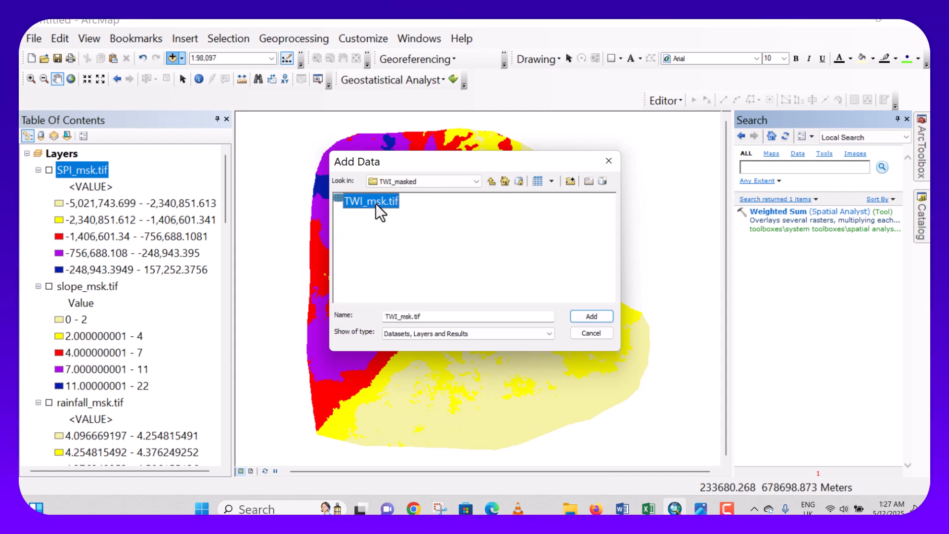
{"action": "left_click", "coordinate": [597, 316]}
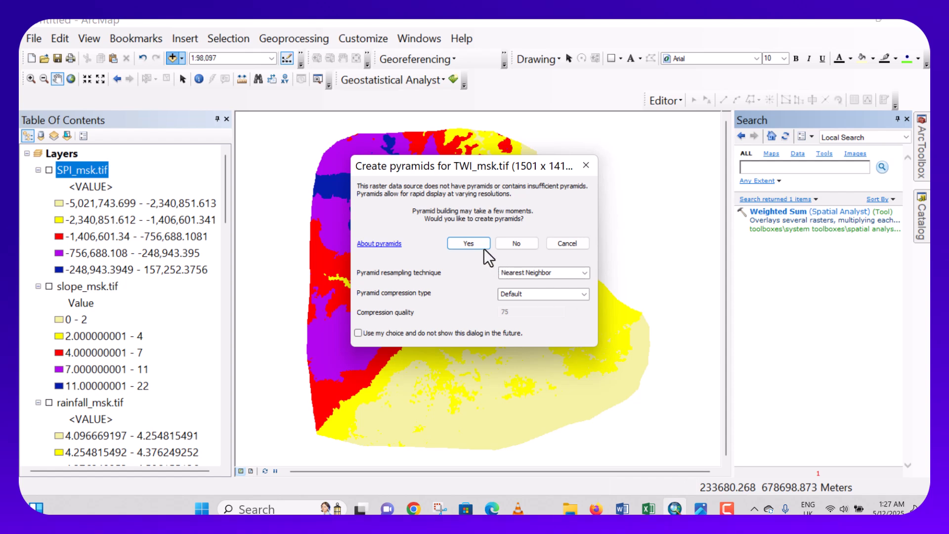
{"action": "left_click", "coordinate": [462, 244]}
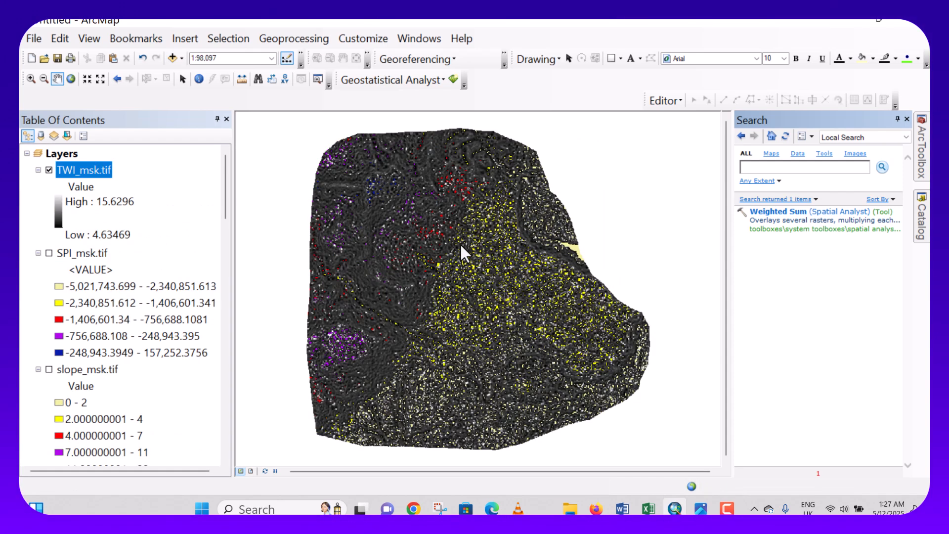
Symbolize TWI_msk.tif as Classified with five natural-breaks classes and the yellow-red-purple-blue color ramp
{"action": "right_click", "coordinate": [76, 170]}
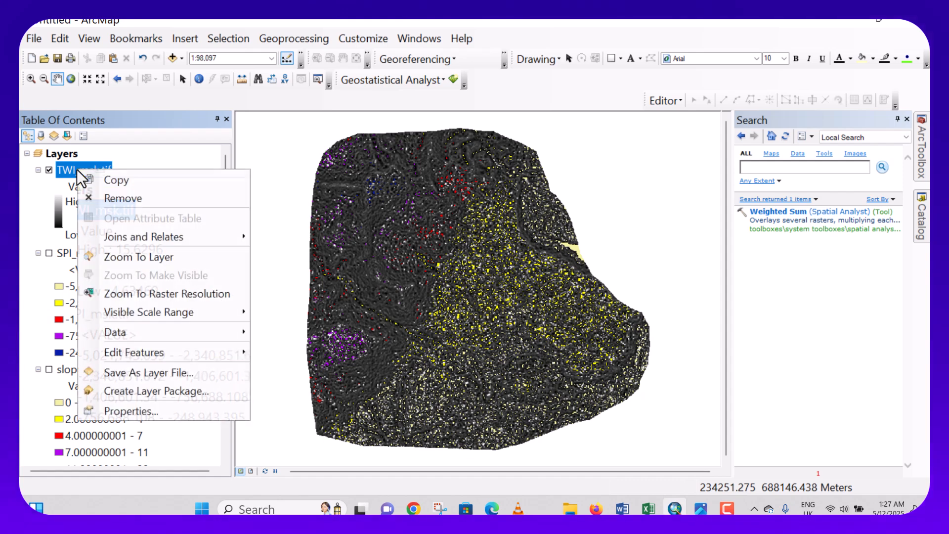
{"action": "left_click", "coordinate": [133, 411]}
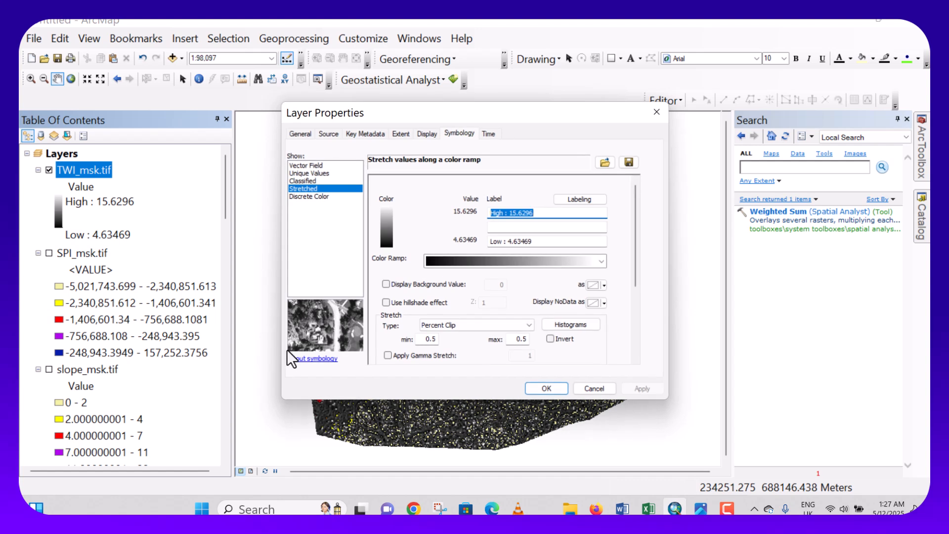
{"action": "left_click", "coordinate": [304, 180]}
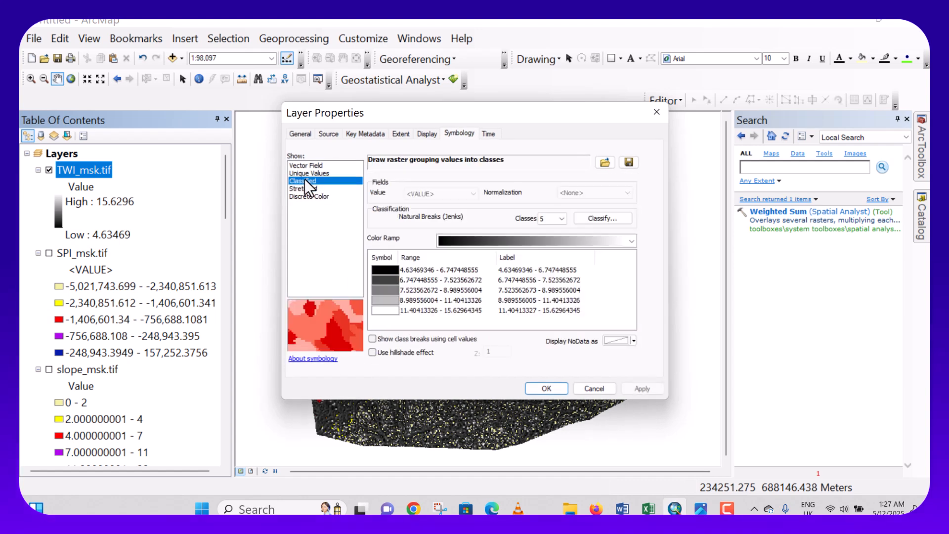
{"action": "left_click", "coordinate": [632, 243]}
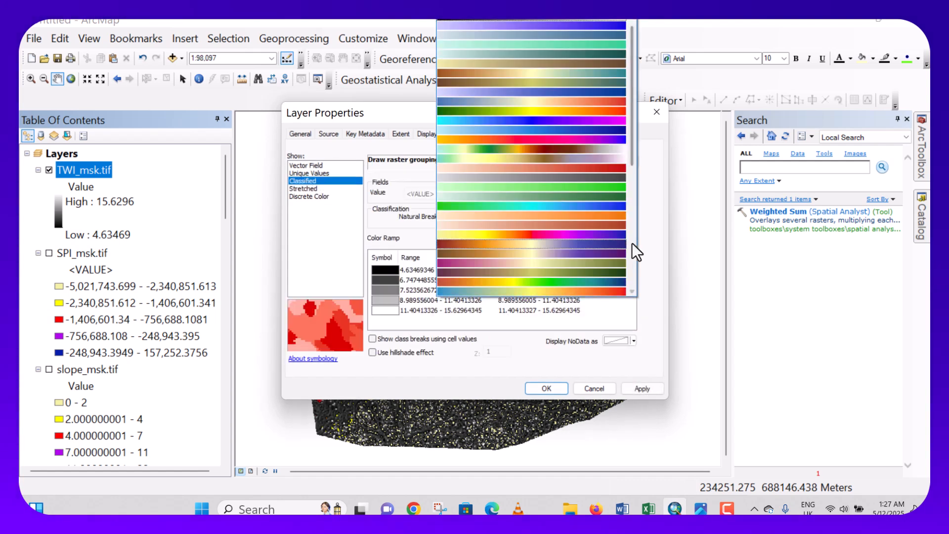
{"action": "left_click", "coordinate": [606, 231]}
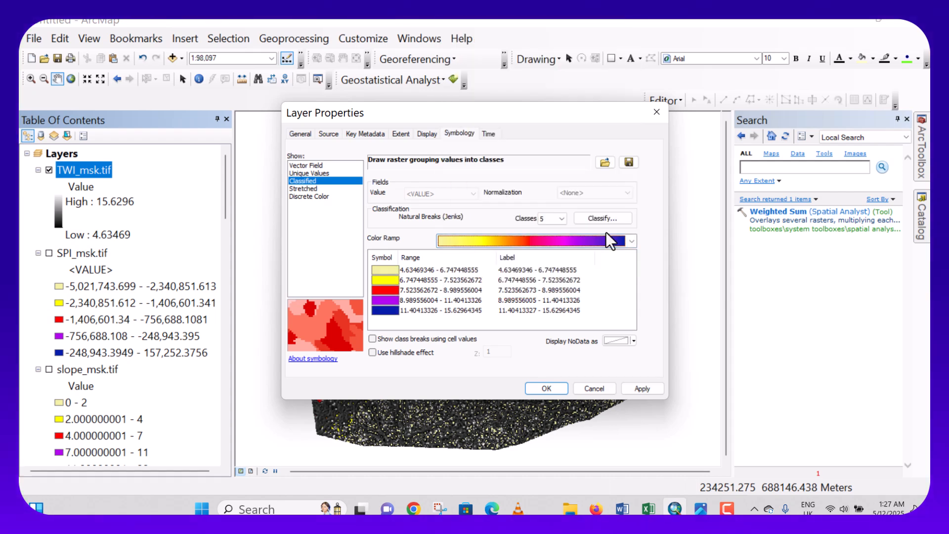
{"action": "left_click", "coordinate": [643, 388]}
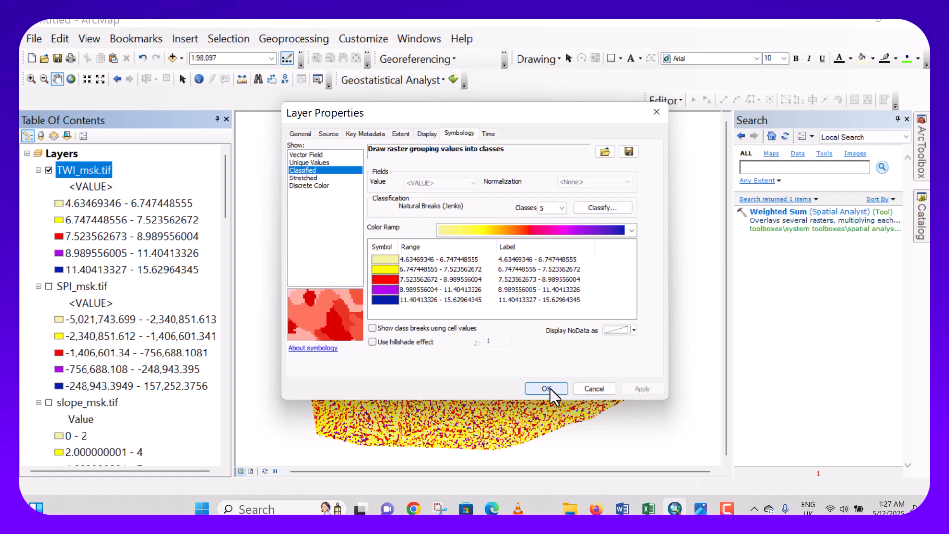
{"action": "left_click", "coordinate": [546, 388]}
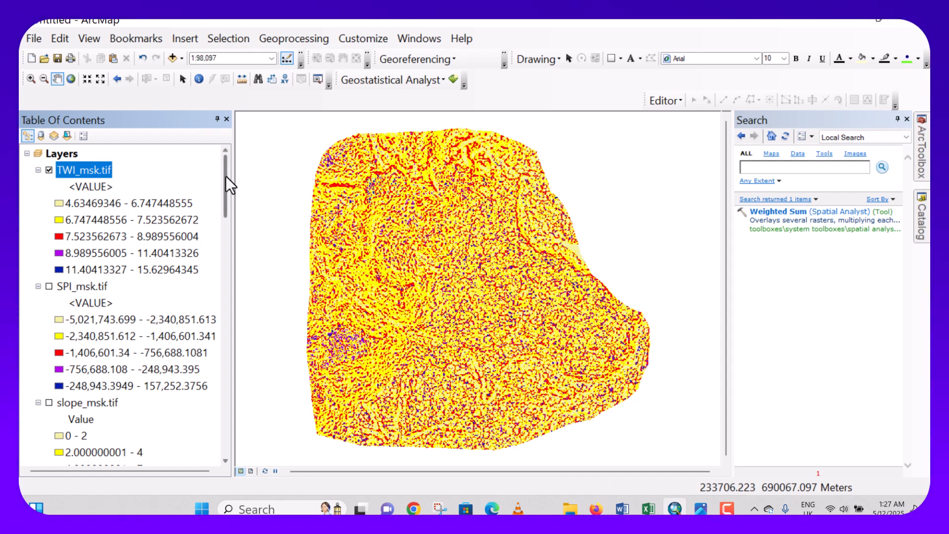
Turn on the aspect_msk, curvature_msk, dist_fr_river and dist_fr_road layers, working upward through the layer list
{"action": "left_click_drag", "start_coordinate": [226, 176], "coordinate": [237, 457]}
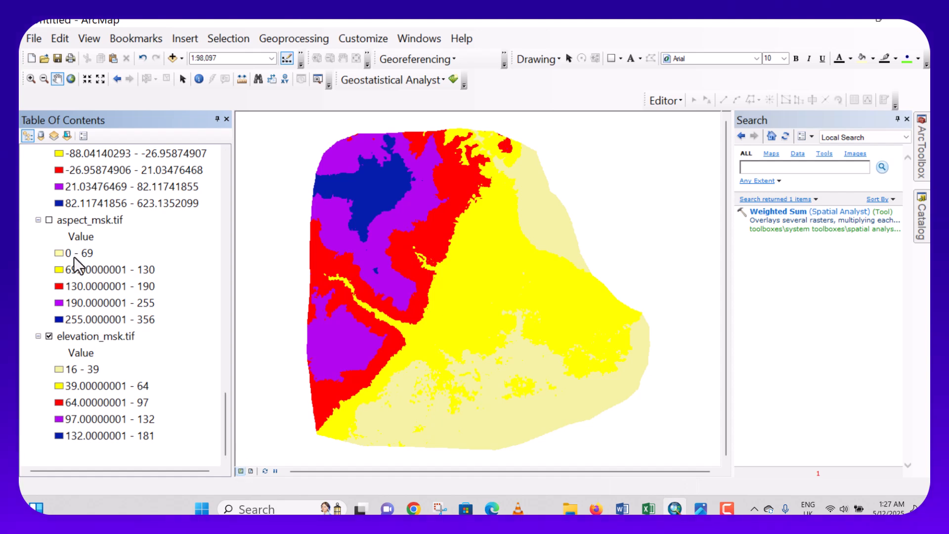
{"action": "left_click", "coordinate": [49, 220]}
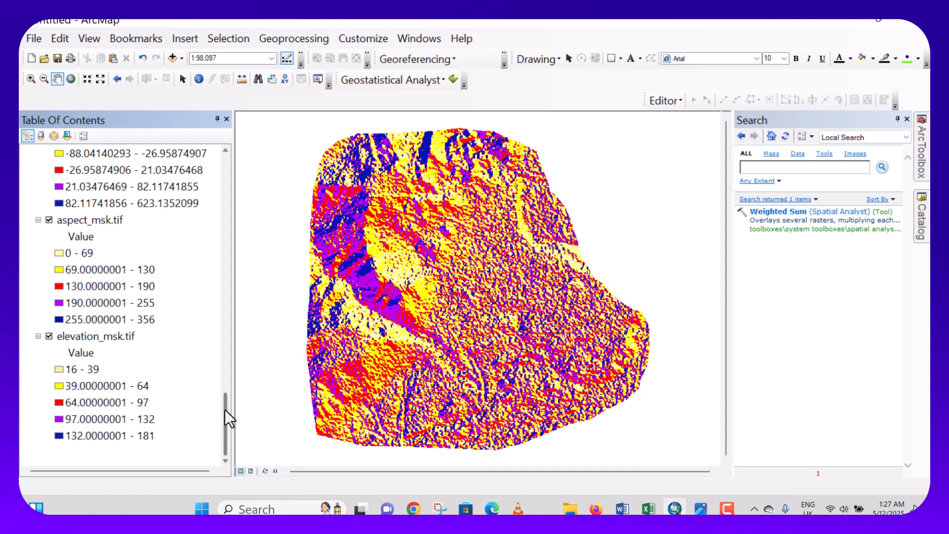
{"action": "scroll", "coordinate": [225, 411], "scroll_direction": "up", "scroll_amount": 3}
{"action": "left_click", "coordinate": [48, 250]}
{"action": "scroll", "coordinate": [59, 247], "scroll_direction": "up", "scroll_amount": 4}
{"action": "left_click", "coordinate": [49, 302]}
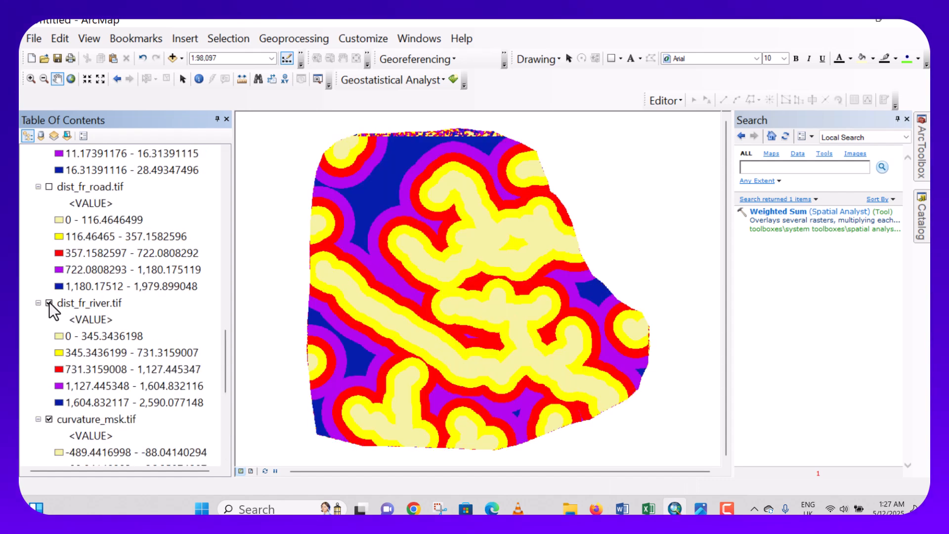
{"action": "left_click", "coordinate": [48, 187]}
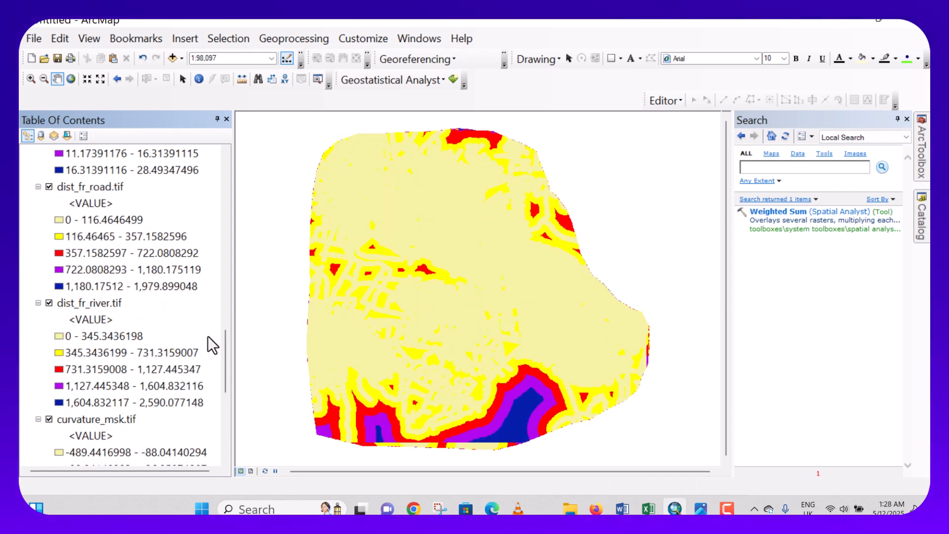
Turn on the drainage_density, FAOsoil_msk and LULC5_msk layers
{"action": "scroll", "coordinate": [197, 342], "scroll_direction": "up", "scroll_amount": 3}
{"action": "scroll", "coordinate": [217, 340], "scroll_direction": "up", "scroll_amount": 3}
{"action": "left_click", "coordinate": [49, 203]}
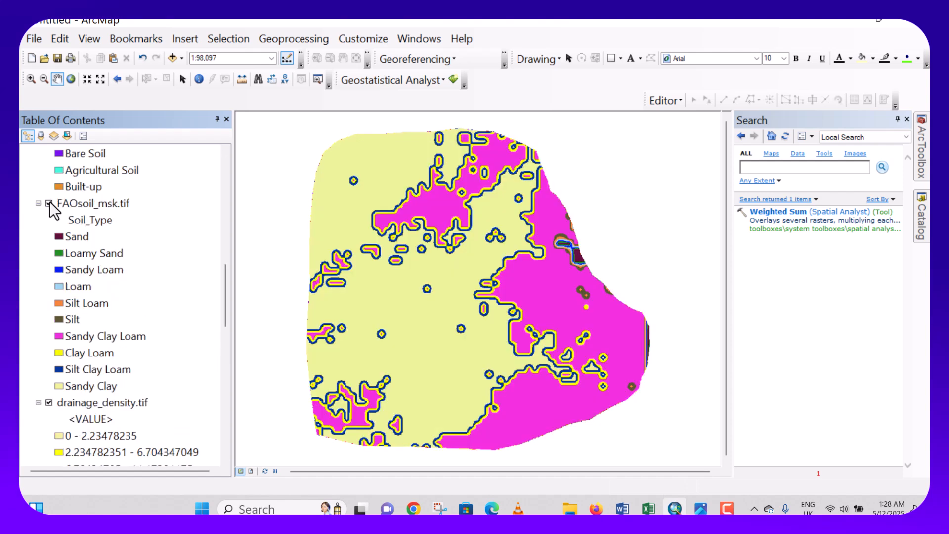
{"action": "scroll", "coordinate": [212, 271], "scroll_direction": "up", "scroll_amount": 3}
{"action": "left_click", "coordinate": [49, 269]}
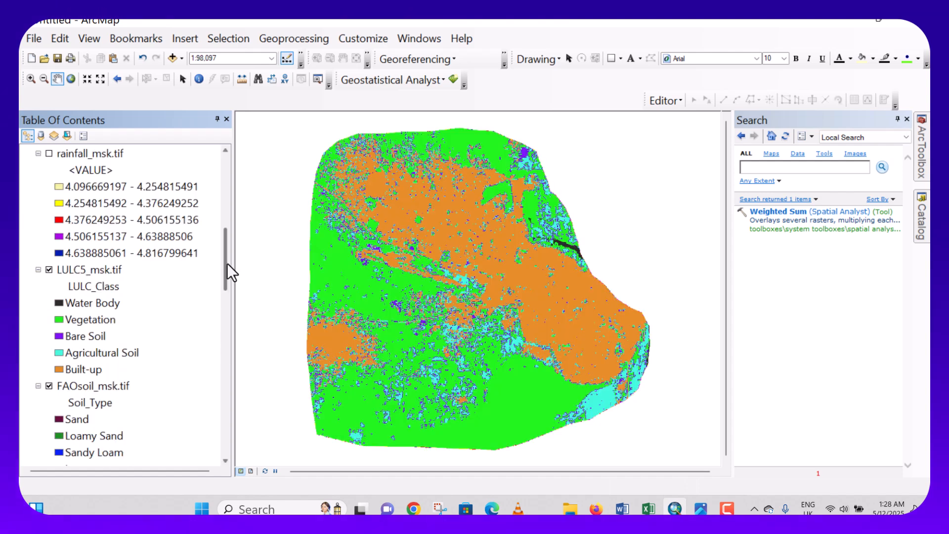
Turn on the rainfall_msk, slope_msk, SPI_msk and TWI_msk layers
{"action": "scroll", "coordinate": [225, 264], "scroll_direction": "up", "scroll_amount": 2}
{"action": "left_click", "coordinate": [49, 238]}
{"action": "scroll", "coordinate": [212, 236], "scroll_direction": "up", "scroll_amount": 2}
{"action": "left_click", "coordinate": [49, 219]}
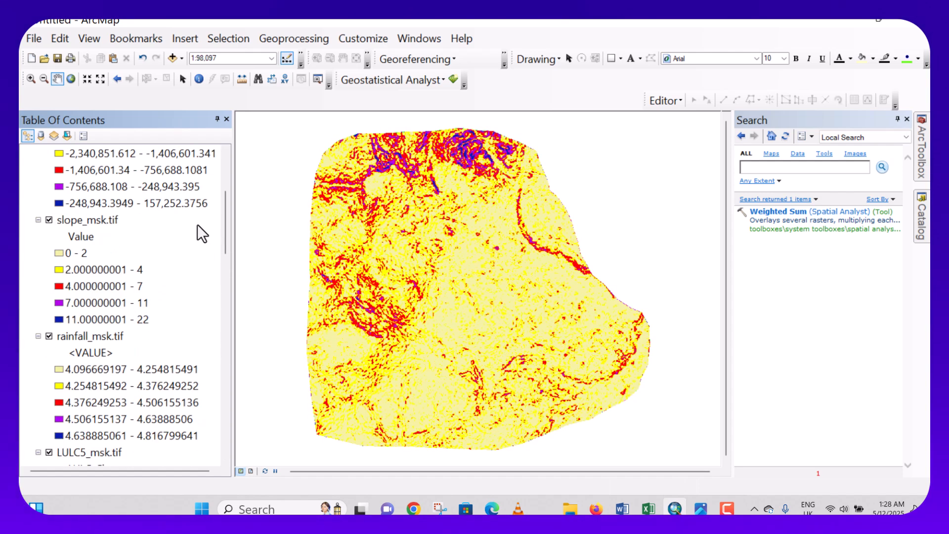
{"action": "scroll", "coordinate": [201, 233], "scroll_direction": "up", "scroll_amount": 3}
{"action": "left_click", "coordinate": [48, 271]}
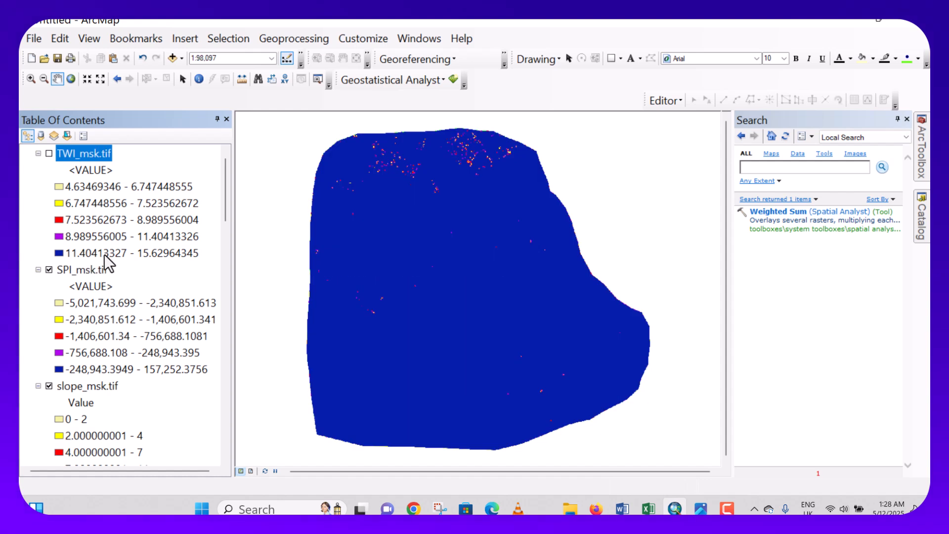
{"action": "left_click", "coordinate": [49, 152]}
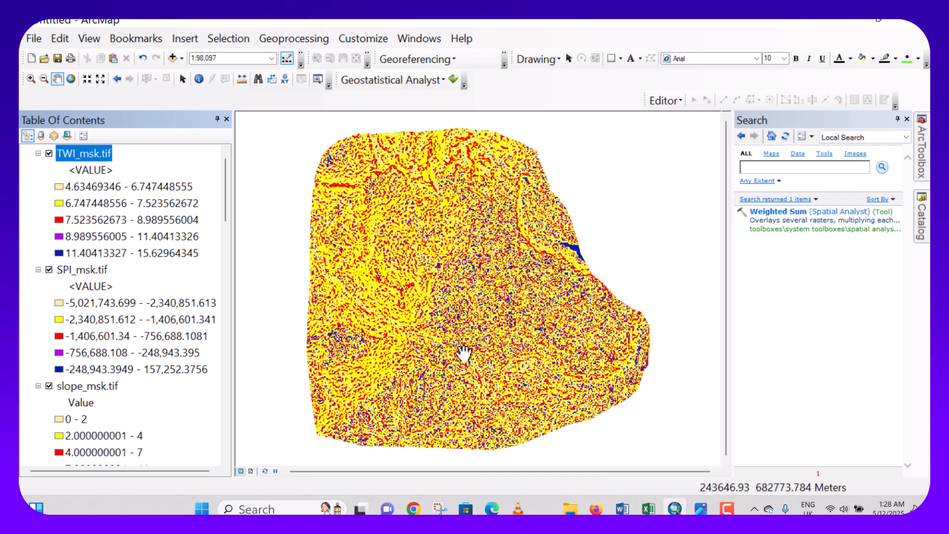
Switch to the Photos screenshot to review the Risk Rank table, and return to the map
{"action": "left_click", "coordinate": [700, 509]}
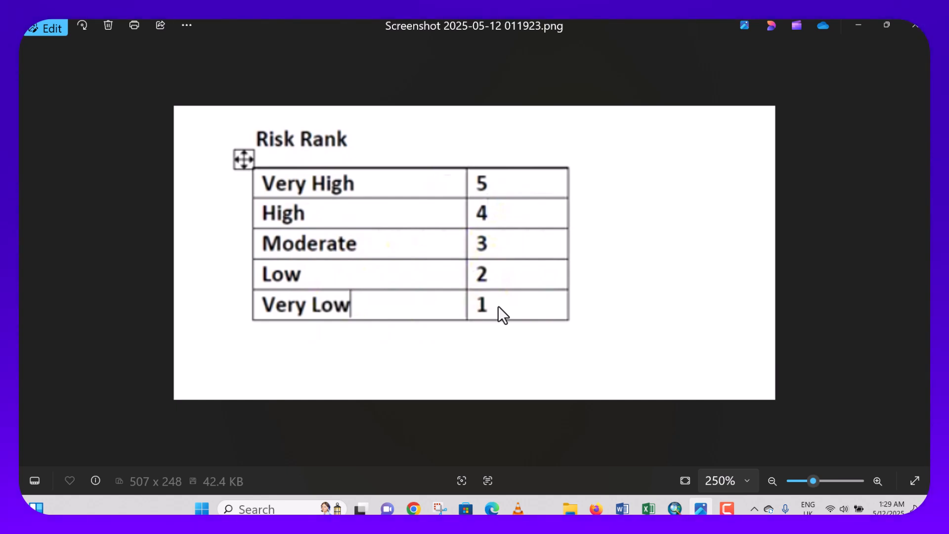
{"action": "left_click", "coordinate": [856, 24]}
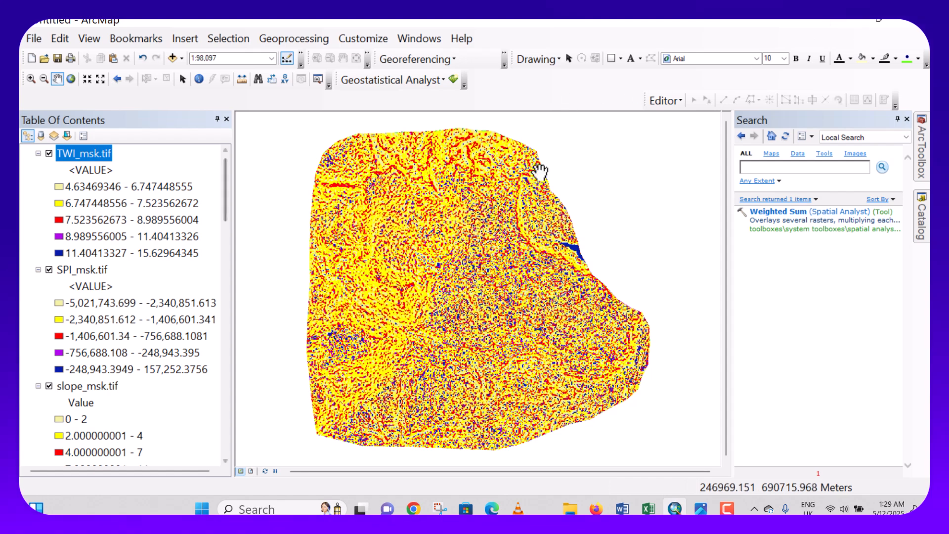
Search the tools for "reclassify" and open the Spatial Analyst version of Reclassify
{"action": "left_click", "coordinate": [799, 171]}
{"action": "type", "text": "rec"}
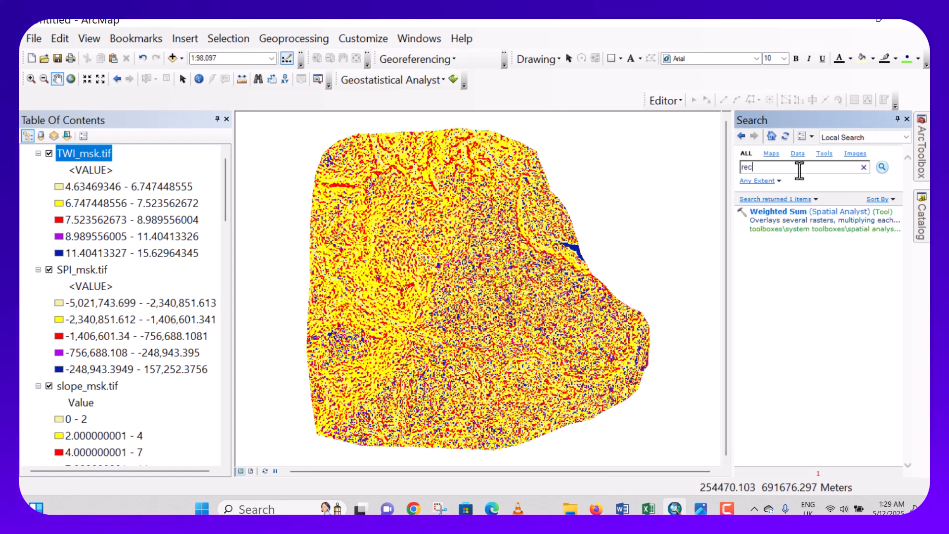
{"action": "type", "text": "lassify"}
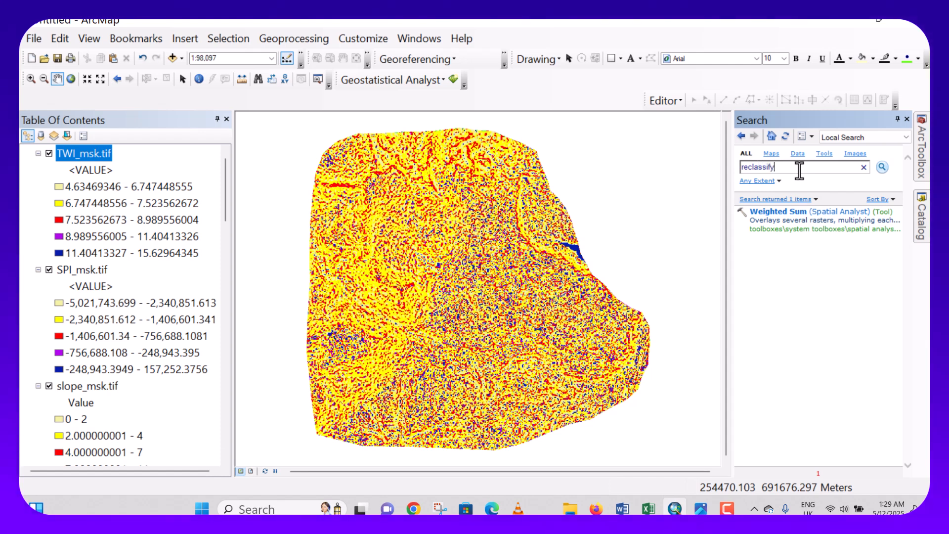
{"action": "key", "text": "Return"}
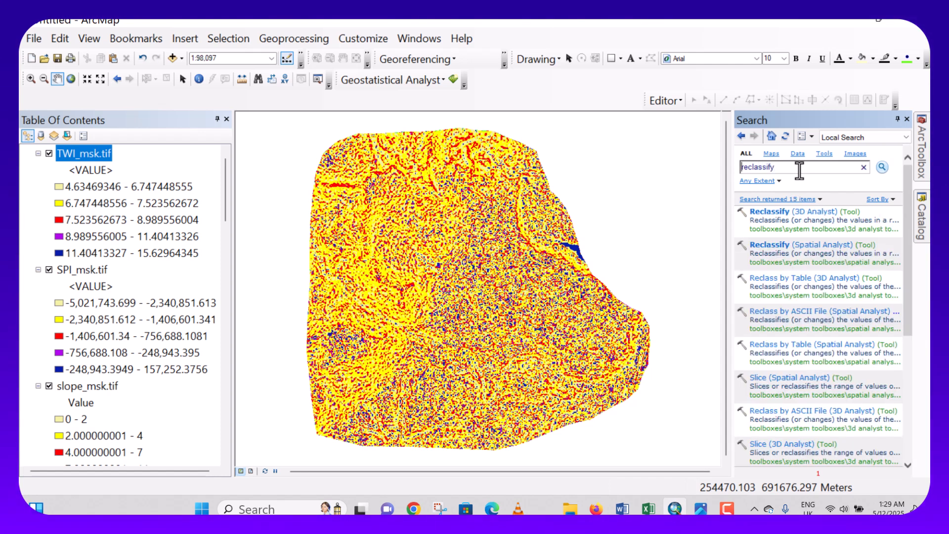
{"action": "left_click", "coordinate": [793, 248]}
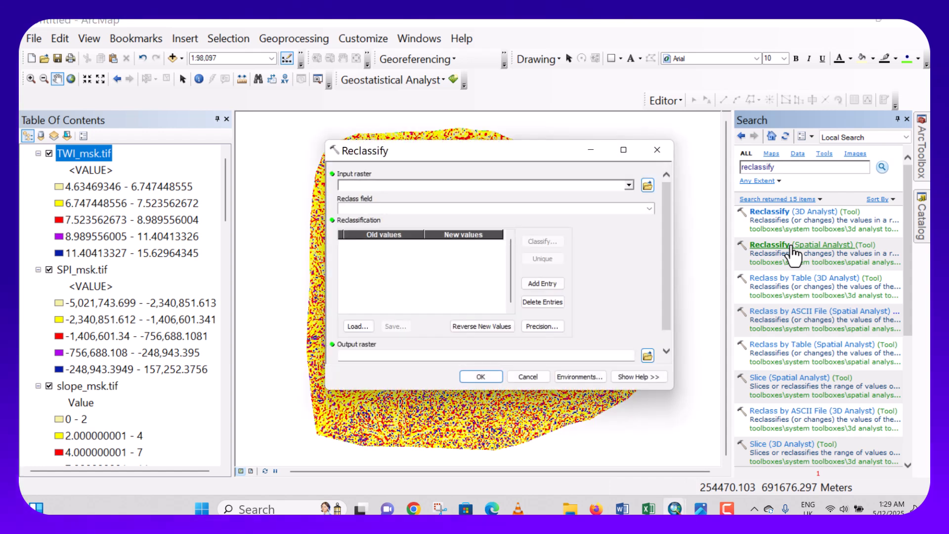
Choose TWI_msk.tif as the Reclassify input raster and classify its values into 5 Natural Breaks (Jenks) classes
{"action": "left_click", "coordinate": [629, 185]}
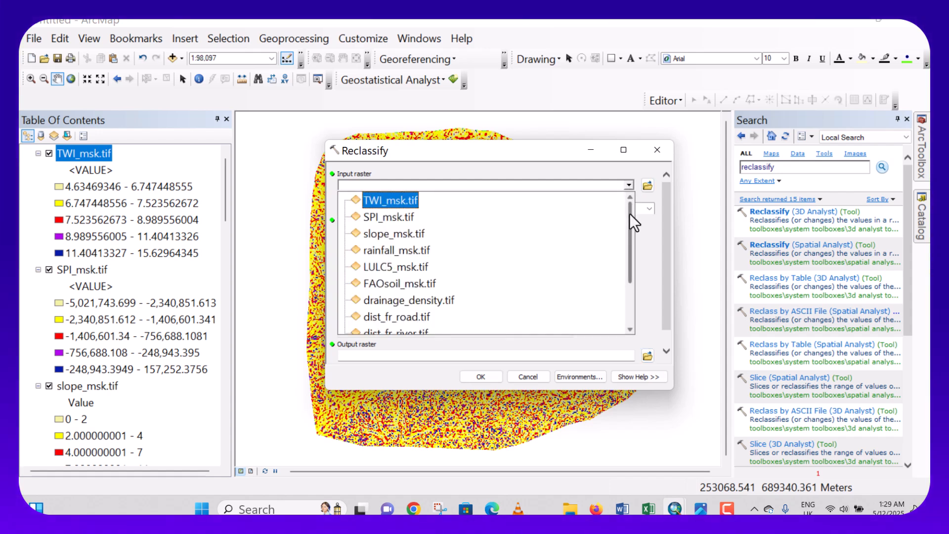
{"action": "left_click_drag", "start_coordinate": [631, 216], "coordinate": [634, 261]}
{"action": "left_click_drag", "start_coordinate": [630, 302], "coordinate": [627, 199]}
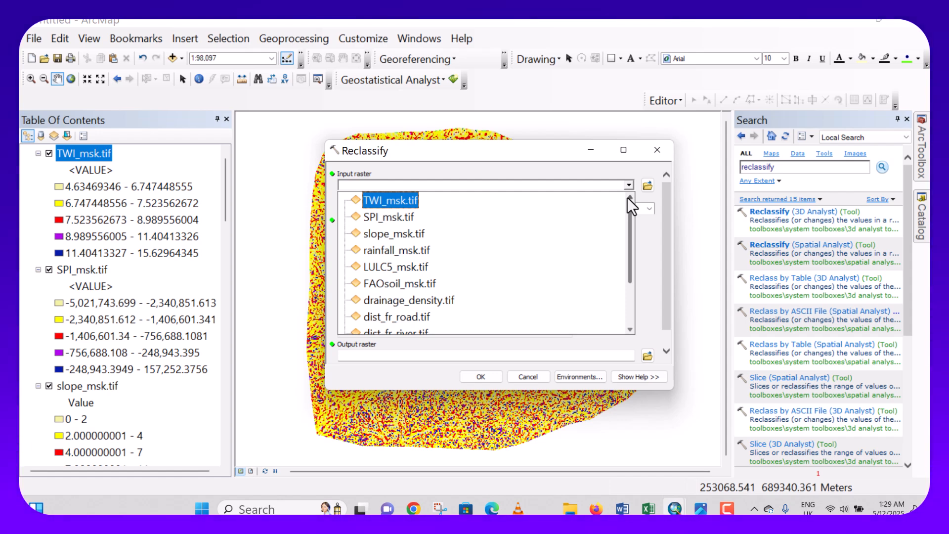
{"action": "left_click", "coordinate": [396, 201]}
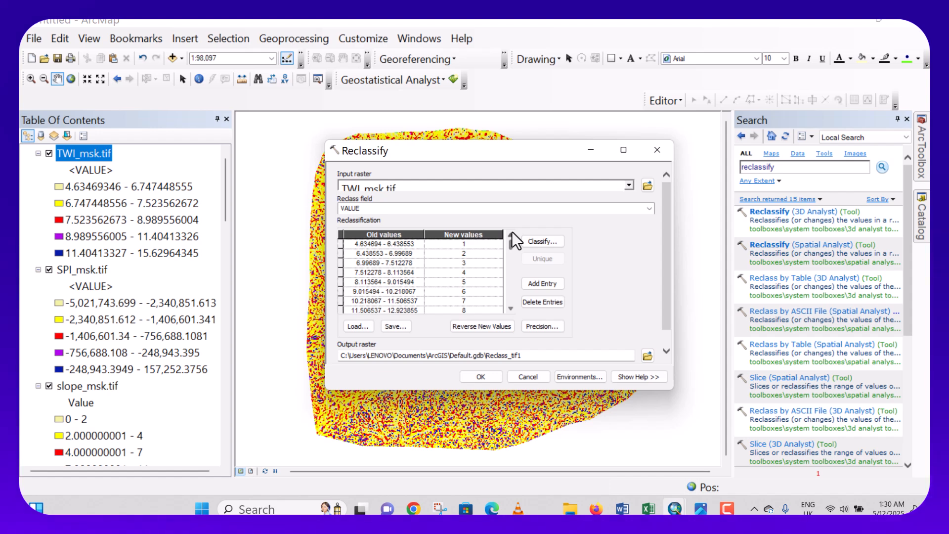
{"action": "left_click", "coordinate": [546, 241]}
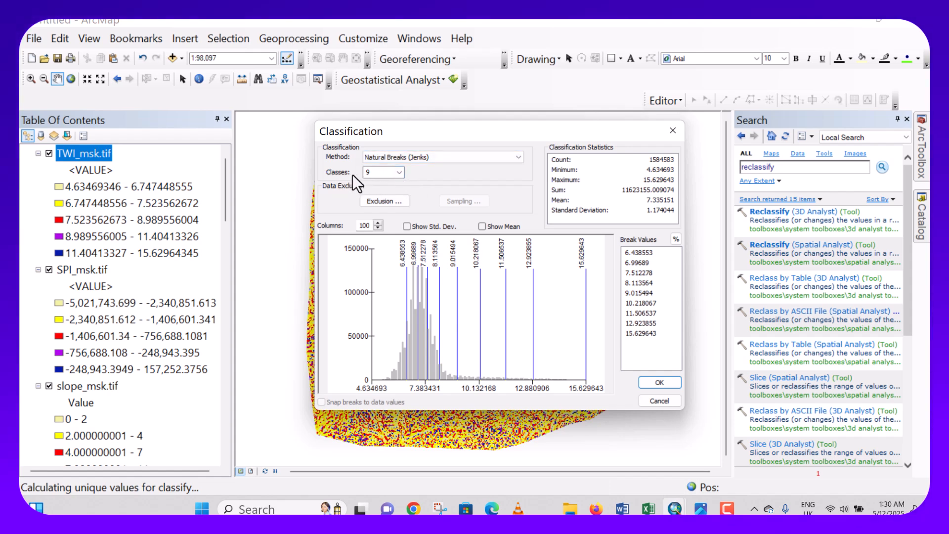
{"action": "left_click", "coordinate": [399, 173]}
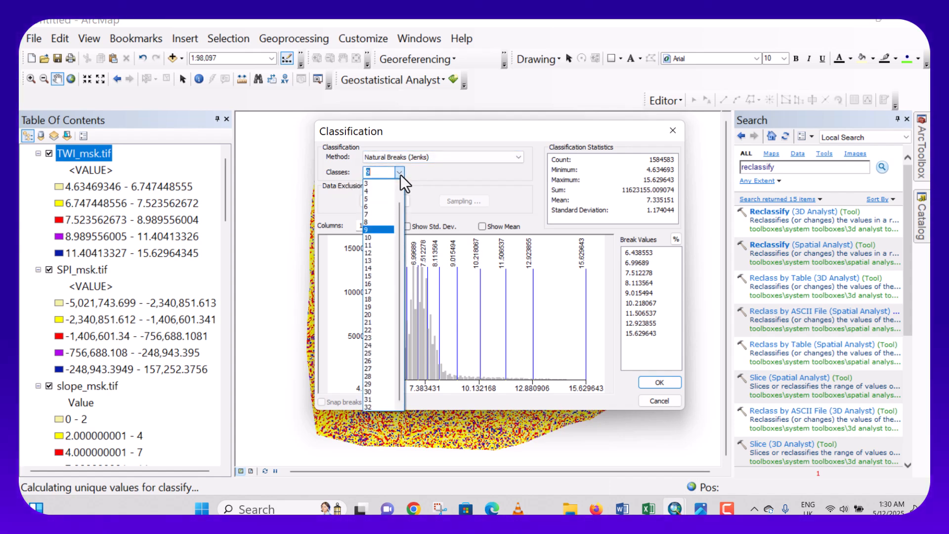
{"action": "left_click", "coordinate": [377, 198]}
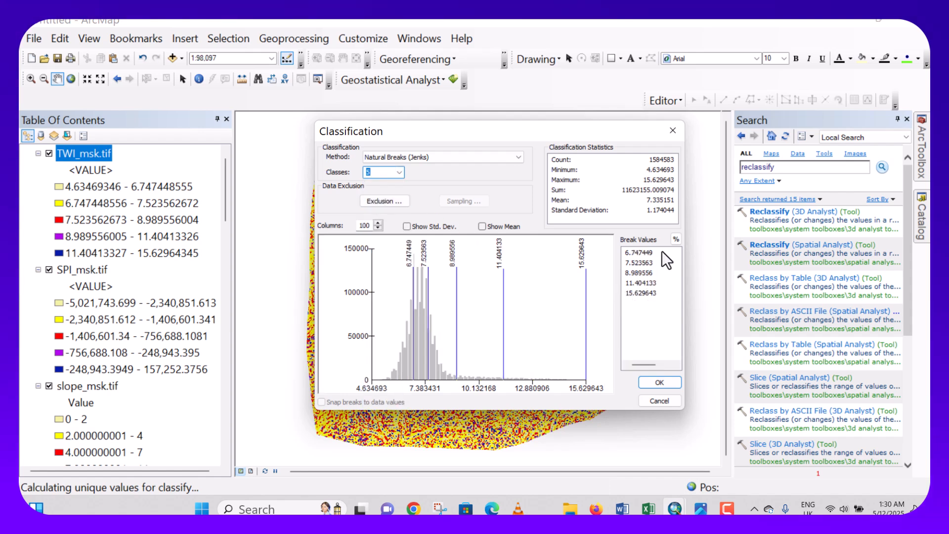
{"action": "left_click", "coordinate": [658, 382]}
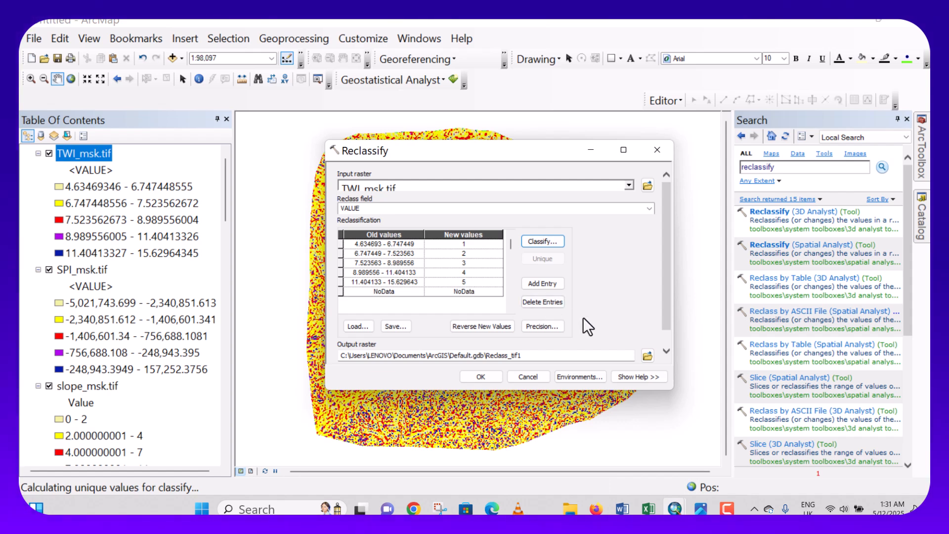
Set the output raster to recla_twi.tif in the Training folder of Asaba Study Area and run the TWI reclassification
{"action": "left_click", "coordinate": [647, 355]}
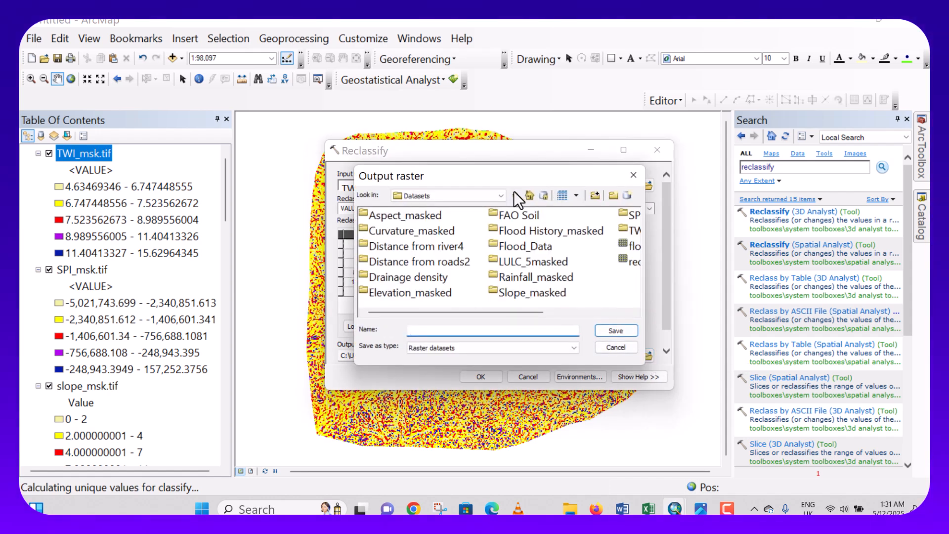
{"action": "left_click", "coordinate": [513, 194]}
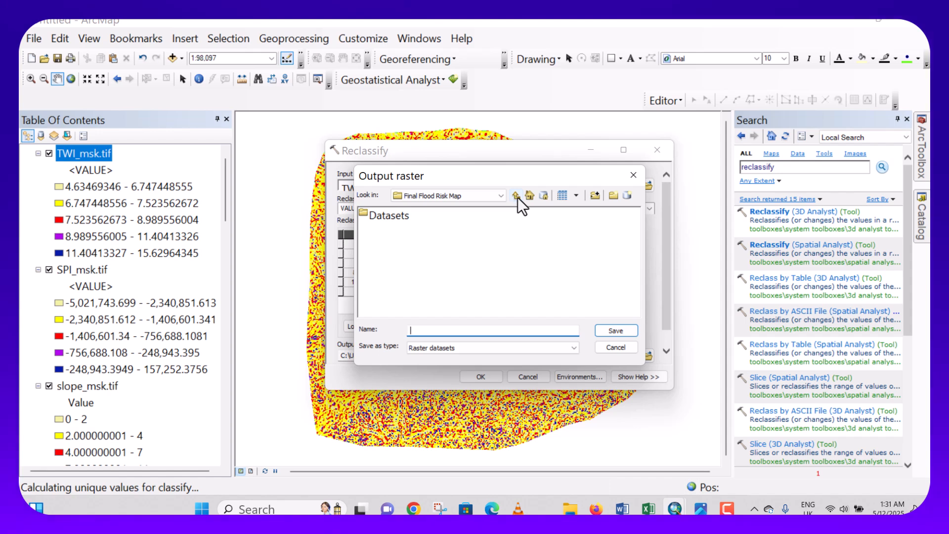
{"action": "left_click", "coordinate": [516, 196]}
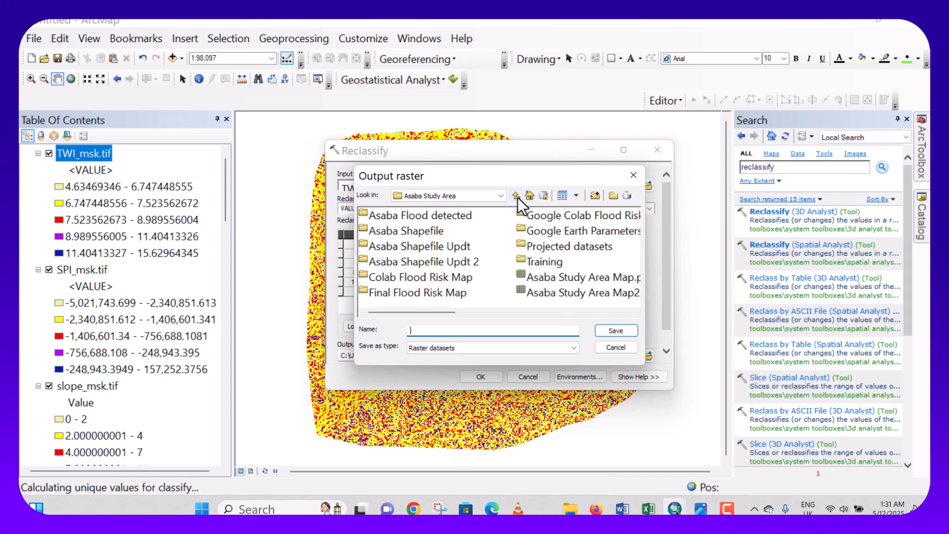
{"action": "double_click", "coordinate": [549, 261]}
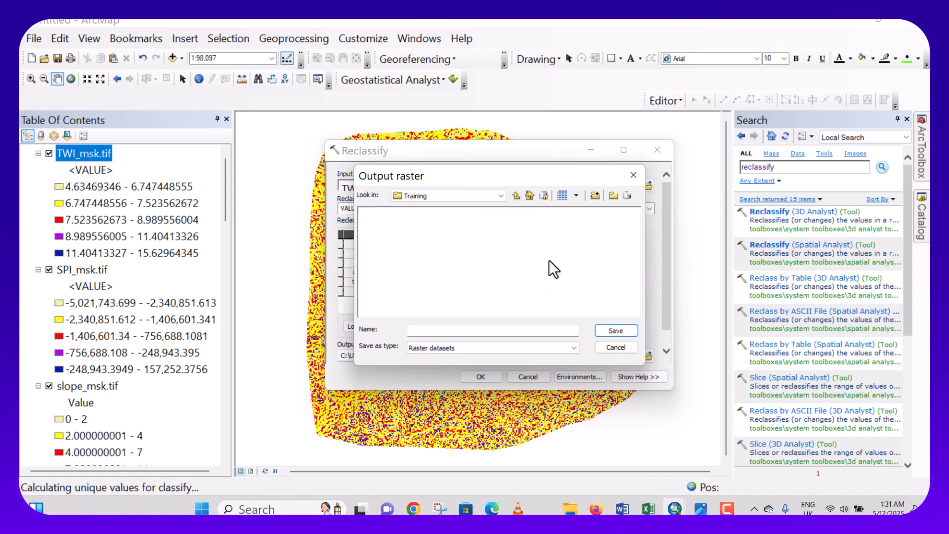
{"action": "left_click", "coordinate": [454, 331]}
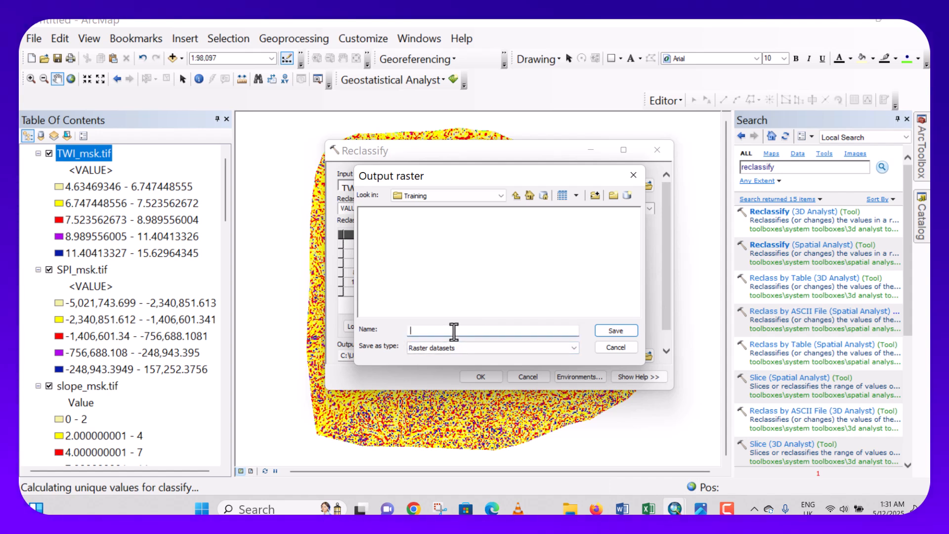
{"action": "type", "text": "recla"}
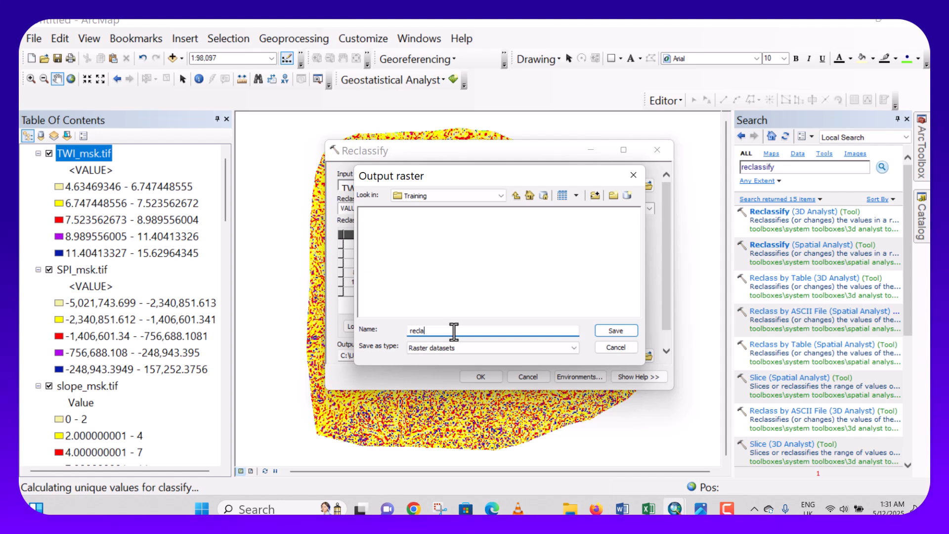
{"action": "type", "text": "_twi"}
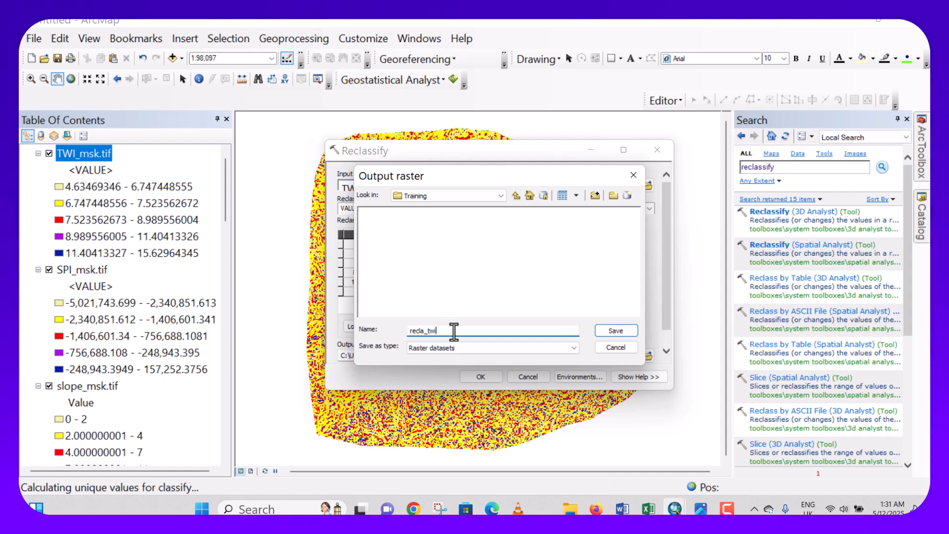
{"action": "type", "text": ".tif"}
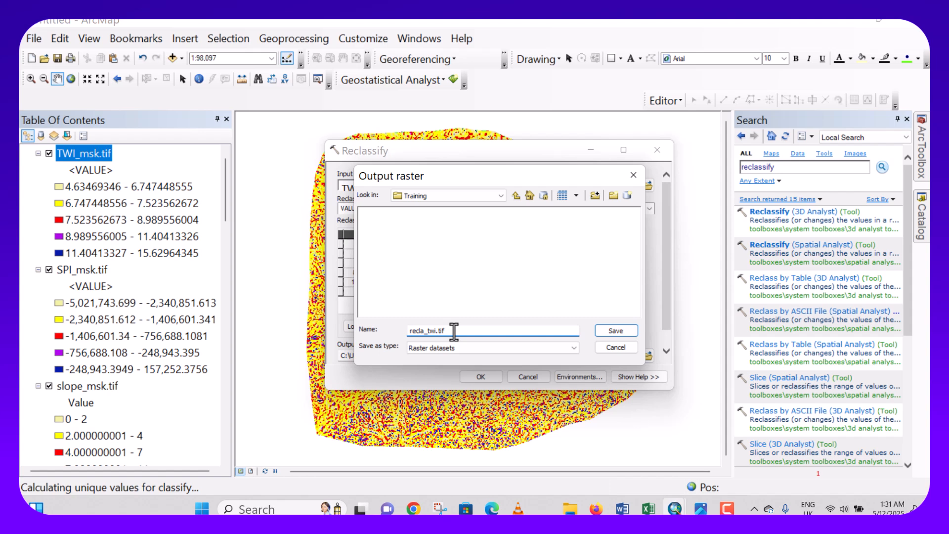
{"action": "left_click", "coordinate": [613, 327]}
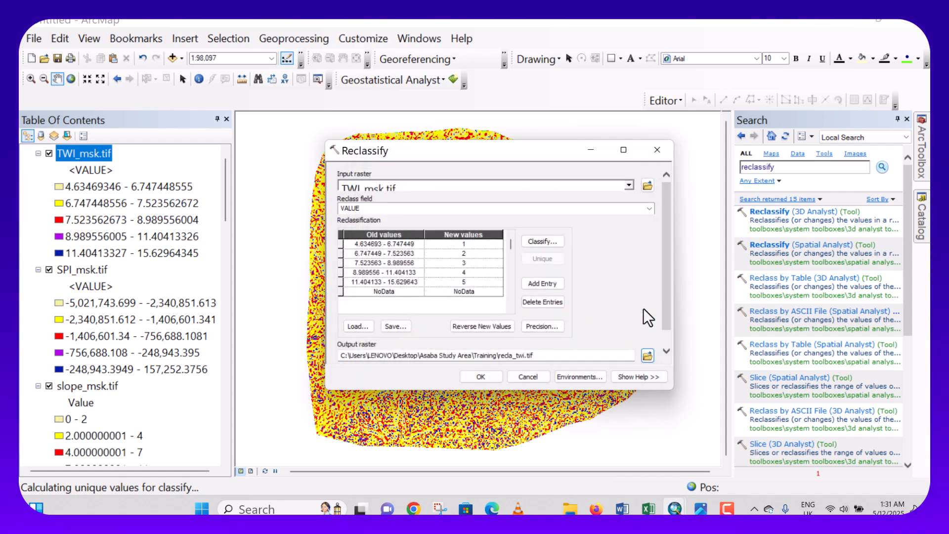
{"action": "scroll", "coordinate": [668, 292], "scroll_direction": "down", "scroll_amount": 1}
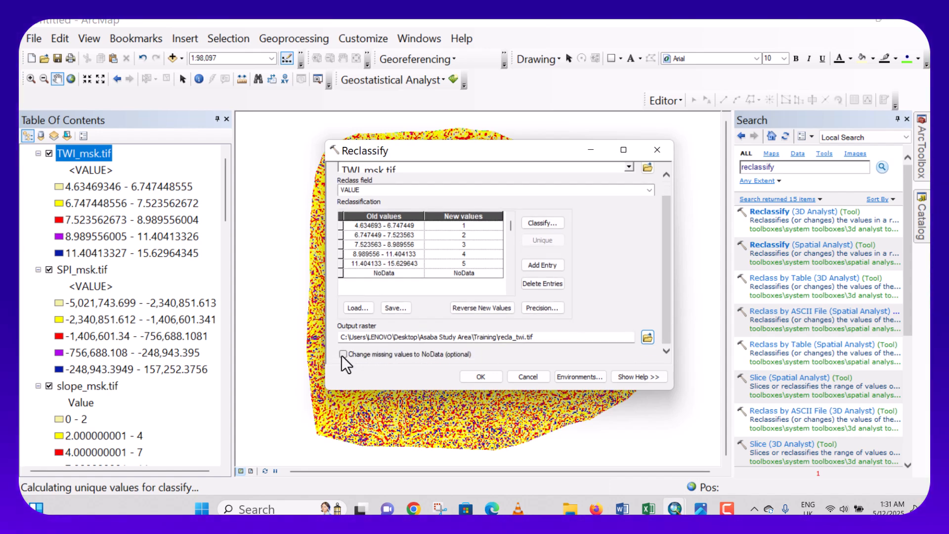
{"action": "left_click", "coordinate": [483, 379]}
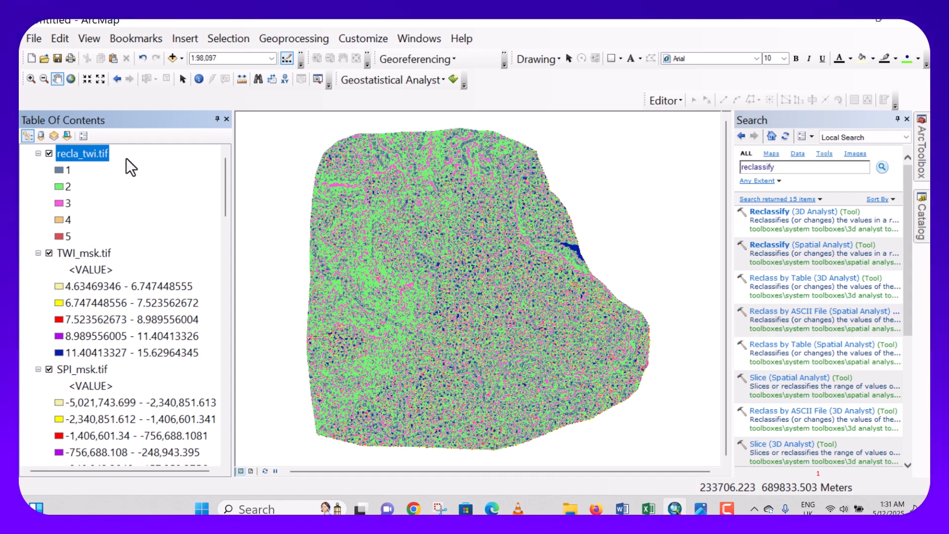
Reopen the Spatial Analyst Reclassify tool with SPI_msk.tif as input and classify its values into 5 Natural Breaks (Jenks) classes
{"action": "left_click", "coordinate": [778, 247]}
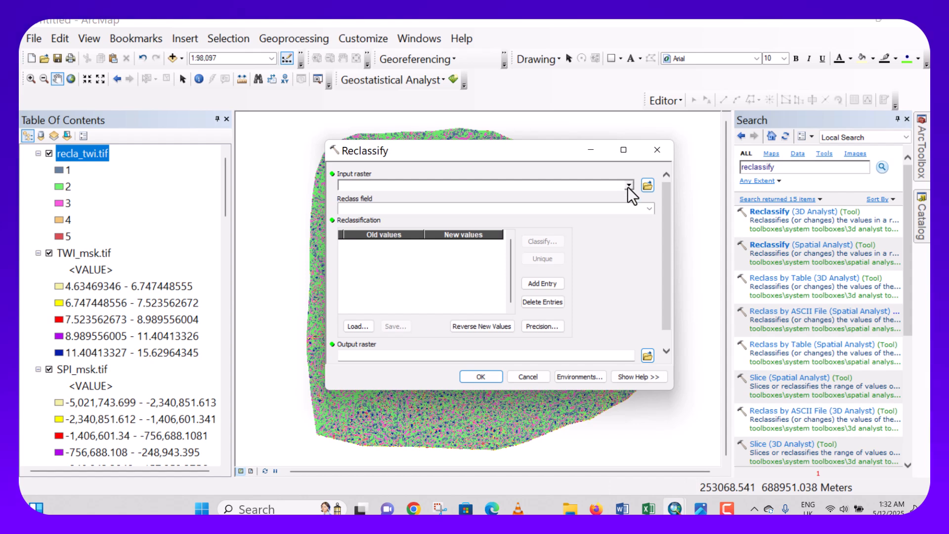
{"action": "left_click", "coordinate": [629, 185]}
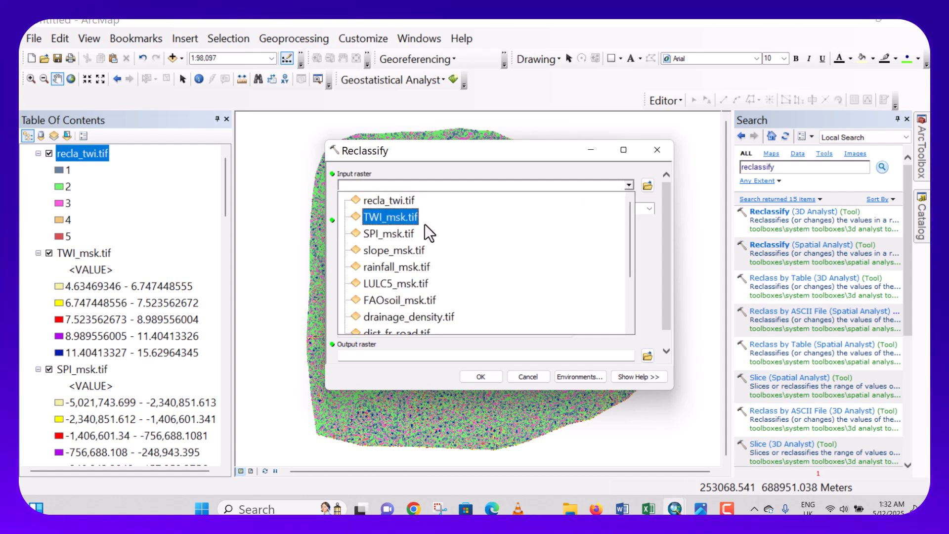
{"action": "left_click", "coordinate": [390, 234]}
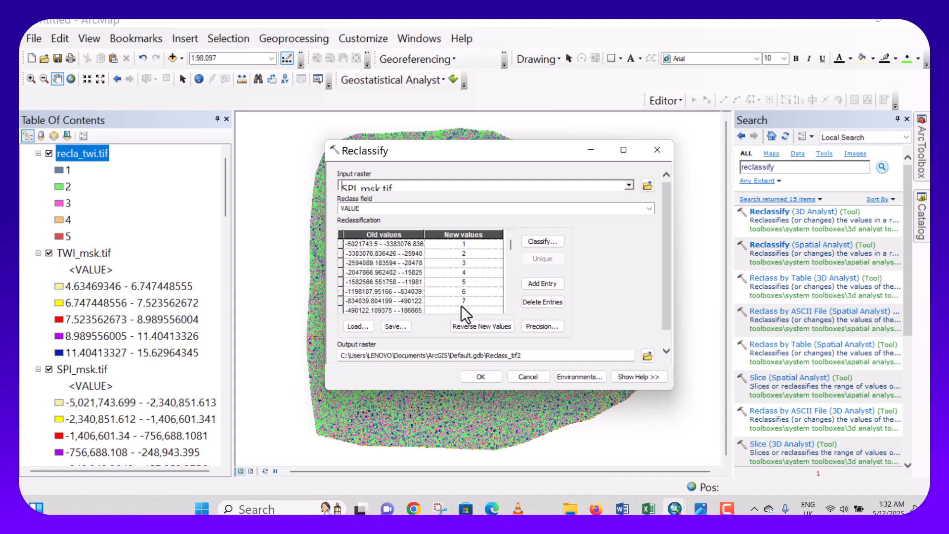
{"action": "left_click", "coordinate": [542, 241]}
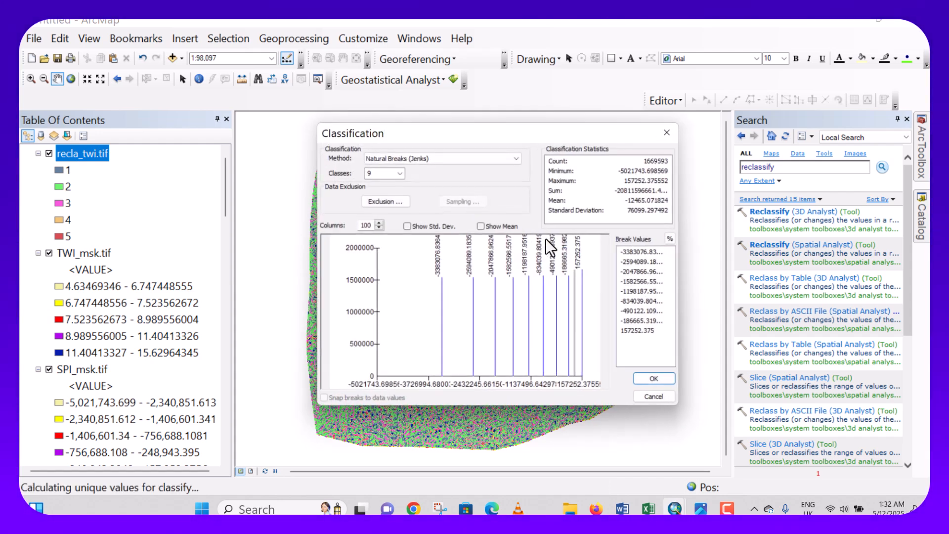
{"action": "left_click", "coordinate": [397, 171]}
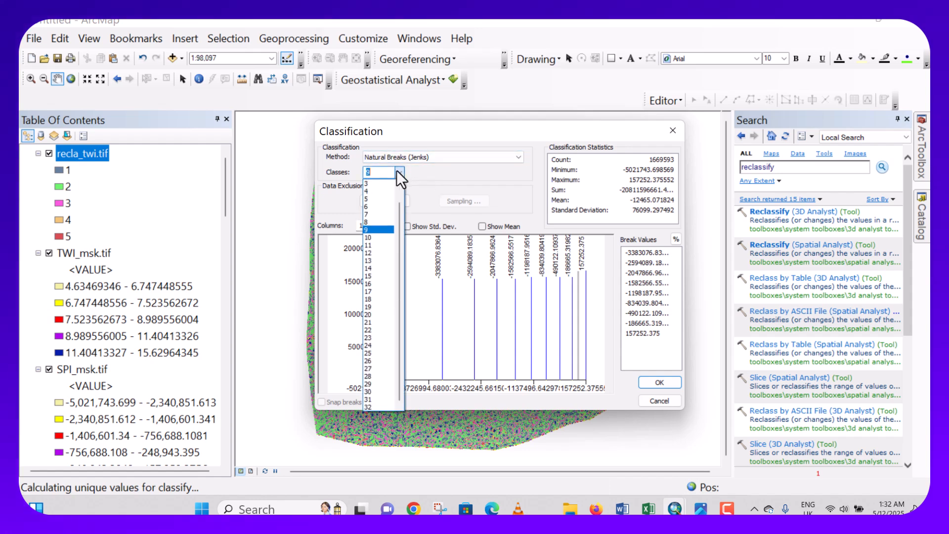
{"action": "left_click", "coordinate": [369, 198]}
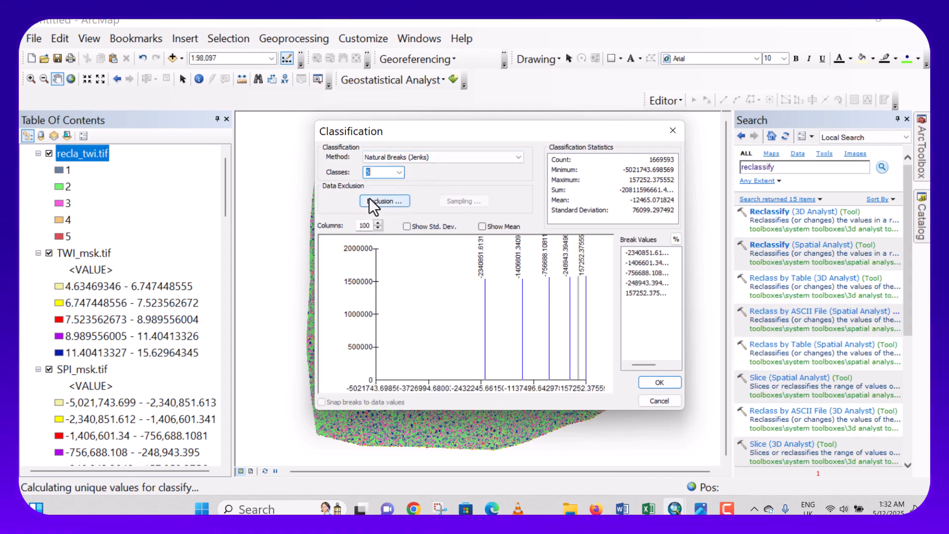
{"action": "left_click", "coordinate": [645, 381]}
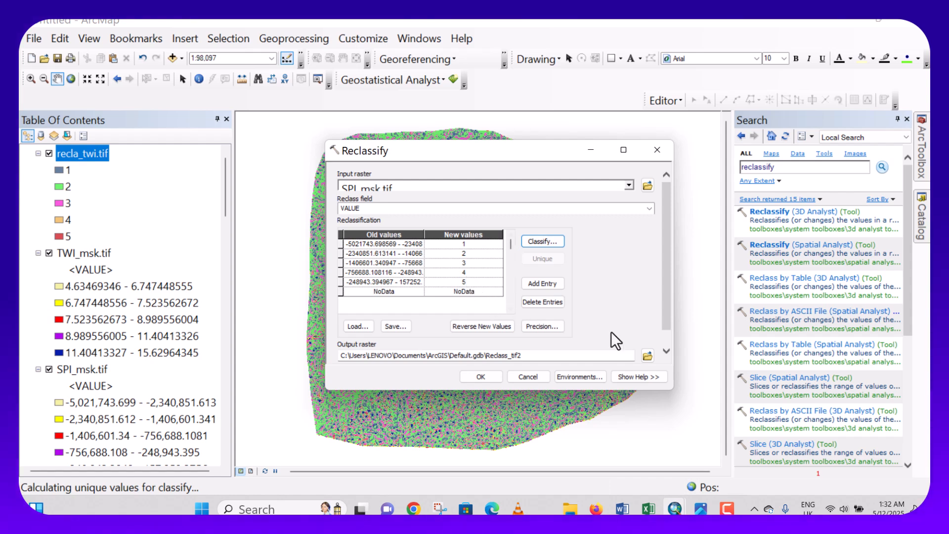
Set the output raster of the SPI reclassification to reclas_spi.tif in the Training folder
{"action": "left_click", "coordinate": [647, 356]}
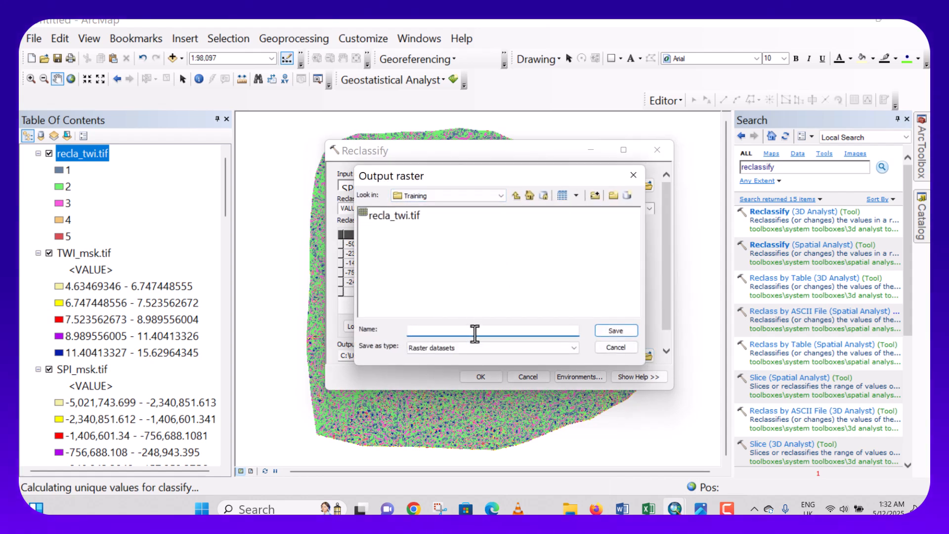
{"action": "type", "text": "reclas"}
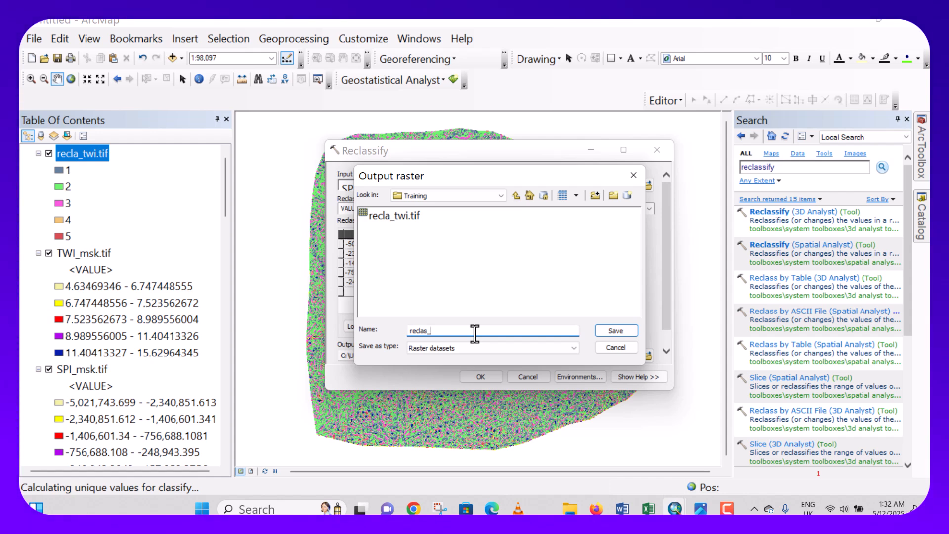
{"action": "type", "text": "_spi."}
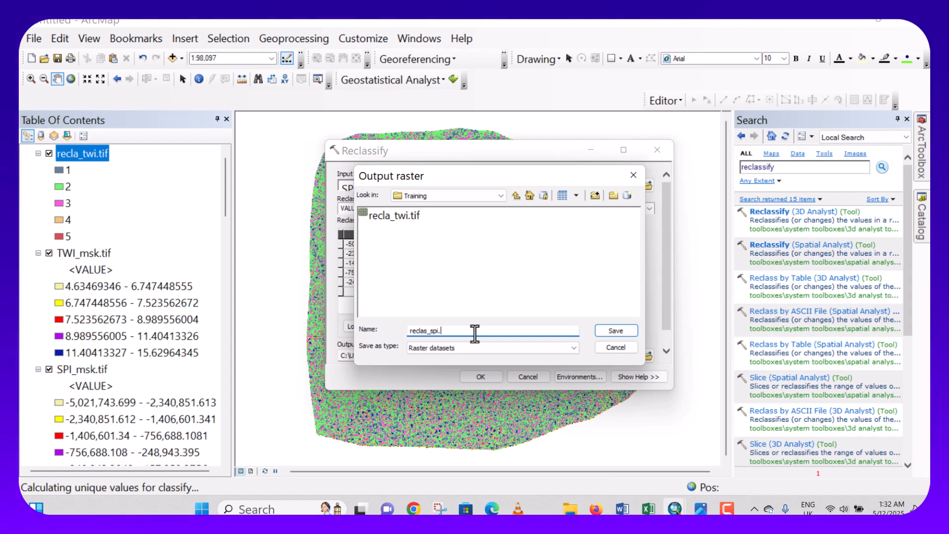
{"action": "type", "text": "tif"}
{"action": "left_click", "coordinate": [616, 330]}
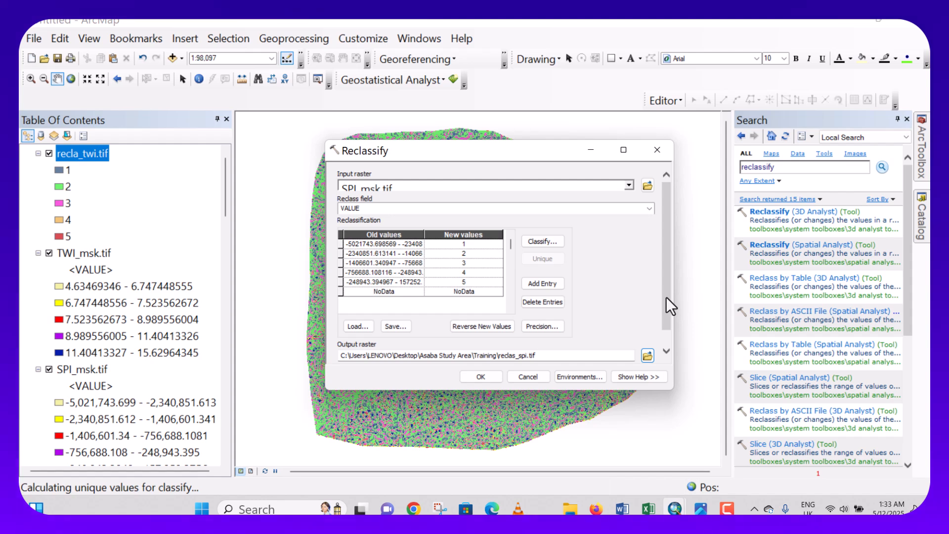
Enable changing missing values to NoData and run the SPI reclassification
{"action": "left_click_drag", "start_coordinate": [666, 297], "coordinate": [668, 318]}
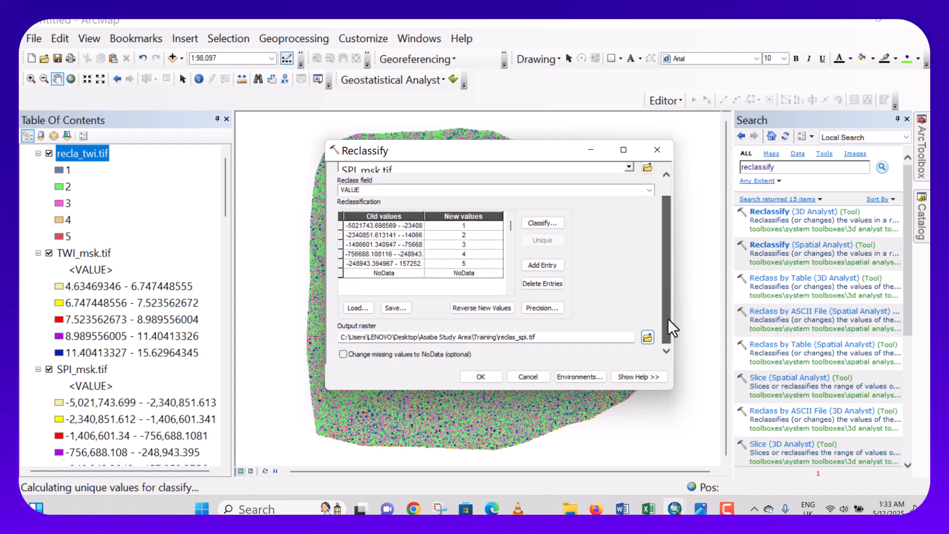
{"action": "left_click", "coordinate": [343, 354]}
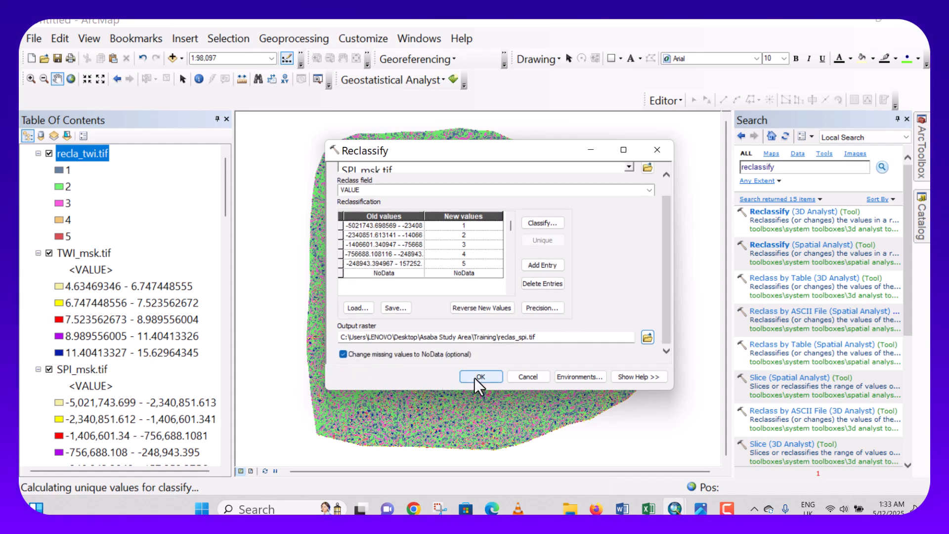
{"action": "left_click", "coordinate": [475, 377]}
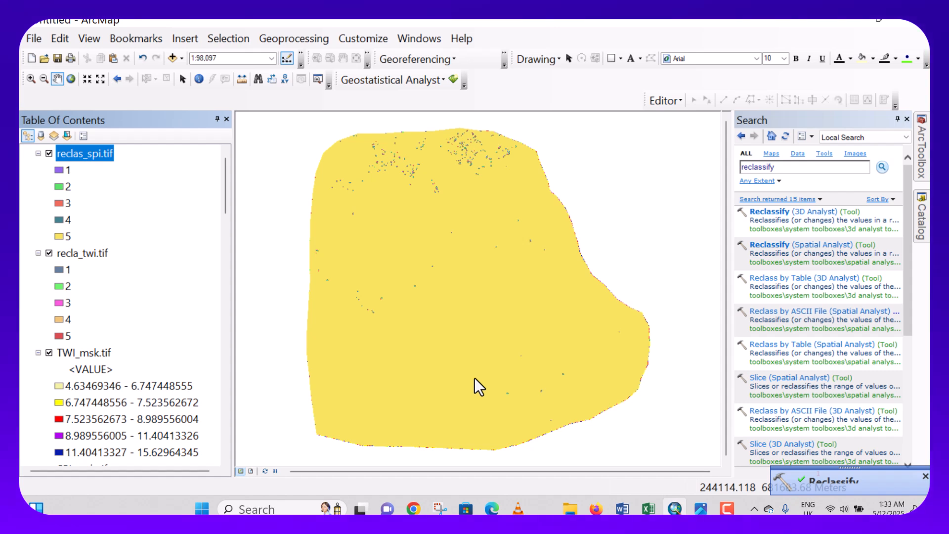
Reopen the Spatial Analyst Reclassify tool with slope_msk.tif as input and reverse the new values so the gentlest slopes rank 5
{"action": "left_click", "coordinate": [779, 249]}
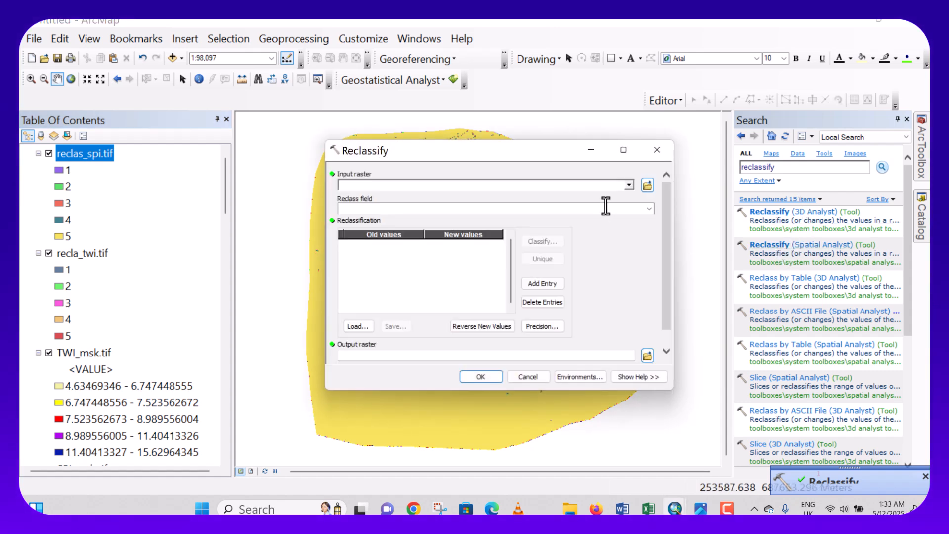
{"action": "left_click", "coordinate": [630, 185]}
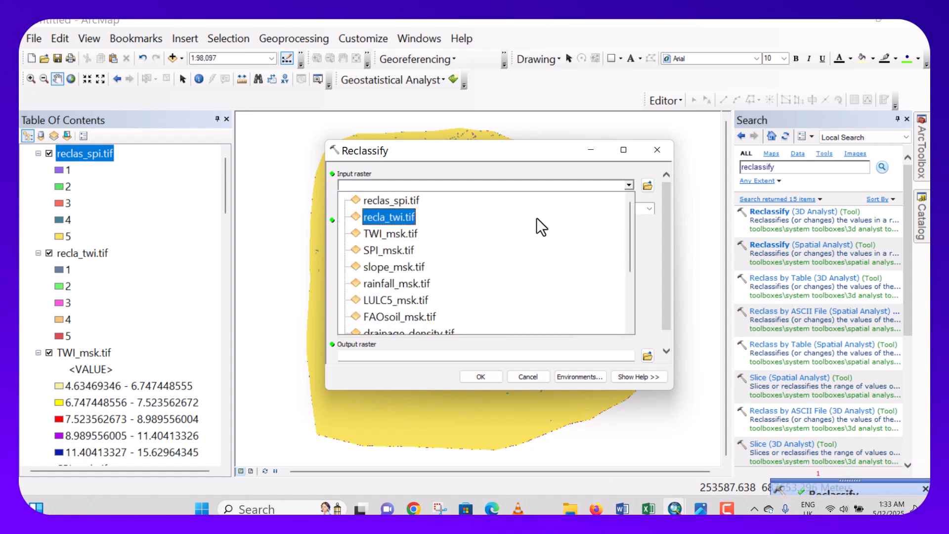
{"action": "left_click", "coordinate": [402, 268]}
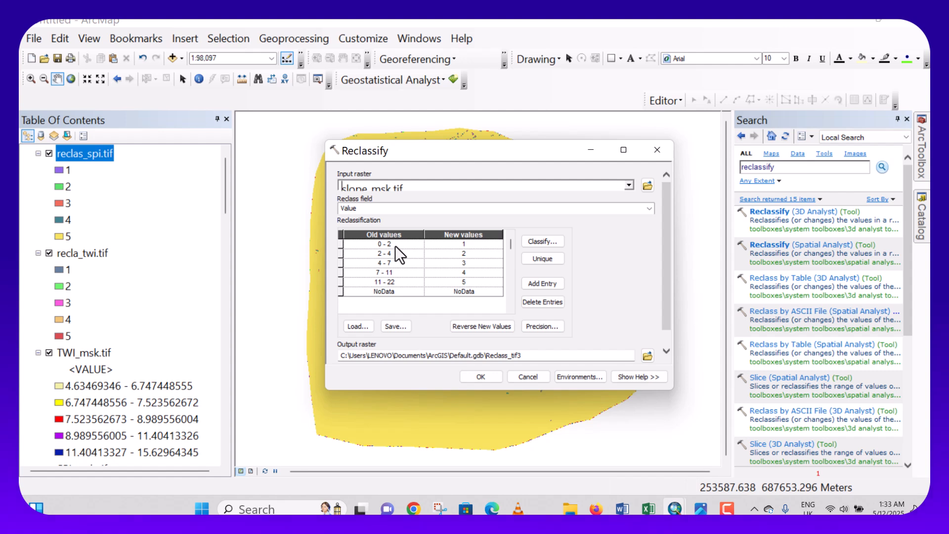
{"action": "left_click", "coordinate": [473, 327]}
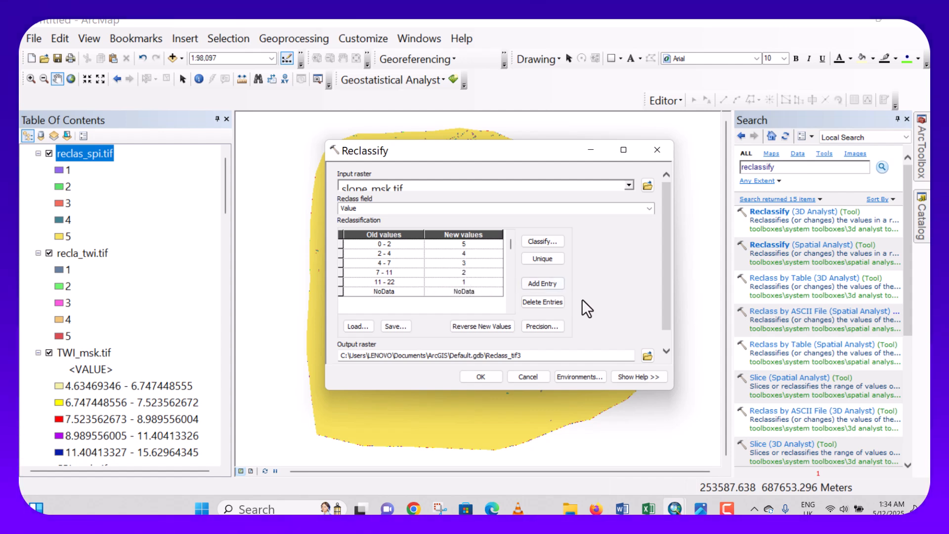
Set the output raster to reclas_slope.tif in the Training folder and run the slope reclassification
{"action": "left_click", "coordinate": [645, 355]}
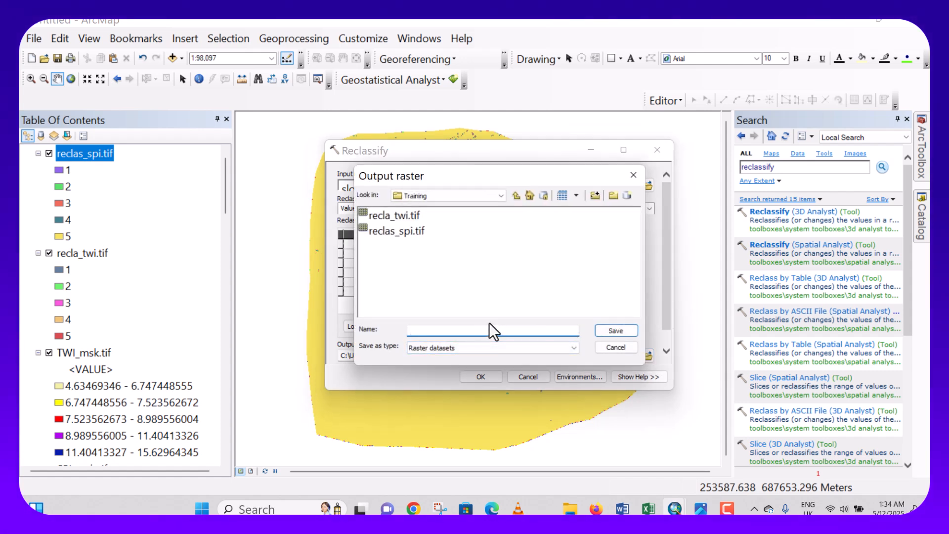
{"action": "type", "text": "recla"}
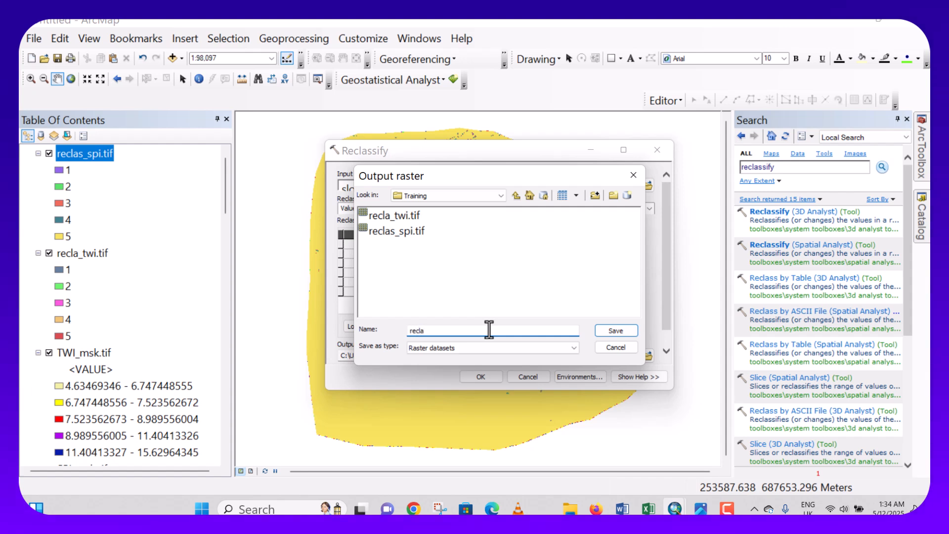
{"action": "type", "text": "s_slop"}
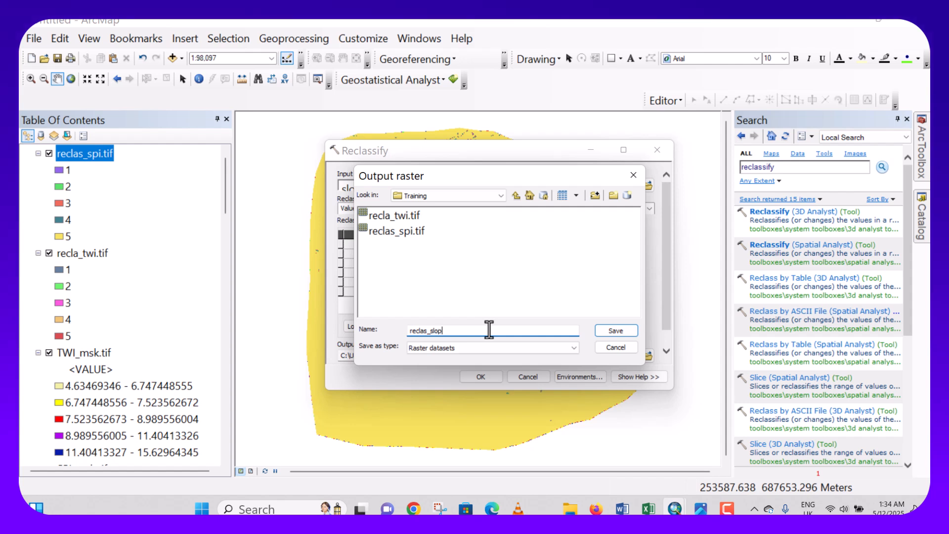
{"action": "type", "text": "e"}
{"action": "type", "text": ".tif"}
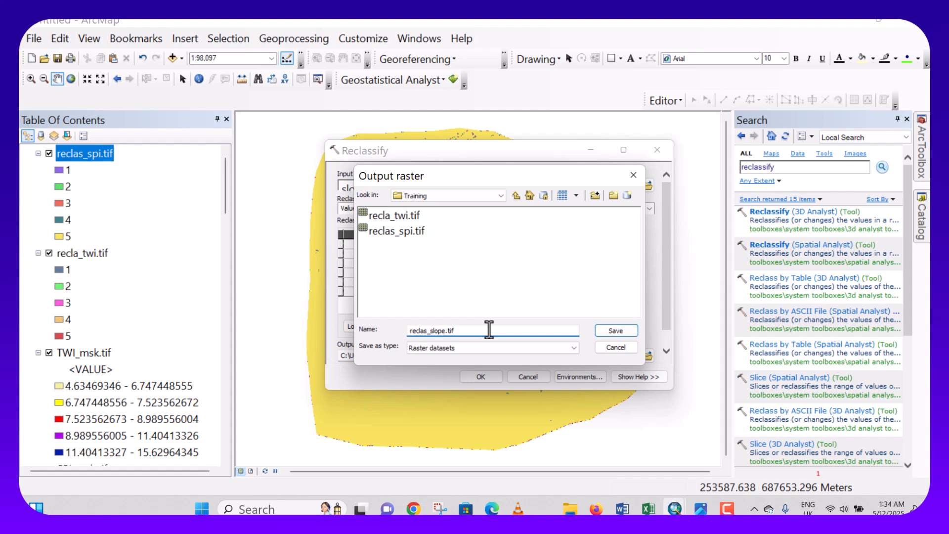
{"action": "left_click", "coordinate": [613, 331]}
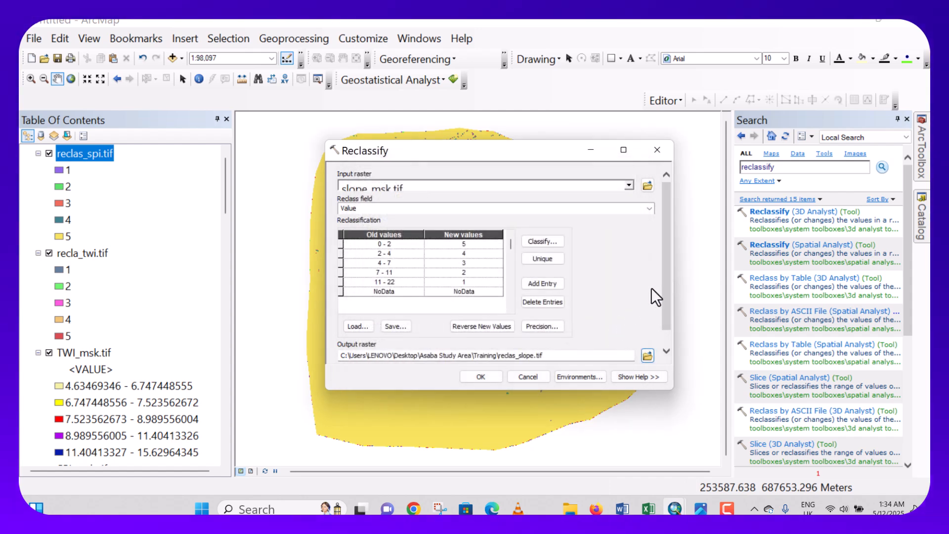
{"action": "scroll", "coordinate": [663, 287], "scroll_direction": "down", "scroll_amount": 1}
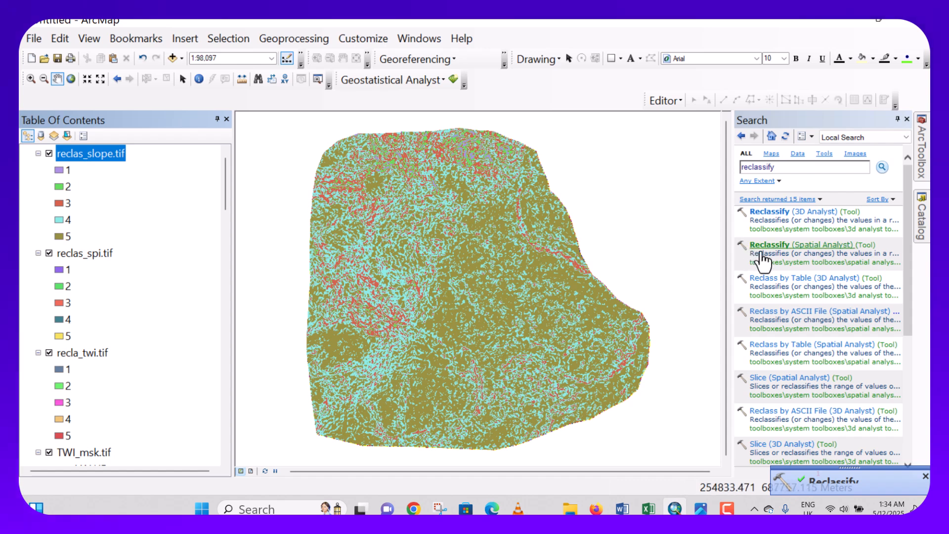
Reopen the Spatial Analyst Reclassify tool with rainfall_msk.tif as input and classify its values into 5 Natural Breaks (Jenks) classes
{"action": "left_click", "coordinate": [785, 248]}
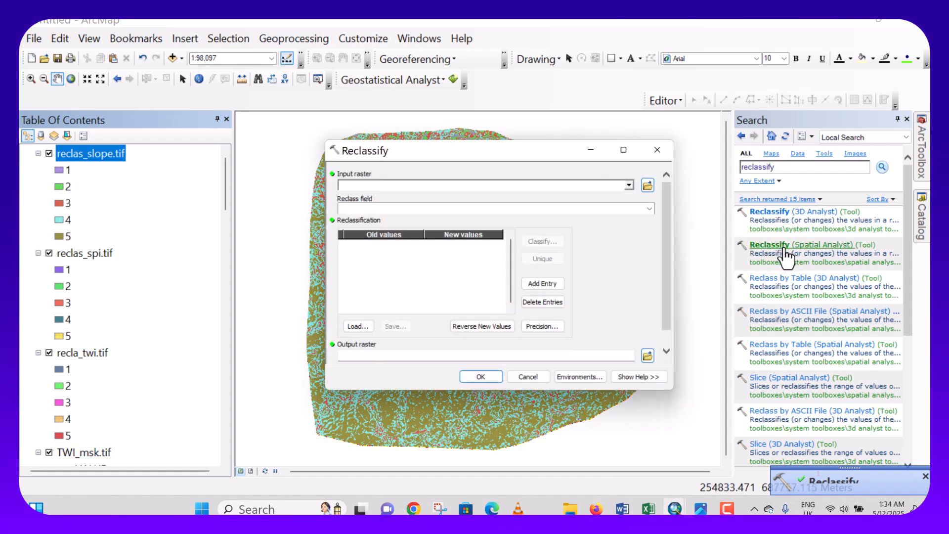
{"action": "left_click", "coordinate": [627, 185]}
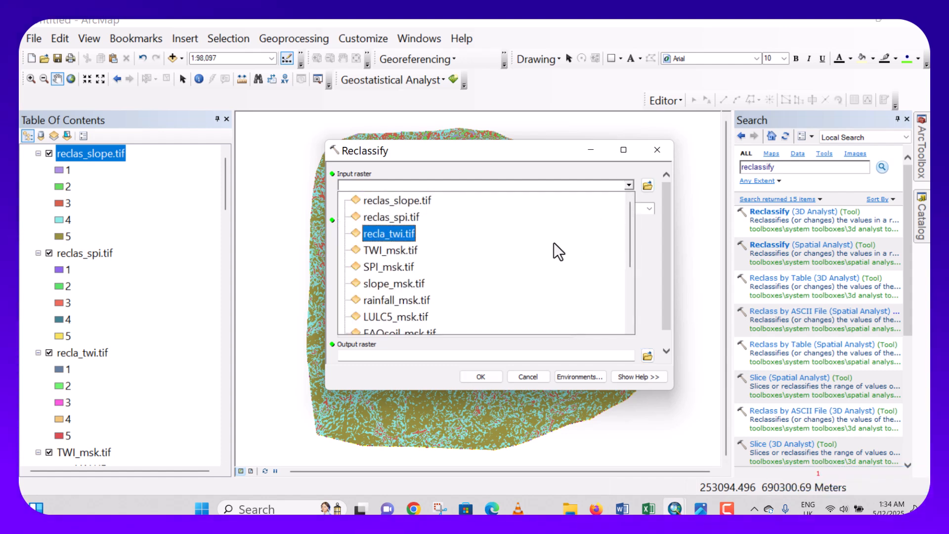
{"action": "left_click", "coordinate": [396, 300]}
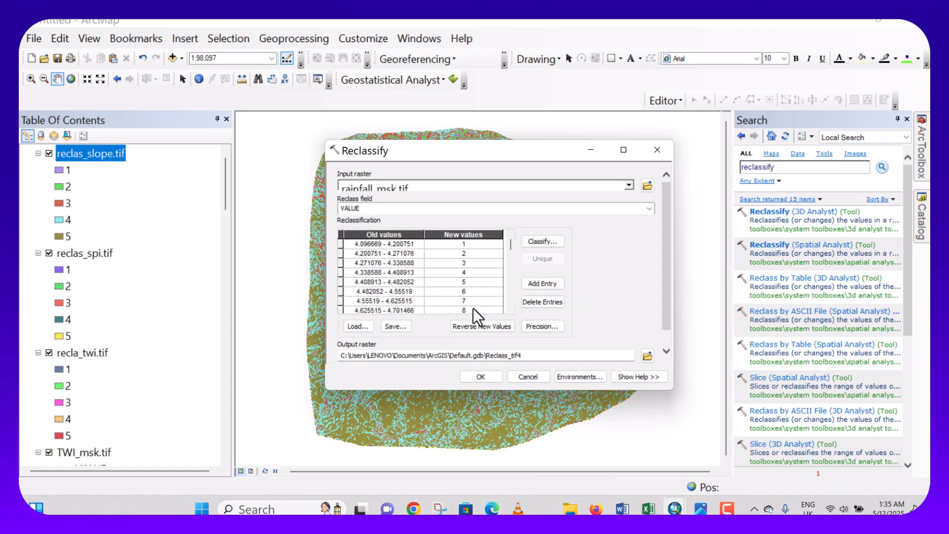
{"action": "left_click", "coordinate": [546, 240]}
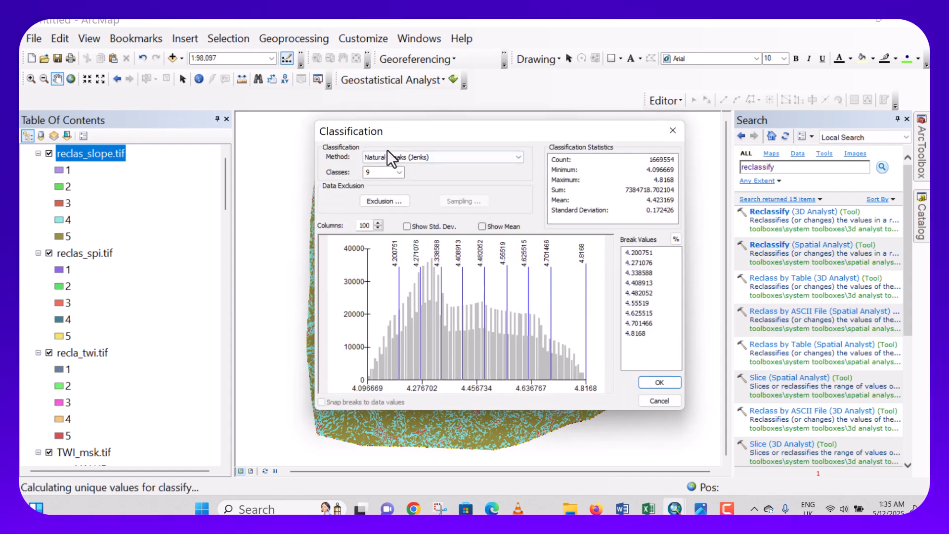
{"action": "left_click", "coordinate": [399, 171]}
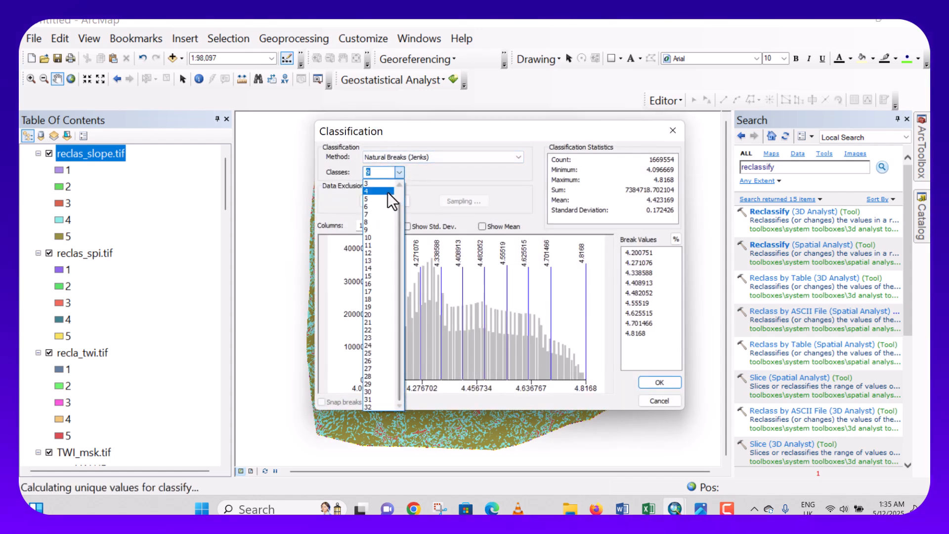
{"action": "left_click", "coordinate": [375, 197]}
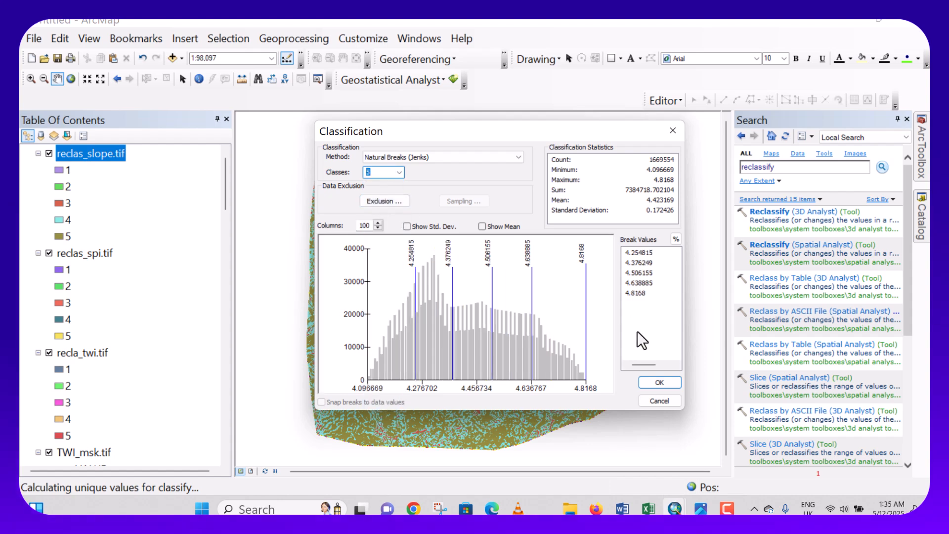
{"action": "left_click", "coordinate": [659, 383]}
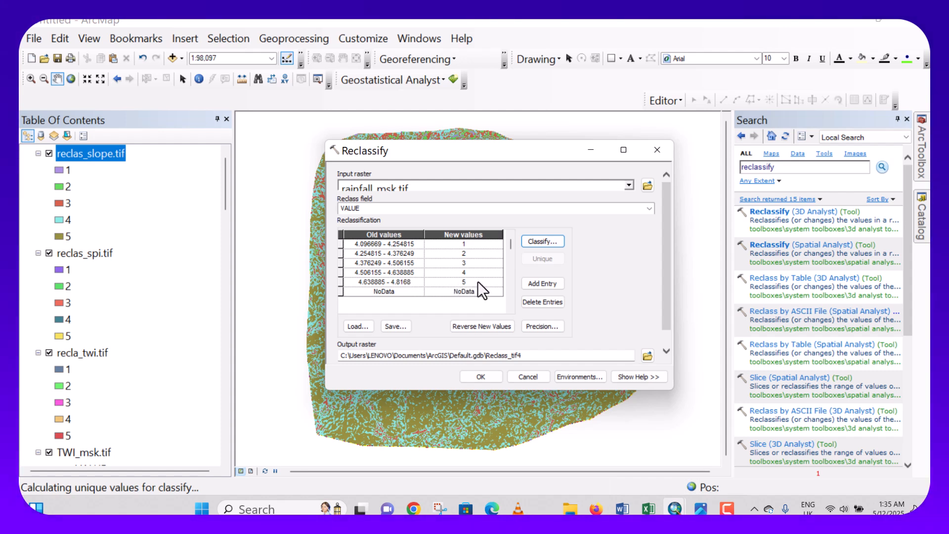
Set the output raster of the rainfall reclassification to reclas_rainfall.tif in the Training folder
{"action": "left_click", "coordinate": [648, 355]}
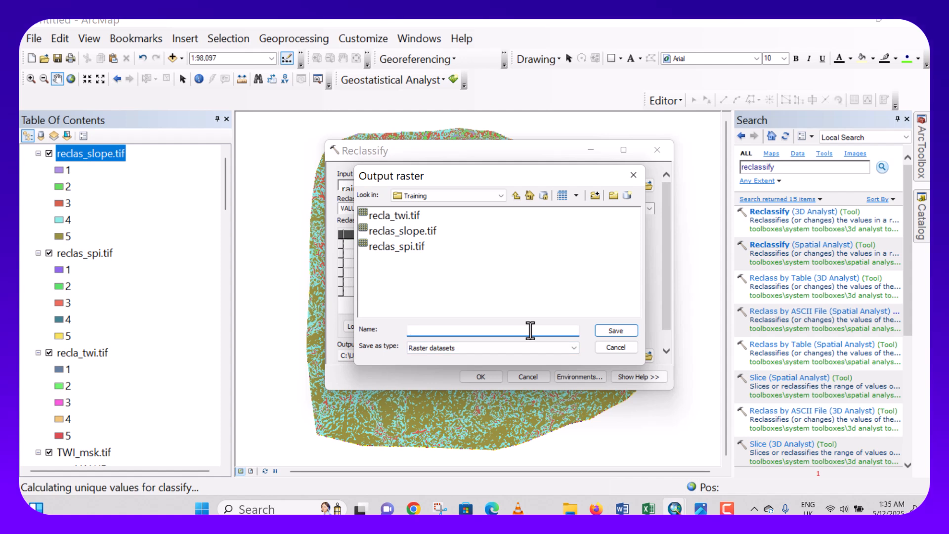
{"action": "type", "text": "recla"}
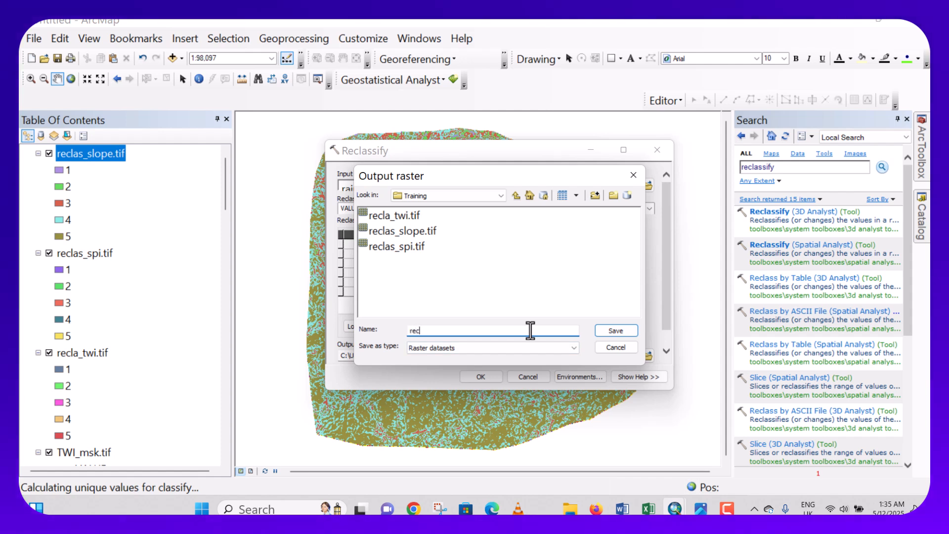
{"action": "key", "text": "BackSpace"}
{"action": "key", "text": "BackSpace"}
{"action": "key", "text": "BackSpace"}
{"action": "key", "text": "BackSpace"}
{"action": "key", "text": "BackSpace"}
{"action": "type", "text": "reclas"}
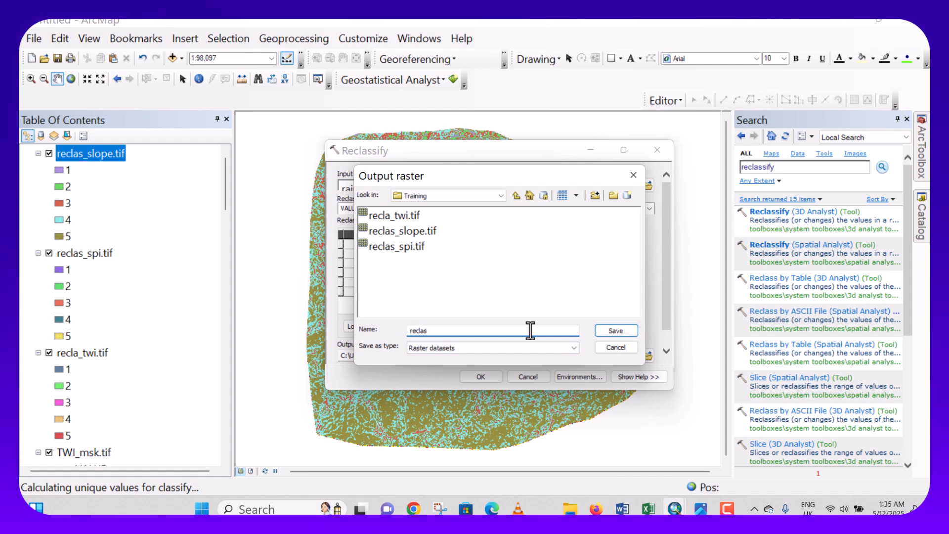
{"action": "type", "text": "_rainfall"}
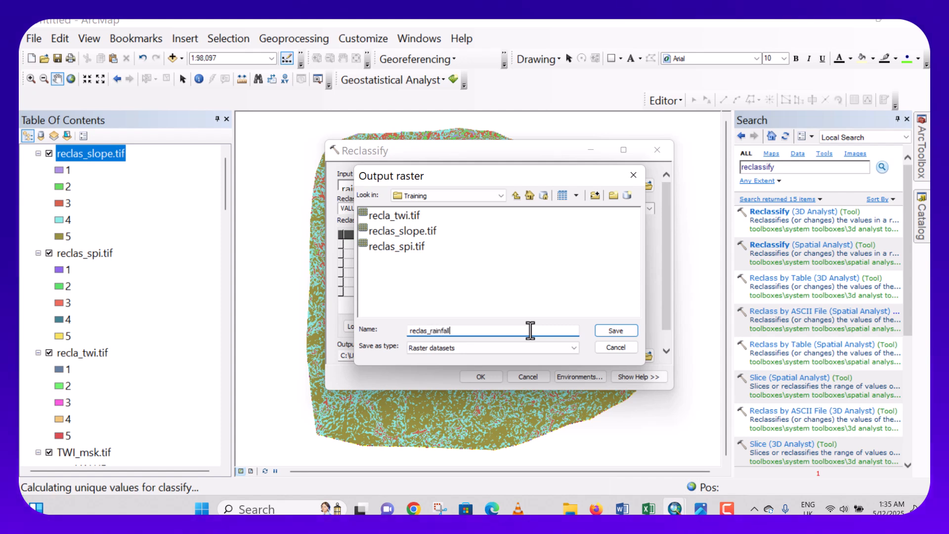
{"action": "type", "text": ".tif"}
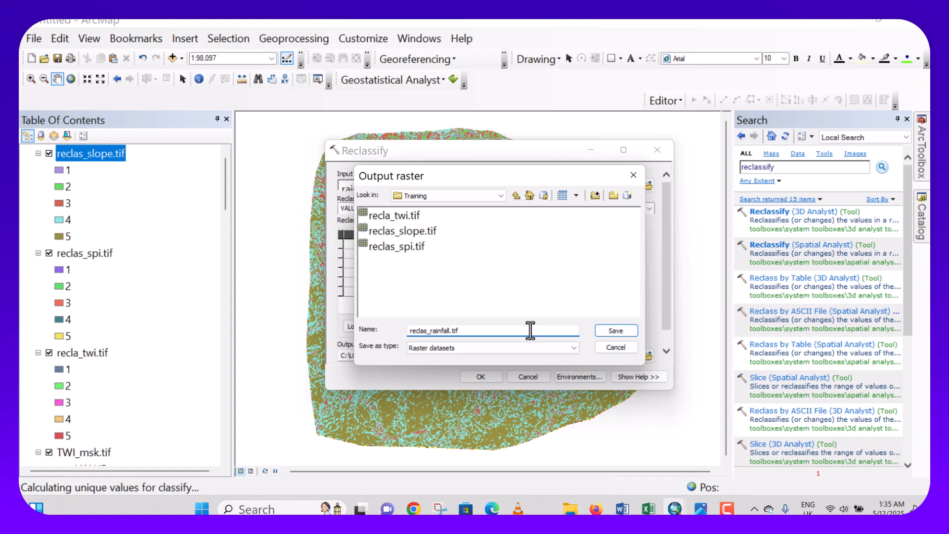
{"action": "left_click", "coordinate": [633, 330]}
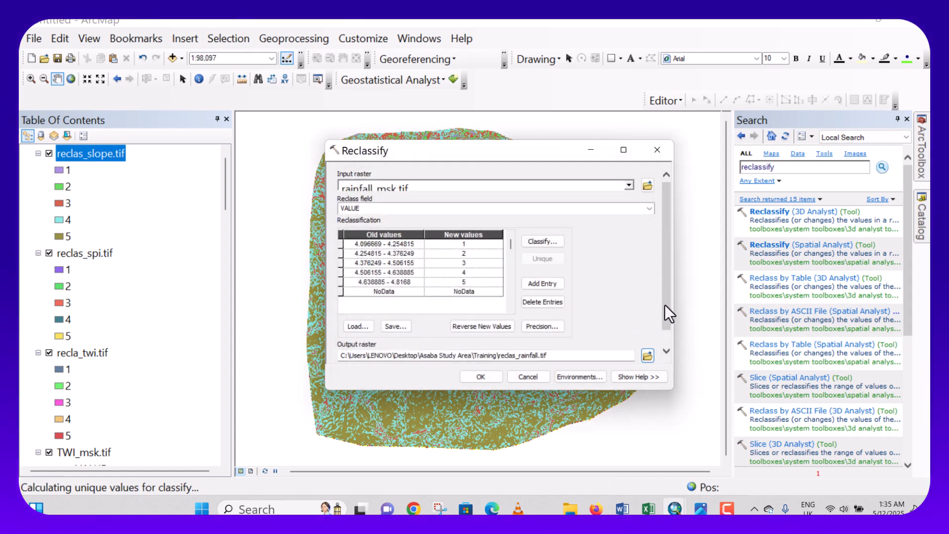
Enable changing missing values to NoData and run the rainfall reclassification
{"action": "left_click_drag", "start_coordinate": [664, 304], "coordinate": [668, 331]}
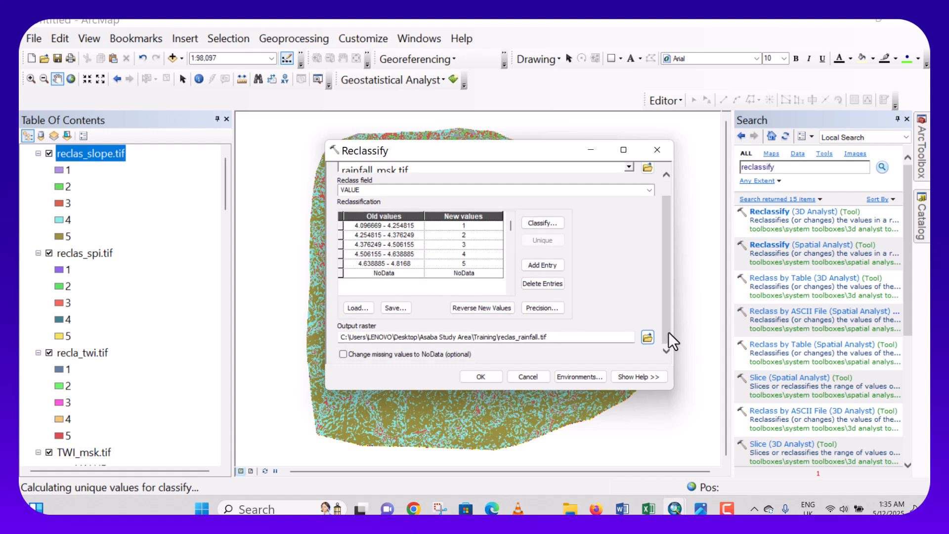
{"action": "left_click", "coordinate": [343, 353]}
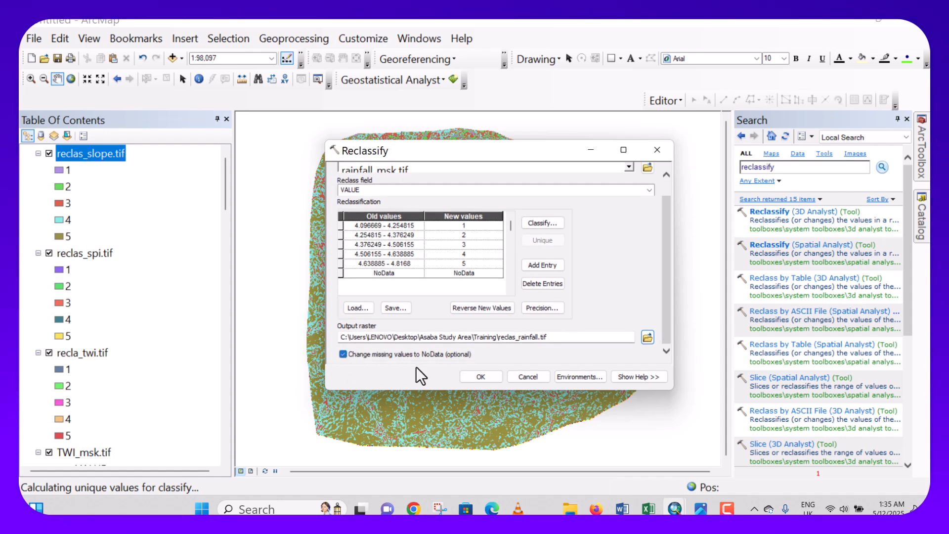
{"action": "left_click", "coordinate": [479, 376]}
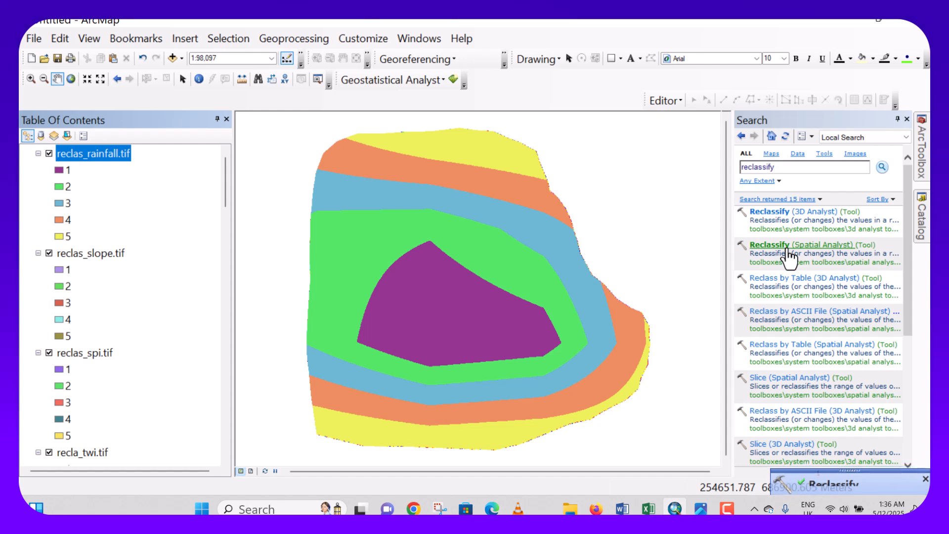
Reopen the Spatial Analyst Reclassify tool and choose LULC5_msk.tif as the input raster
{"action": "left_click_drag", "start_coordinate": [789, 258], "coordinate": [786, 246]}
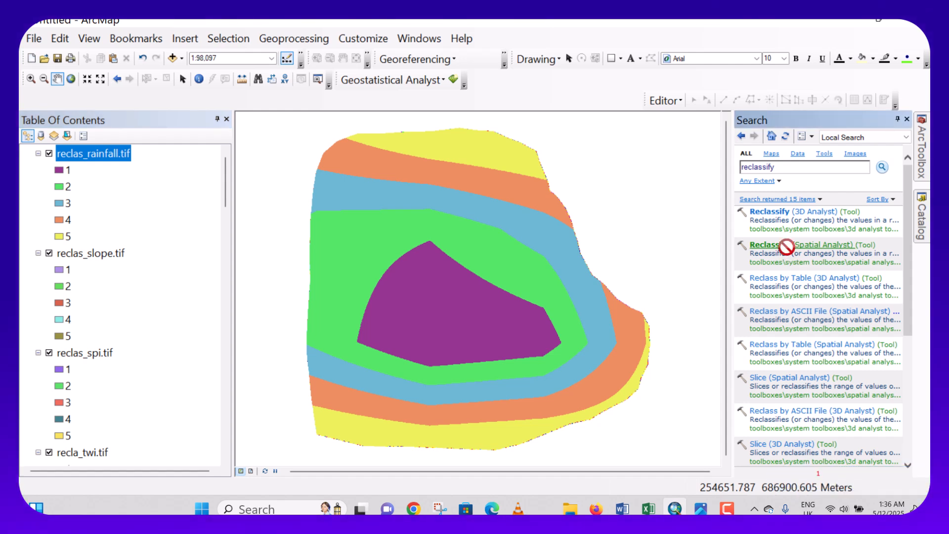
{"action": "left_click_drag", "start_coordinate": [787, 246], "coordinate": [780, 247]}
{"action": "left_click", "coordinate": [781, 247]}
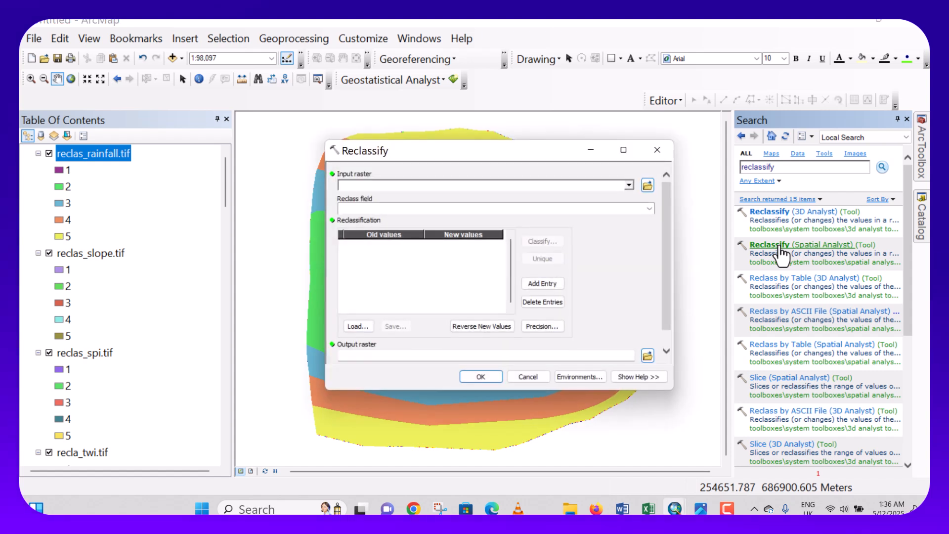
{"action": "left_click", "coordinate": [629, 185]}
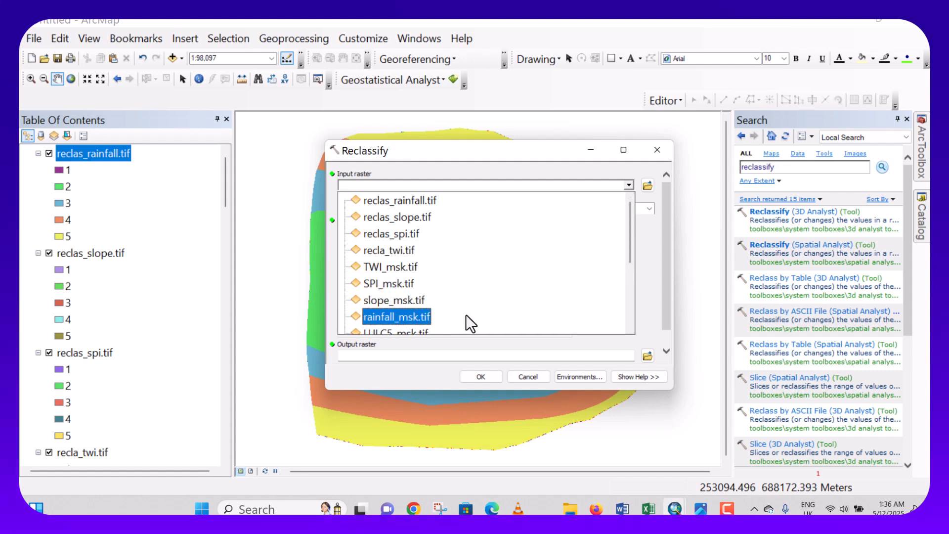
{"action": "scroll", "coordinate": [445, 322], "scroll_direction": "down", "scroll_amount": 3}
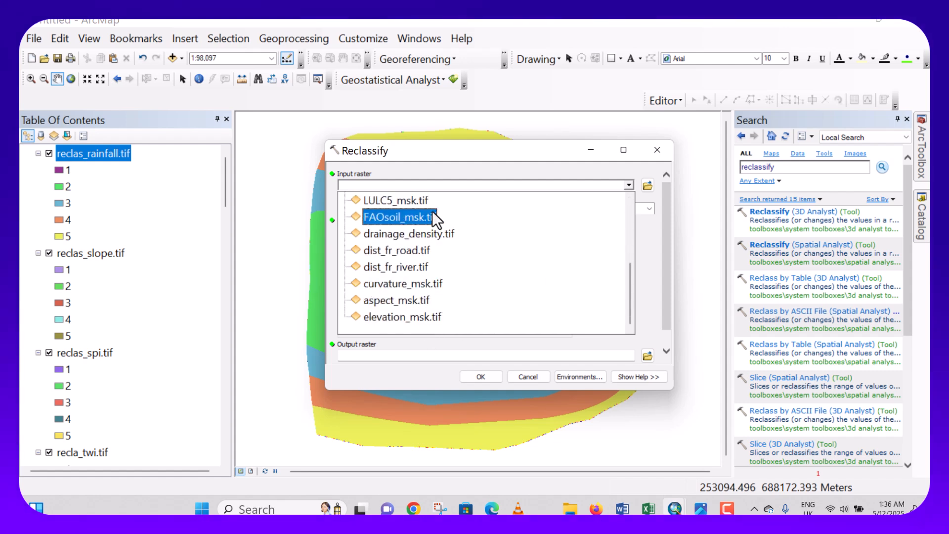
{"action": "left_click", "coordinate": [408, 200]}
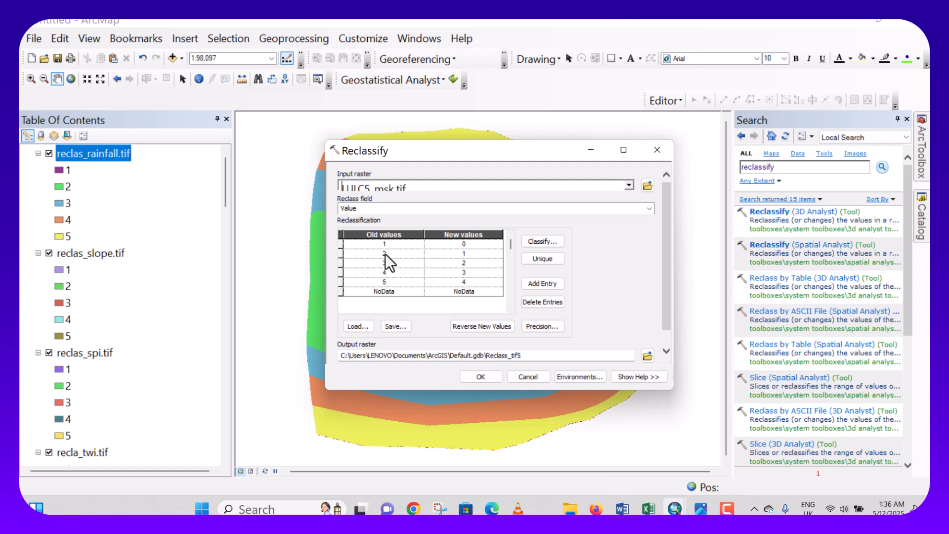
Set the new values for land-cover classes 1 to 5 to 50, 1, 4, 2 and 3 respectively
{"action": "left_click", "coordinate": [471, 253]}
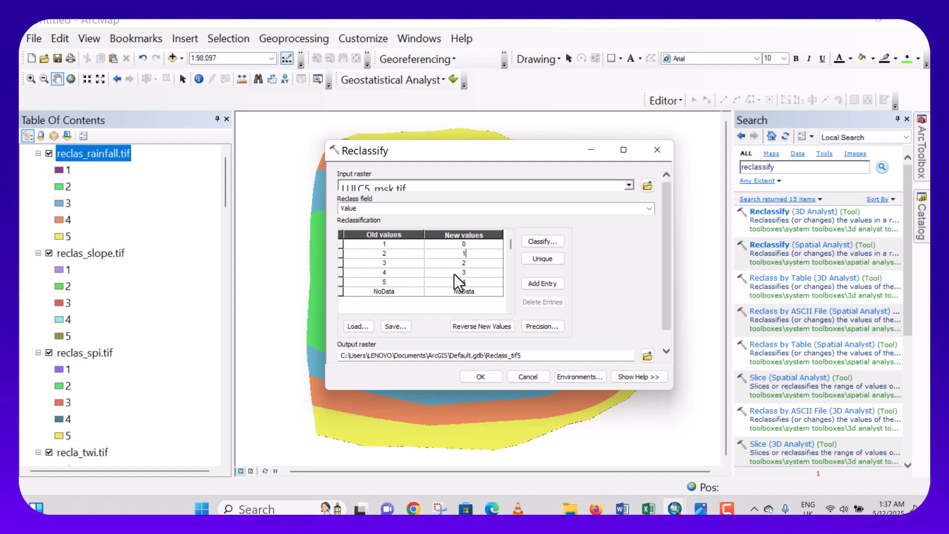
{"action": "left_click", "coordinate": [476, 271]}
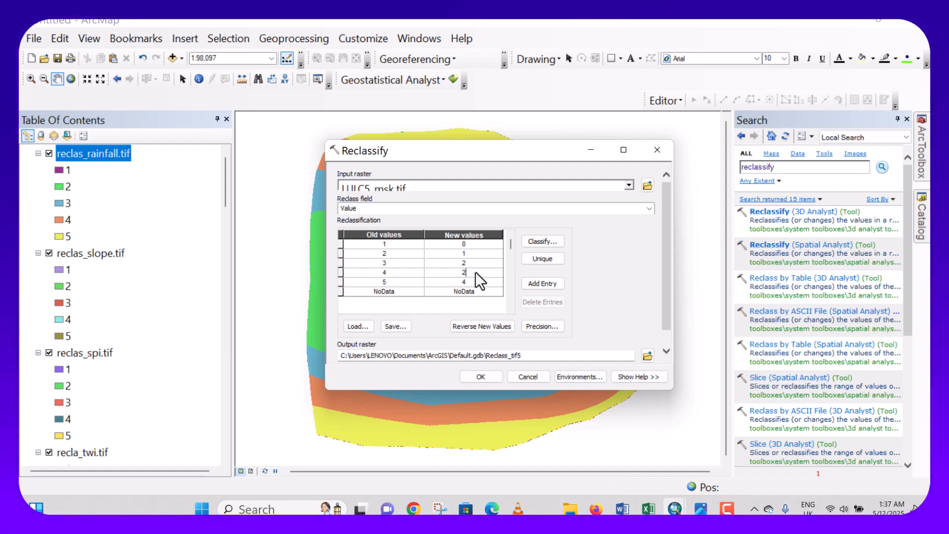
{"action": "left_click", "coordinate": [384, 280]}
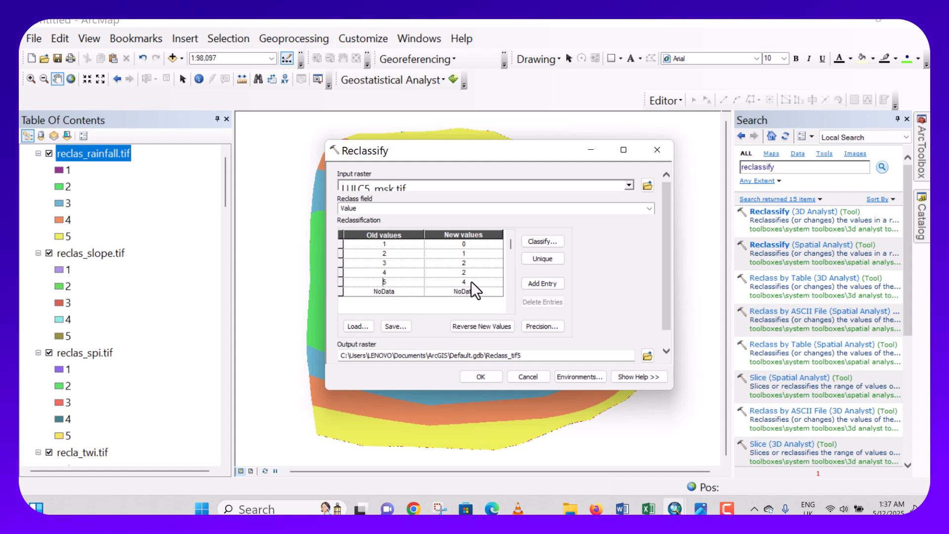
{"action": "key", "text": "Tab"}
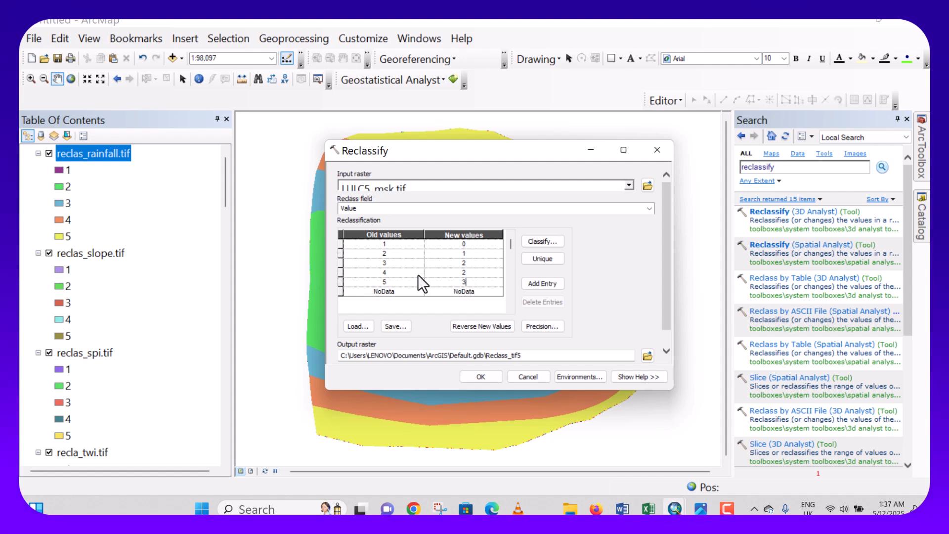
{"action": "left_click", "coordinate": [468, 263]}
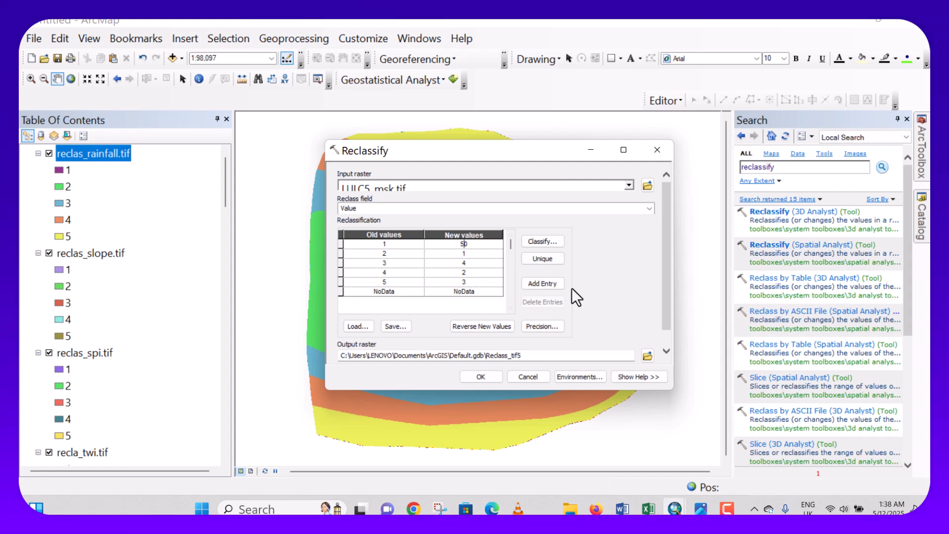
Set the output raster to reclas_lulc.tif in the Training folder and run the land-cover reclassification
{"action": "left_click_drag", "start_coordinate": [666, 280], "coordinate": [663, 331]}
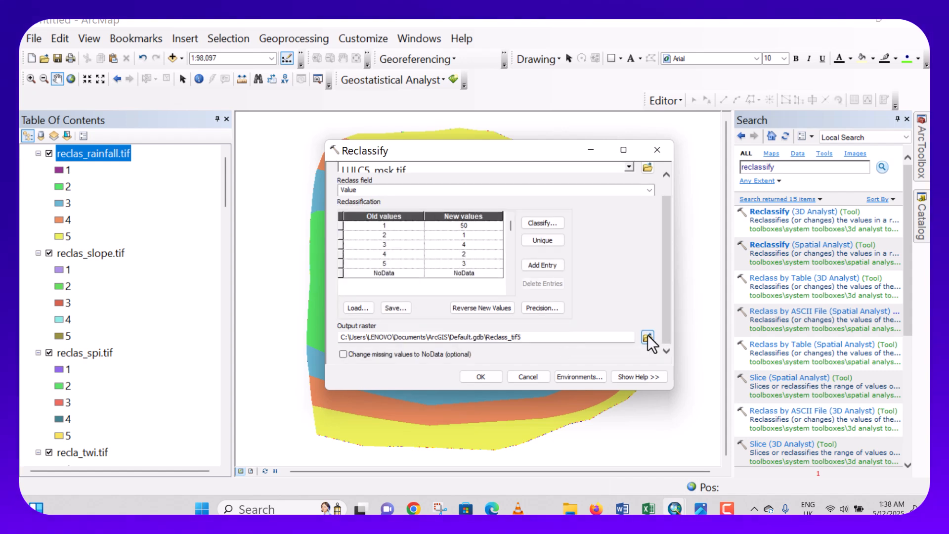
{"action": "left_click", "coordinate": [647, 338]}
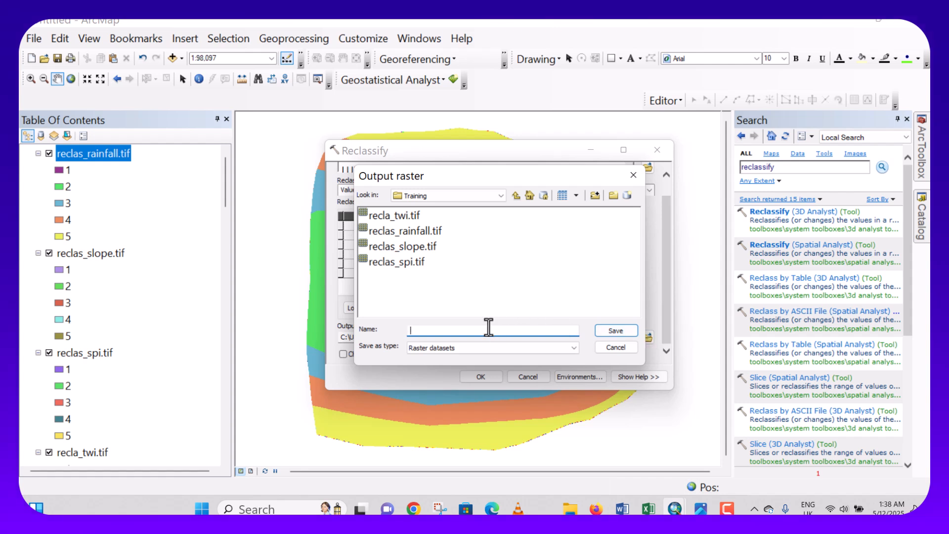
{"action": "type", "text": "recl"}
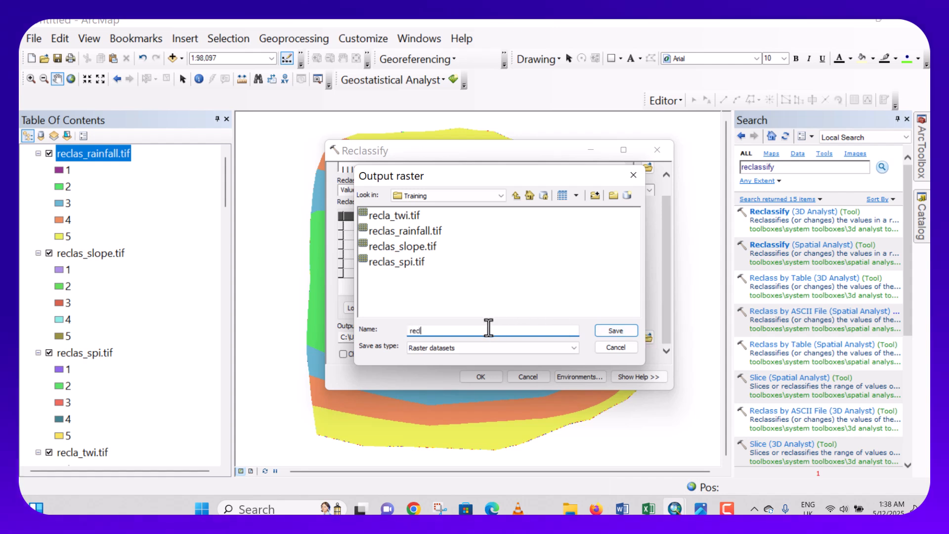
{"action": "type", "text": "as_"}
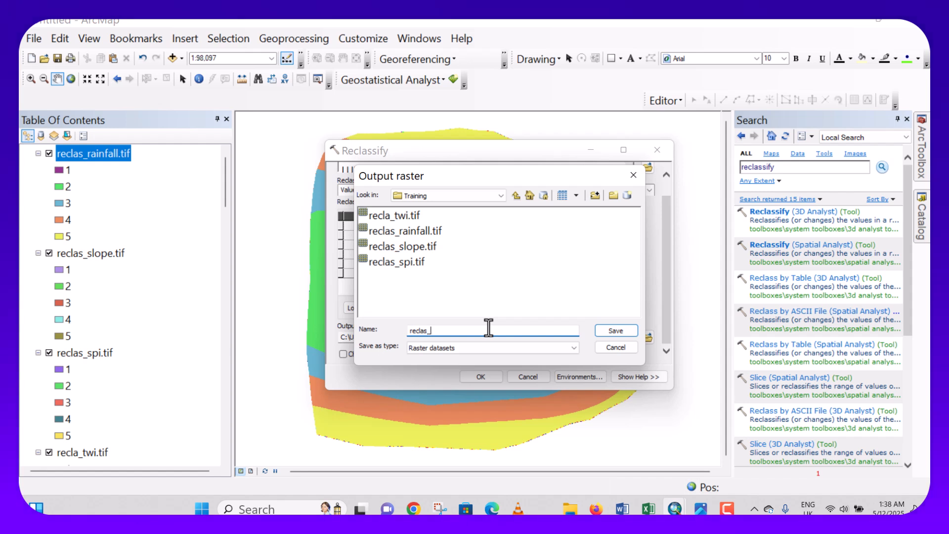
{"action": "type", "text": "lu"}
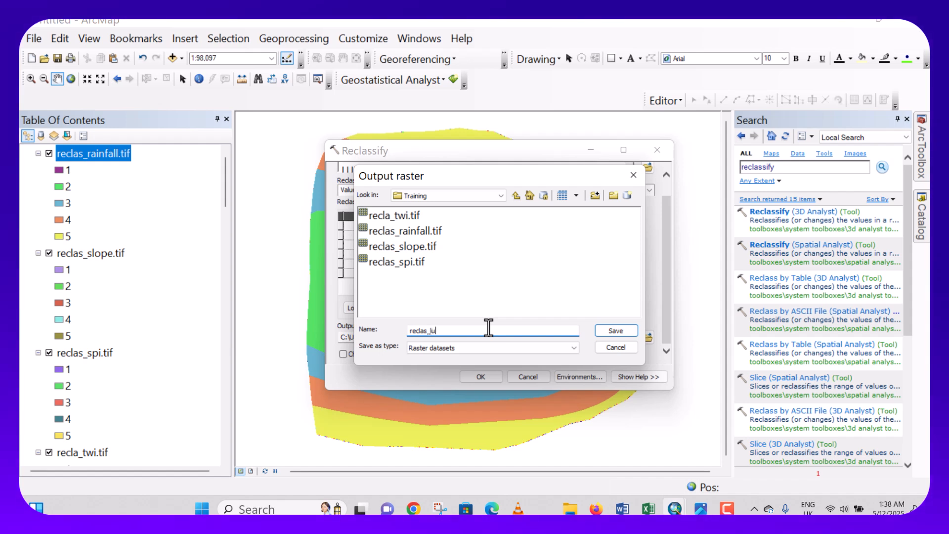
{"action": "type", "text": "lc.tif"}
{"action": "left_click", "coordinate": [606, 330]}
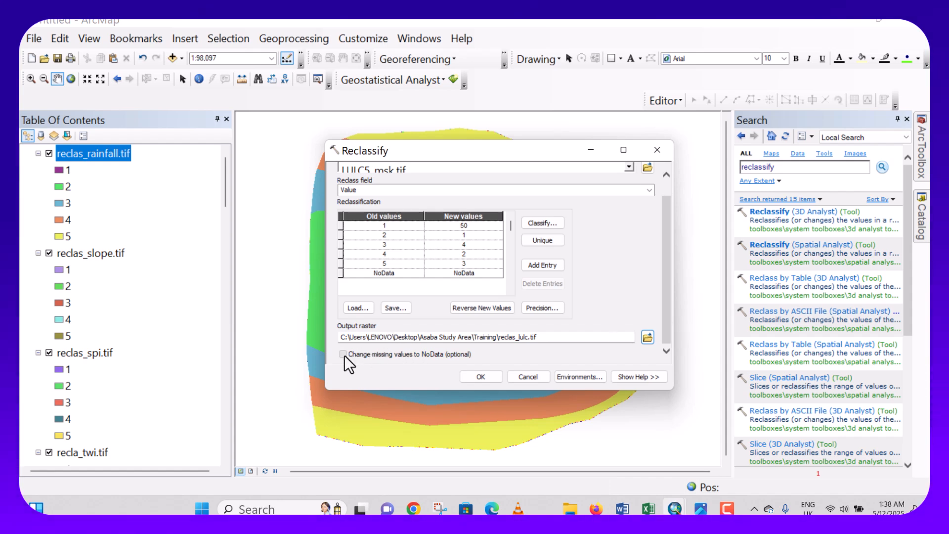
{"action": "left_click", "coordinate": [481, 376]}
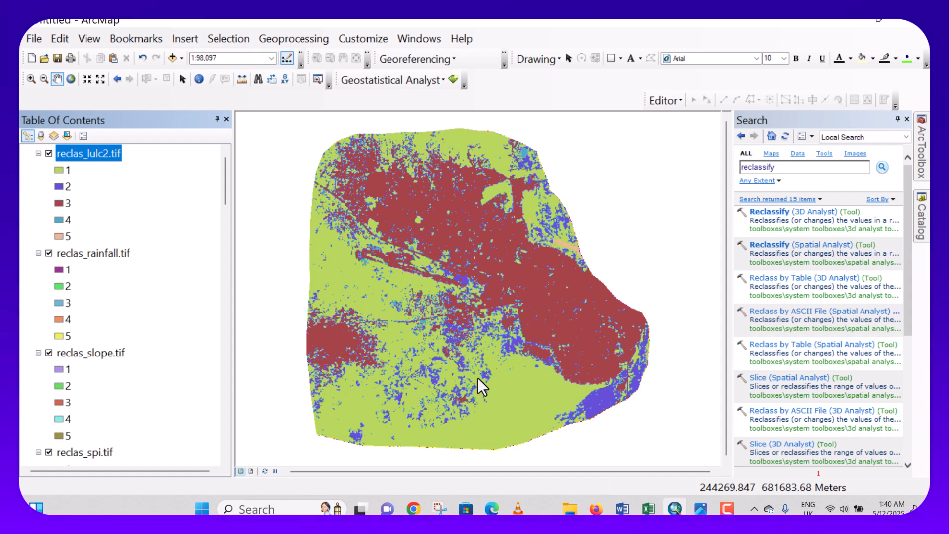
Reopen the Spatial Analyst Reclassify tool with FAOsoil_msk.tif as input and classify its values into 5 Natural Breaks (Jenks) classes
{"action": "left_click", "coordinate": [804, 247]}
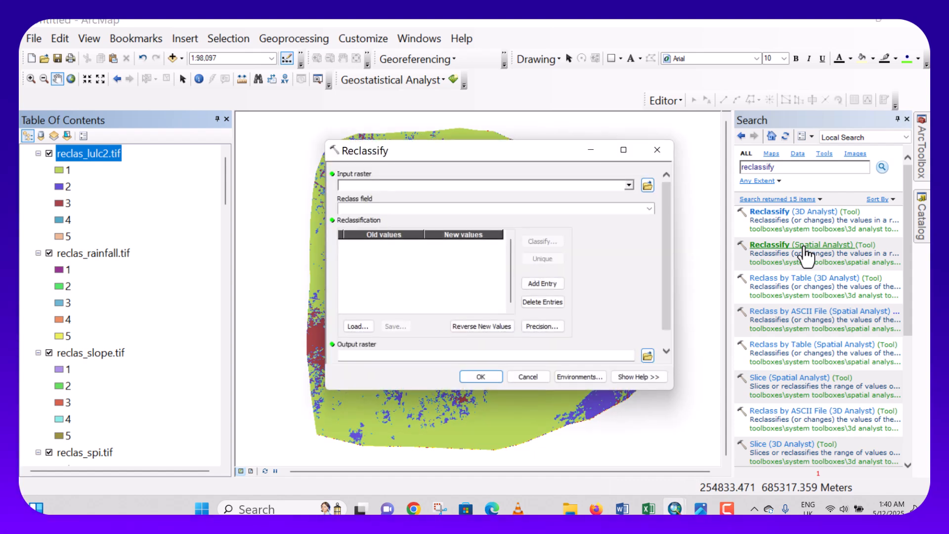
{"action": "left_click", "coordinate": [628, 186]}
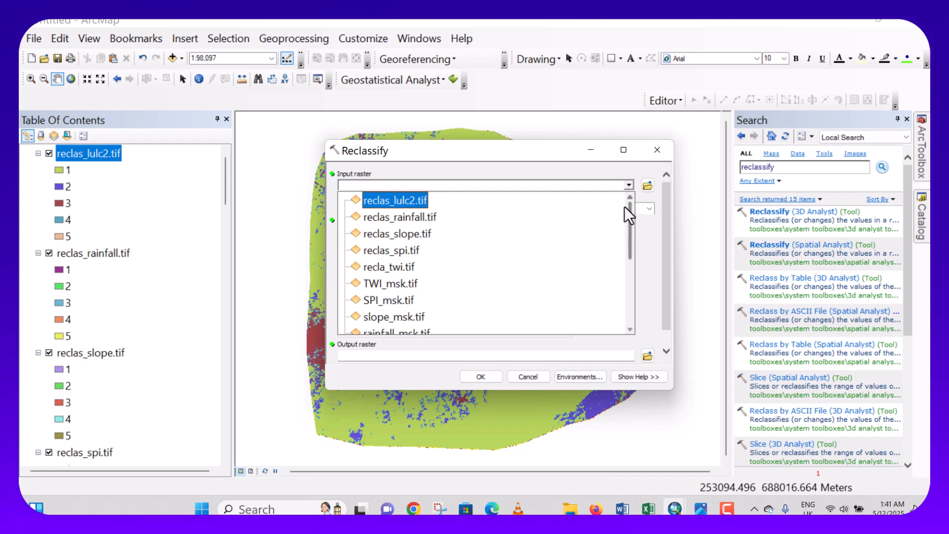
{"action": "left_click_drag", "start_coordinate": [630, 212], "coordinate": [631, 239]}
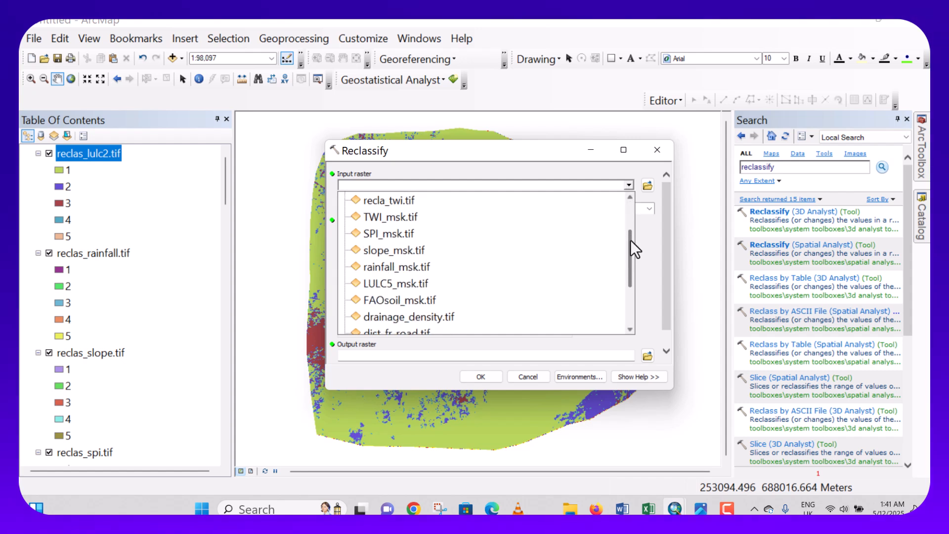
{"action": "left_click", "coordinate": [406, 297]}
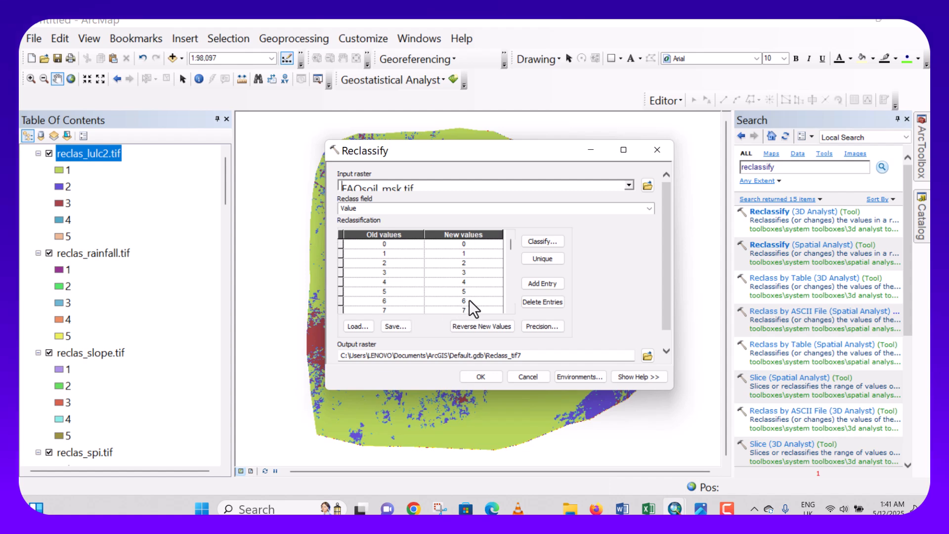
{"action": "left_click", "coordinate": [530, 242]}
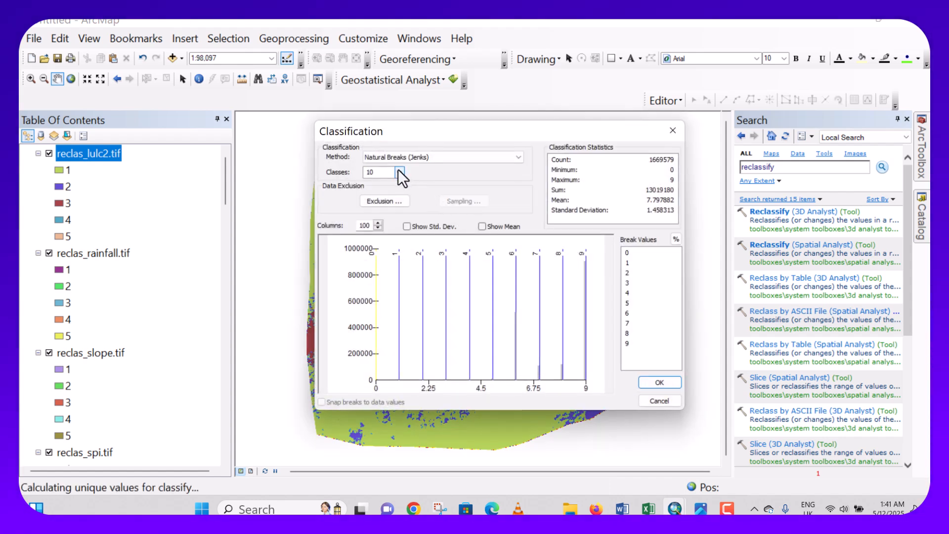
{"action": "left_click", "coordinate": [399, 171]}
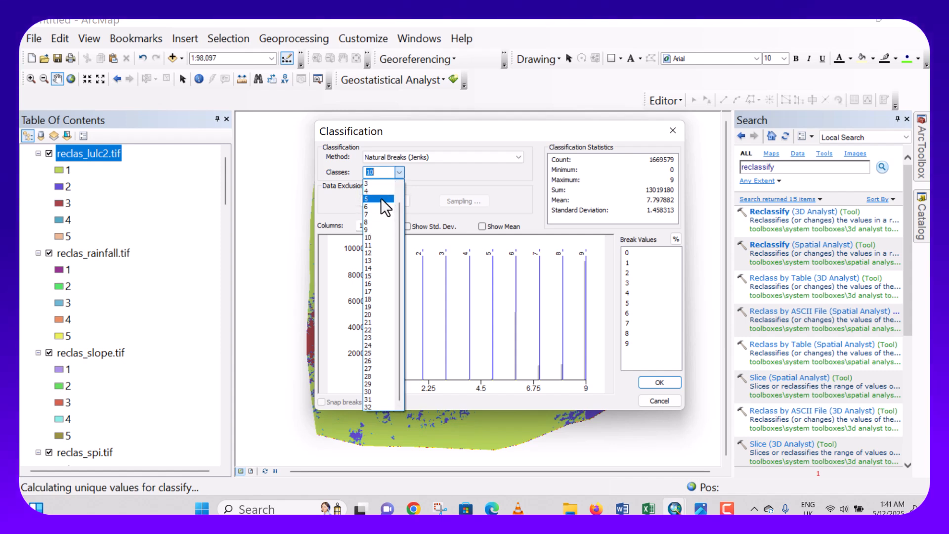
{"action": "left_click", "coordinate": [380, 198]}
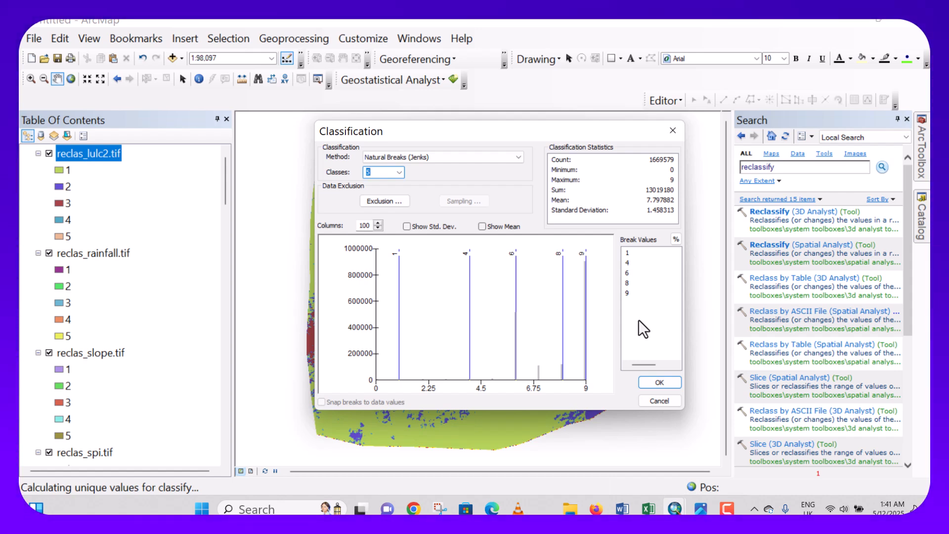
{"action": "left_click", "coordinate": [650, 381]}
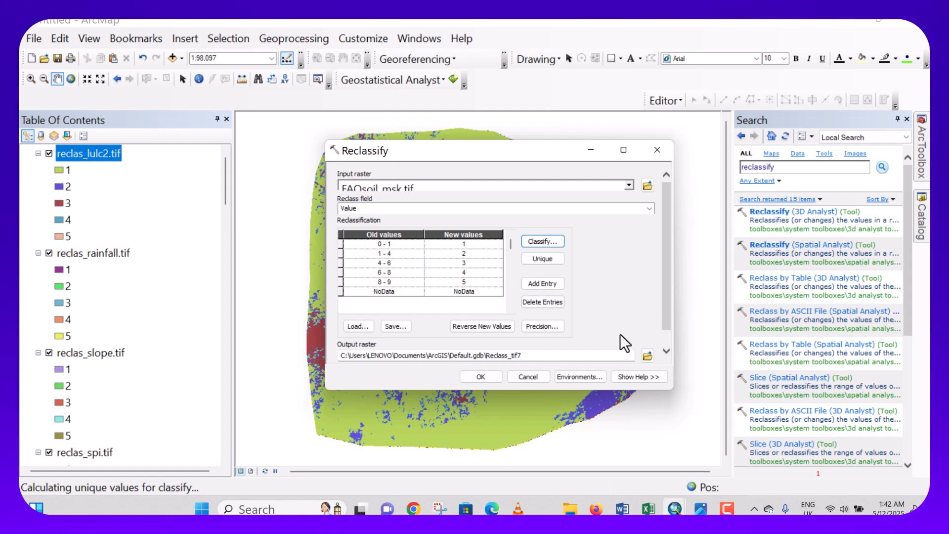
Set the output raster of the soil reclassification to reclas_soil.tif in the Training folder
{"action": "left_click", "coordinate": [647, 356]}
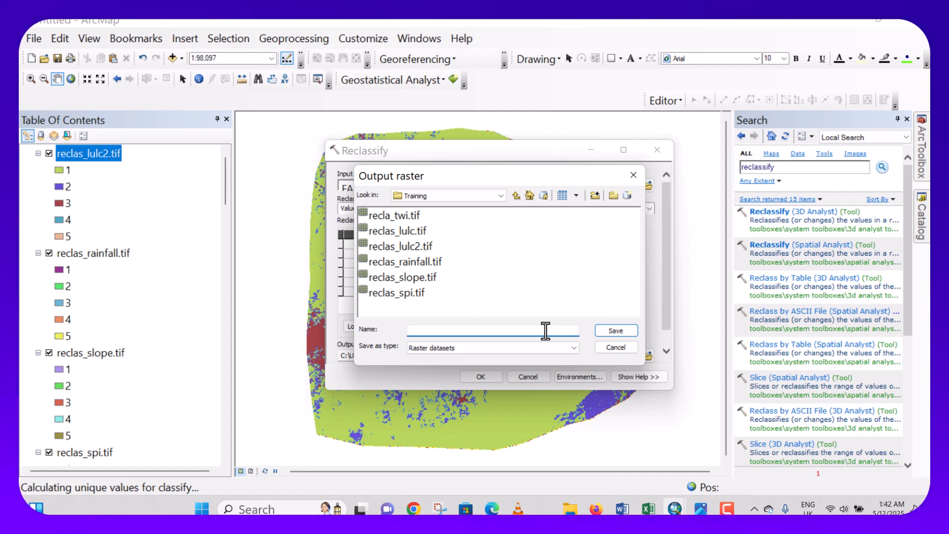
{"action": "type", "text": "reclas_"}
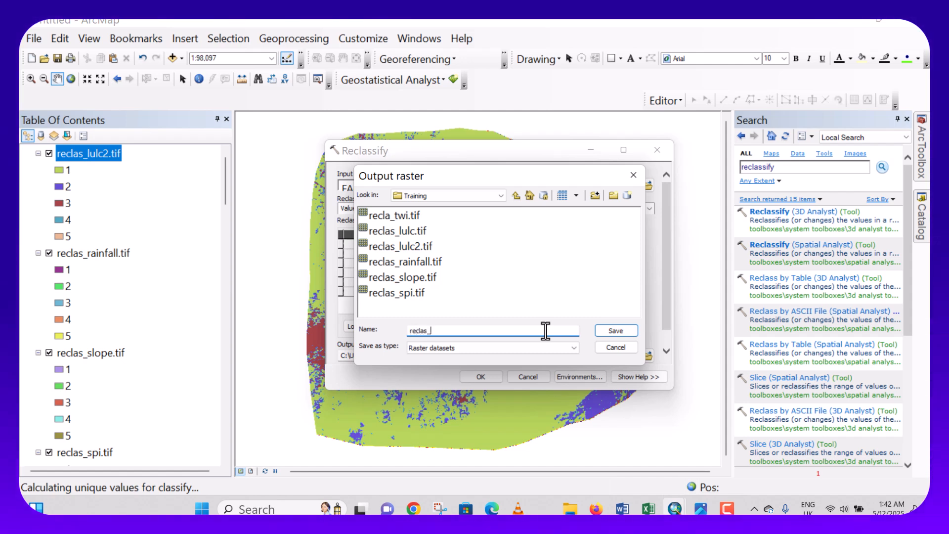
{"action": "type", "text": "soi"}
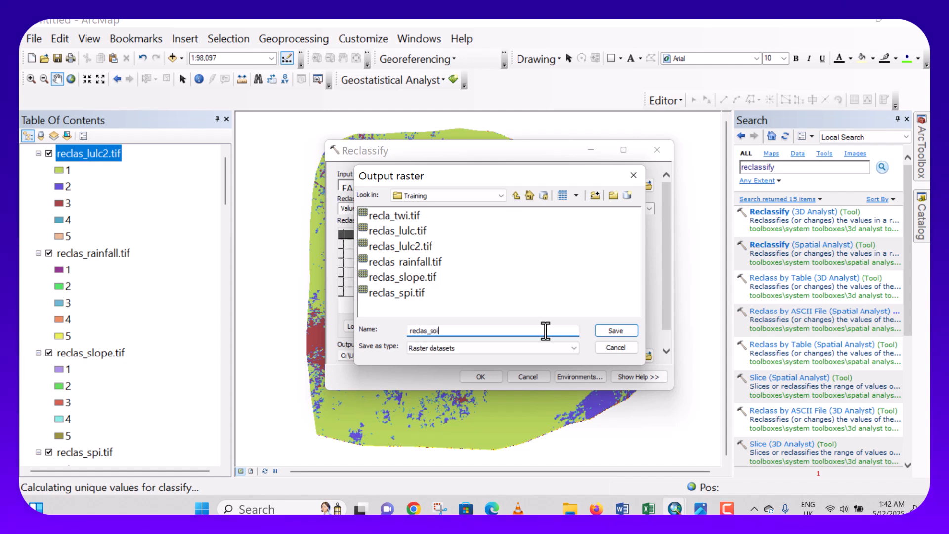
{"action": "type", "text": "l.ti"}
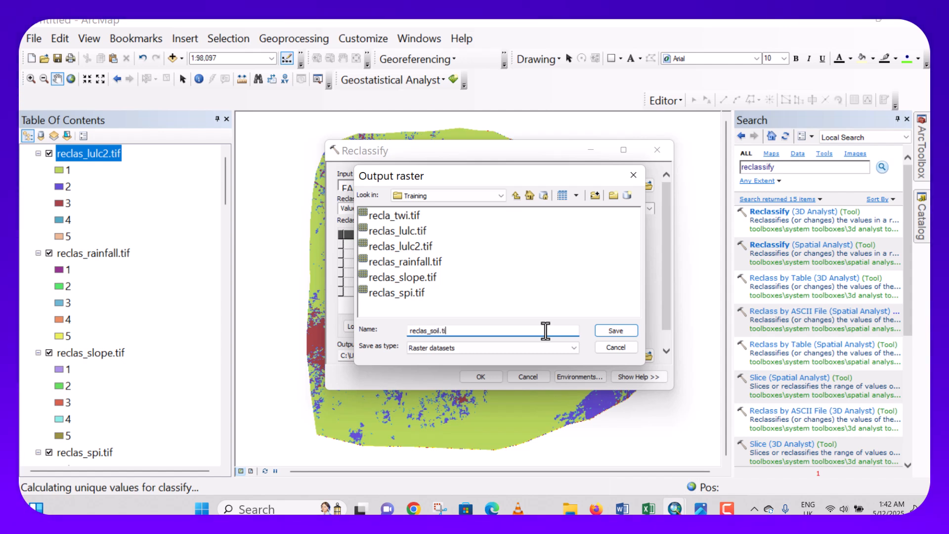
{"action": "type", "text": "f"}
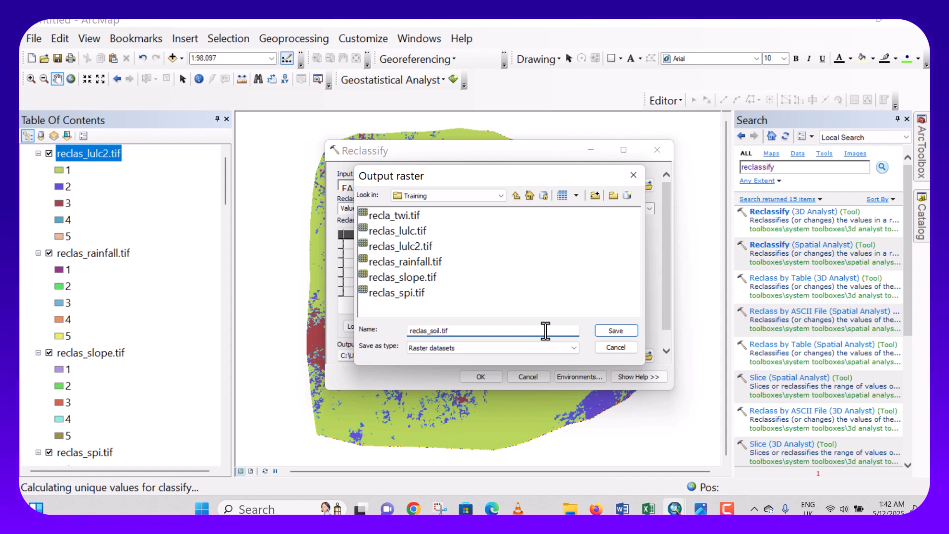
{"action": "left_click", "coordinate": [607, 329]}
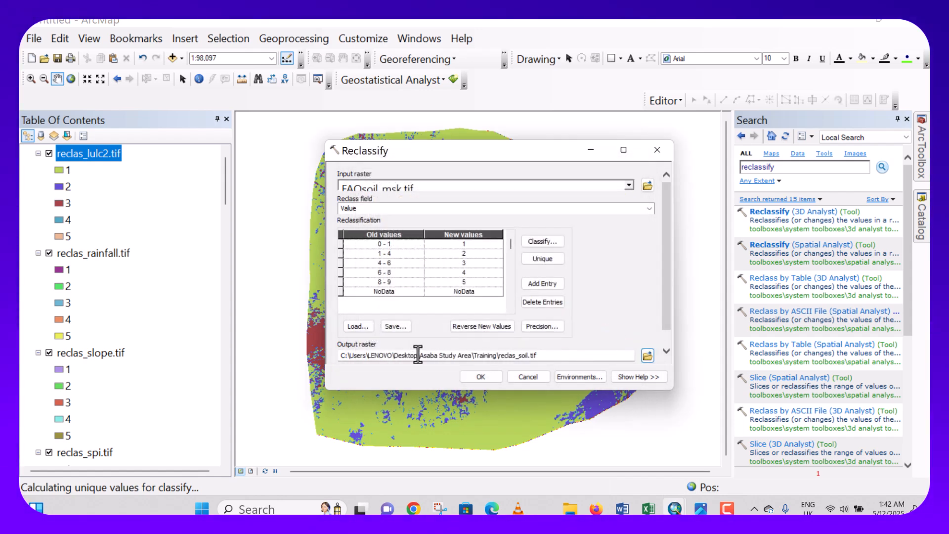
Enable changing missing values to NoData and run the soil reclassification
{"action": "left_click_drag", "start_coordinate": [664, 312], "coordinate": [666, 343]}
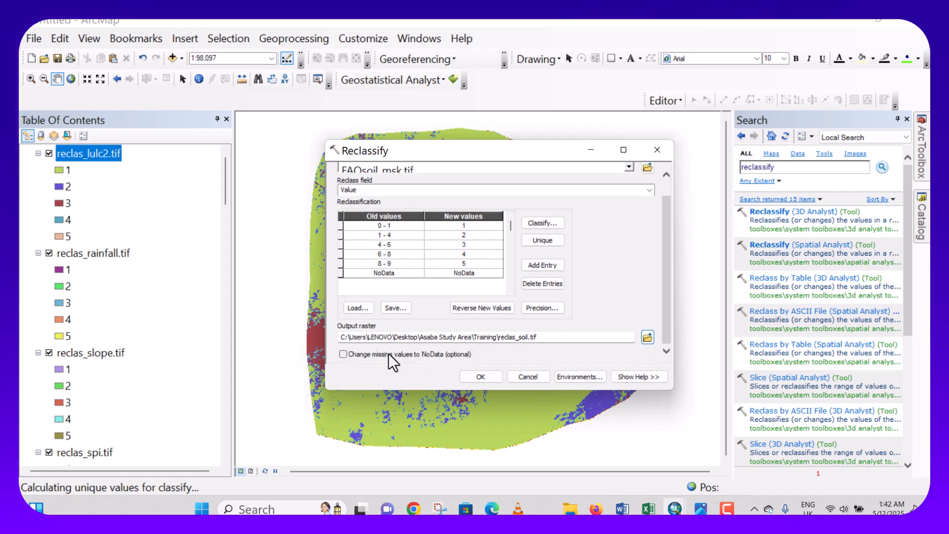
{"action": "left_click", "coordinate": [343, 356]}
{"action": "left_click", "coordinate": [474, 375]}
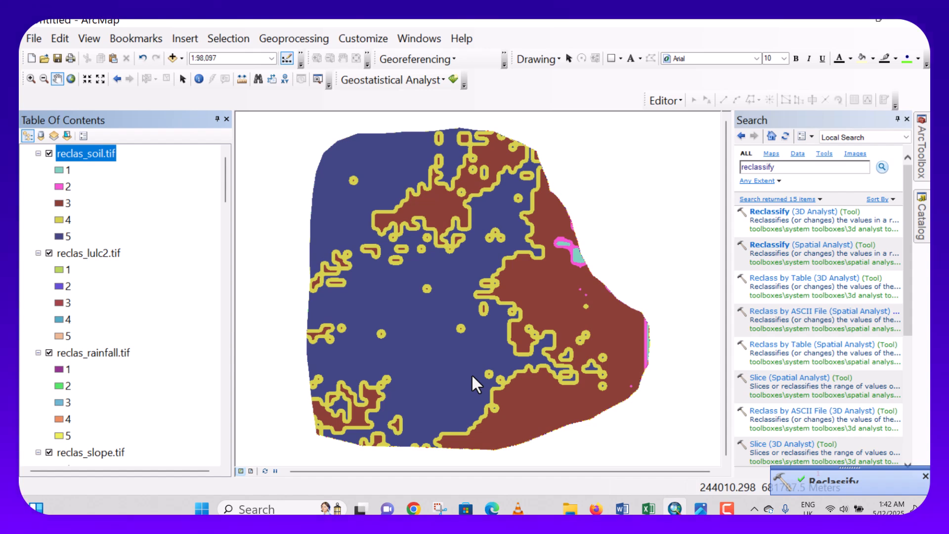
Reopen the Spatial Analyst Reclassify tool with drainage_density.tif as input and classify its values into 5 Natural Breaks (Jenks) classes
{"action": "left_click", "coordinate": [780, 247]}
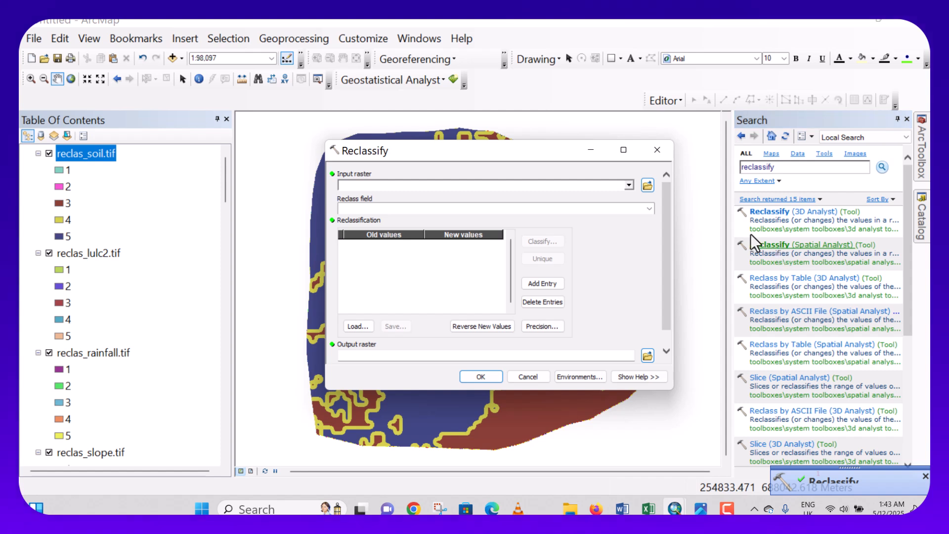
{"action": "left_click", "coordinate": [629, 185]}
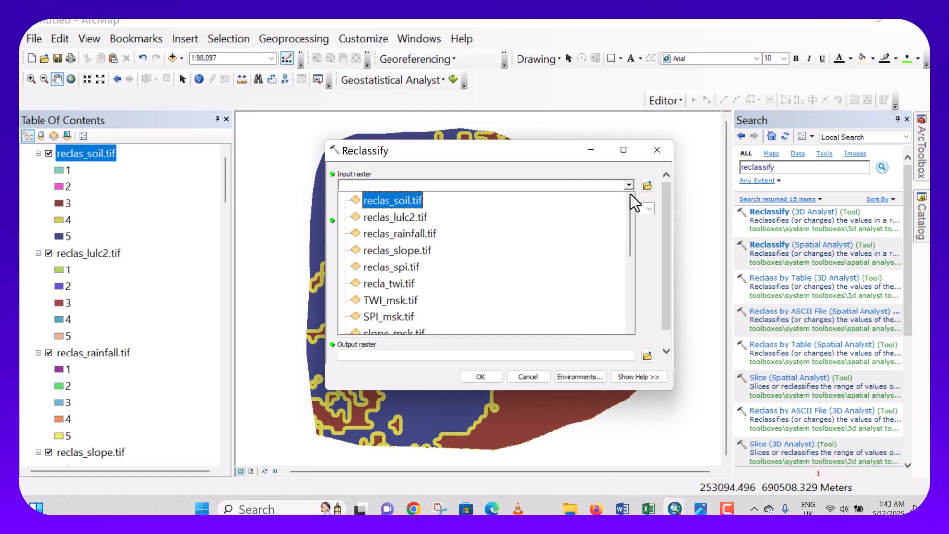
{"action": "left_click_drag", "start_coordinate": [631, 207], "coordinate": [628, 263]}
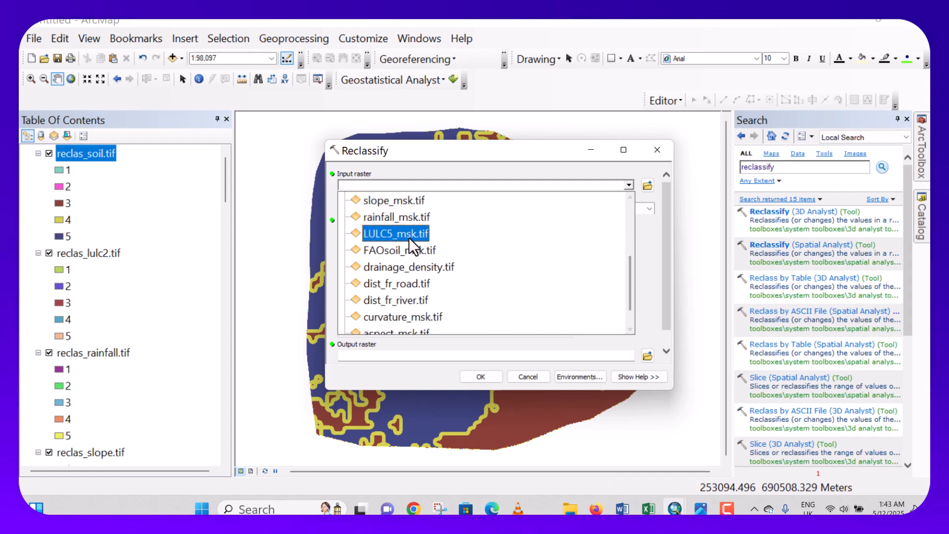
{"action": "left_click", "coordinate": [385, 266]}
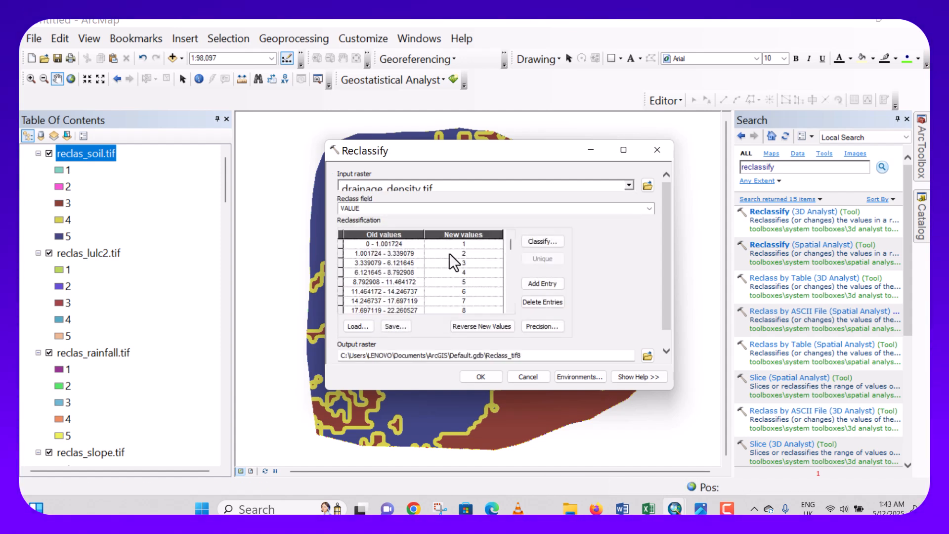
{"action": "left_click", "coordinate": [541, 240]}
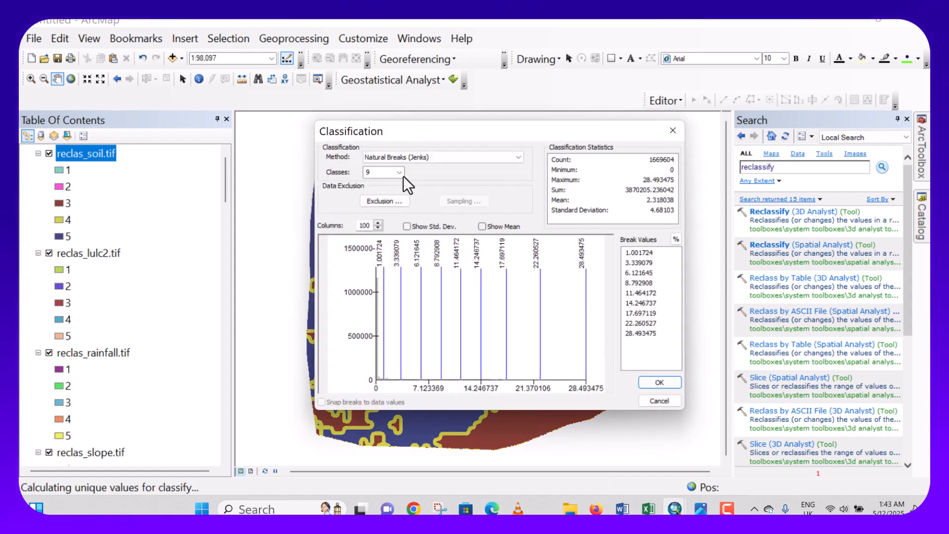
{"action": "left_click", "coordinate": [399, 173]}
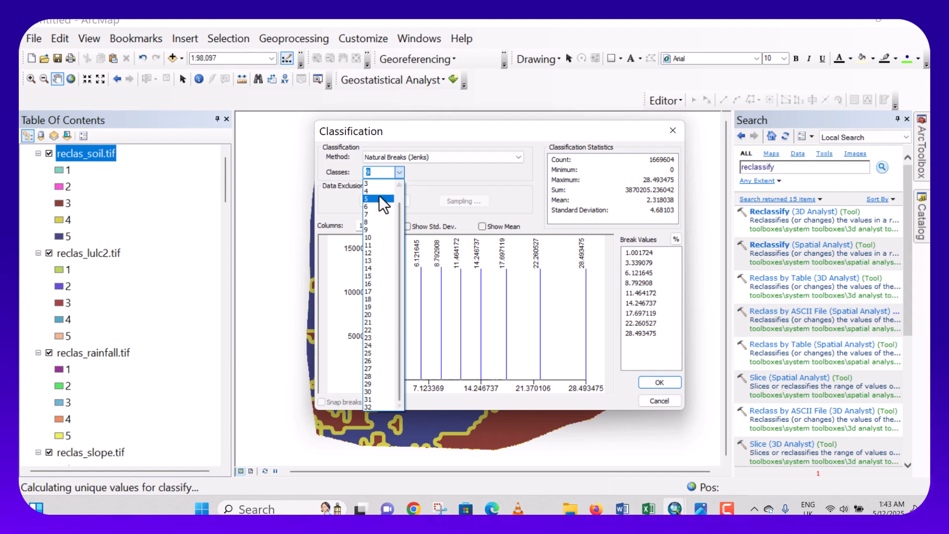
{"action": "left_click", "coordinate": [372, 198]}
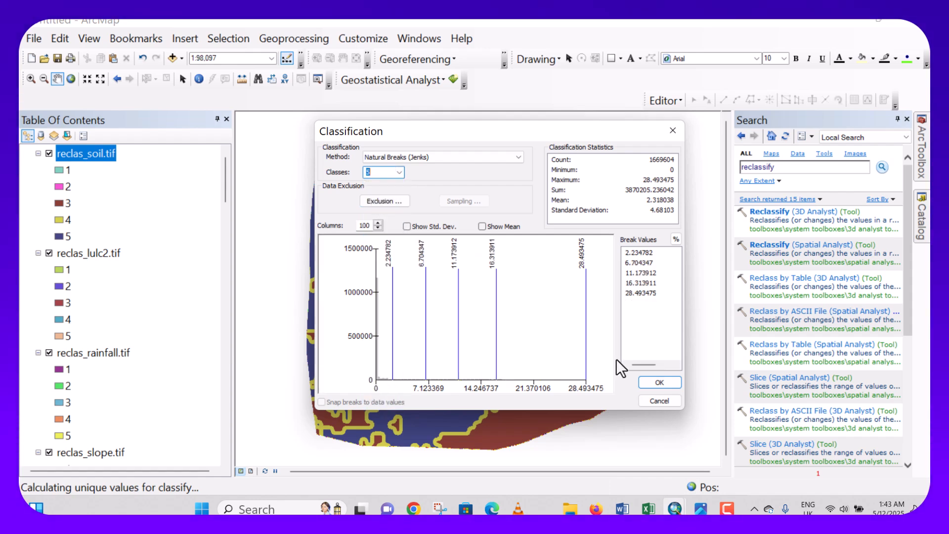
{"action": "left_click", "coordinate": [647, 382]}
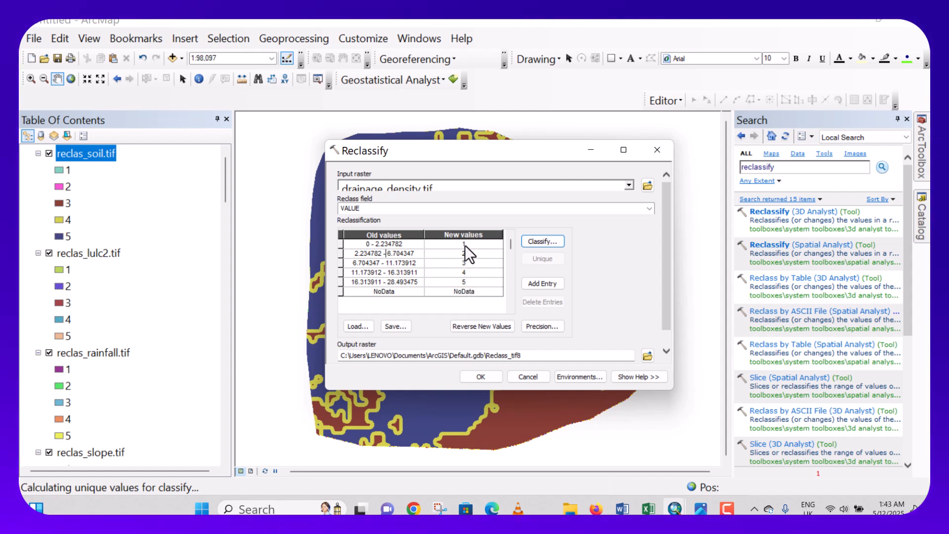
Run the drainage density reclassification with missing values changed to NoData, saving the output as reclas_drainage.tif in the Training folder
{"action": "left_click", "coordinate": [647, 355]}
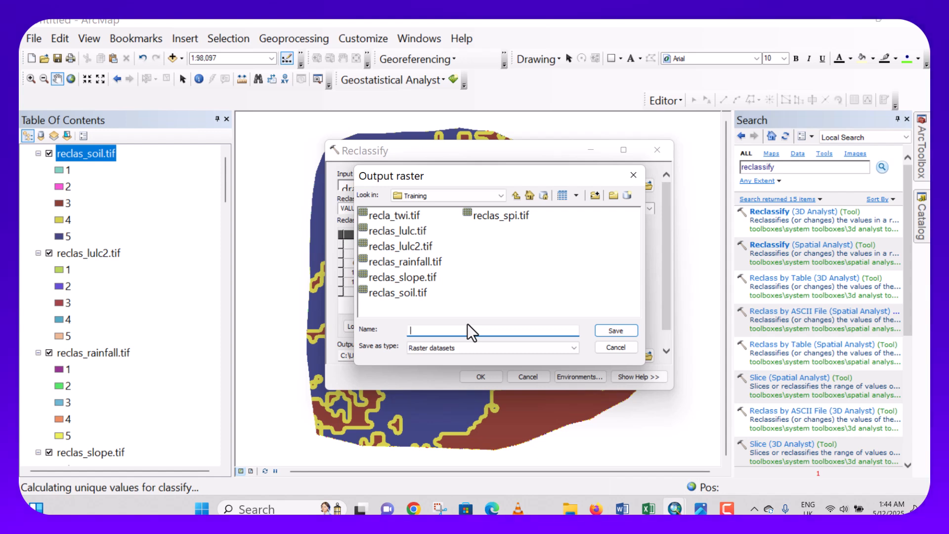
{"action": "type", "text": "recla"}
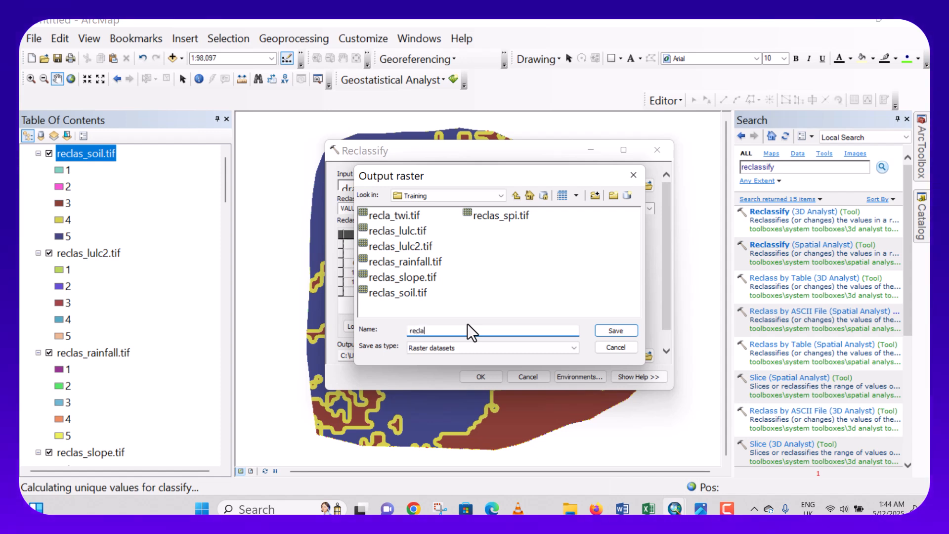
{"action": "type", "text": "s_"}
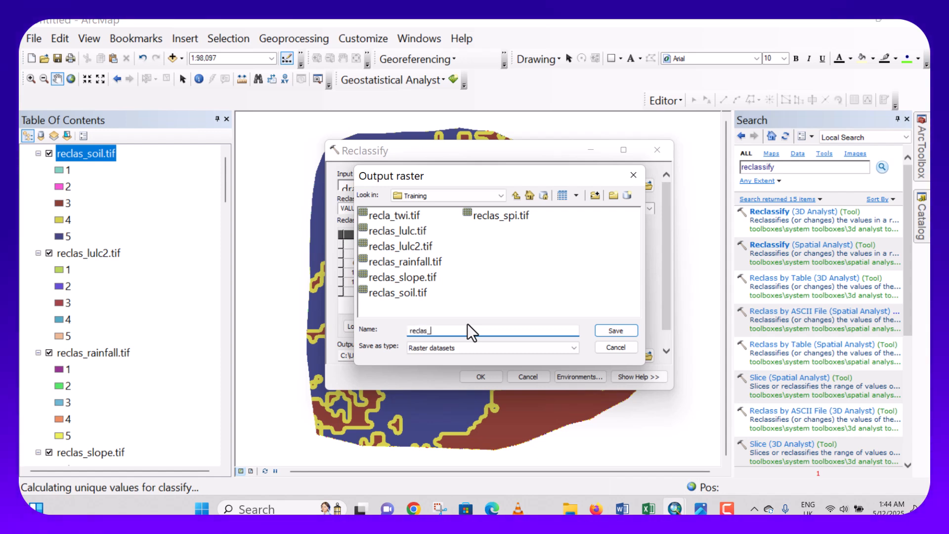
{"action": "type", "text": "drainage.tif"}
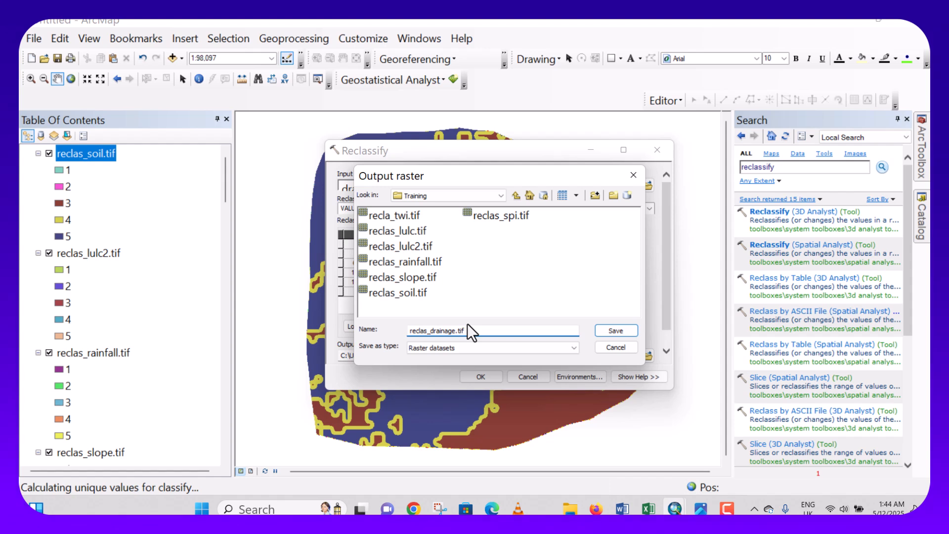
{"action": "left_click", "coordinate": [627, 331]}
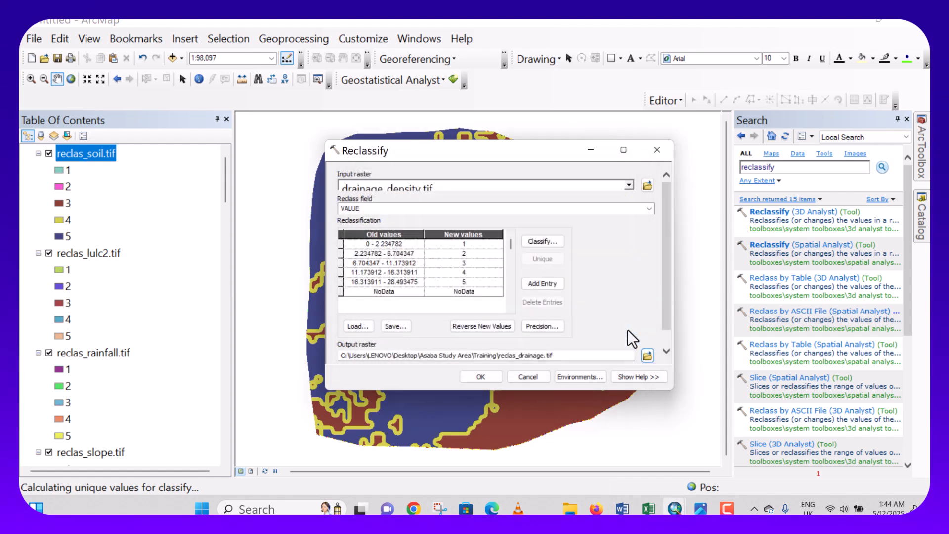
{"action": "left_click_drag", "start_coordinate": [667, 299], "coordinate": [669, 328]}
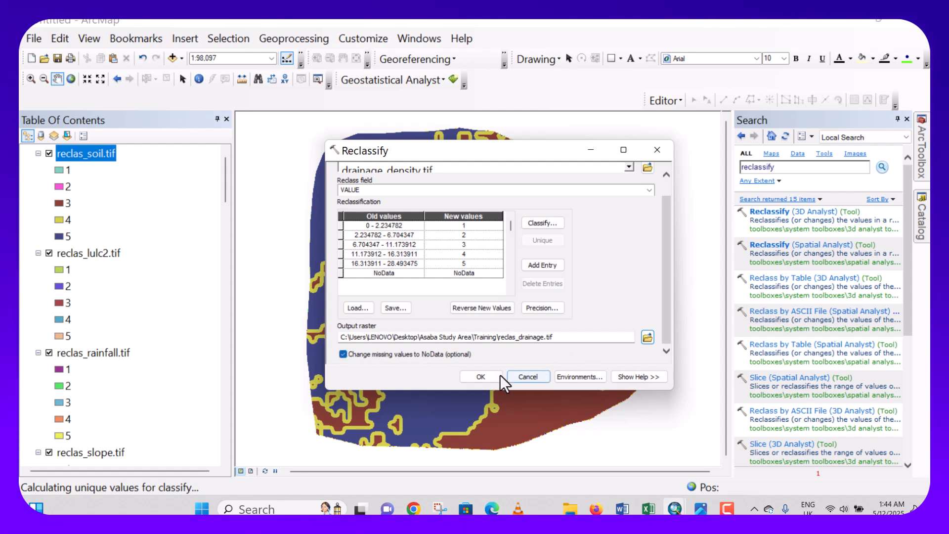
{"action": "left_click", "coordinate": [481, 377]}
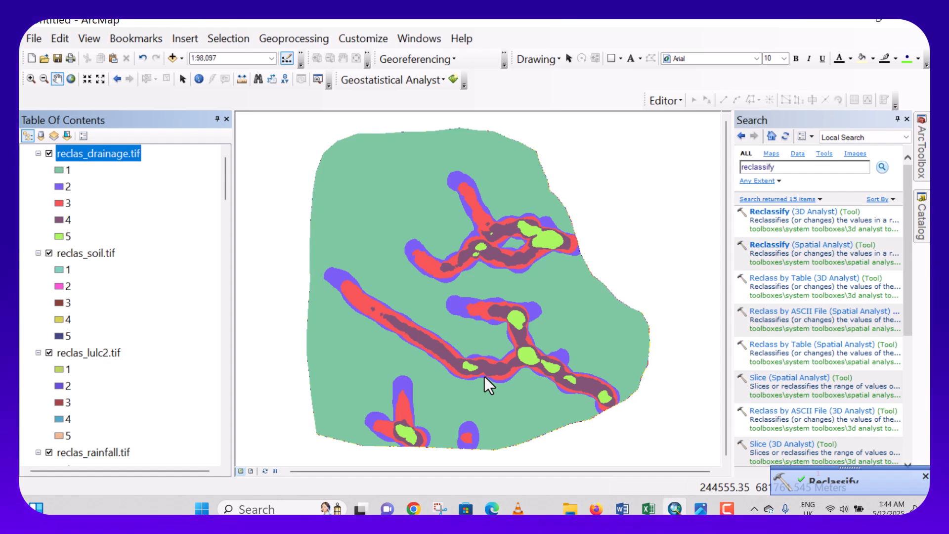
Set up a Spatial Analyst Reclassify of dist_fr_road.tif with 5 Natural Breaks (Jenks) classes and reverse the new values to run from 5 to 1
{"action": "left_click", "coordinate": [788, 247]}
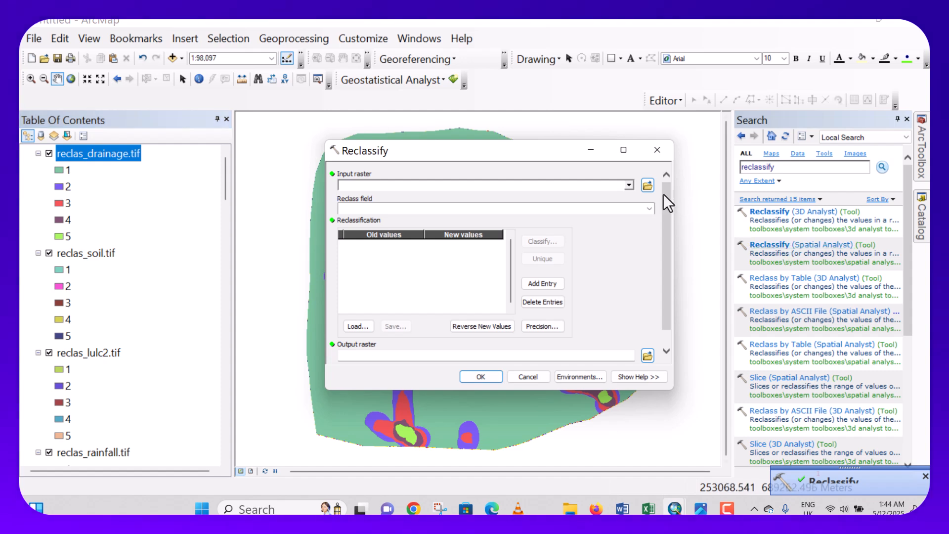
{"action": "left_click", "coordinate": [629, 185]}
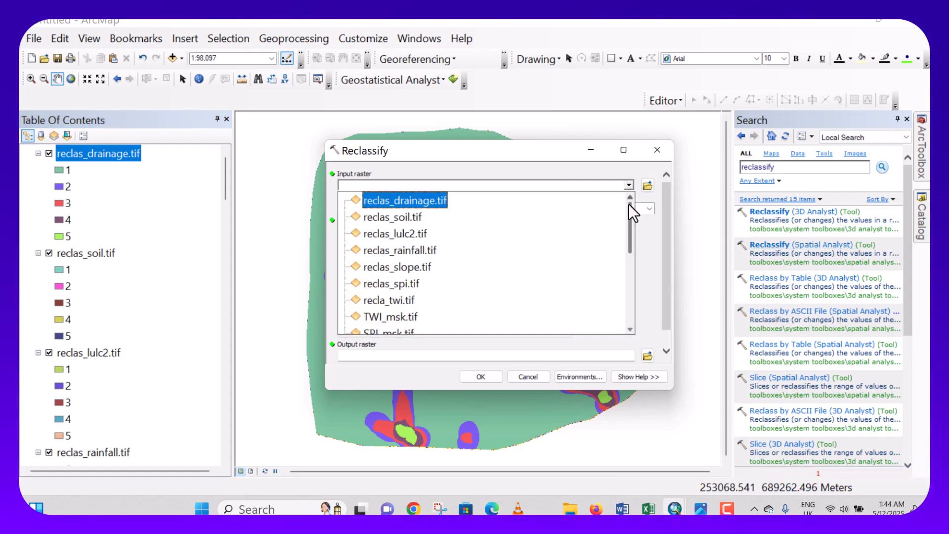
{"action": "left_click_drag", "start_coordinate": [629, 203], "coordinate": [640, 248]}
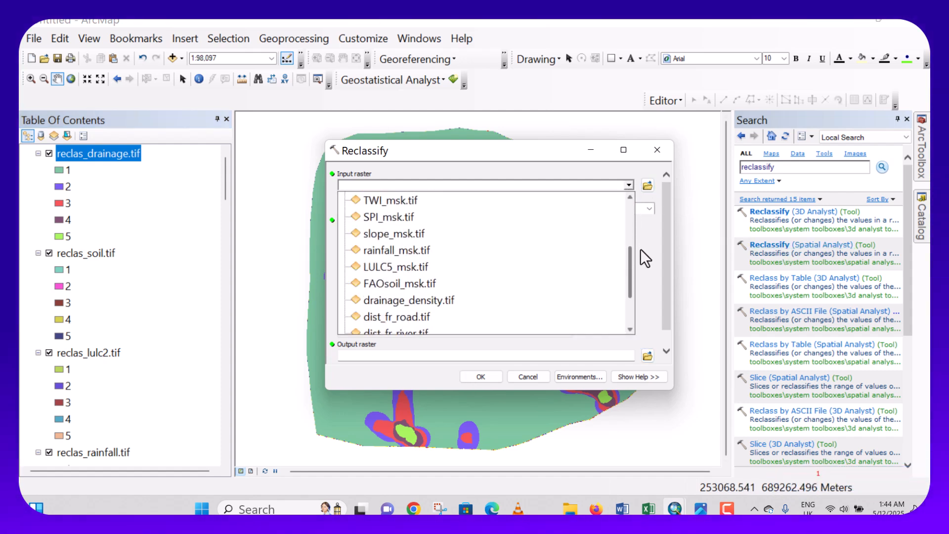
{"action": "left_click", "coordinate": [417, 316]}
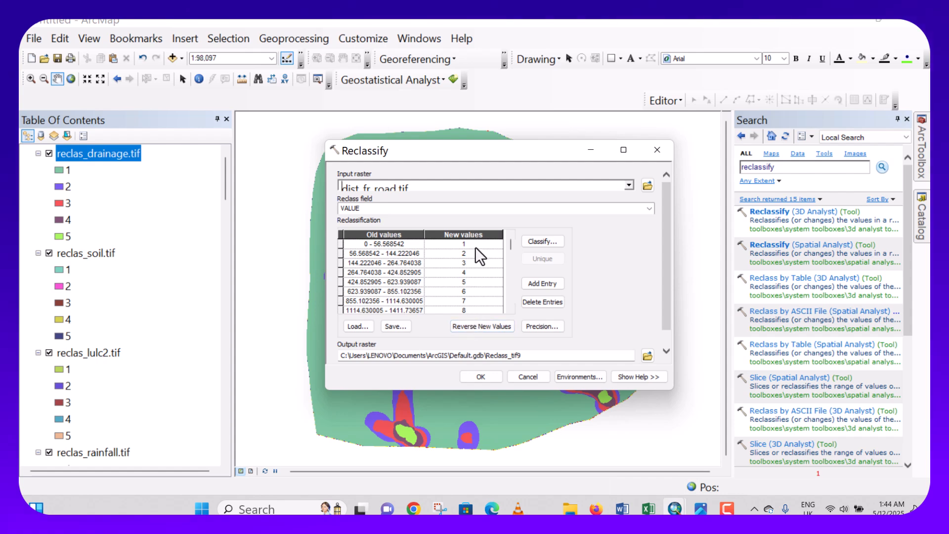
{"action": "left_click", "coordinate": [548, 242]}
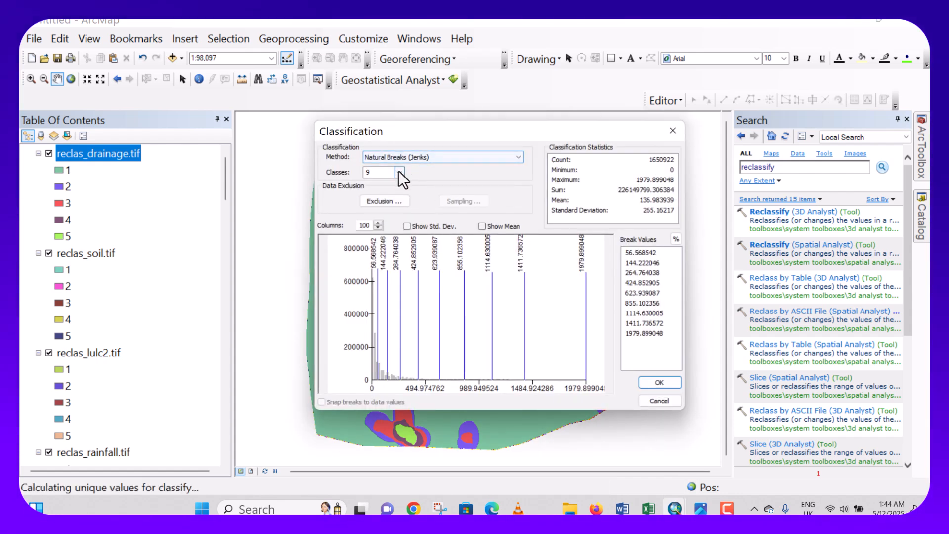
{"action": "left_click", "coordinate": [400, 173]}
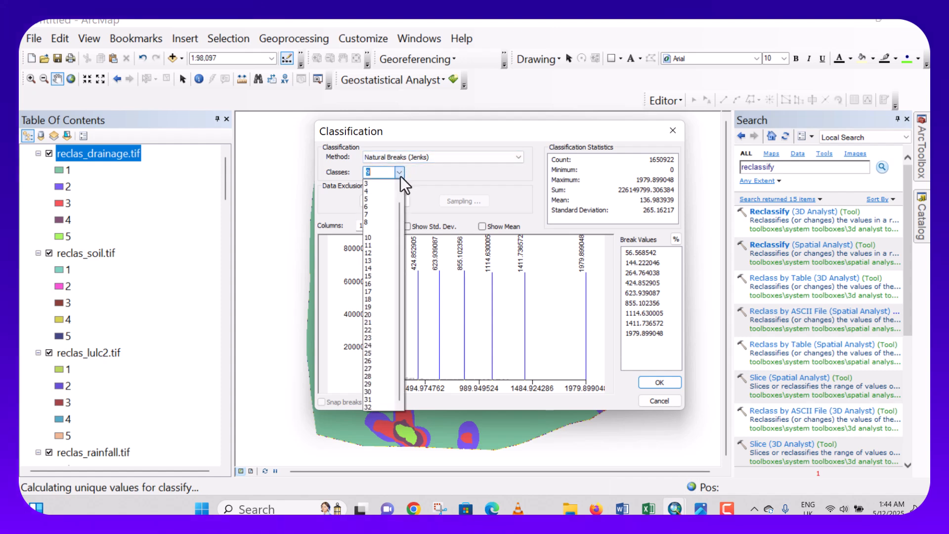
{"action": "left_click", "coordinate": [376, 197]}
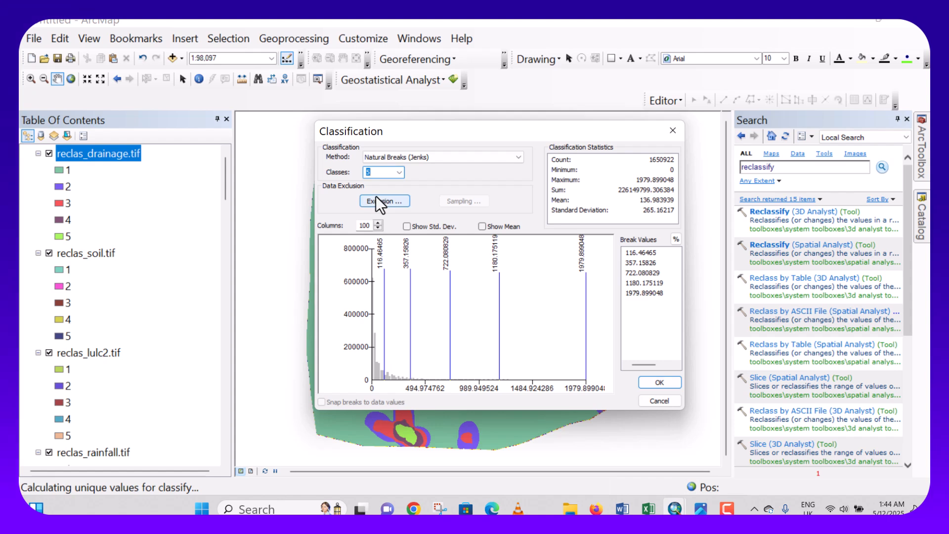
{"action": "left_click", "coordinate": [651, 381]}
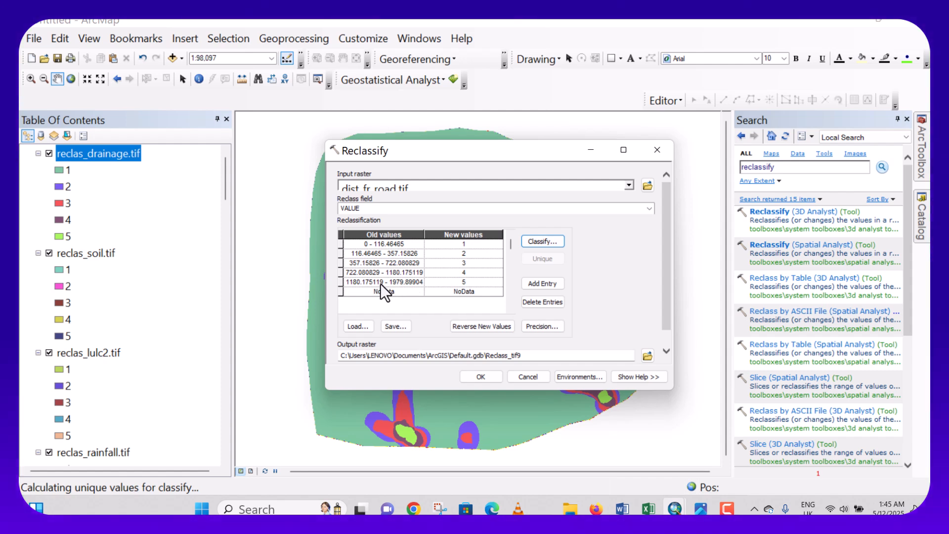
{"action": "left_click", "coordinate": [473, 327]}
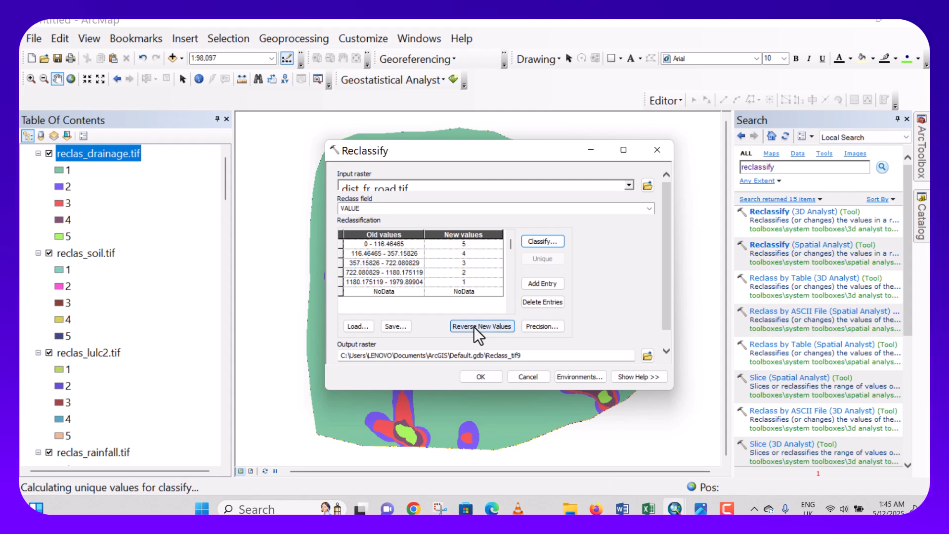
Run the road distance reclassification with missing values changed to NoData, saving the output as reclas_roads.tif in the Training folder
{"action": "left_click", "coordinate": [647, 356]}
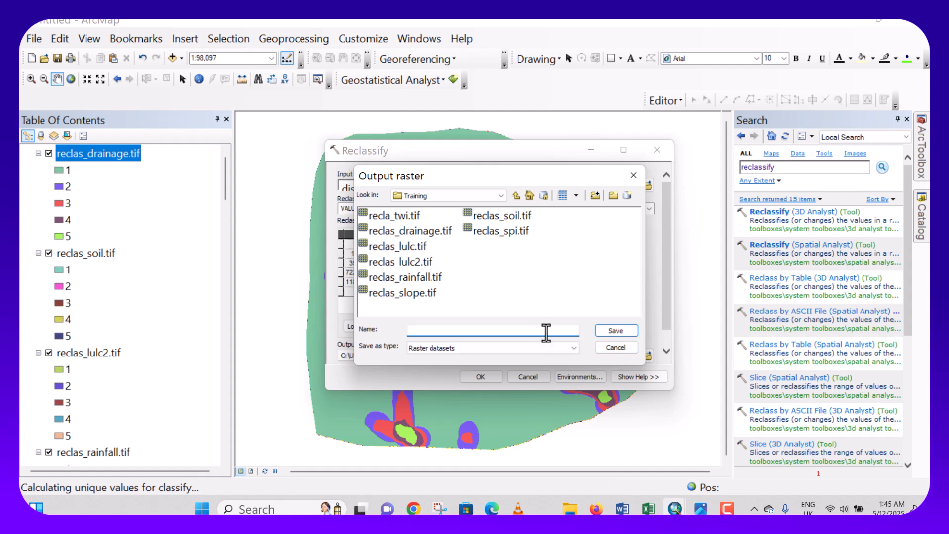
{"action": "type", "text": "reclas"}
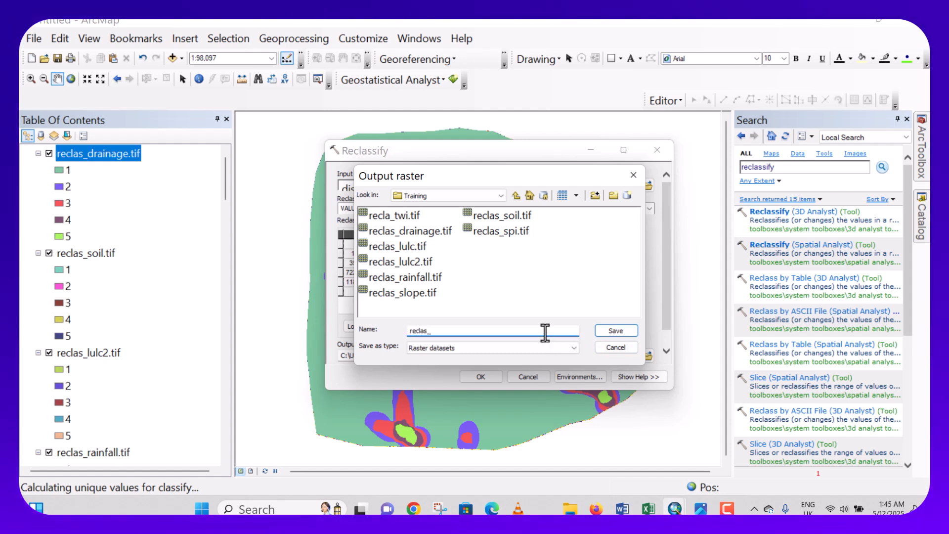
{"action": "type", "text": "_roads"}
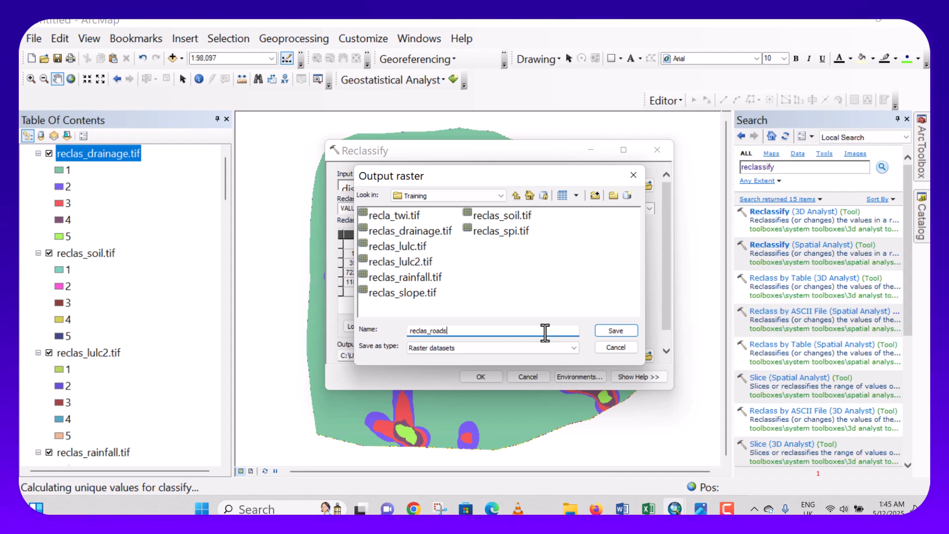
{"action": "type", "text": ".tif"}
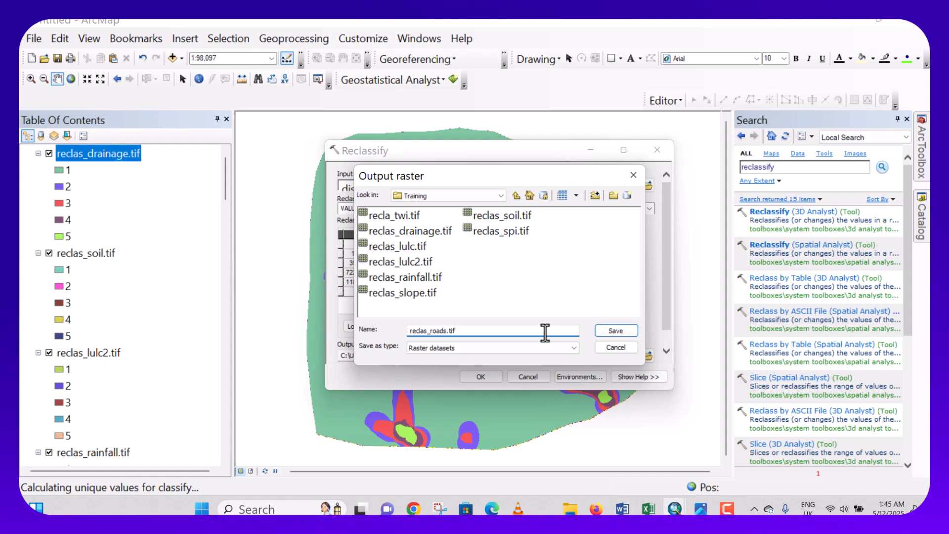
{"action": "left_click", "coordinate": [616, 330]}
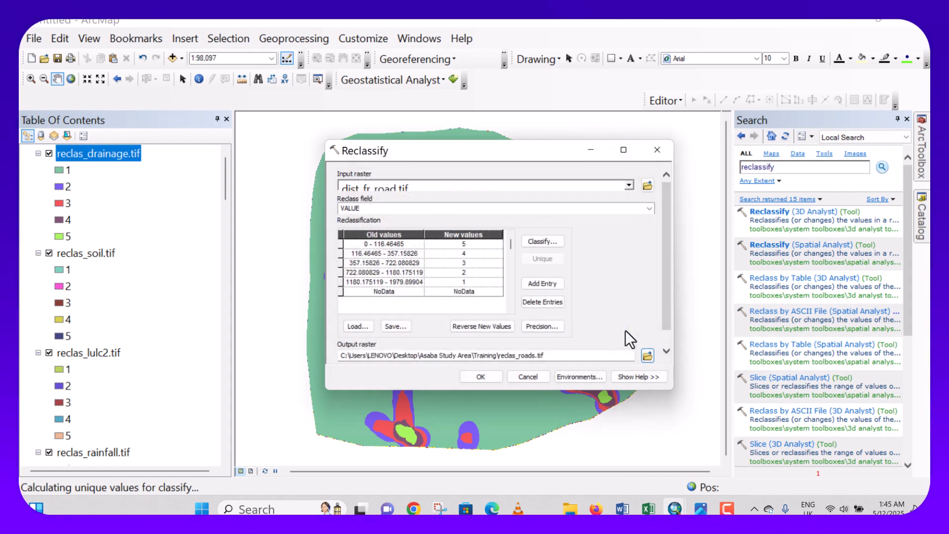
{"action": "left_click_drag", "start_coordinate": [664, 305], "coordinate": [666, 325]}
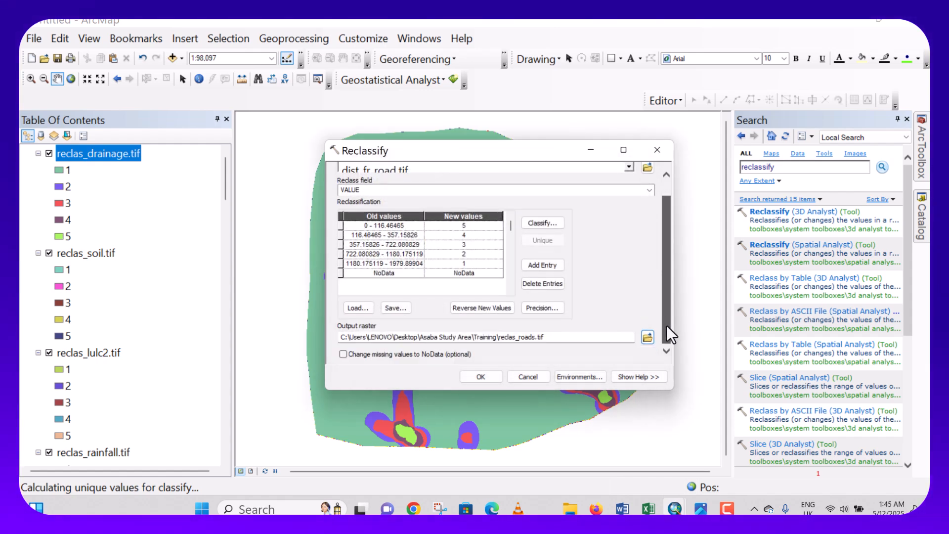
{"action": "left_click", "coordinate": [344, 354]}
{"action": "left_click", "coordinate": [476, 378]}
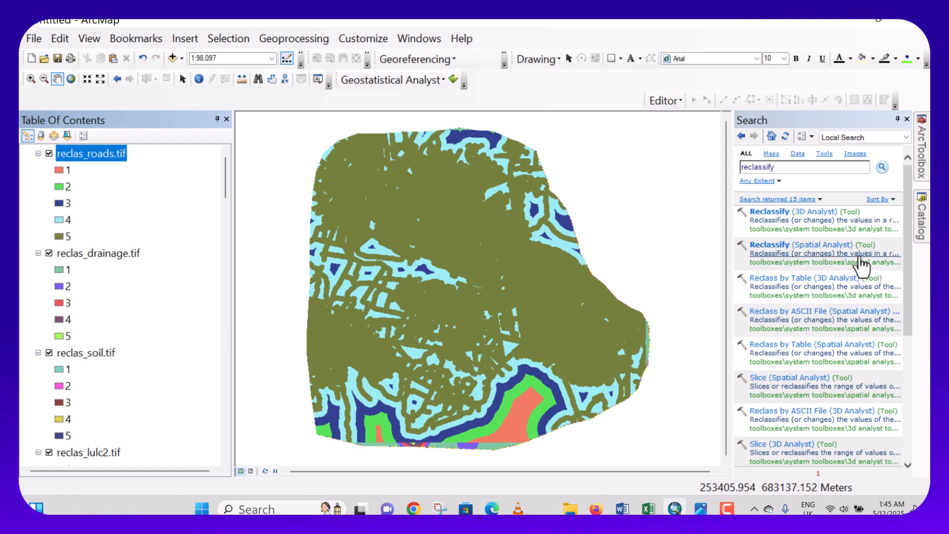
Set up a Spatial Analyst Reclassify of dist_fr_river.tif with 5 Natural Breaks (Jenks) classes and reverse the new values to run from 5 to 1
{"action": "left_click", "coordinate": [842, 247]}
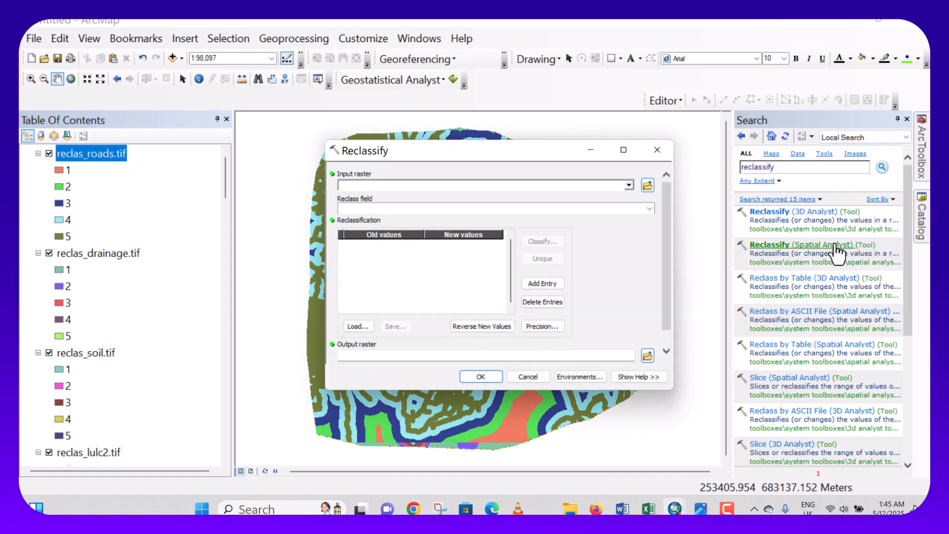
{"action": "left_click", "coordinate": [629, 185]}
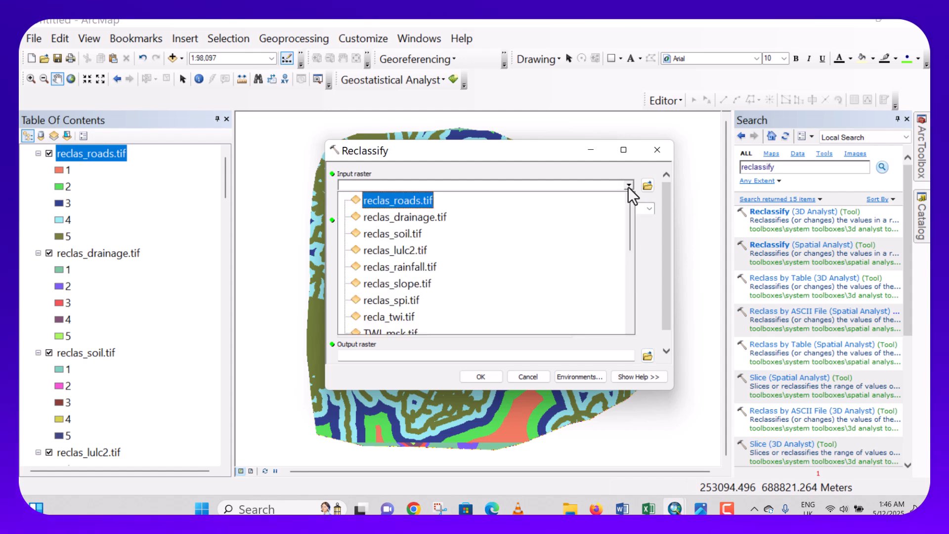
{"action": "left_click_drag", "start_coordinate": [629, 203], "coordinate": [631, 260]}
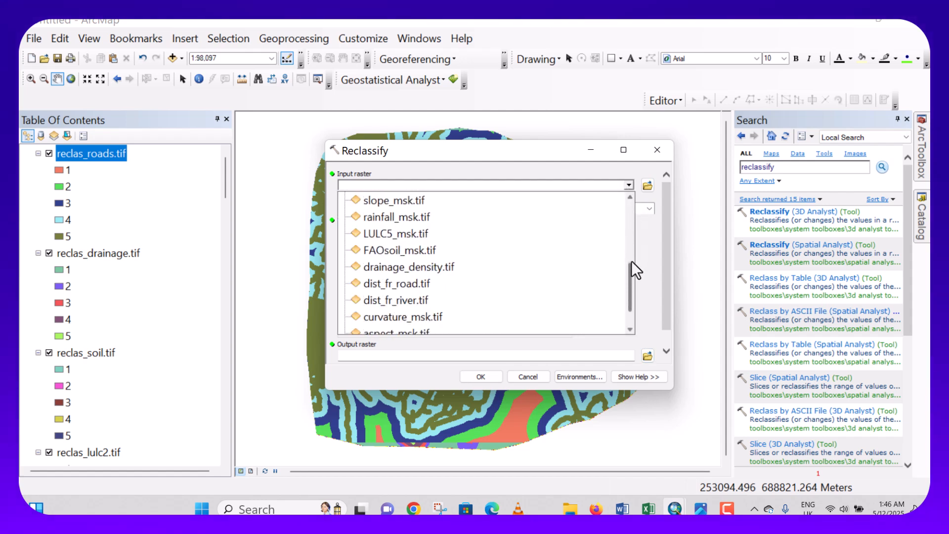
{"action": "left_click", "coordinate": [402, 302]}
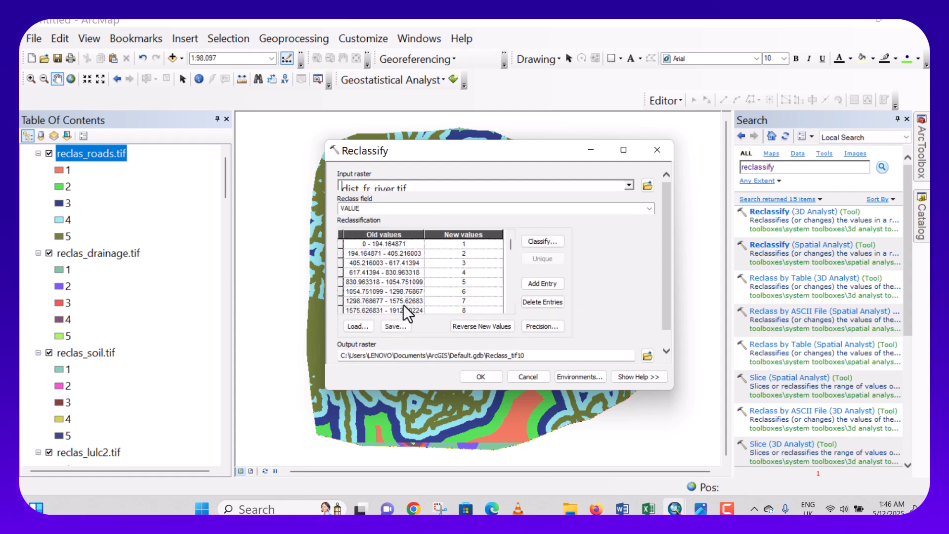
{"action": "left_click", "coordinate": [530, 241]}
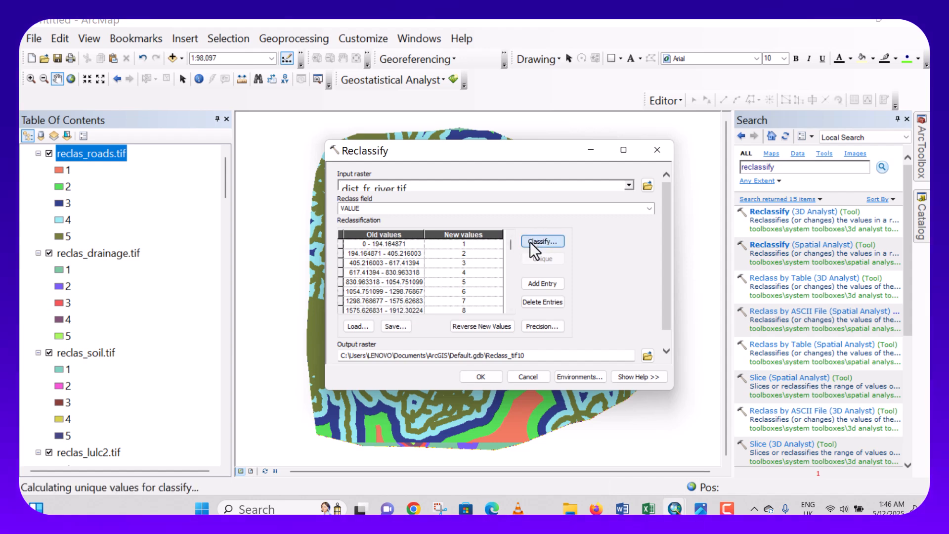
{"action": "left_click", "coordinate": [399, 171]}
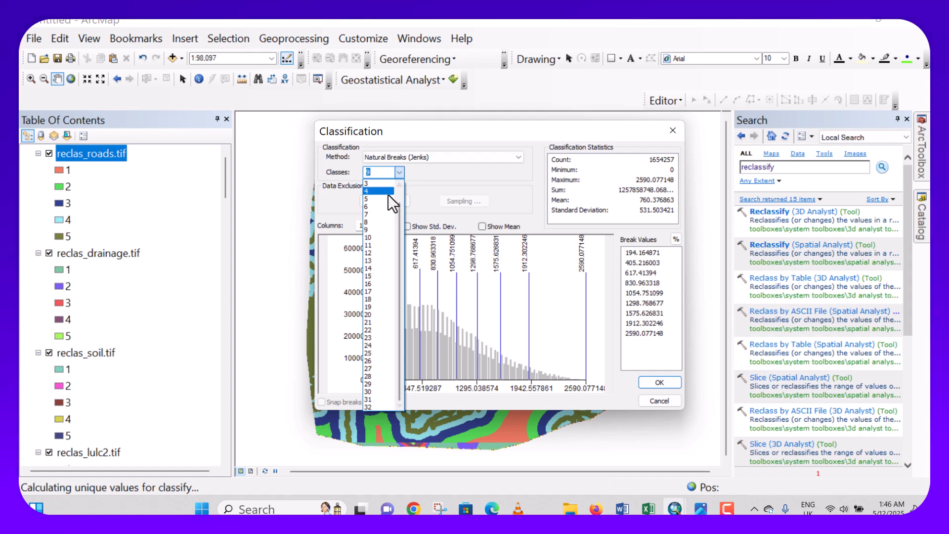
{"action": "left_click", "coordinate": [379, 198]}
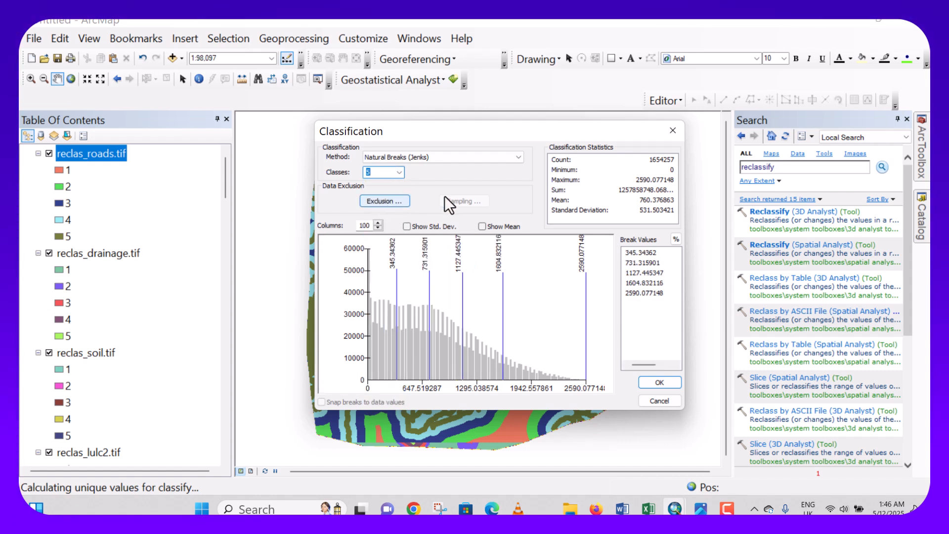
{"action": "left_click", "coordinate": [653, 382]}
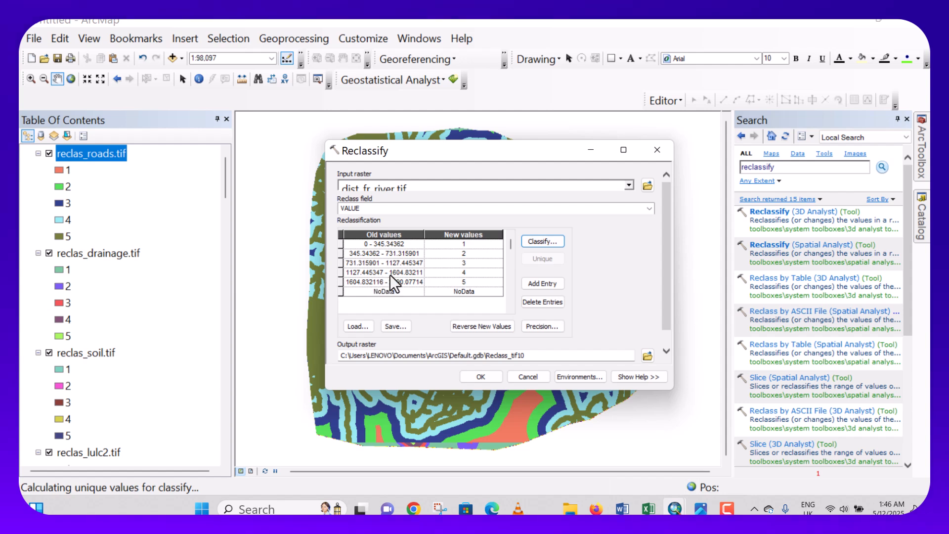
{"action": "left_click", "coordinate": [480, 326]}
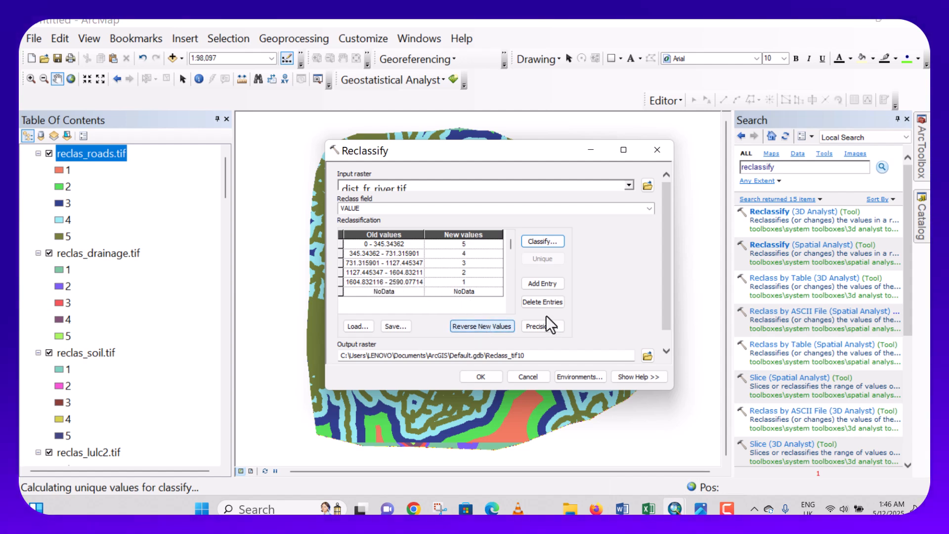
Run the river distance reclassification with missing values changed to NoData, saving the output as reclas_river.tif in the Training folder
{"action": "left_click", "coordinate": [647, 356]}
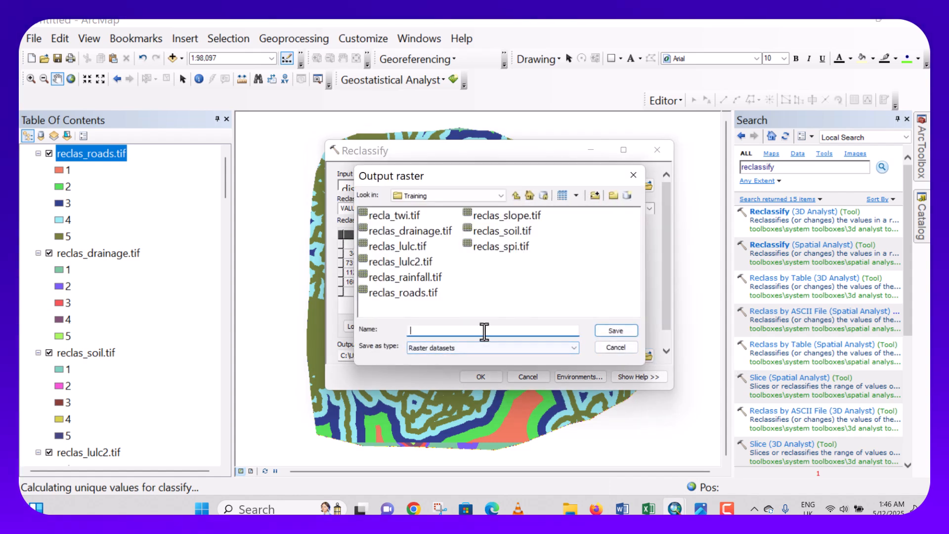
{"action": "type", "text": "reclas"}
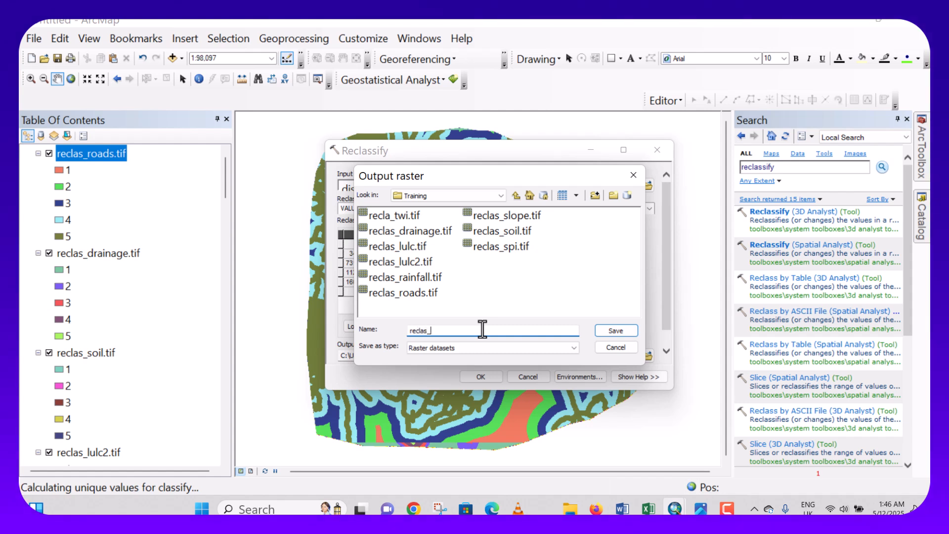
{"action": "type", "text": "_river.tif"}
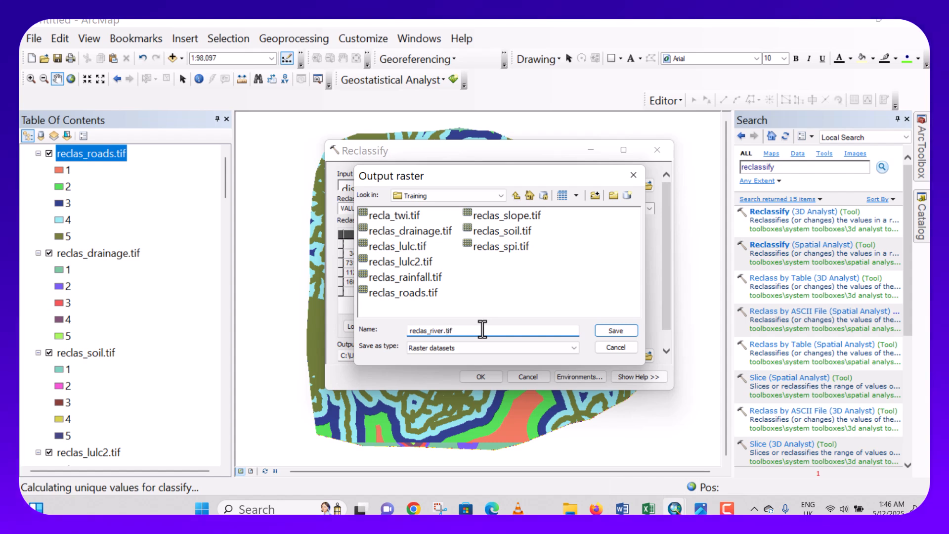
{"action": "left_click", "coordinate": [616, 330]}
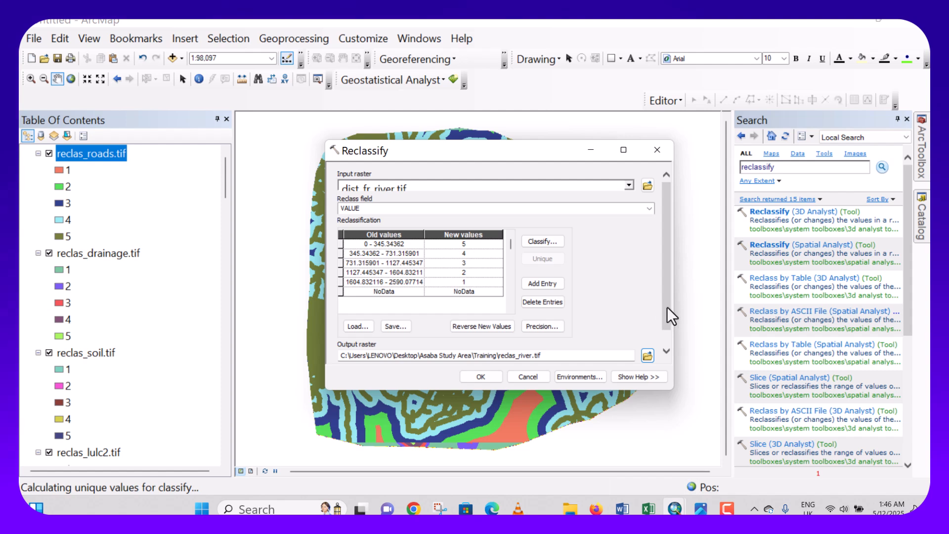
{"action": "left_click_drag", "start_coordinate": [667, 307], "coordinate": [668, 332]}
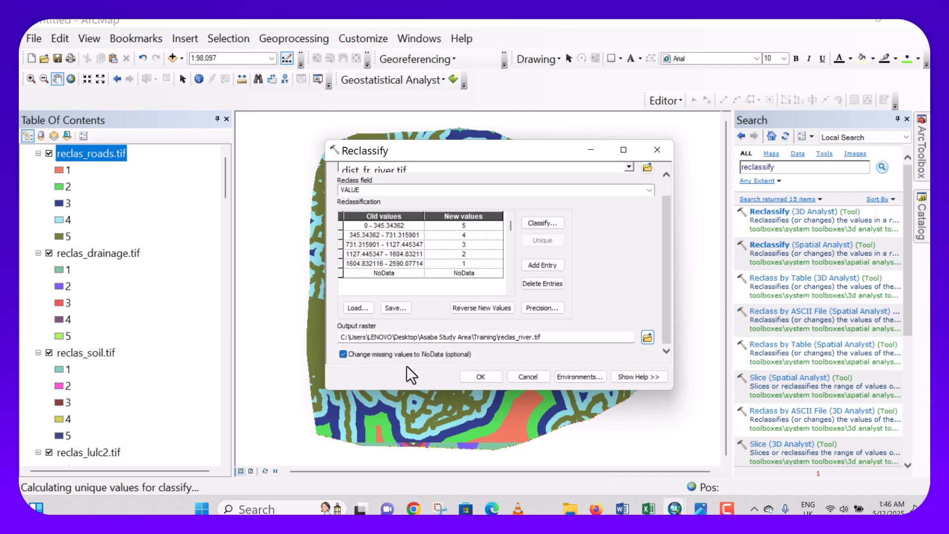
{"action": "left_click", "coordinate": [486, 378]}
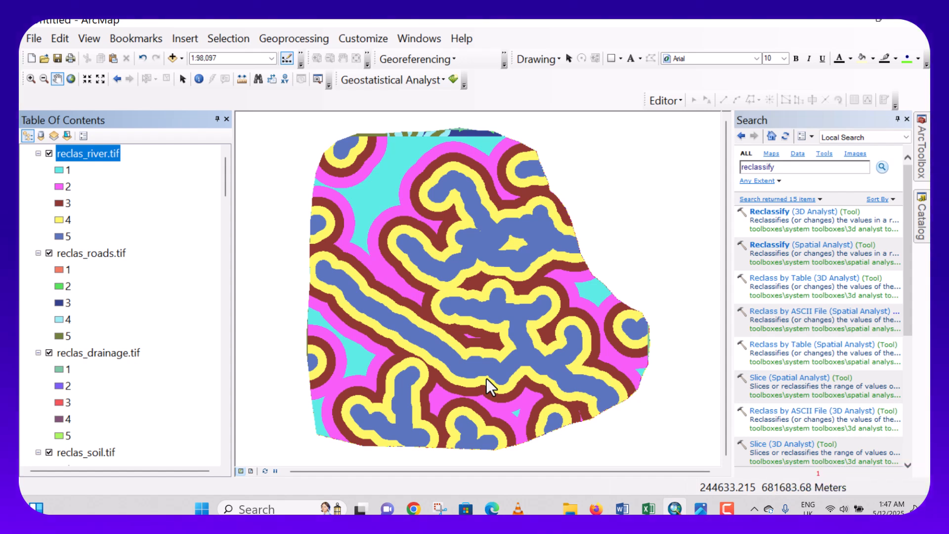
Set up a Spatial Analyst Reclassify of curvature_msk.tif with 5 Natural Breaks (Jenks) classes and reverse the new values to run from 5 to 1
{"action": "left_click", "coordinate": [822, 244]}
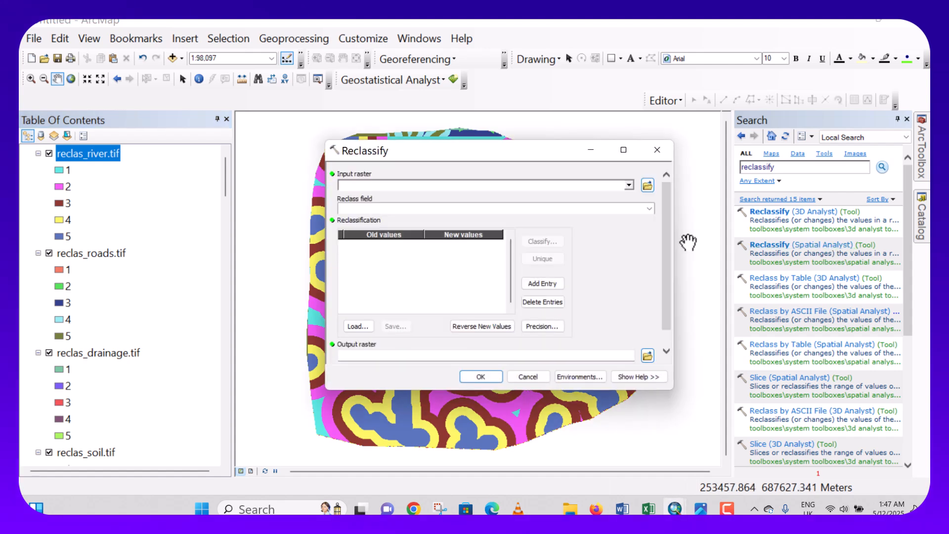
{"action": "left_click", "coordinate": [628, 184]}
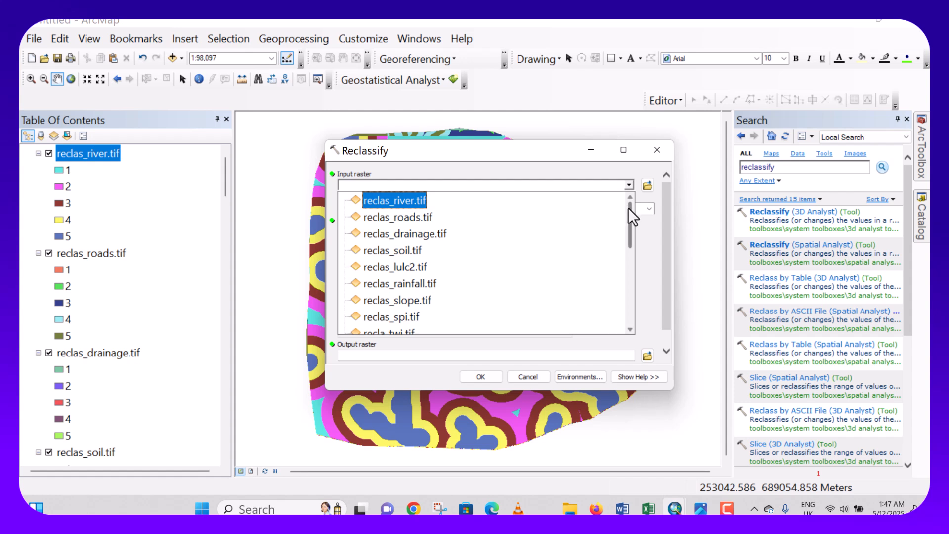
{"action": "left_click_drag", "start_coordinate": [628, 208], "coordinate": [627, 288]}
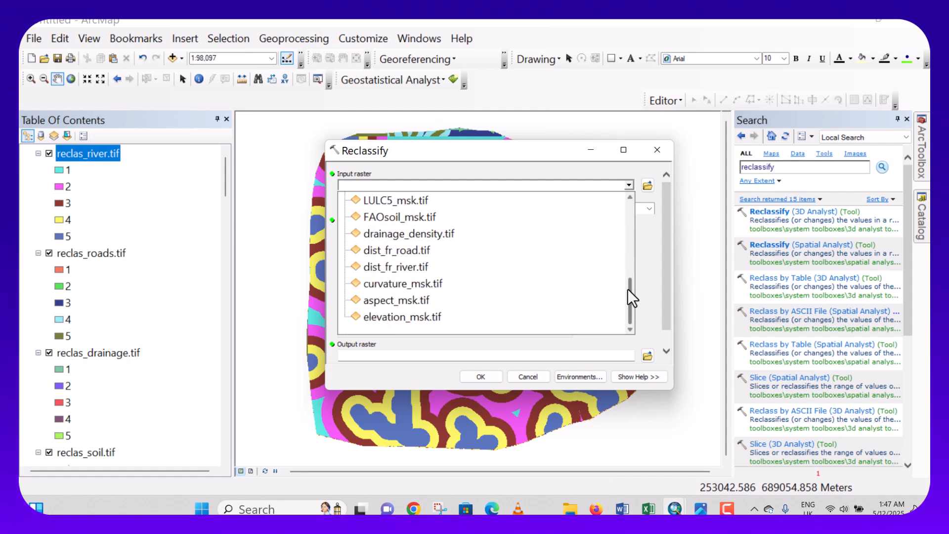
{"action": "left_click", "coordinate": [410, 283]}
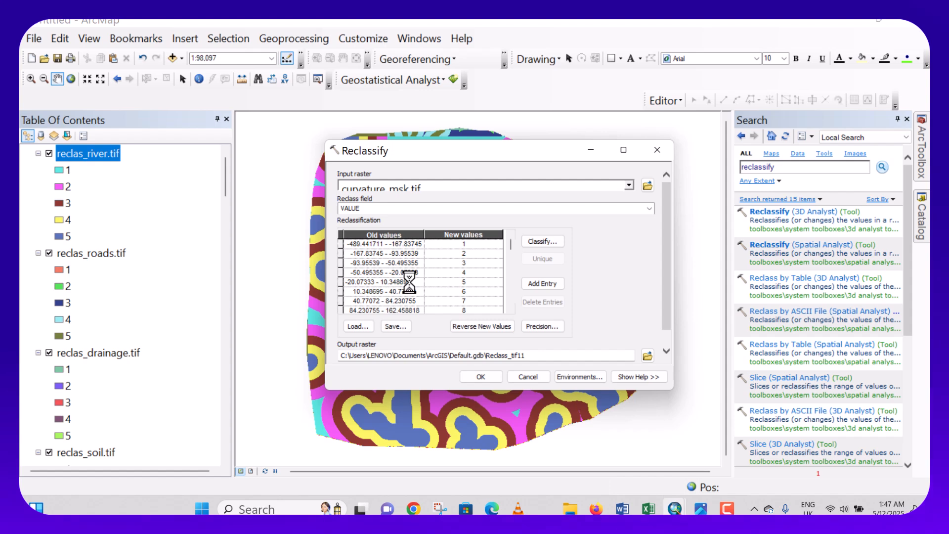
{"action": "left_click", "coordinate": [534, 238]}
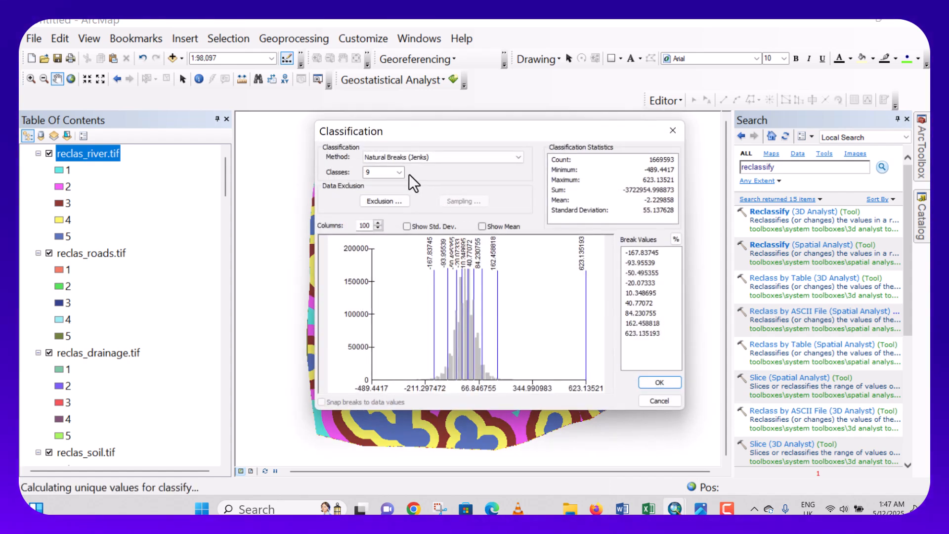
{"action": "left_click", "coordinate": [399, 172]}
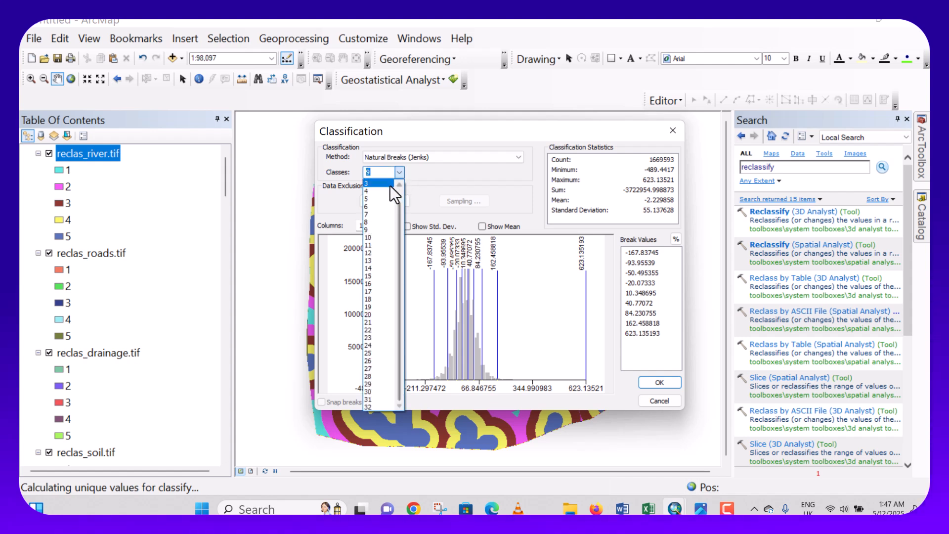
{"action": "left_click", "coordinate": [370, 198]}
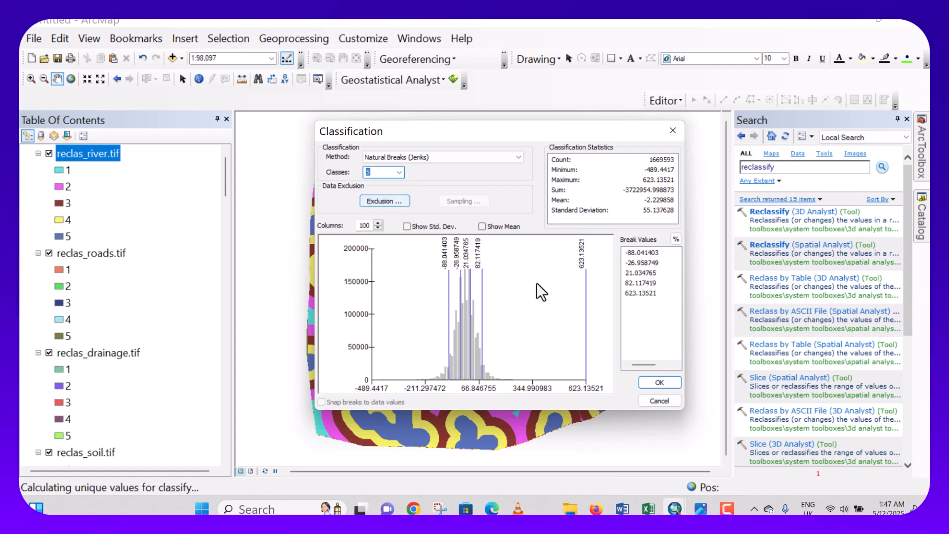
{"action": "left_click", "coordinate": [648, 380]}
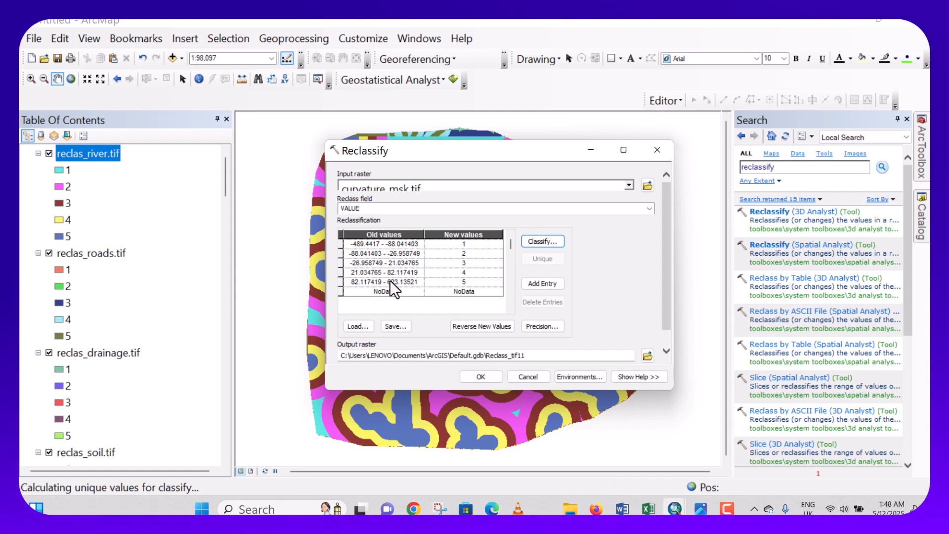
{"action": "left_click", "coordinate": [481, 326]}
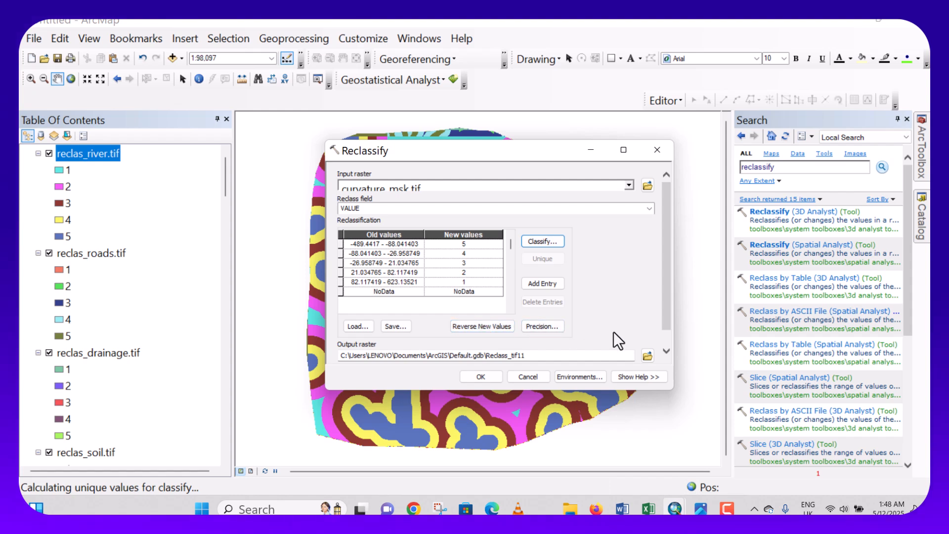
Run the curvature reclassification with missing values changed to NoData, saving the output as reclas_curvature.tif in the Training folder
{"action": "left_click", "coordinate": [647, 354]}
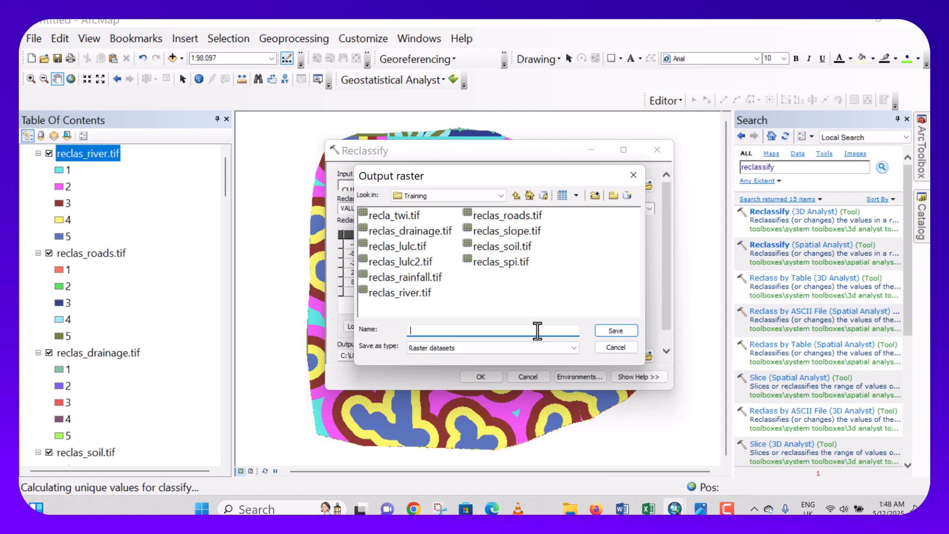
{"action": "type", "text": "recl"}
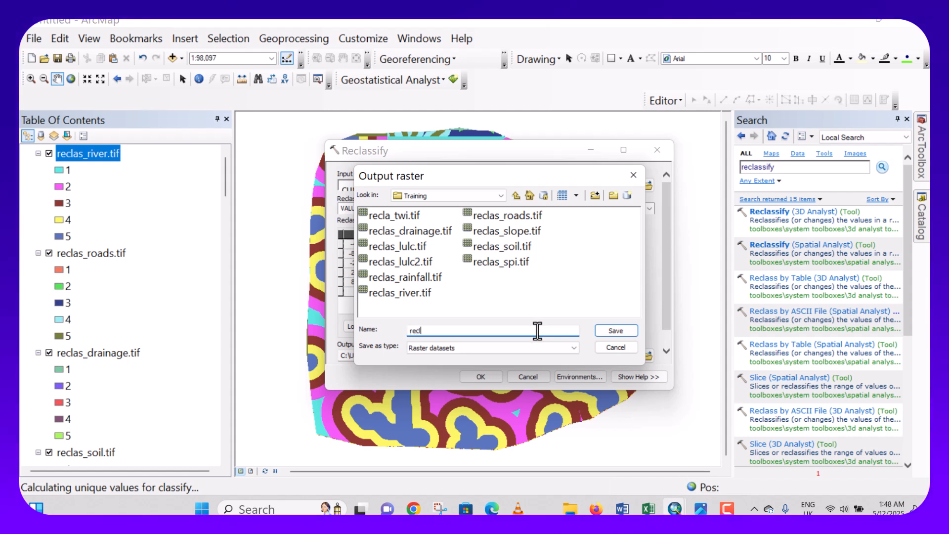
{"action": "type", "text": "as_"}
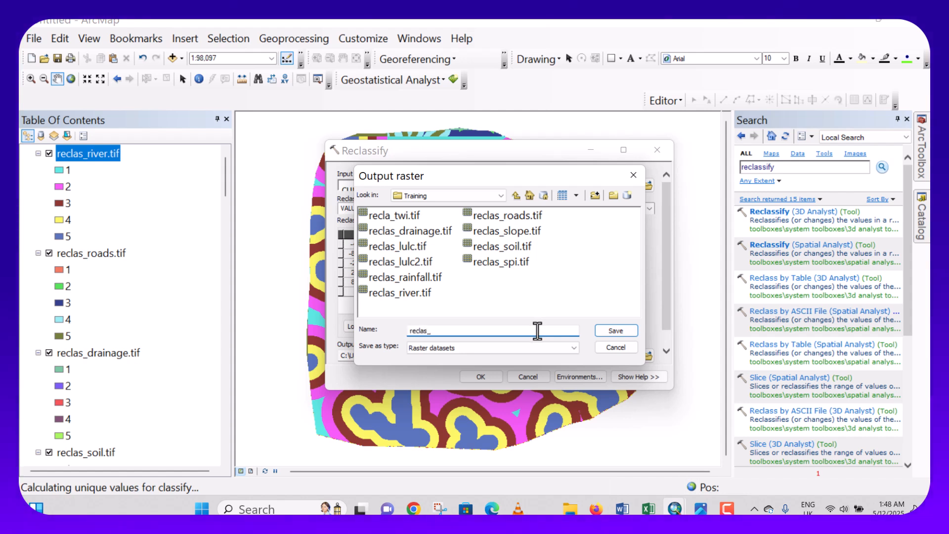
{"action": "type", "text": "cur"}
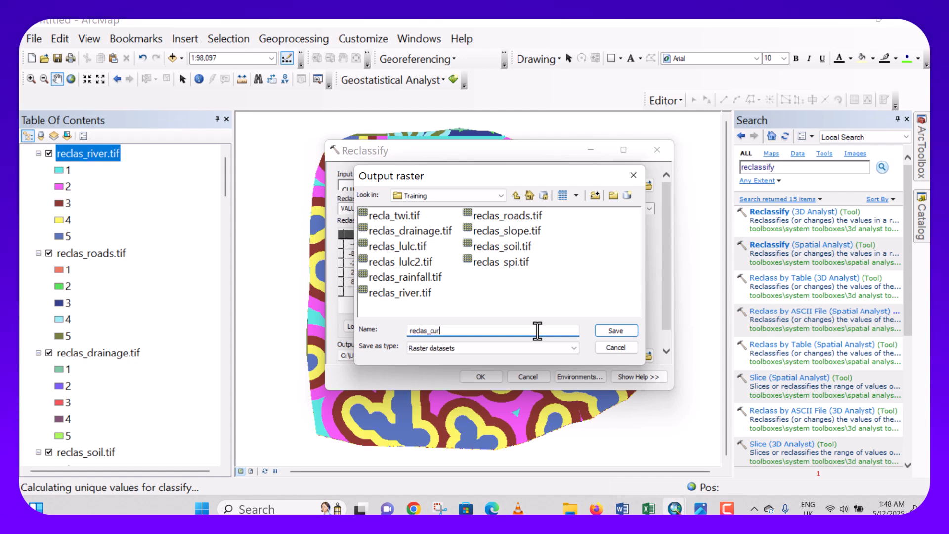
{"action": "type", "text": "vature.tif"}
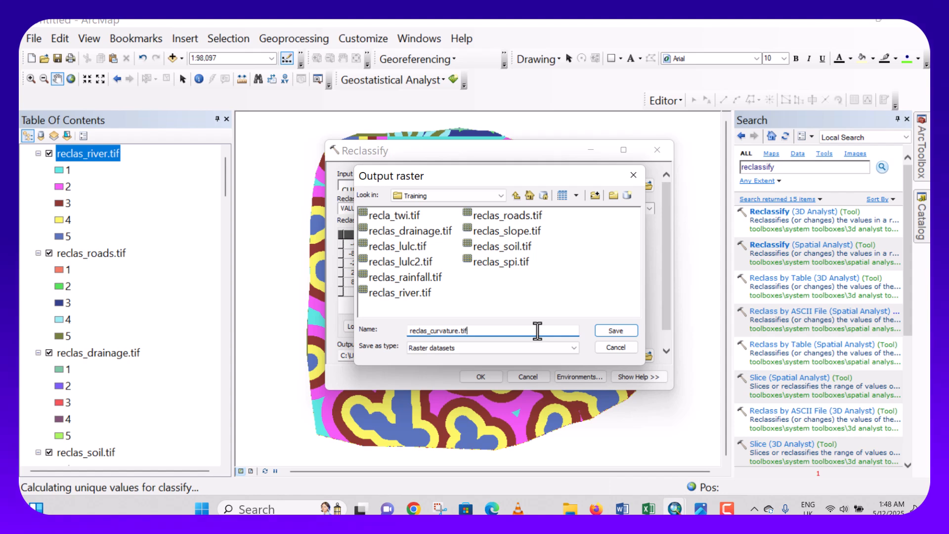
{"action": "left_click", "coordinate": [622, 329]}
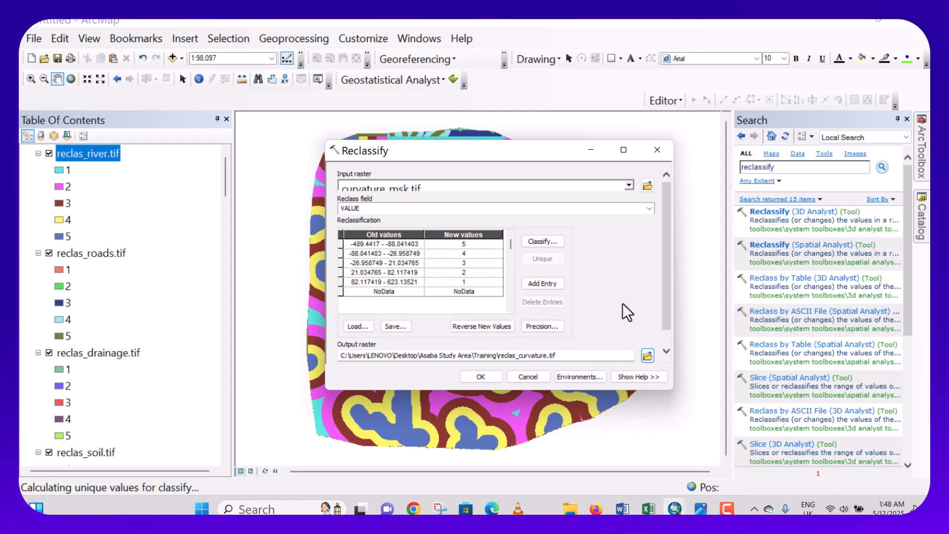
{"action": "left_click_drag", "start_coordinate": [666, 298], "coordinate": [668, 337]}
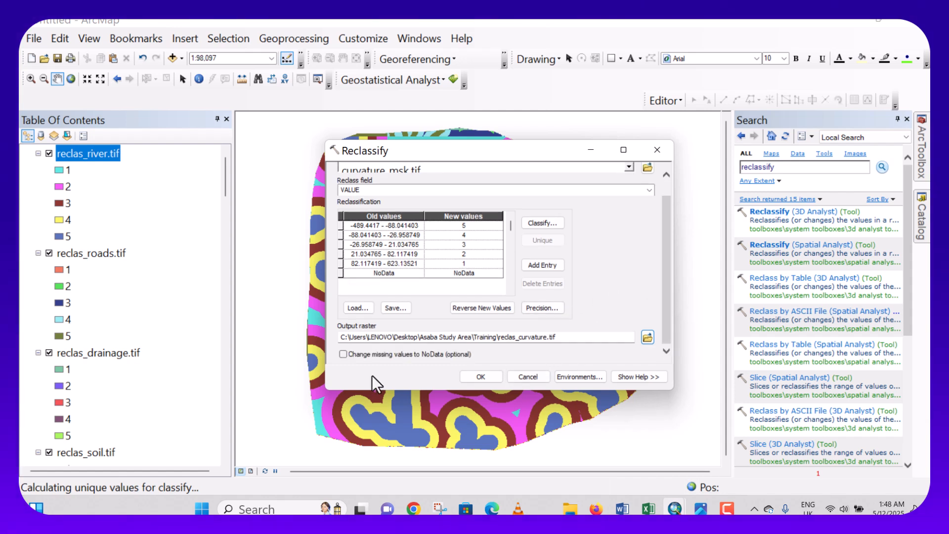
{"action": "left_click", "coordinate": [343, 354]}
{"action": "left_click", "coordinate": [477, 379]}
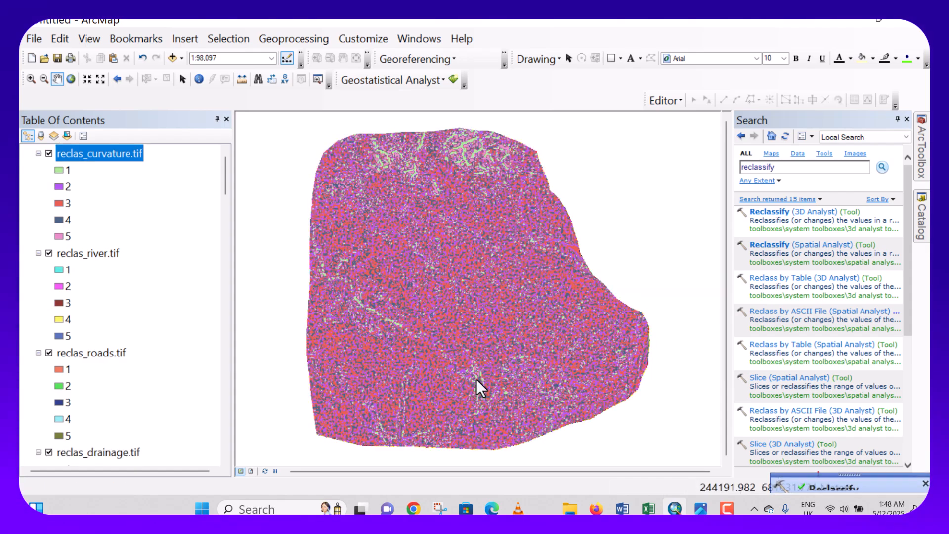
Set up a Spatial Analyst Reclassify of aspect_msk.tif on the Value field and reverse the new values to run from 5 to 1
{"action": "left_click", "coordinate": [772, 245]}
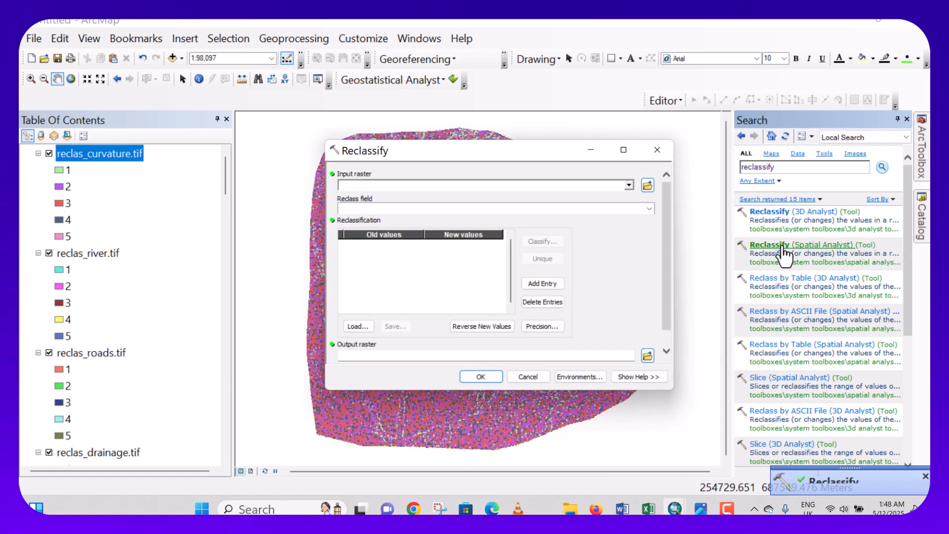
{"action": "left_click", "coordinate": [630, 187]}
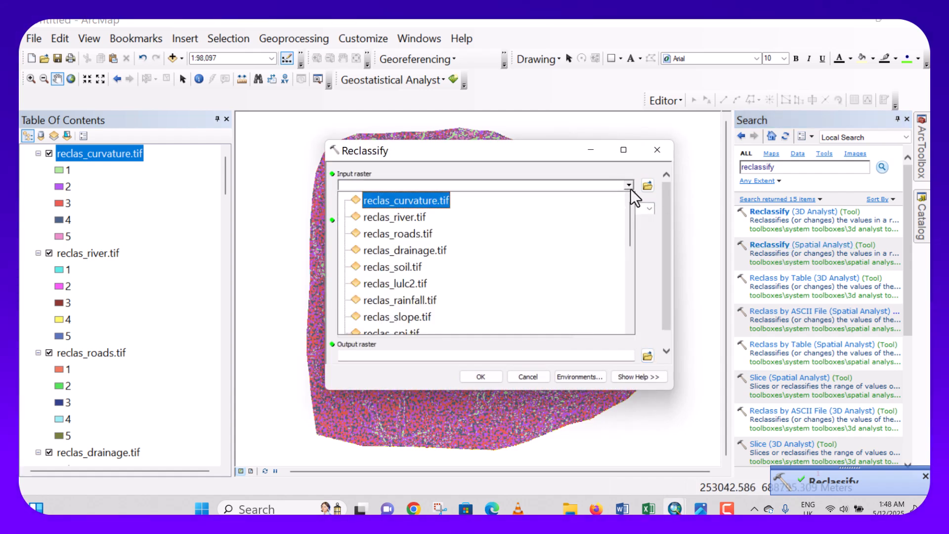
{"action": "left_click_drag", "start_coordinate": [630, 210], "coordinate": [627, 298]}
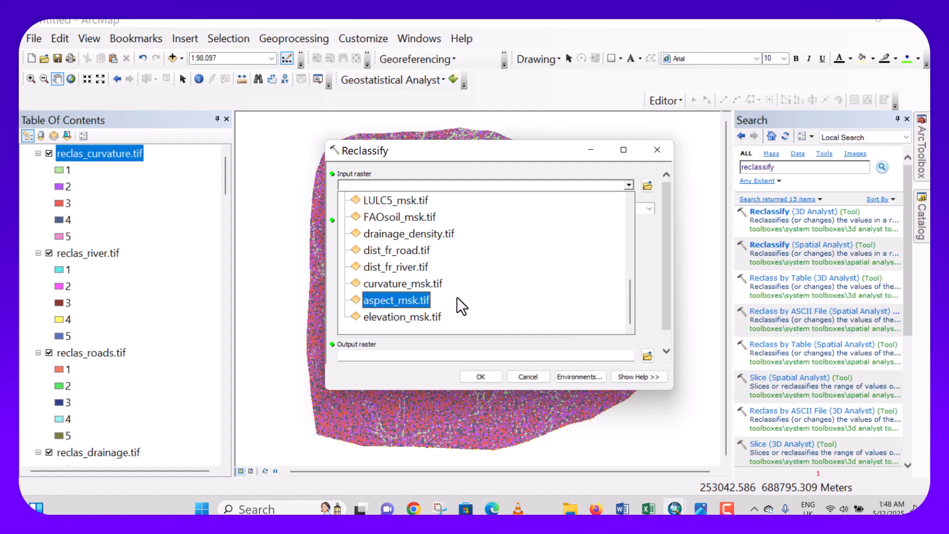
{"action": "left_click", "coordinate": [387, 302]}
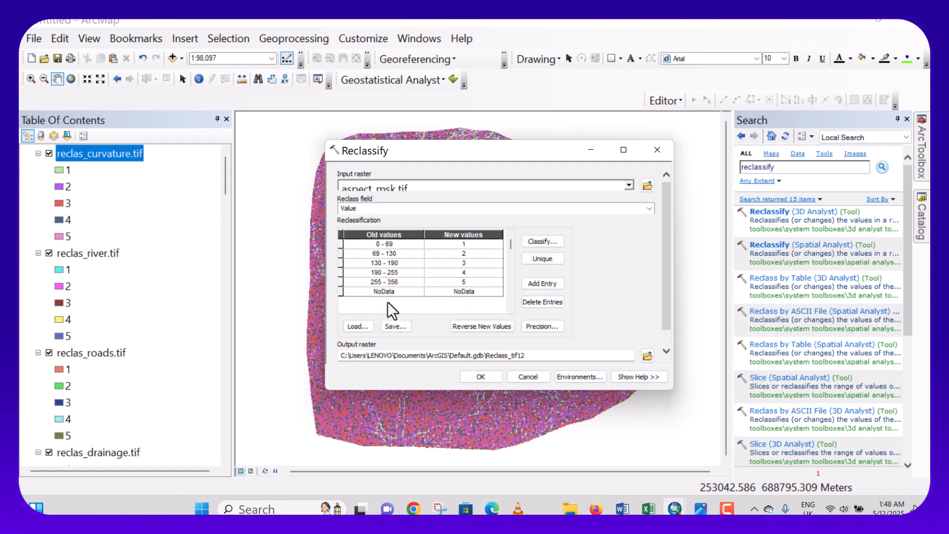
{"action": "left_click", "coordinate": [485, 328]}
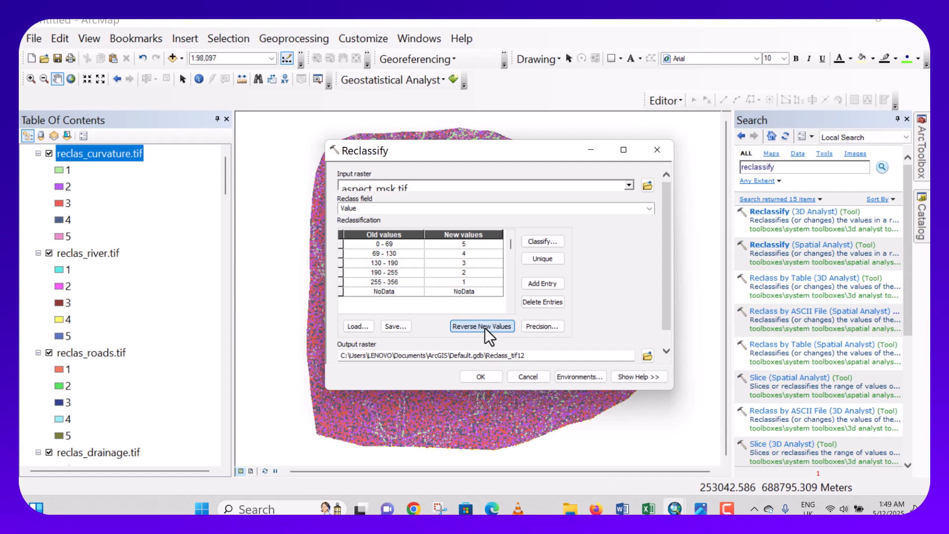
Run the aspect reclassification with missing values changed to NoData, saving the output as reclas_aspect.tif in the Training folder
{"action": "left_click", "coordinate": [648, 355]}
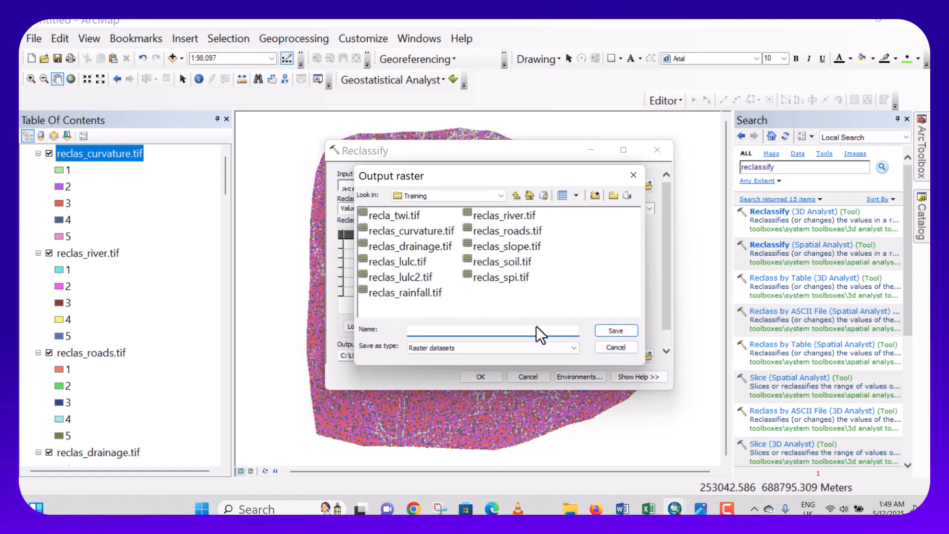
{"action": "type", "text": "rec"}
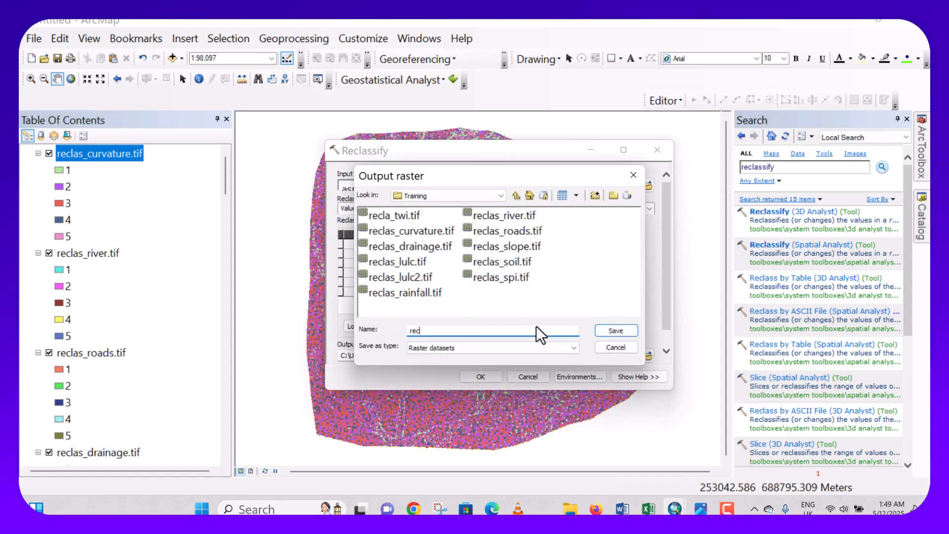
{"action": "type", "text": "las"}
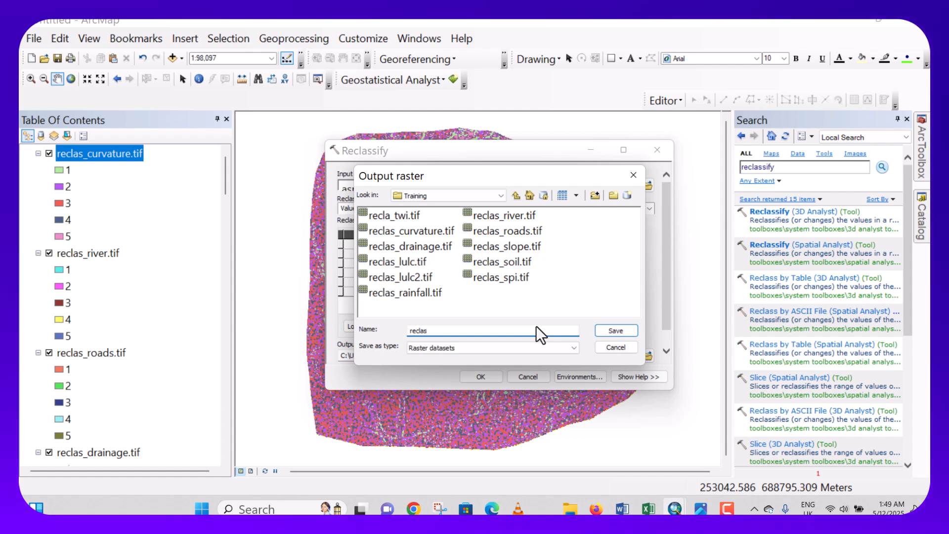
{"action": "type", "text": "_aspect"}
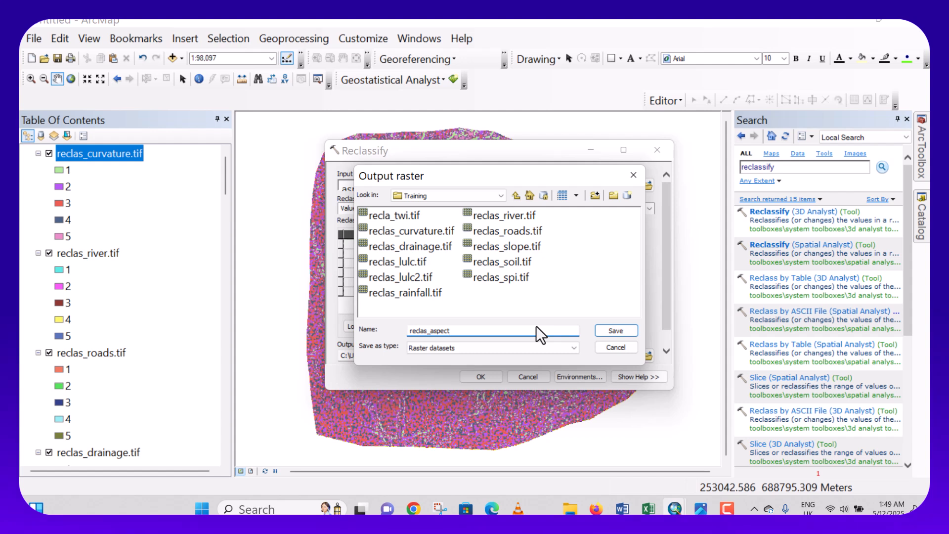
{"action": "type", "text": ".tif"}
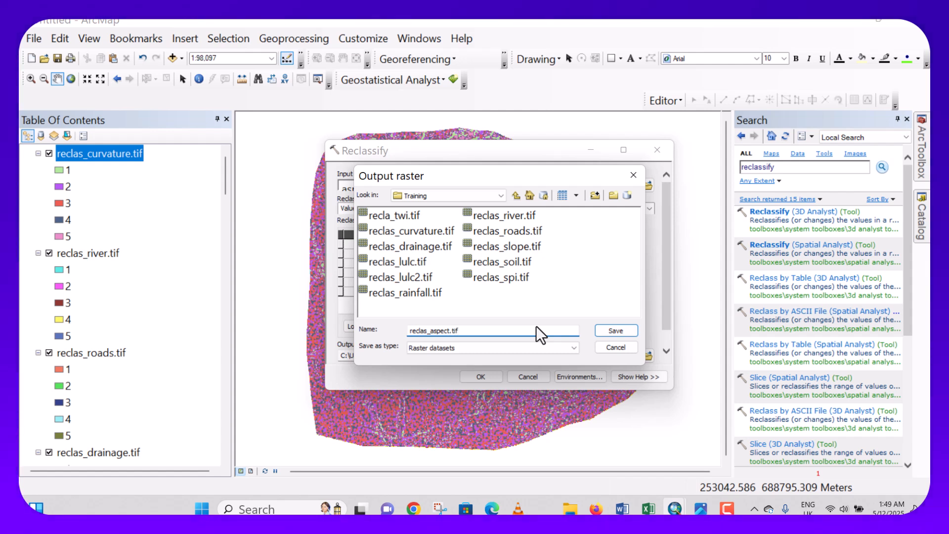
{"action": "left_click", "coordinate": [609, 331]}
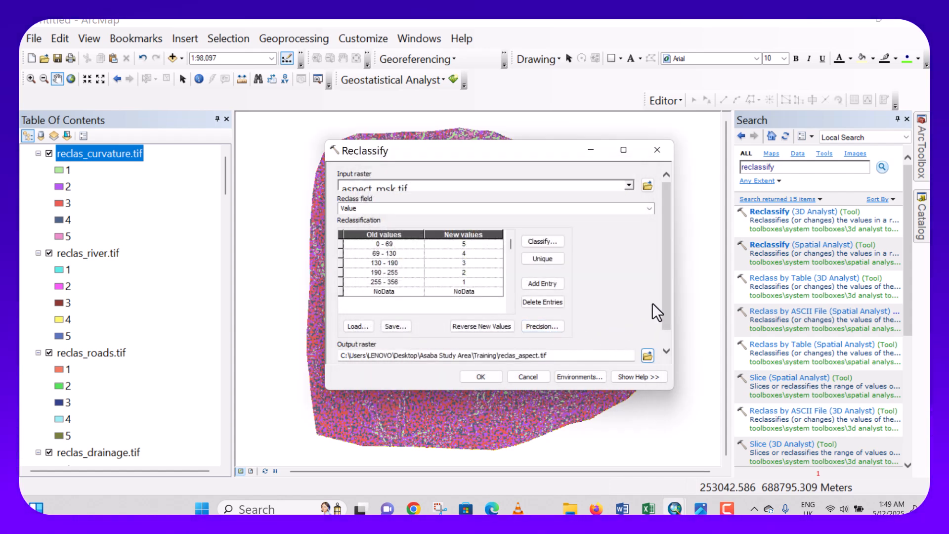
{"action": "left_click_drag", "start_coordinate": [665, 303], "coordinate": [666, 329]}
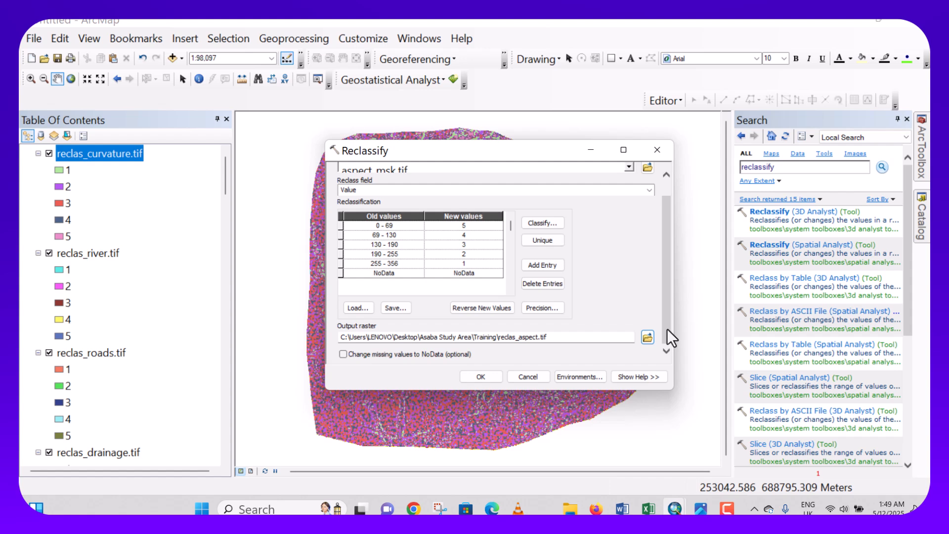
{"action": "left_click", "coordinate": [344, 354]}
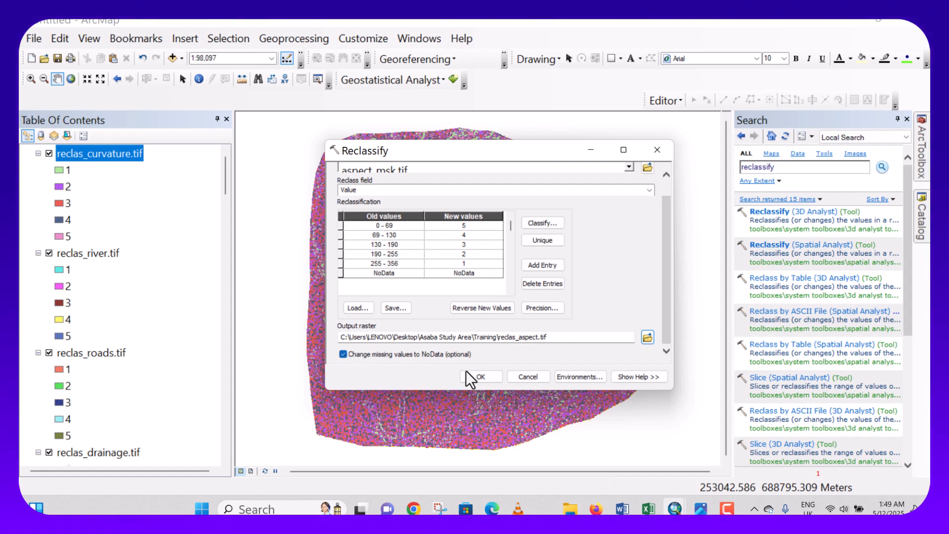
{"action": "left_click", "coordinate": [481, 377]}
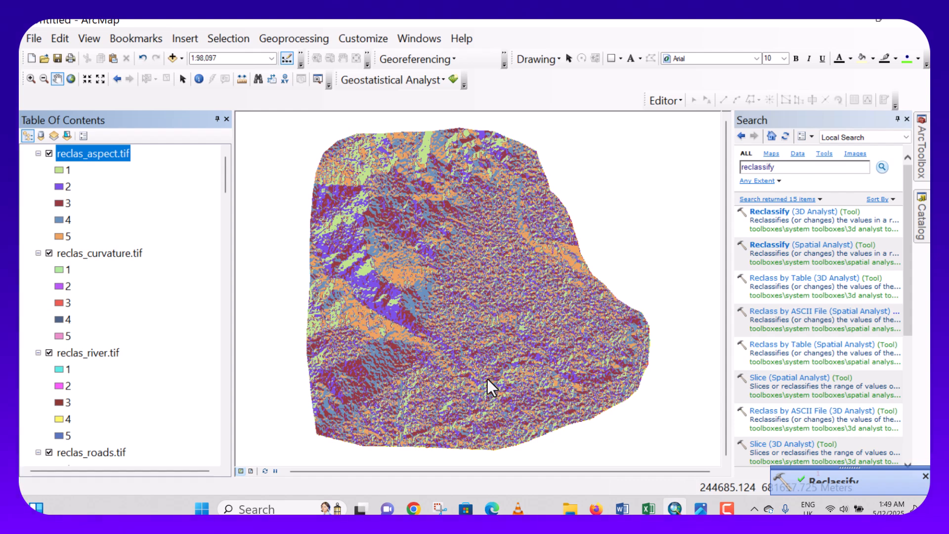
Set up a Spatial Analyst Reclassify of elevation_msk.tif on the Value field and reverse the new values to run from 5 to 1
{"action": "left_click", "coordinate": [798, 247]}
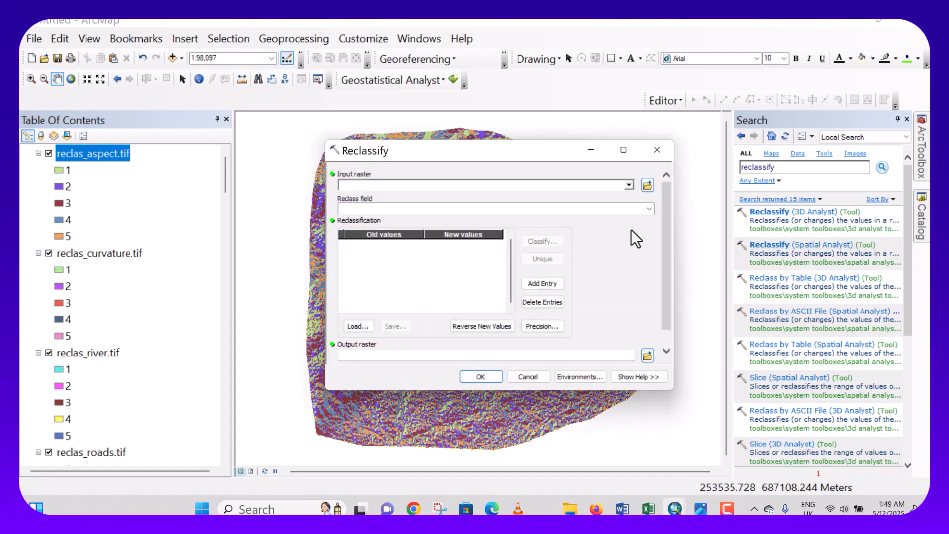
{"action": "left_click", "coordinate": [629, 185]}
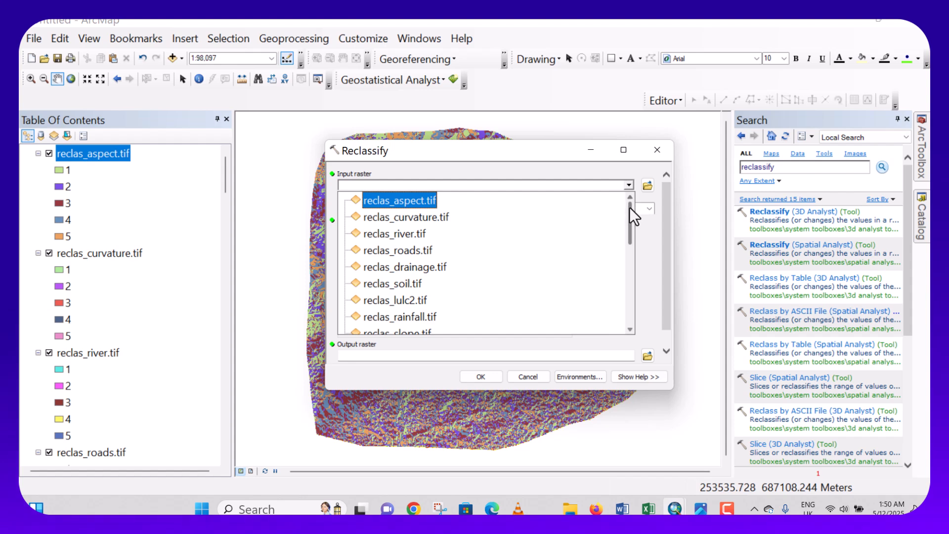
{"action": "left_click_drag", "start_coordinate": [629, 213], "coordinate": [627, 310]}
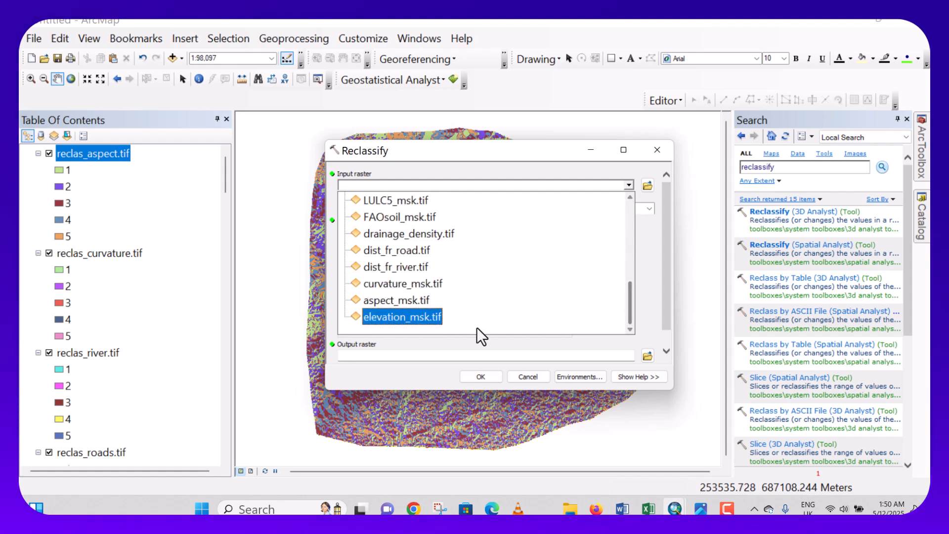
{"action": "left_click", "coordinate": [403, 320]}
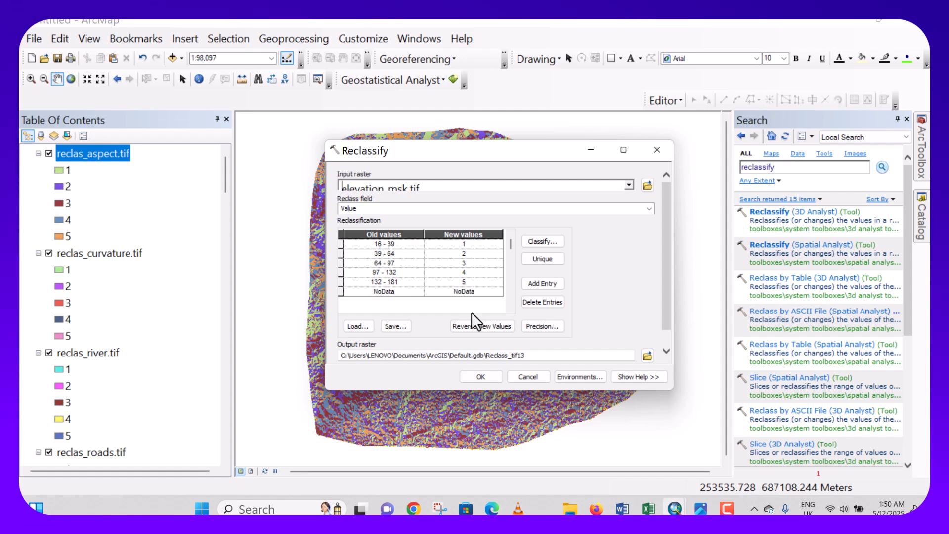
{"action": "left_click", "coordinate": [478, 325]}
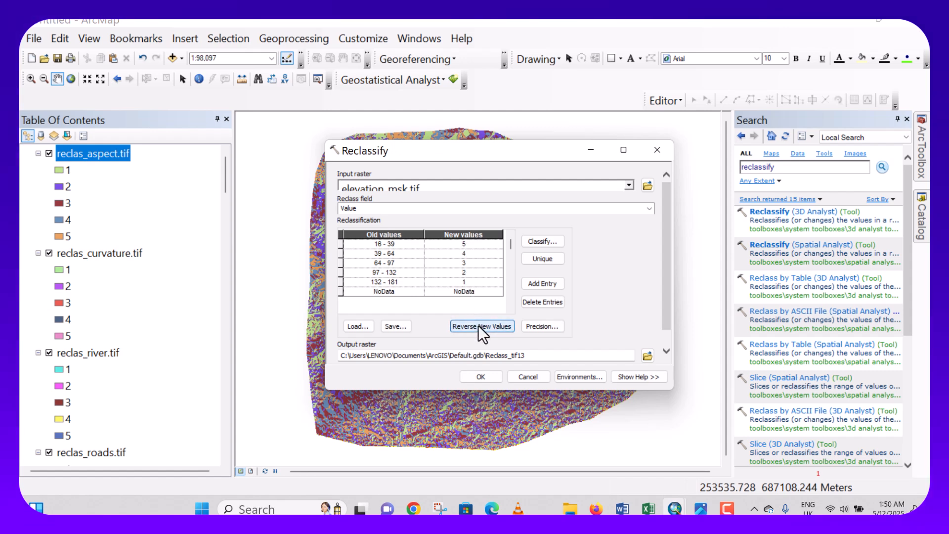
Run the elevation reclassification with missing values changed to NoData, saving the output as reclas_elevation.tif in the Training folder
{"action": "left_click", "coordinate": [647, 355]}
{"action": "type", "text": "reclas"}
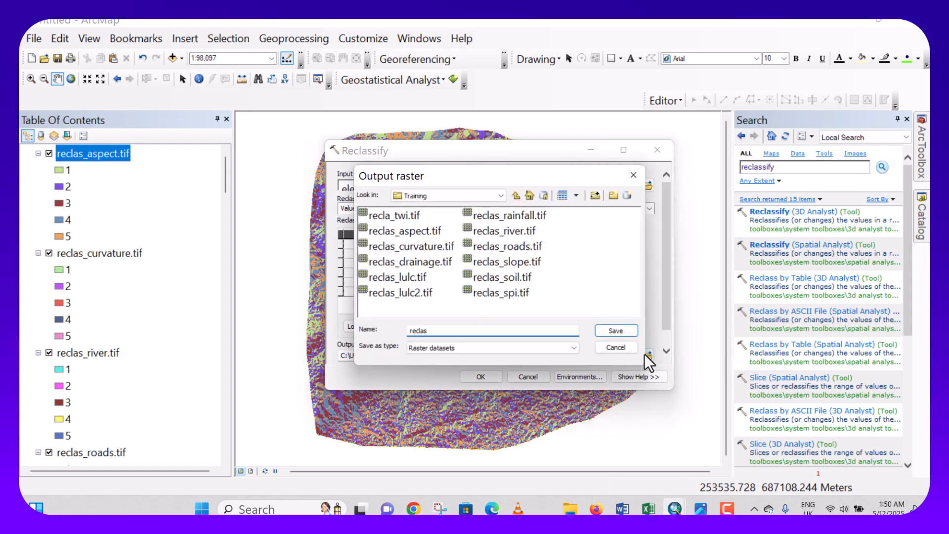
{"action": "type", "text": "_ele"}
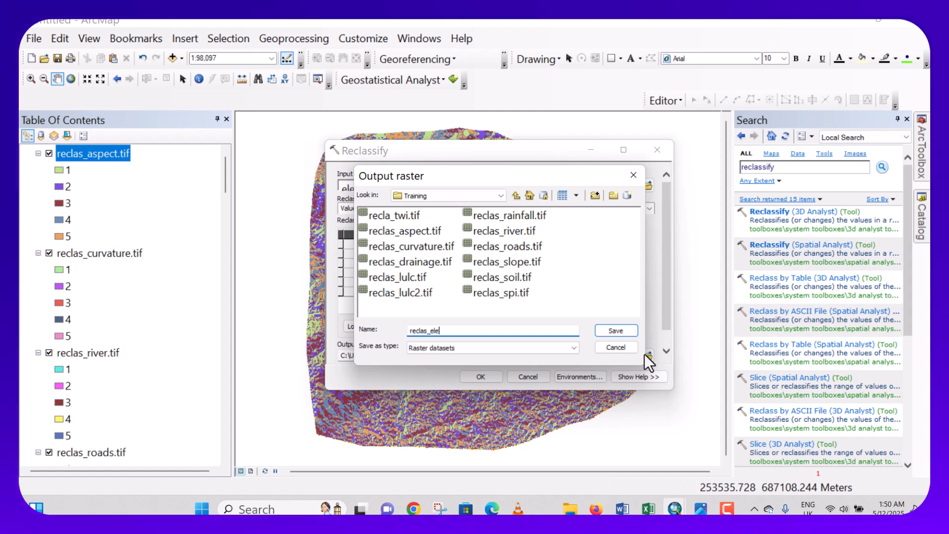
{"action": "type", "text": "vation"}
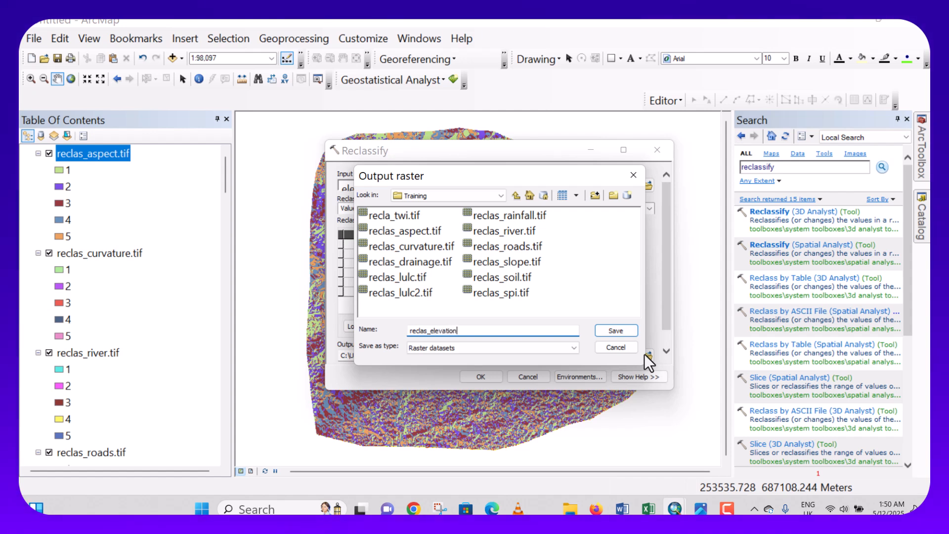
{"action": "type", "text": ".tif"}
{"action": "left_click", "coordinate": [626, 331]}
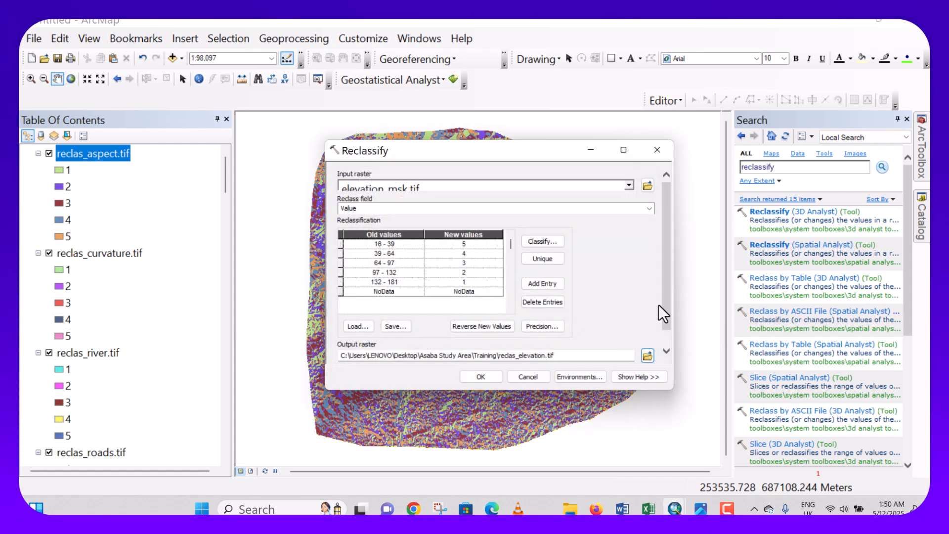
{"action": "left_click_drag", "start_coordinate": [664, 306], "coordinate": [670, 325]}
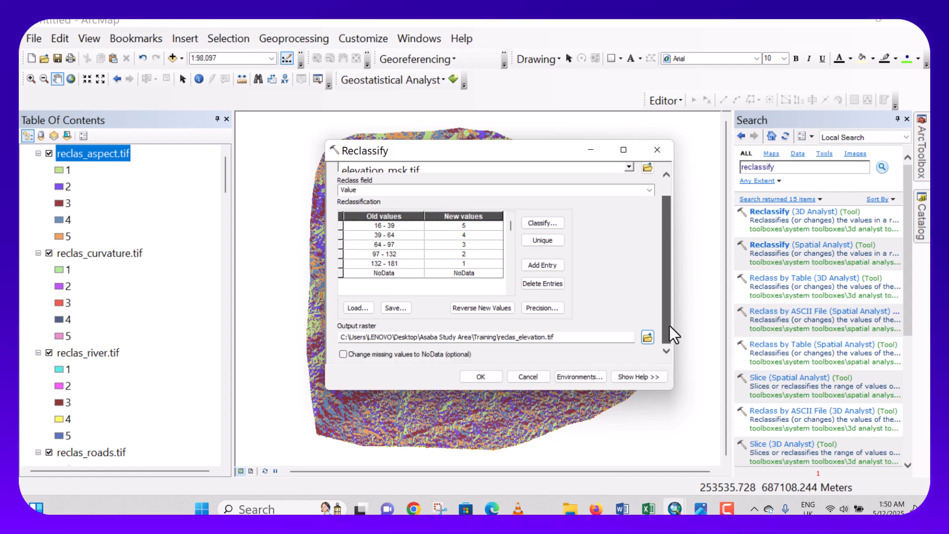
{"action": "left_click", "coordinate": [342, 354]}
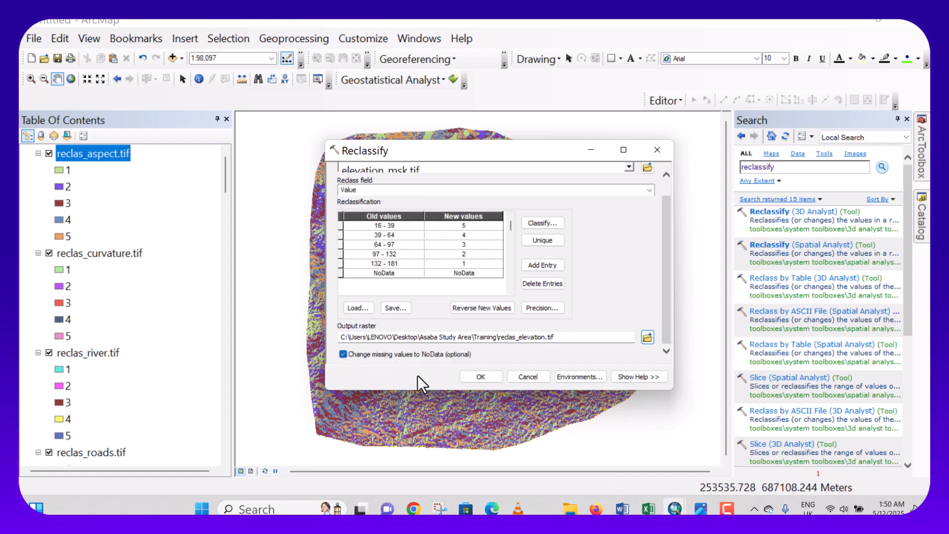
{"action": "left_click", "coordinate": [478, 378]}
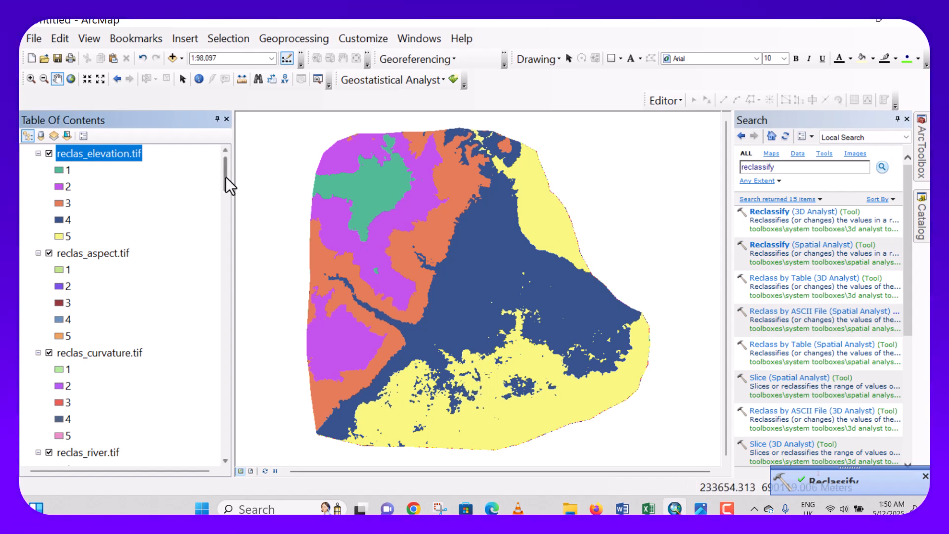
Examine the Importance_RF and Importance_XGB weights in the feature_importance Excel workbook, and return to ArcMap
{"action": "mouse_move", "coordinate": [224, 174]}
{"action": "left_mouse_down"}
{"action": "mouse_move", "coordinate": [222, 297]}
{"action": "mouse_move", "coordinate": [230, 160]}
{"action": "left_mouse_up"}
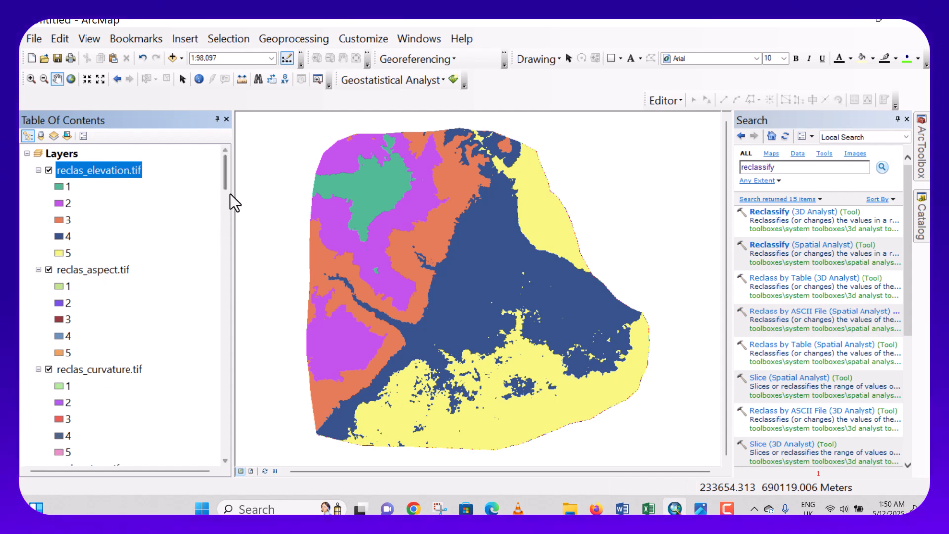
{"action": "mouse_move", "coordinate": [223, 176]}
{"action": "left_mouse_down"}
{"action": "mouse_move", "coordinate": [206, 281]}
{"action": "mouse_move", "coordinate": [239, 168]}
{"action": "left_mouse_up"}
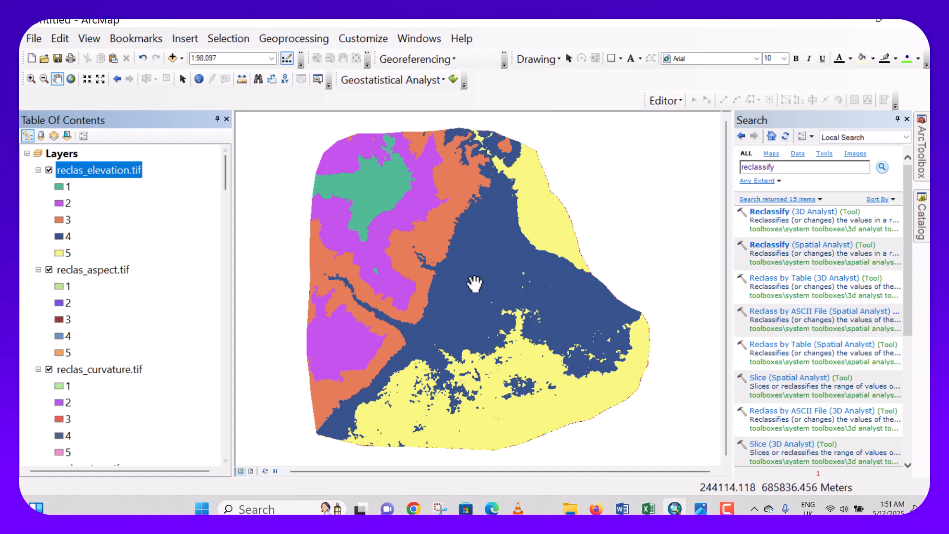
{"action": "mouse_move", "coordinate": [649, 512]}
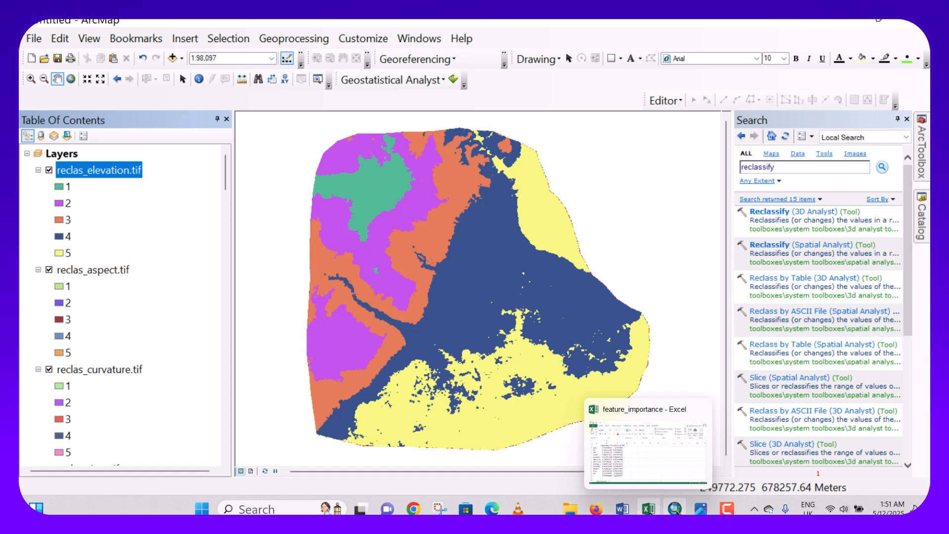
{"action": "left_click", "coordinate": [649, 511]}
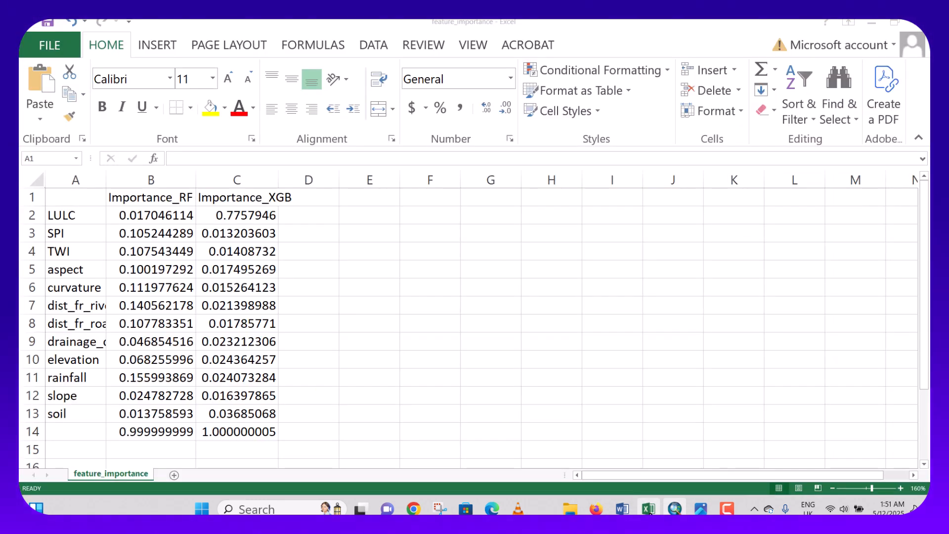
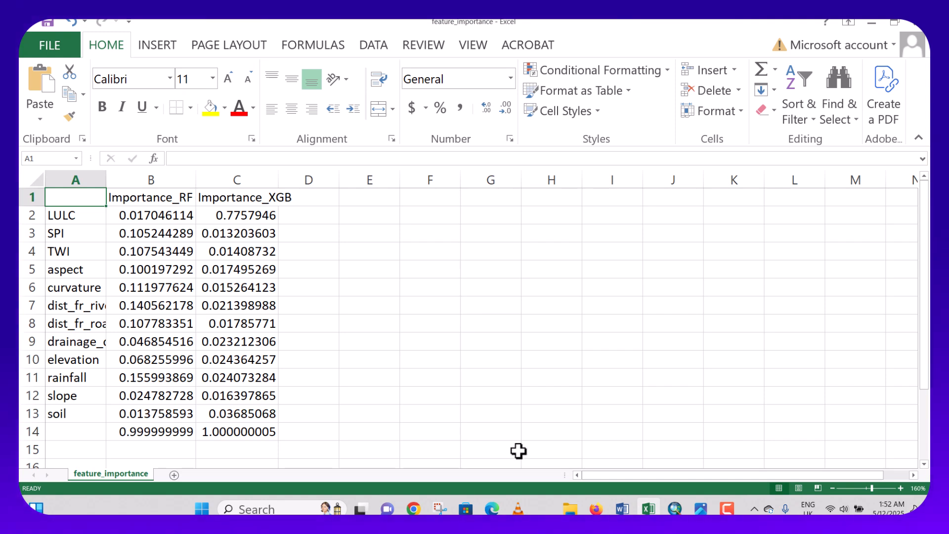
{"action": "left_click", "coordinate": [672, 509]}
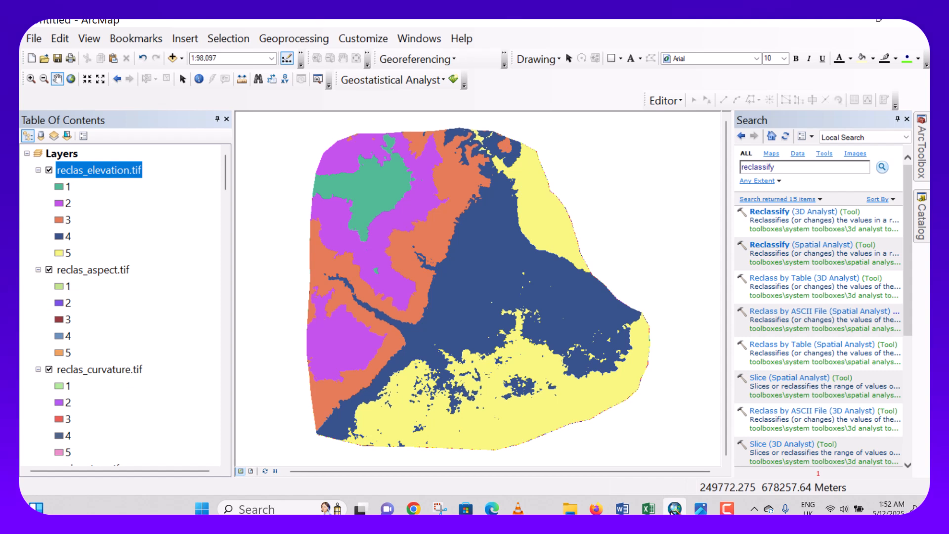
Search the tools for "weighted sum" and open the Spatial Analyst Weighted Sum tool
{"action": "left_click", "coordinate": [826, 168]}
{"action": "key", "text": "BackSpace"}
{"action": "key", "text": "BackSpace"}
{"action": "key", "text": "BackSpace"}
{"action": "key", "text": "BackSpace"}
{"action": "key", "text": "BackSpace"}
{"action": "key", "text": "BackSpace"}
{"action": "key", "text": "BackSpace"}
{"action": "key", "text": "BackSpace"}
{"action": "key", "text": "BackSpace"}
{"action": "key", "text": "BackSpace"}
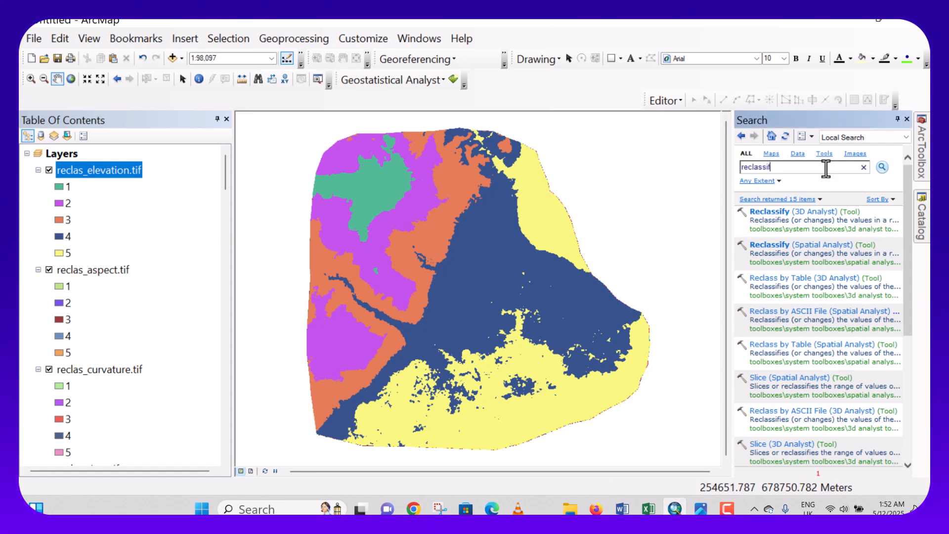
{"action": "type", "text": "wei"}
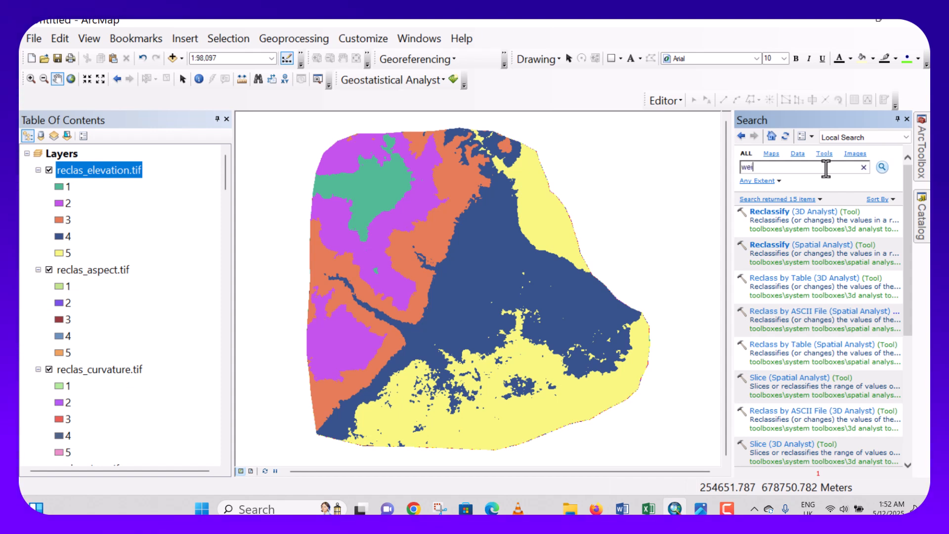
{"action": "type", "text": "ghted"}
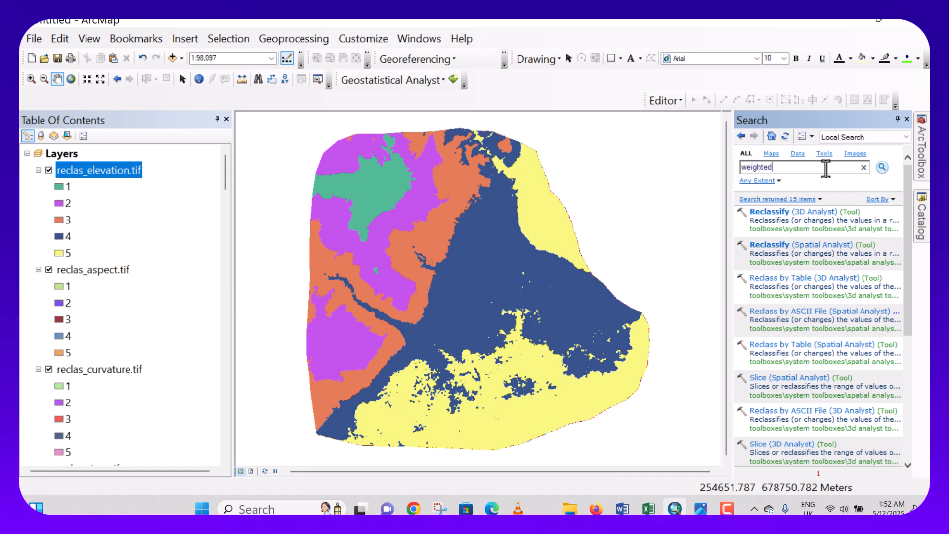
{"action": "type", "text": " sum"}
{"action": "key", "text": "Return"}
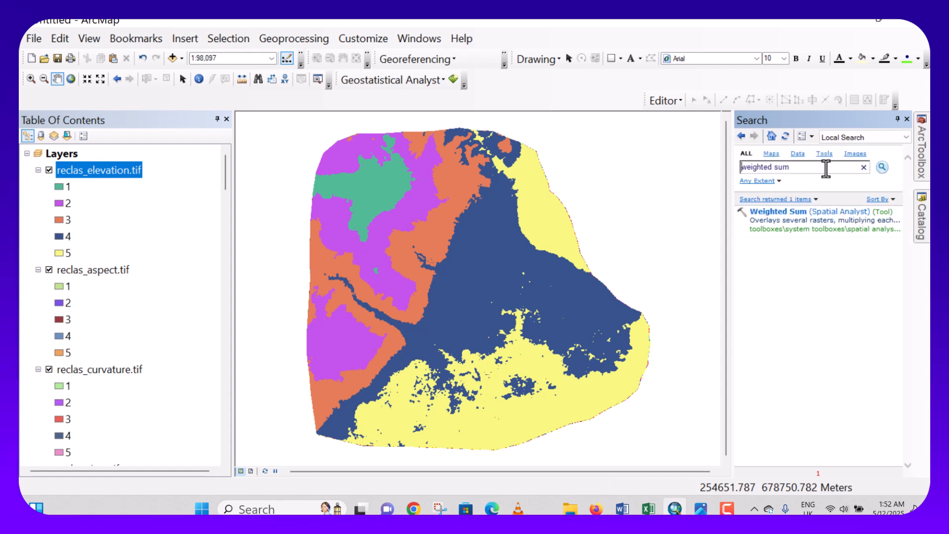
{"action": "left_click", "coordinate": [812, 214]}
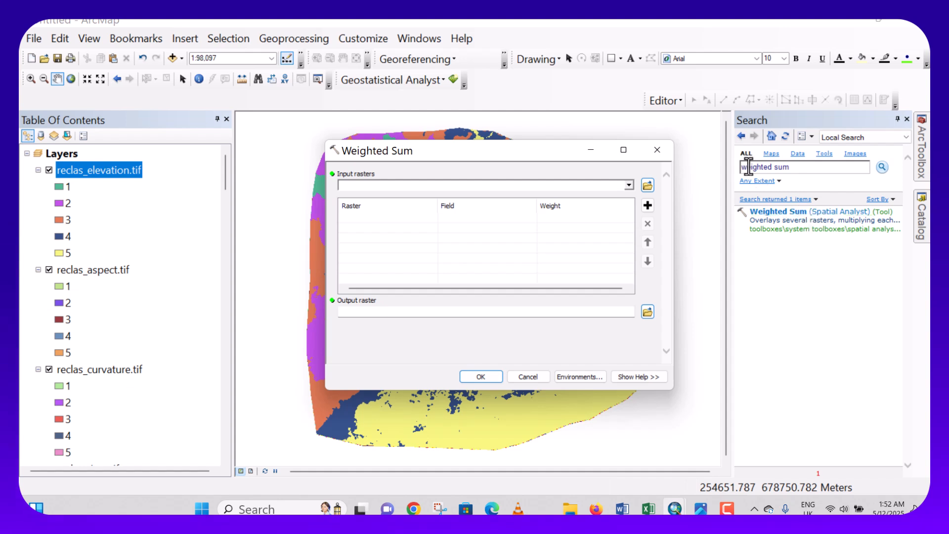
Add reclas_elevation.tif, reclas_aspect.tif, reclas_curvature.tif and reclas_river.tif as input rasters of the Weighted Sum
{"action": "left_click", "coordinate": [628, 185]}
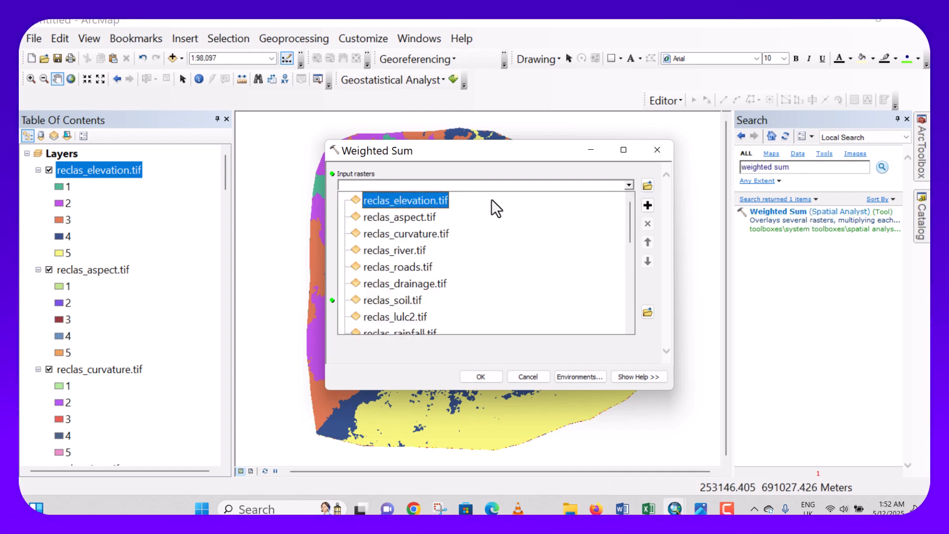
{"action": "left_click", "coordinate": [411, 202]}
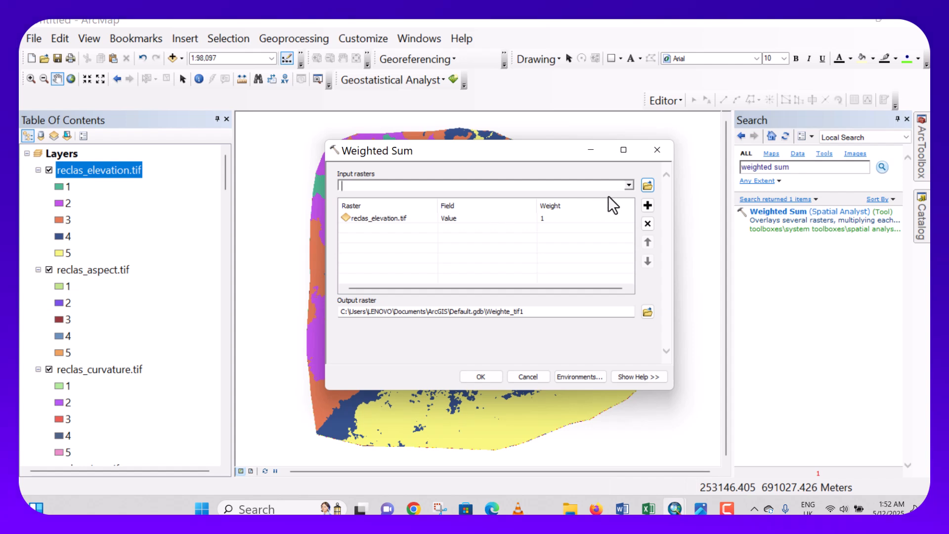
{"action": "left_click", "coordinate": [630, 185]}
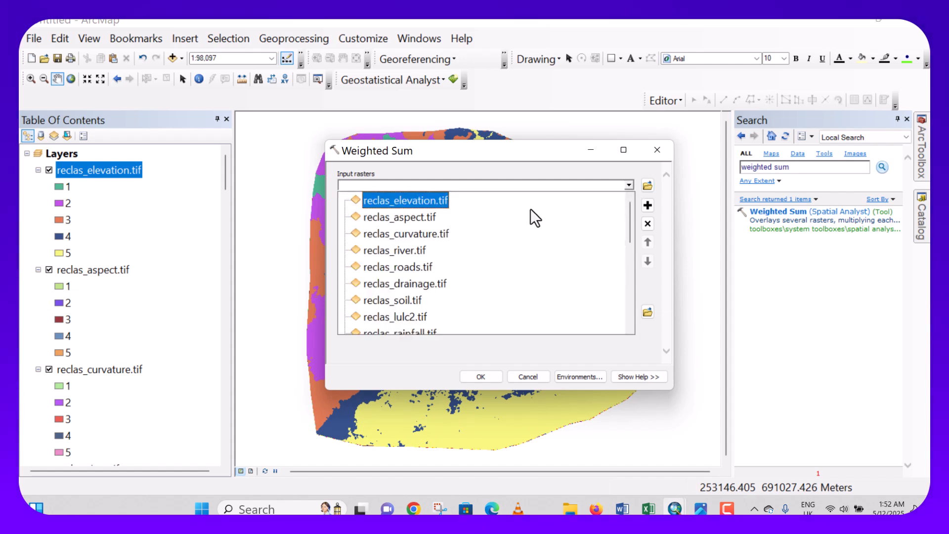
{"action": "left_click", "coordinate": [411, 216]}
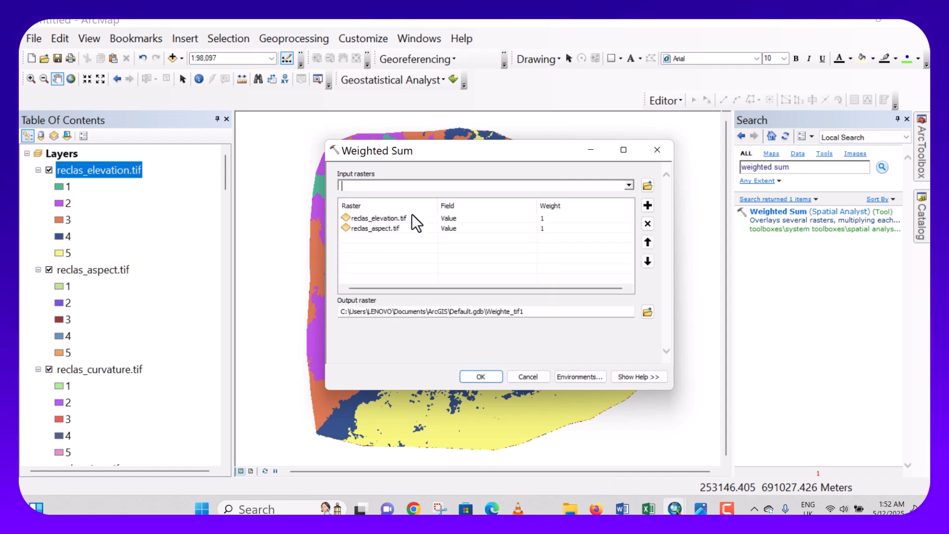
{"action": "left_click", "coordinate": [629, 185]}
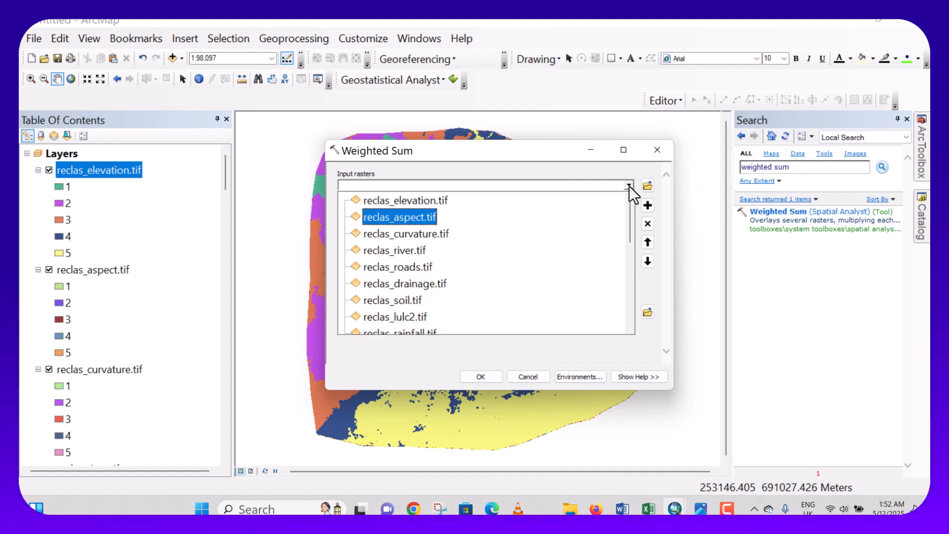
{"action": "left_click", "coordinate": [381, 232]}
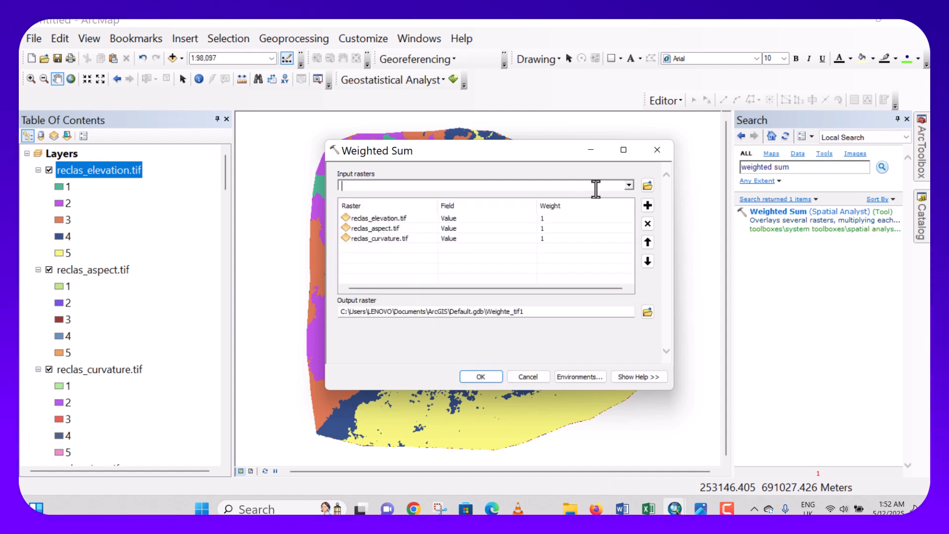
{"action": "left_click", "coordinate": [631, 186]}
{"action": "left_click", "coordinate": [404, 251]}
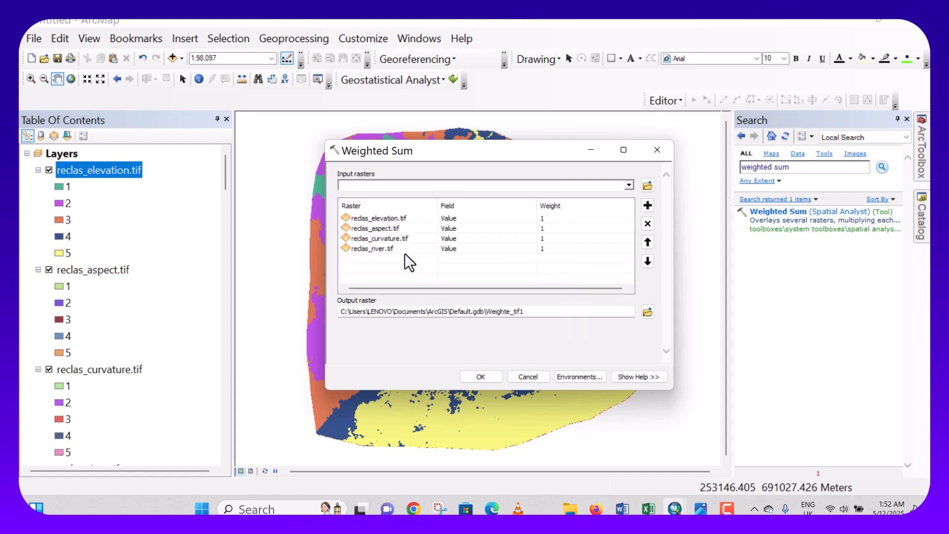
Add reclas_roads.tif, reclas_drainage.tif, reclas_soil.tif and reclas_lulc2.tif to the Weighted Sum input rasters
{"action": "left_click", "coordinate": [629, 187]}
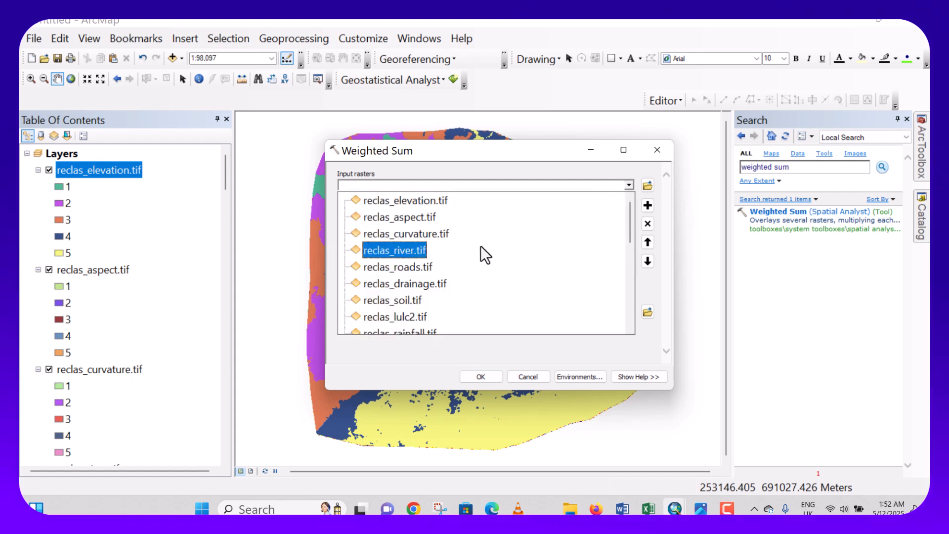
{"action": "left_click", "coordinate": [402, 267]}
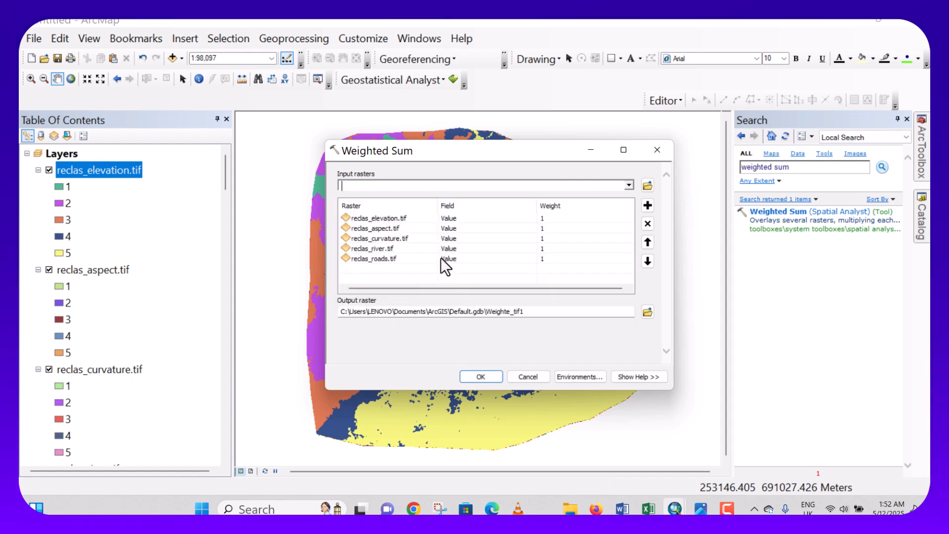
{"action": "left_click", "coordinate": [629, 186]}
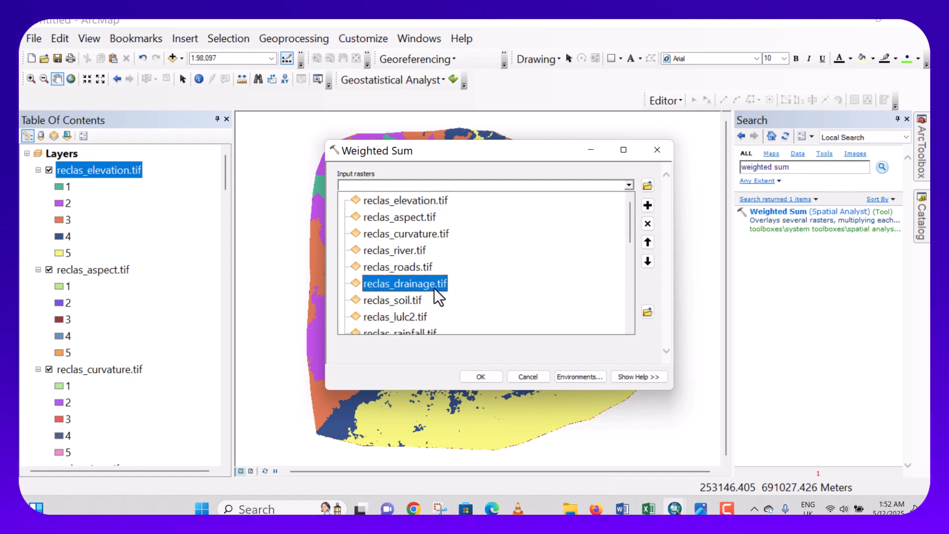
{"action": "left_click", "coordinate": [414, 283]}
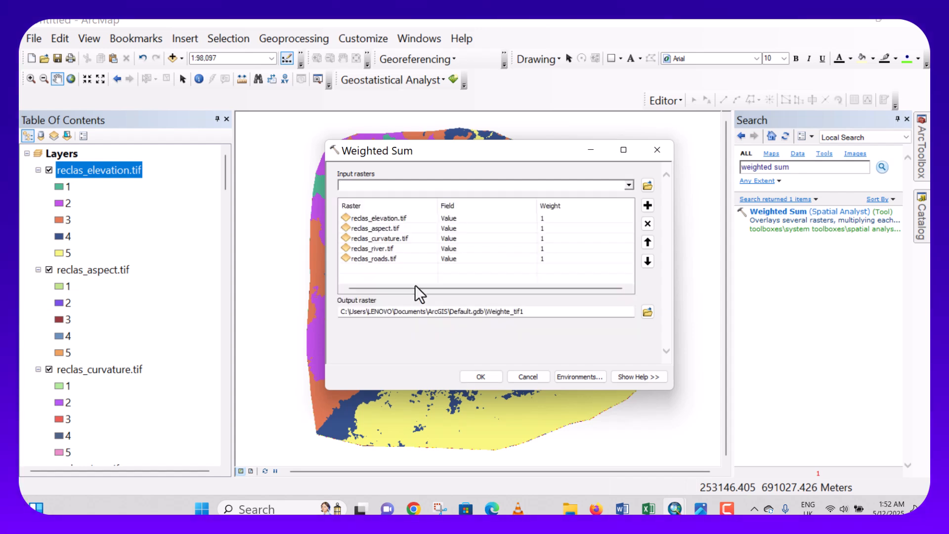
{"action": "left_click", "coordinate": [629, 186]}
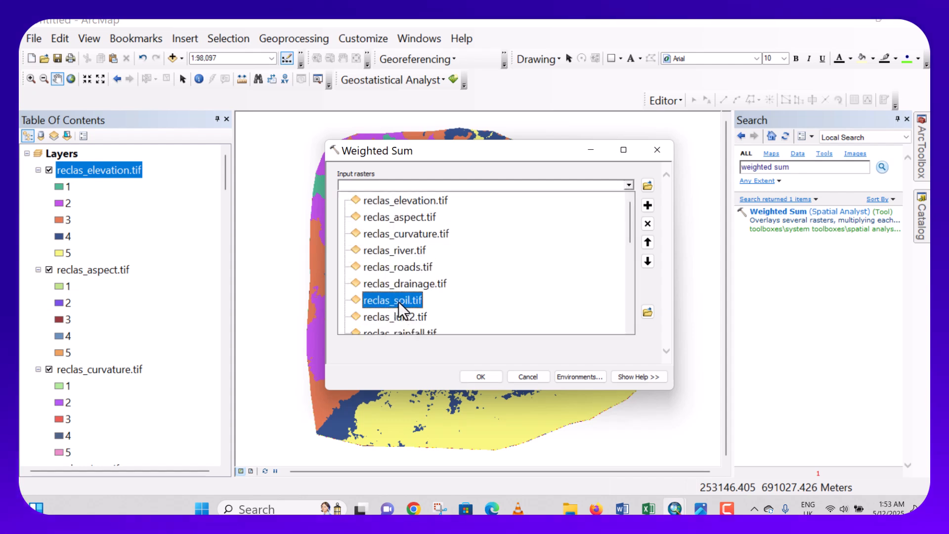
{"action": "left_click", "coordinate": [399, 300]}
{"action": "left_click", "coordinate": [630, 184]}
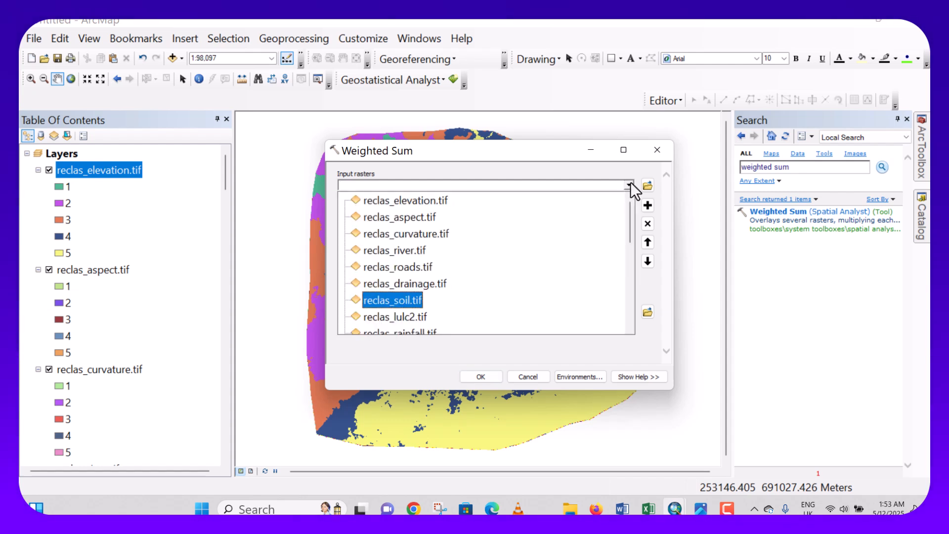
{"action": "left_click", "coordinate": [404, 317]}
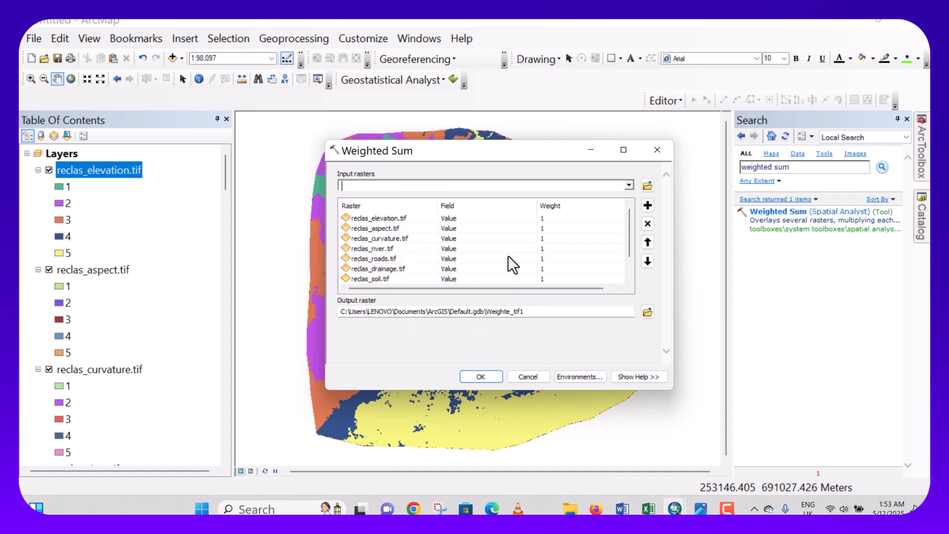
Add reclas_rainfall.tif, reclas_slope.tif, reclas_spi.tif and recla_twi.tif to the Weighted Sum input rasters
{"action": "left_click", "coordinate": [630, 184]}
{"action": "scroll", "coordinate": [416, 331], "scroll_direction": "down", "scroll_amount": 3}
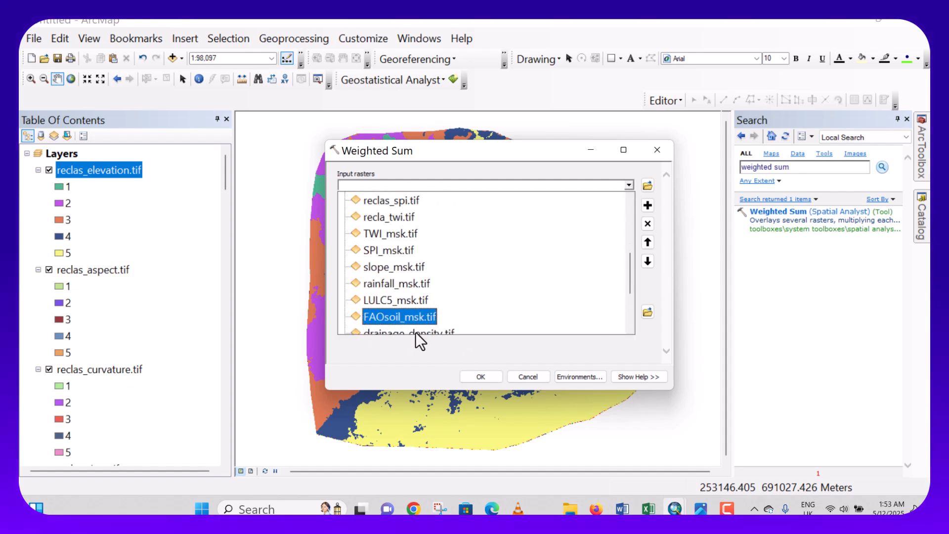
{"action": "scroll", "coordinate": [420, 306], "scroll_direction": "down", "scroll_amount": 2}
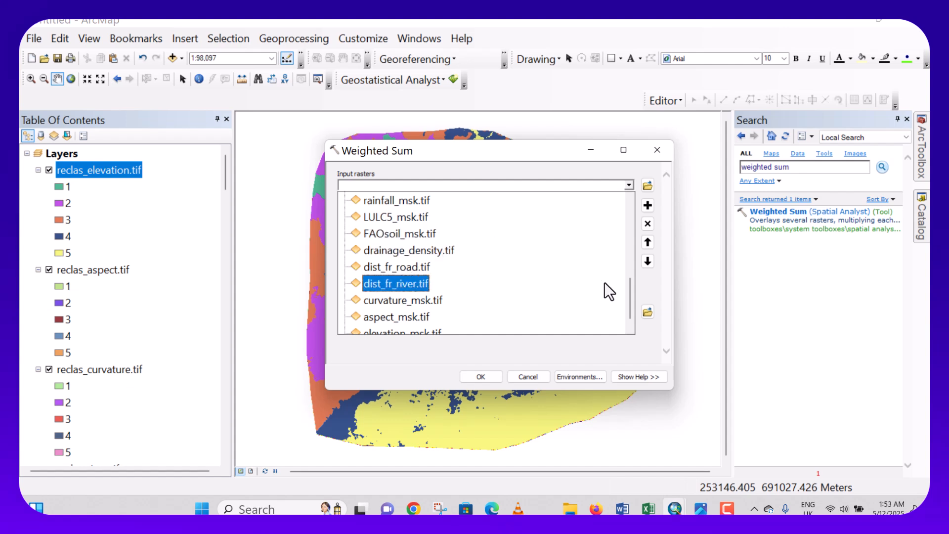
{"action": "left_click_drag", "start_coordinate": [631, 303], "coordinate": [630, 248]}
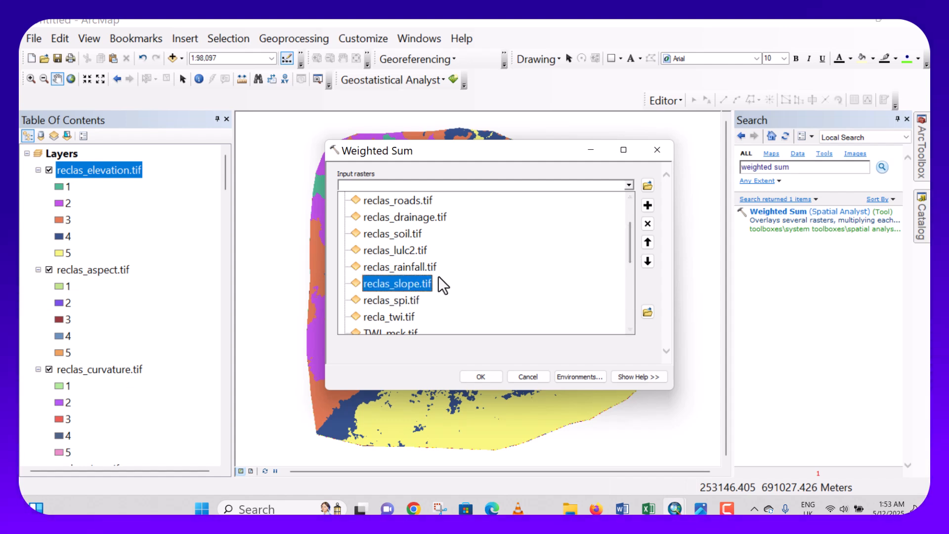
{"action": "left_click", "coordinate": [419, 268]}
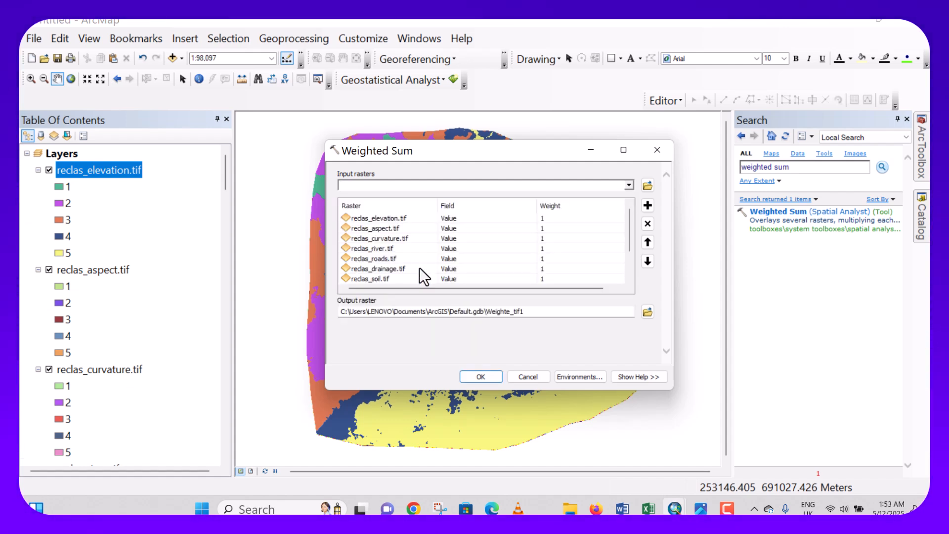
{"action": "left_click_drag", "start_coordinate": [628, 223], "coordinate": [630, 245]}
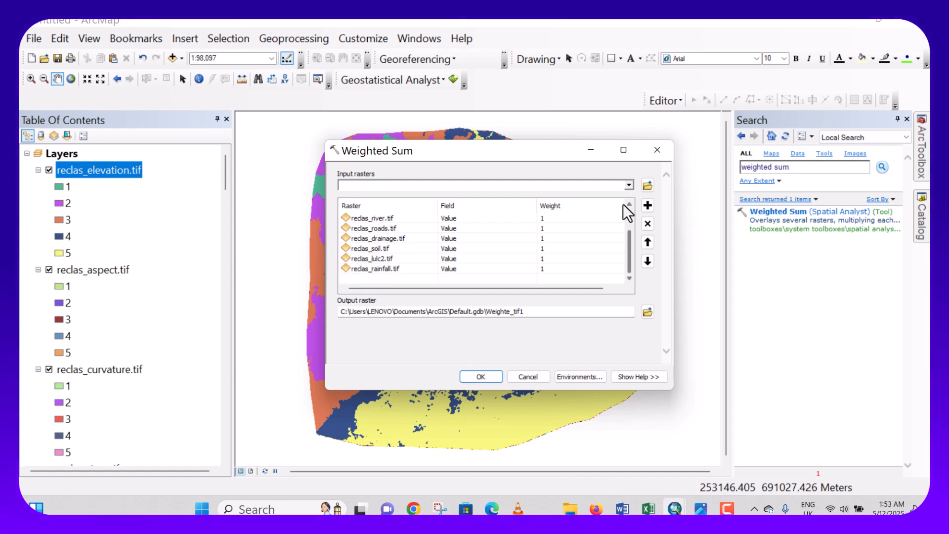
{"action": "left_click", "coordinate": [629, 185]}
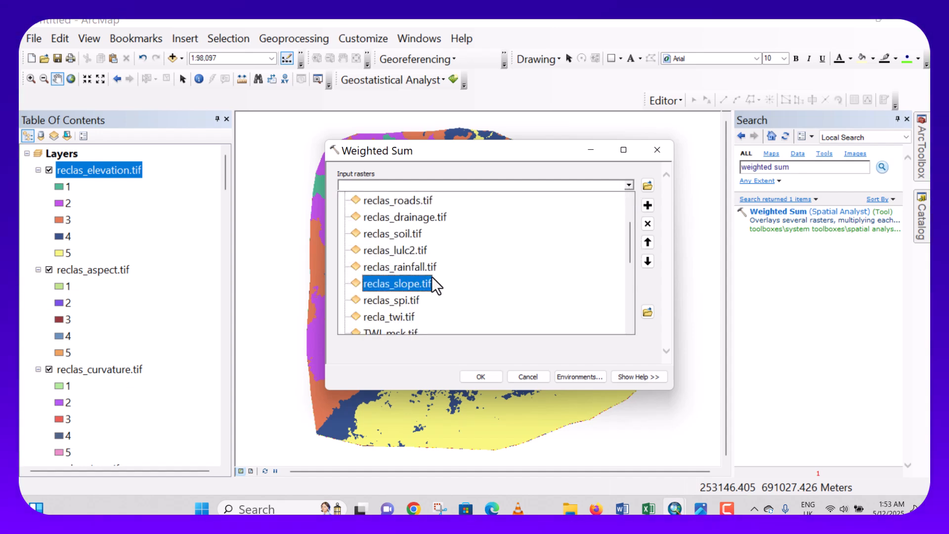
{"action": "left_click", "coordinate": [416, 285]}
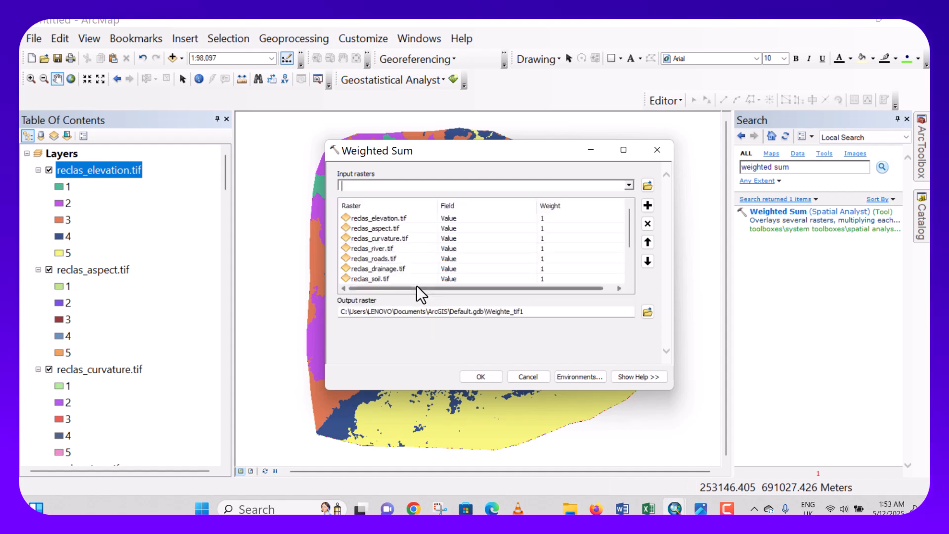
{"action": "left_click", "coordinate": [628, 186]}
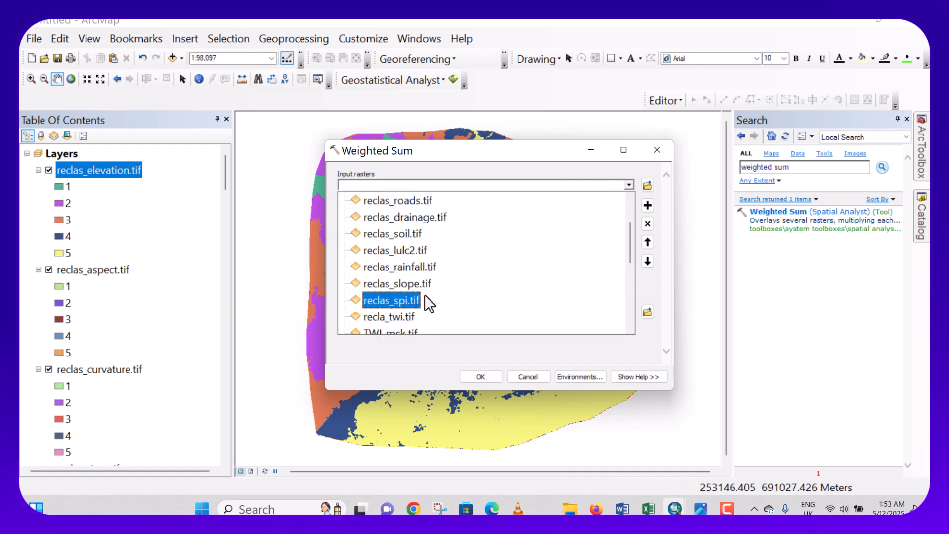
{"action": "left_click", "coordinate": [409, 301]}
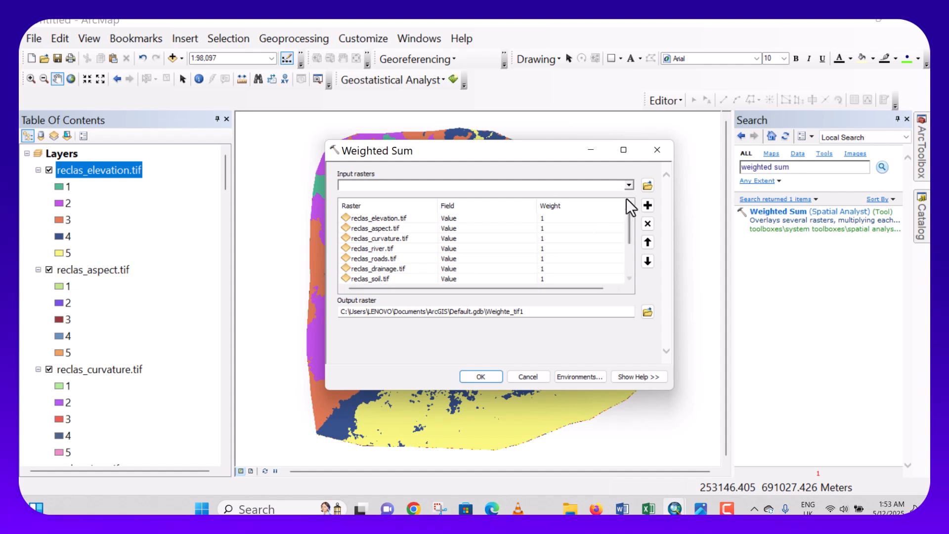
{"action": "left_click", "coordinate": [628, 185]}
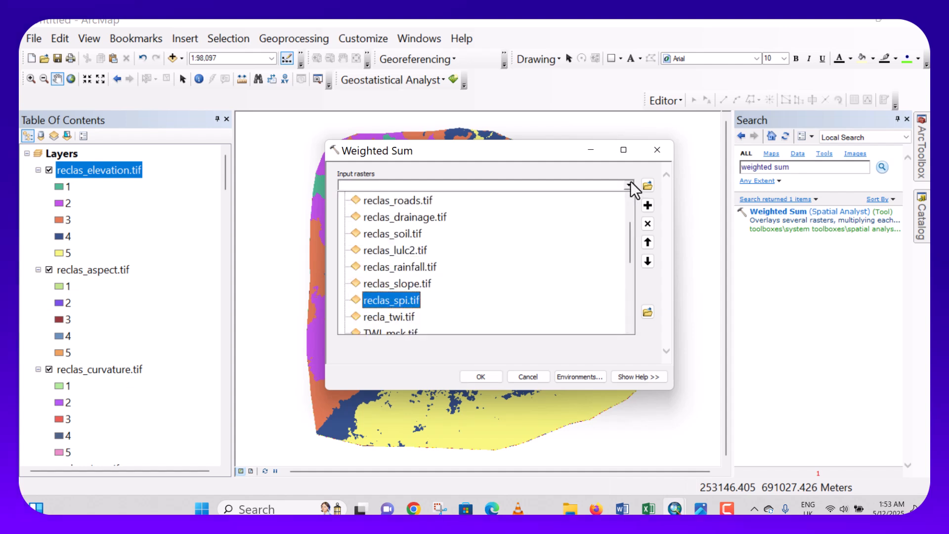
{"action": "left_click", "coordinate": [402, 313]}
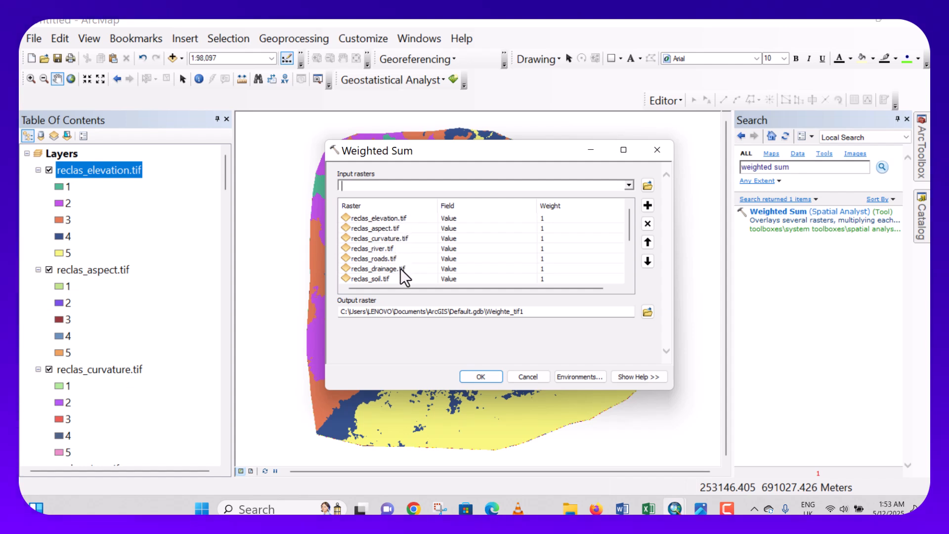
Review the full list of Weighted Sum input rasters, and switch to the feature_importance workbook in Excel for the importance weights
{"action": "left_click", "coordinate": [629, 278]}
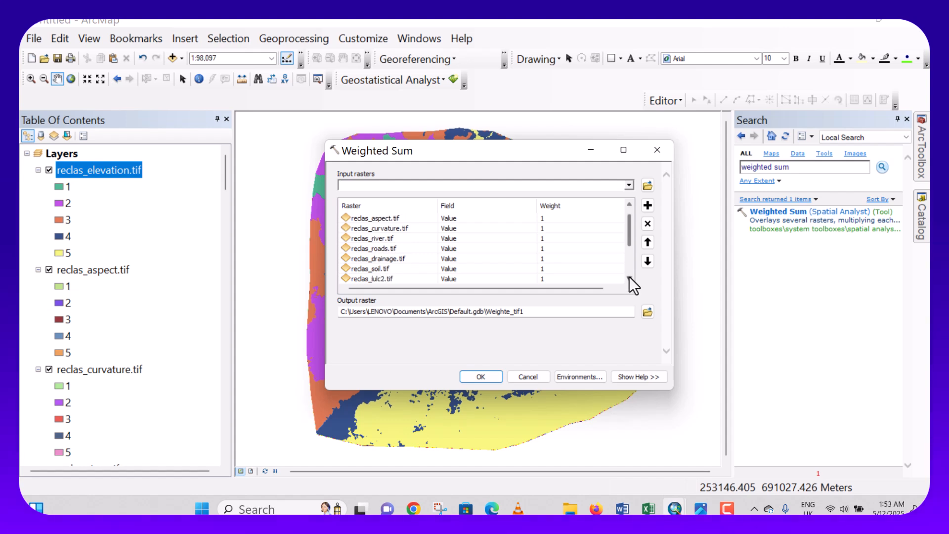
{"action": "left_click", "coordinate": [629, 278]}
{"action": "left_click", "coordinate": [629, 277]}
{"action": "left_click", "coordinate": [629, 278]}
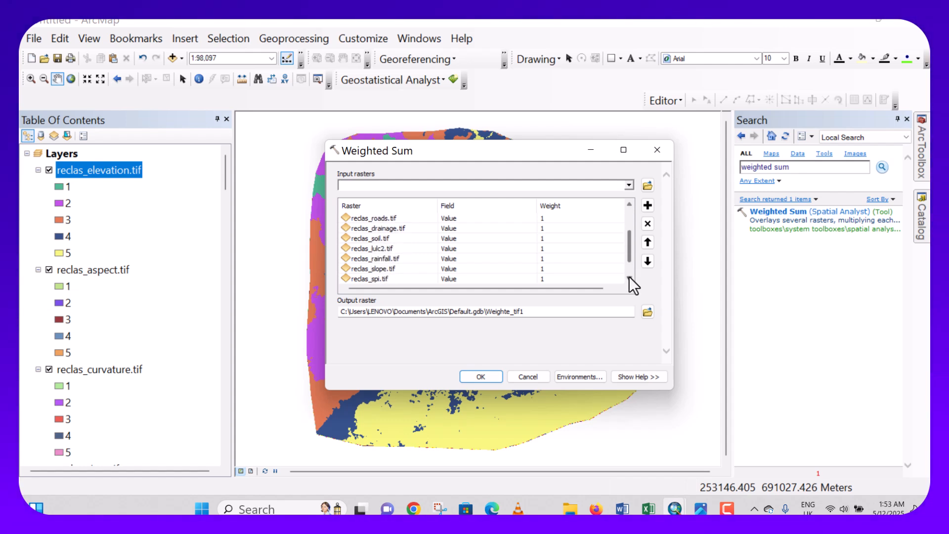
{"action": "left_click", "coordinate": [629, 278]}
{"action": "left_click", "coordinate": [629, 278]}
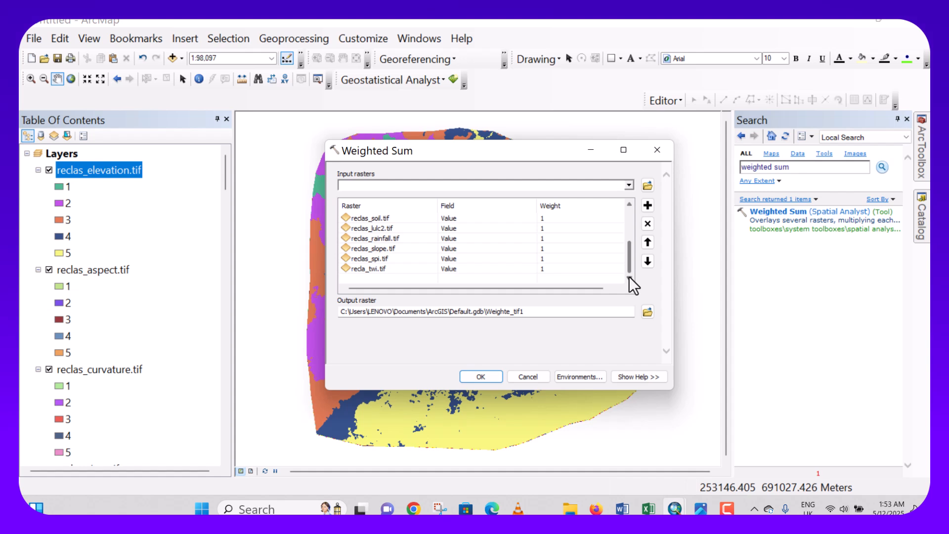
{"action": "left_click_drag", "start_coordinate": [628, 263], "coordinate": [625, 224]}
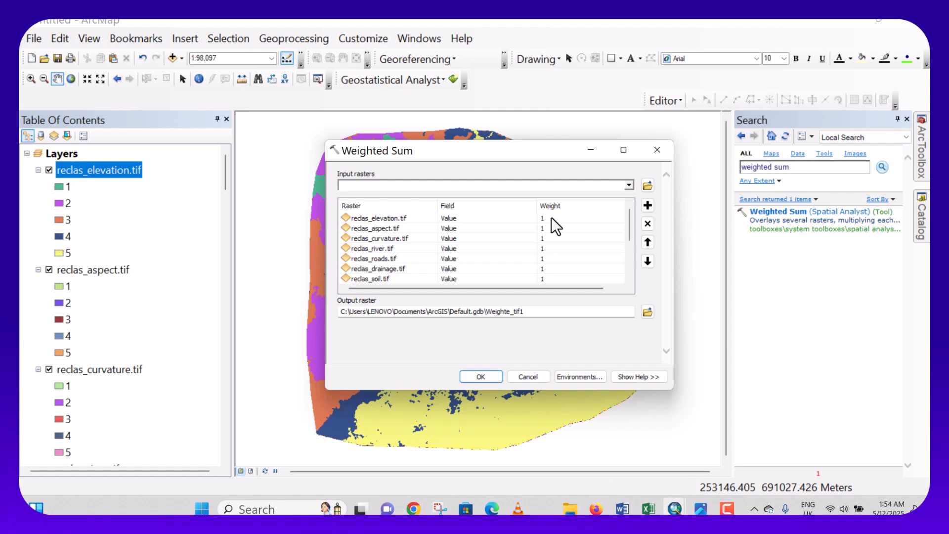
{"action": "left_click", "coordinate": [650, 511]}
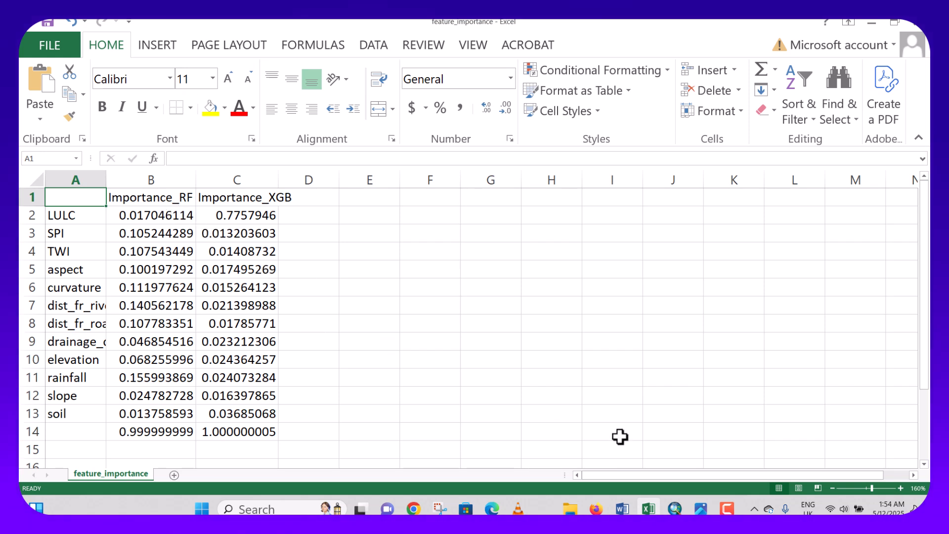
Copy the elevation Importance_RF value from Excel into ArcMap's Weighted Sum as the reclas_elevation.tif weight, 0.068255996
{"action": "left_click", "coordinate": [675, 511]}
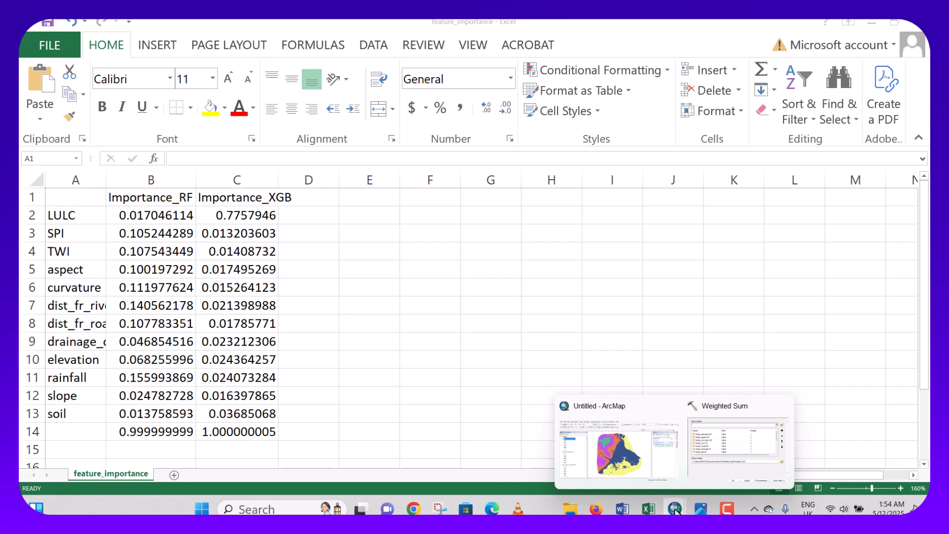
{"action": "left_click", "coordinate": [716, 455]}
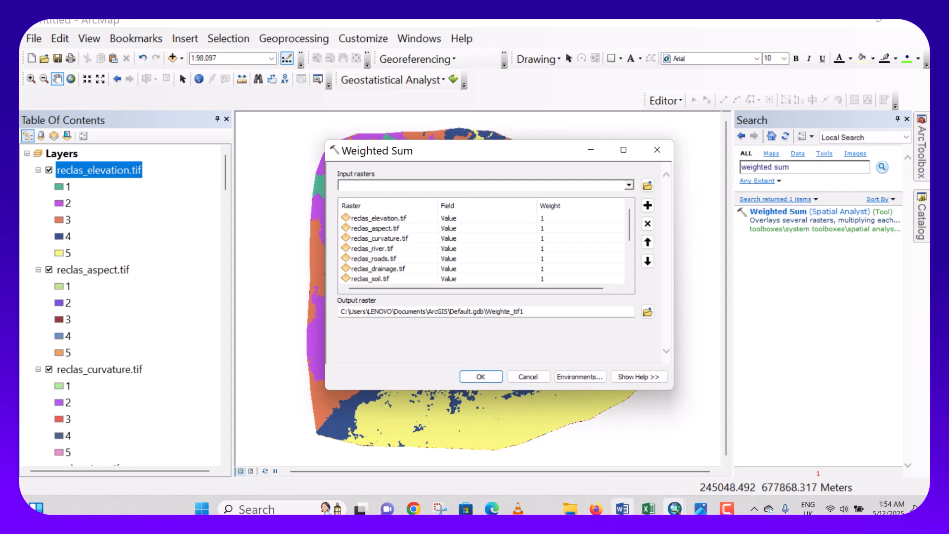
{"action": "left_click", "coordinate": [647, 510]}
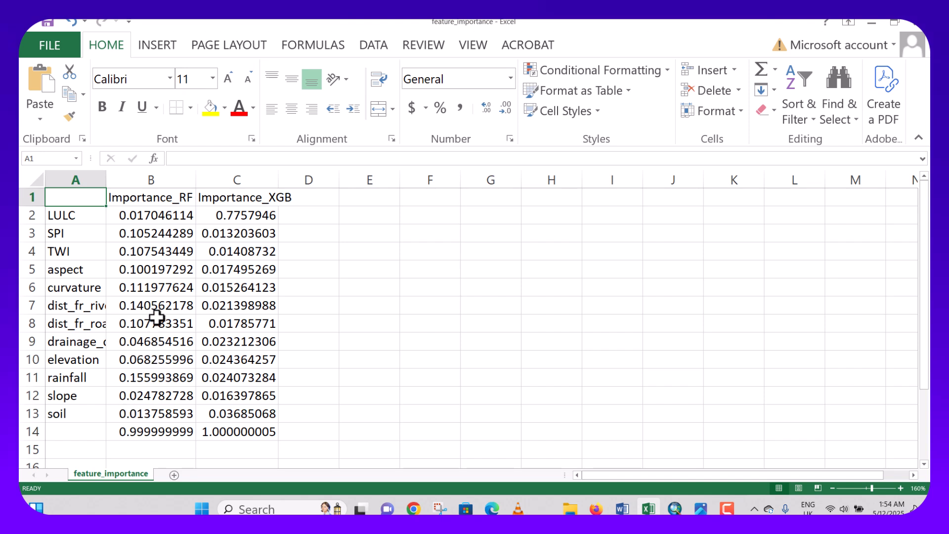
{"action": "left_click", "coordinate": [151, 361]}
{"action": "key", "text": "ctrl+c"}
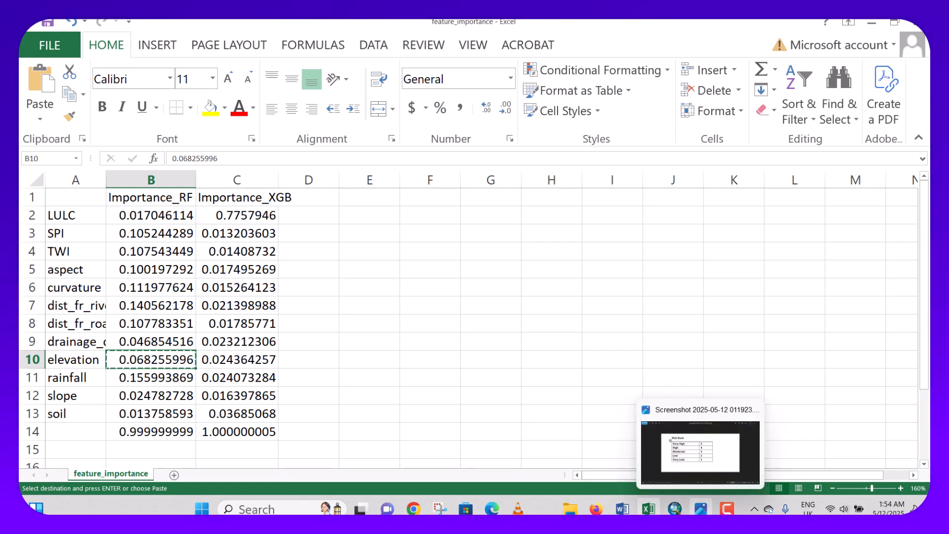
{"action": "mouse_move", "coordinate": [679, 511]}
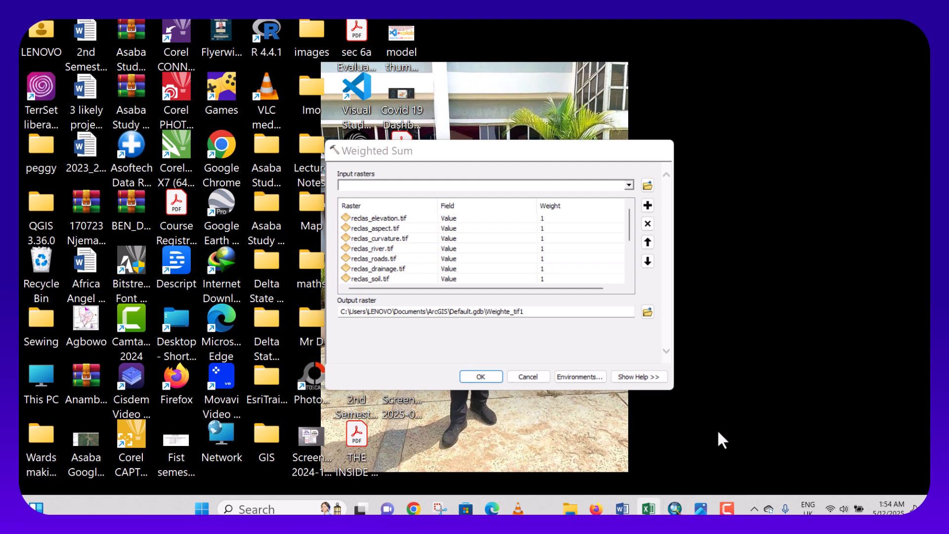
{"action": "left_click", "coordinate": [718, 432]}
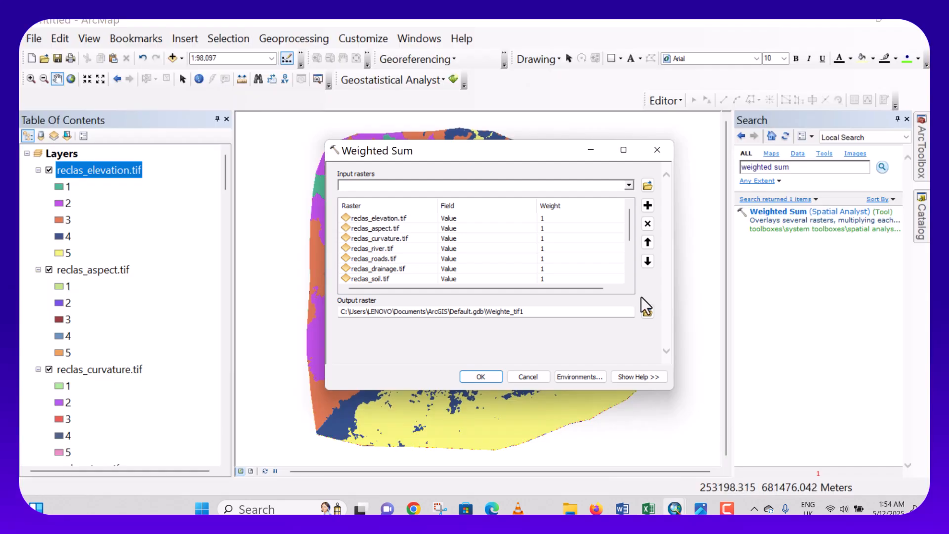
{"action": "left_click", "coordinate": [577, 217]}
{"action": "left_click", "coordinate": [576, 216]}
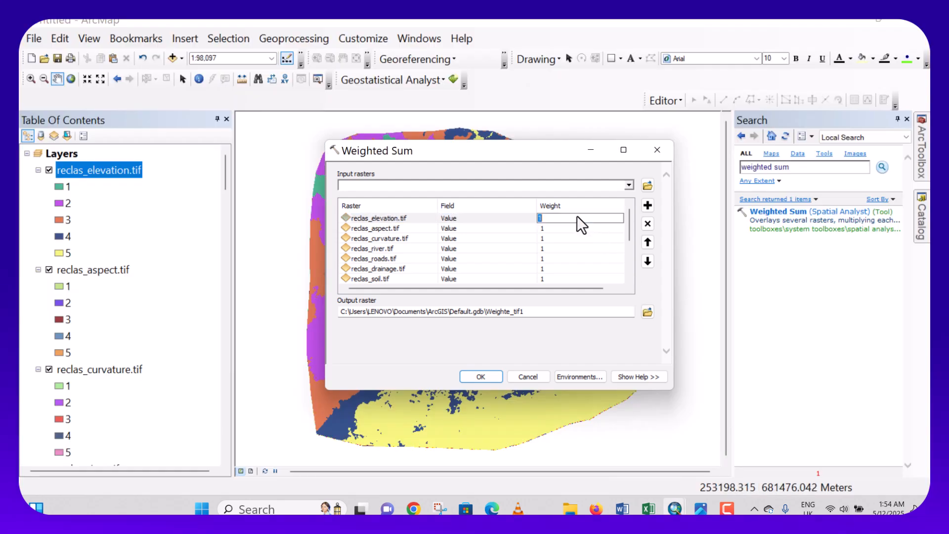
{"action": "key", "text": "ctrl+v"}
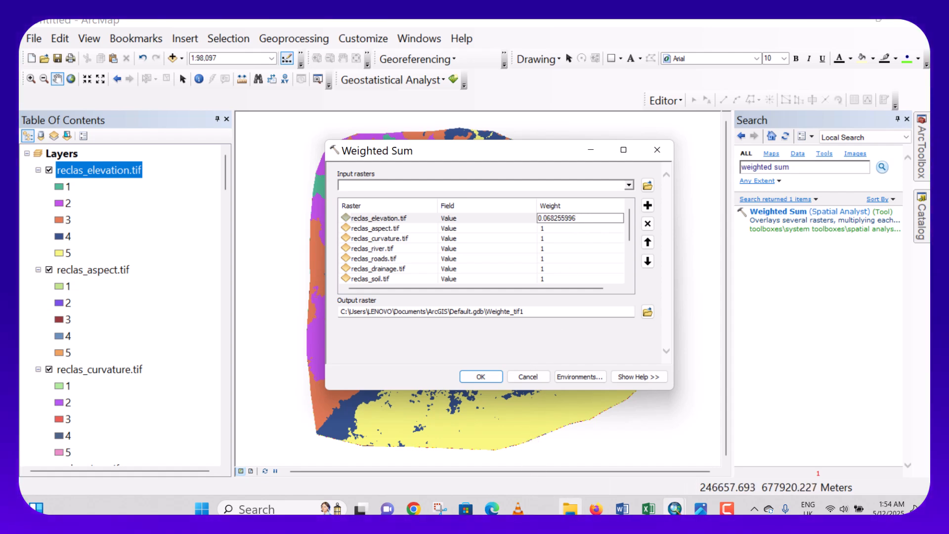
Copy the aspect Importance_RF value from Excel into ArcMap's Weighted Sum as the reclas_aspect.tif weight, 0.100197292
{"action": "left_click", "coordinate": [648, 509]}
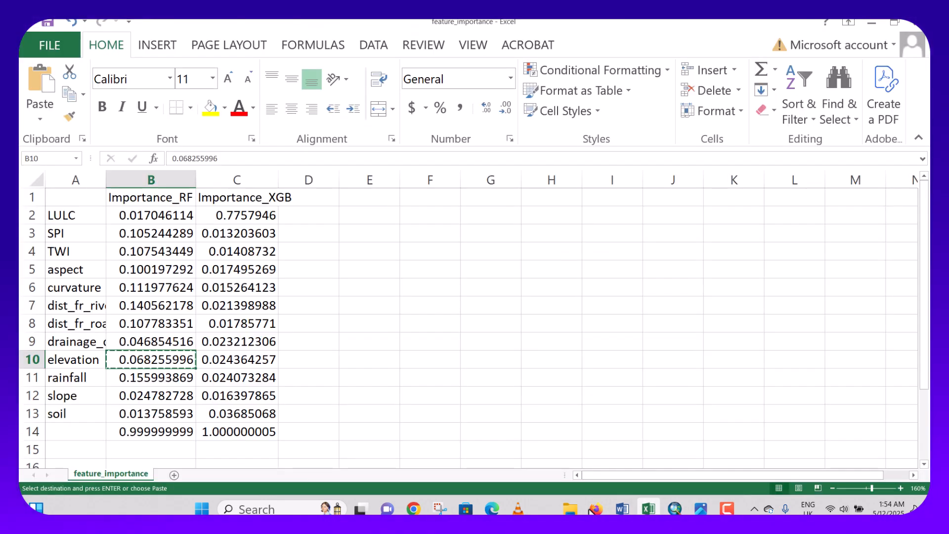
{"action": "left_click", "coordinate": [147, 270]}
{"action": "key", "text": "ctrl+c"}
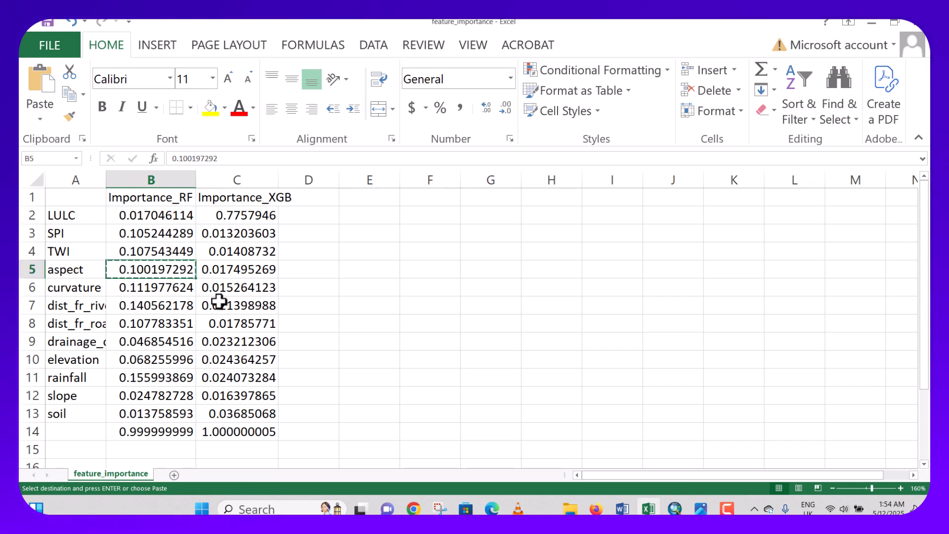
{"action": "mouse_move", "coordinate": [675, 508]}
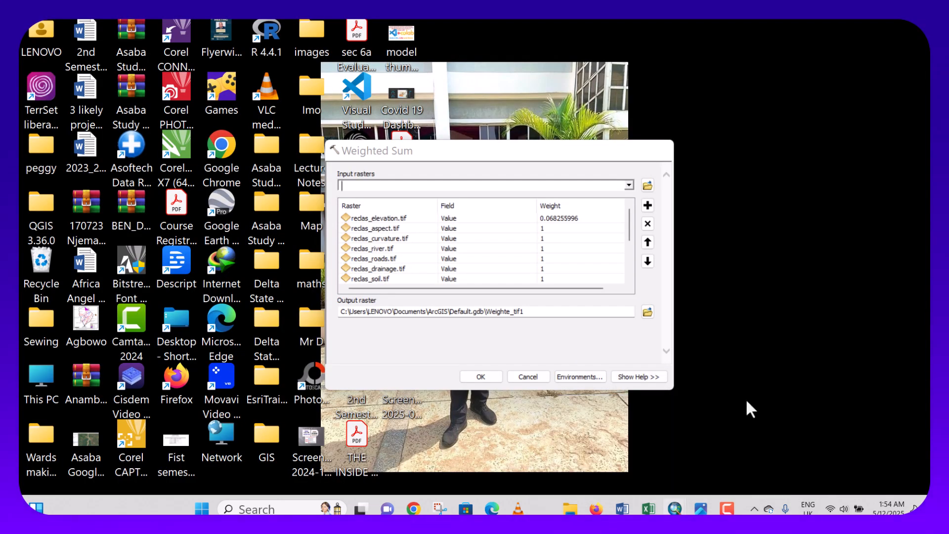
{"action": "left_click", "coordinate": [745, 399]}
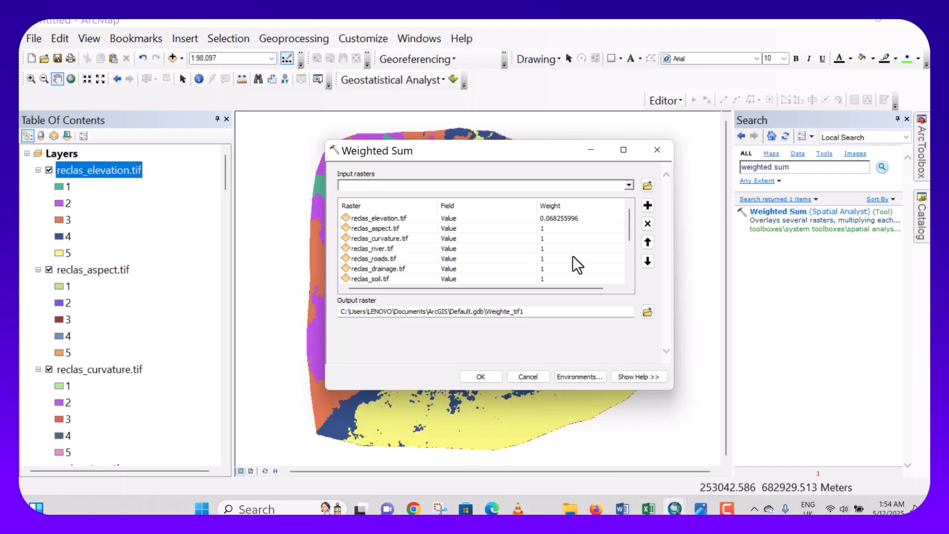
{"action": "left_click", "coordinate": [554, 227]}
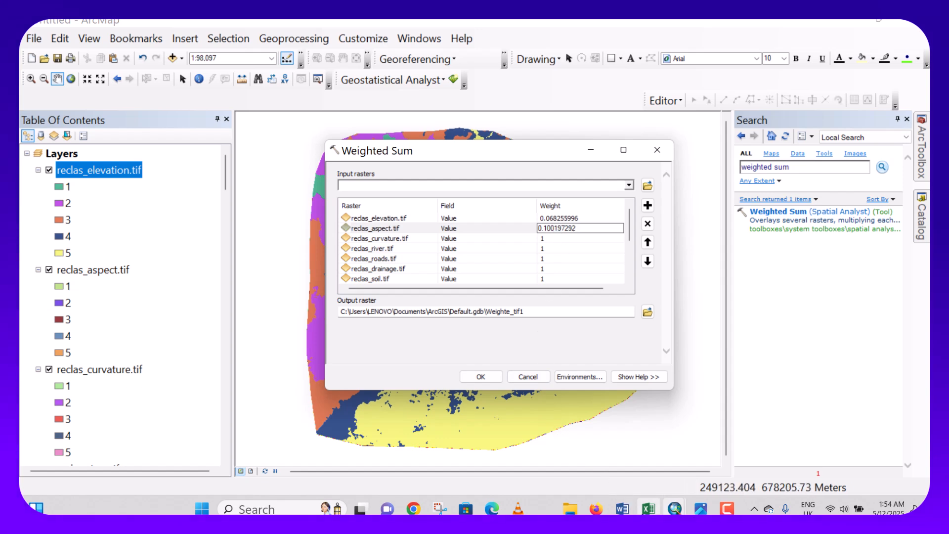
Copy the curvature Importance_RF value from Excel into ArcMap's Weighted Sum as the reclas_curvature.tif weight, 0.111977624
{"action": "left_click", "coordinate": [649, 509]}
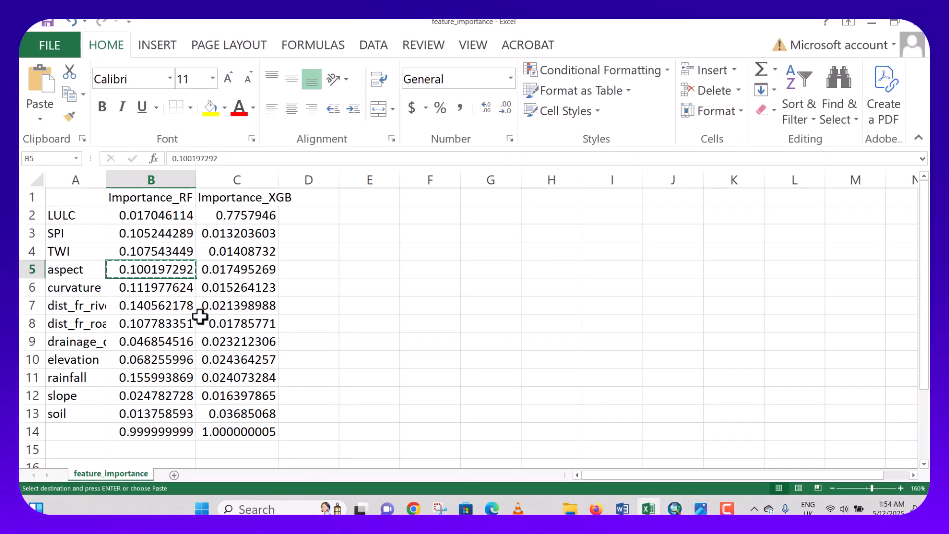
{"action": "left_click", "coordinate": [163, 288]}
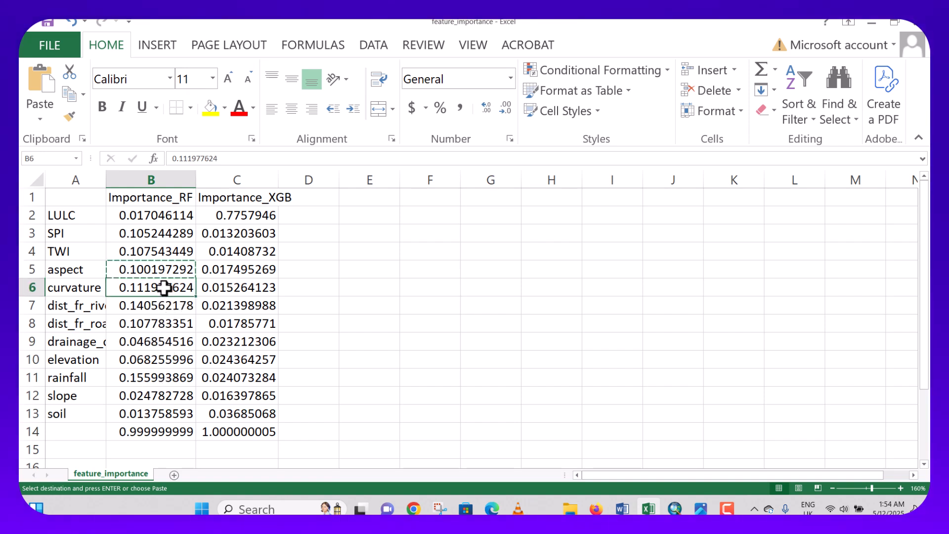
{"action": "key", "text": "ctrl+c"}
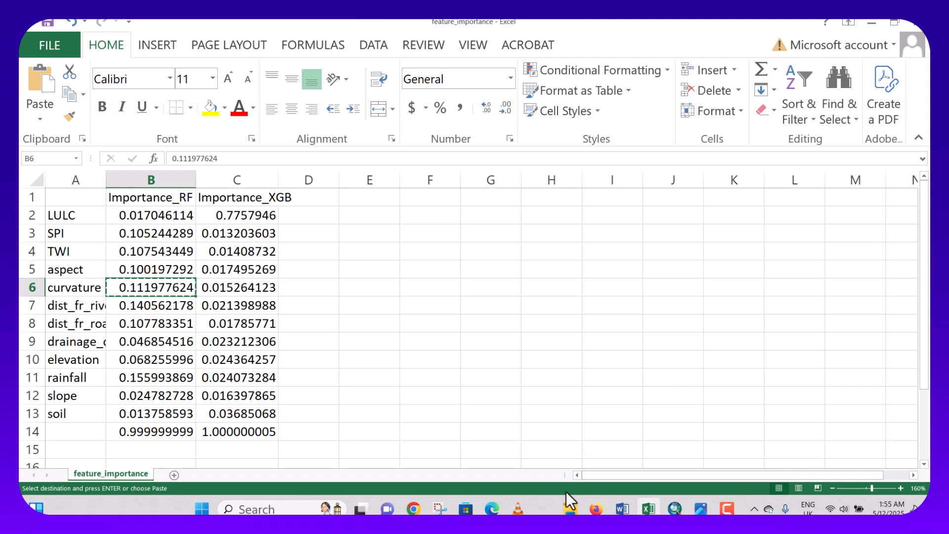
{"action": "mouse_move", "coordinate": [675, 508]}
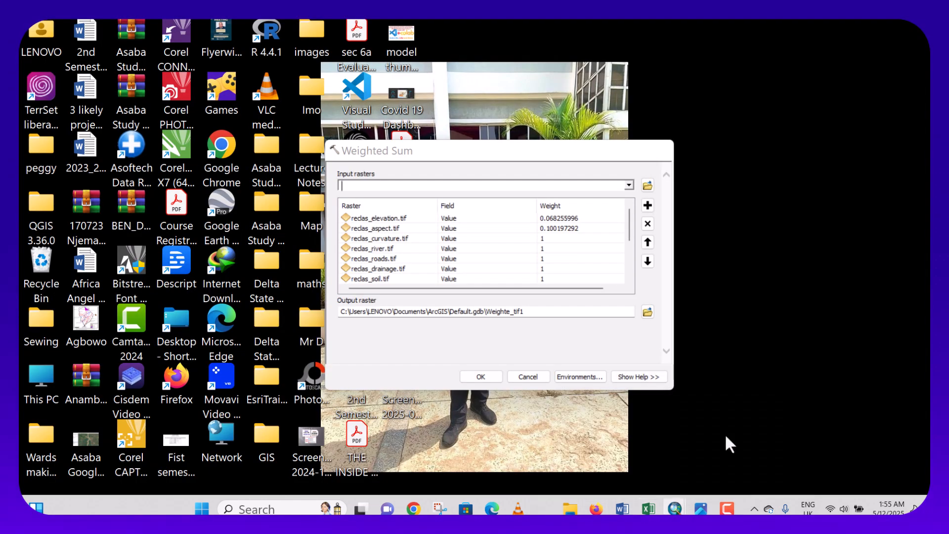
{"action": "left_click", "coordinate": [725, 433]}
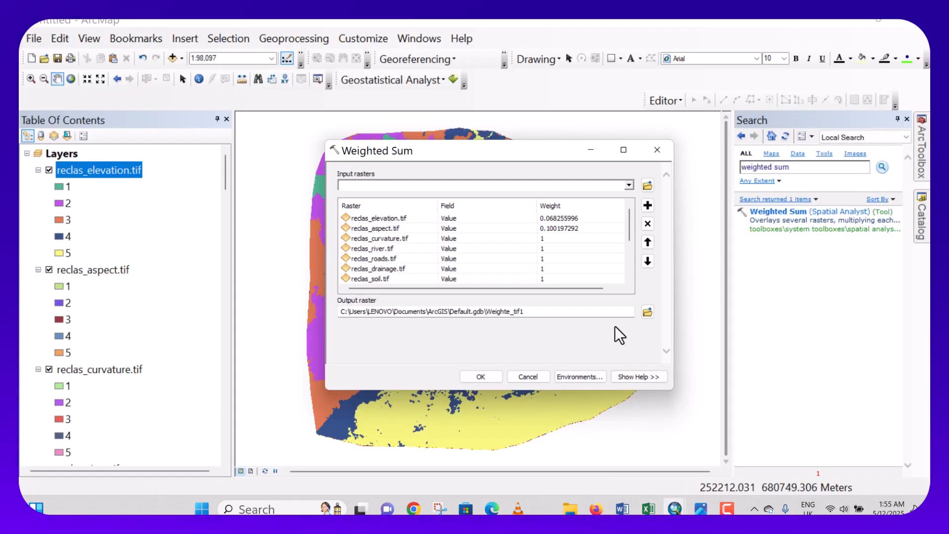
{"action": "left_click", "coordinate": [553, 238]}
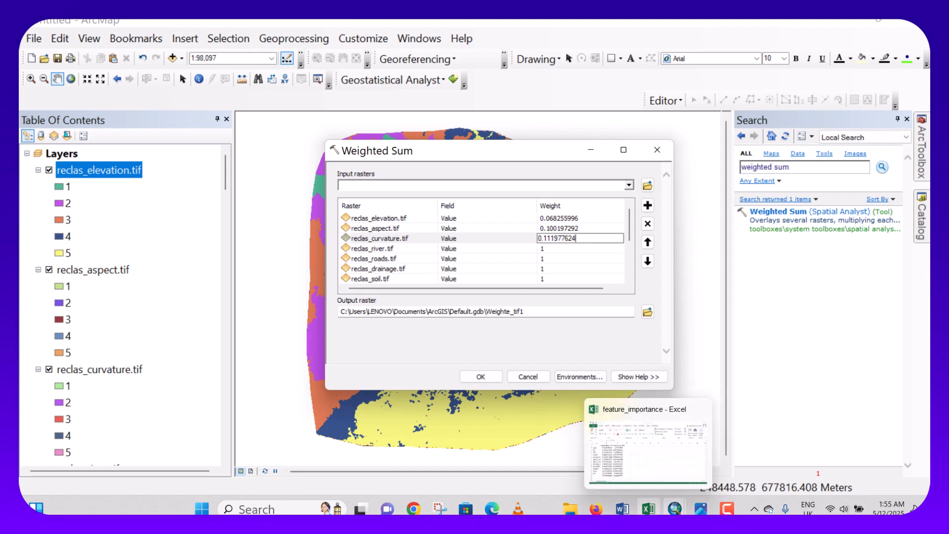
Copy the river-distance Importance_RF value from Excel into ArcMap's Weighted Sum as the reclas_river.tif weight, 0.140562178
{"action": "left_click", "coordinate": [648, 508]}
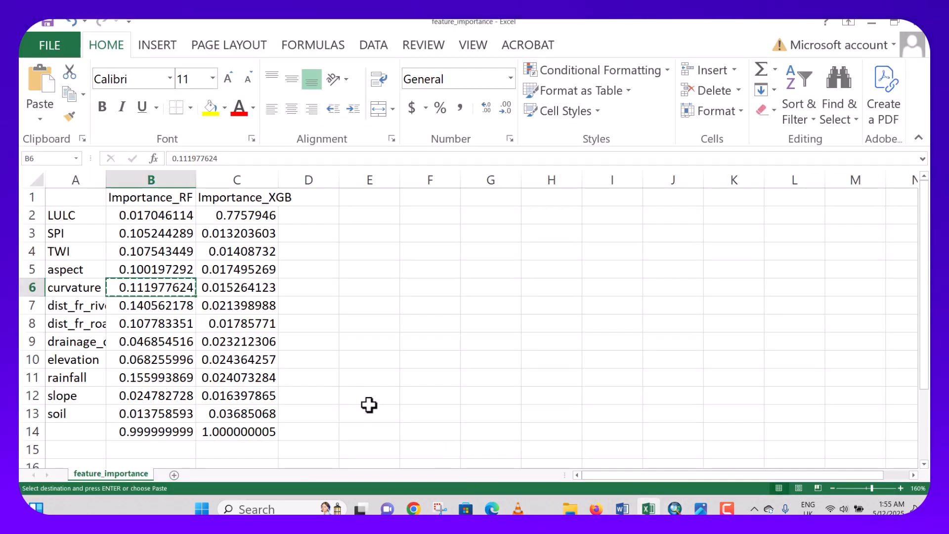
{"action": "left_click", "coordinate": [149, 307]}
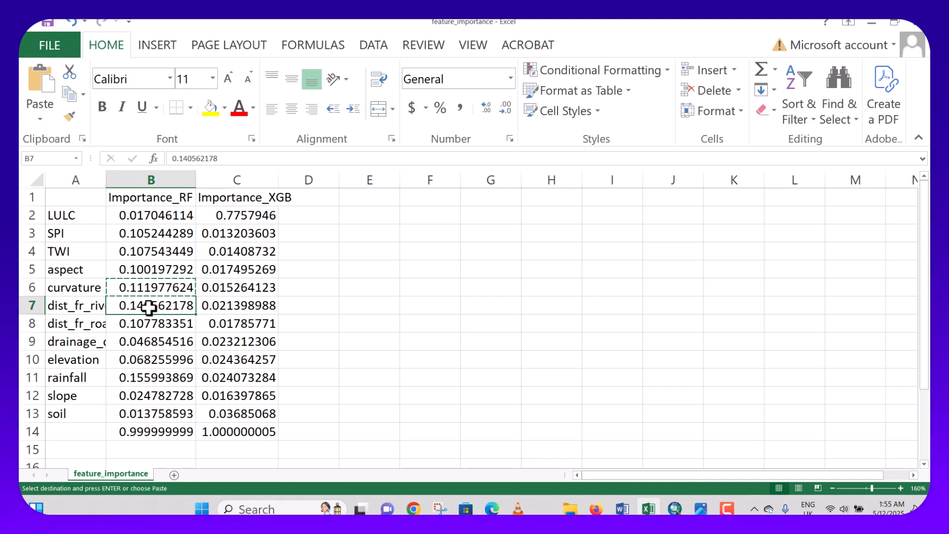
{"action": "key", "text": "ctrl+c"}
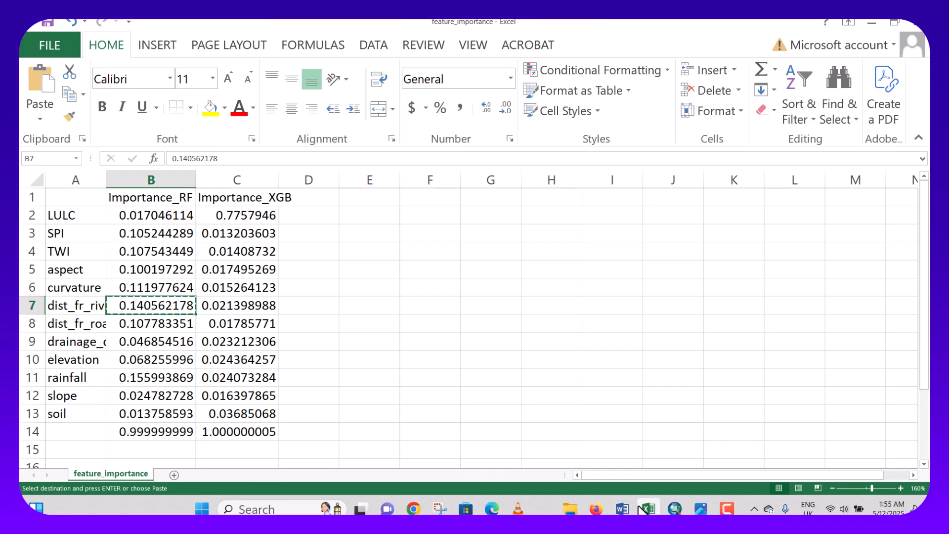
{"action": "left_click", "coordinate": [676, 509]}
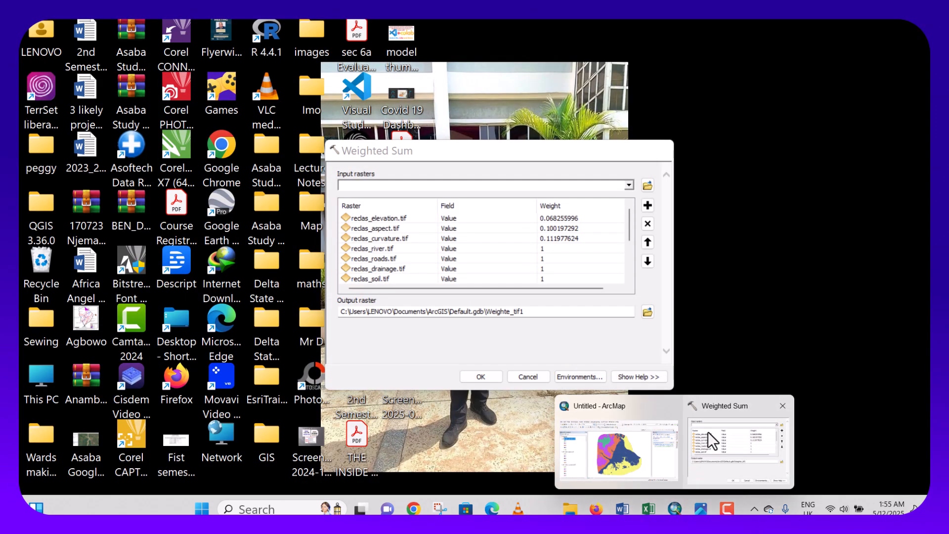
{"action": "left_click", "coordinate": [710, 435]}
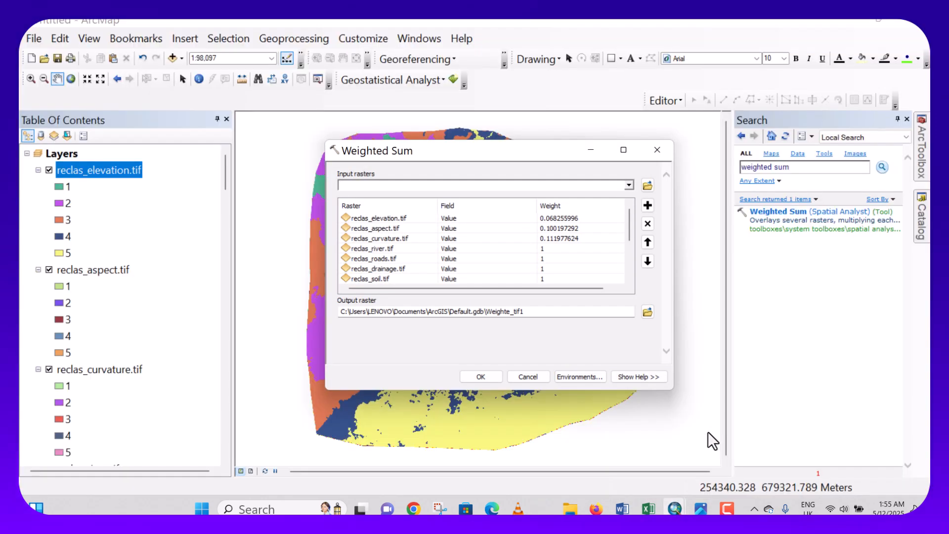
{"action": "left_click", "coordinate": [571, 248]}
{"action": "key", "text": "ctrl+v"}
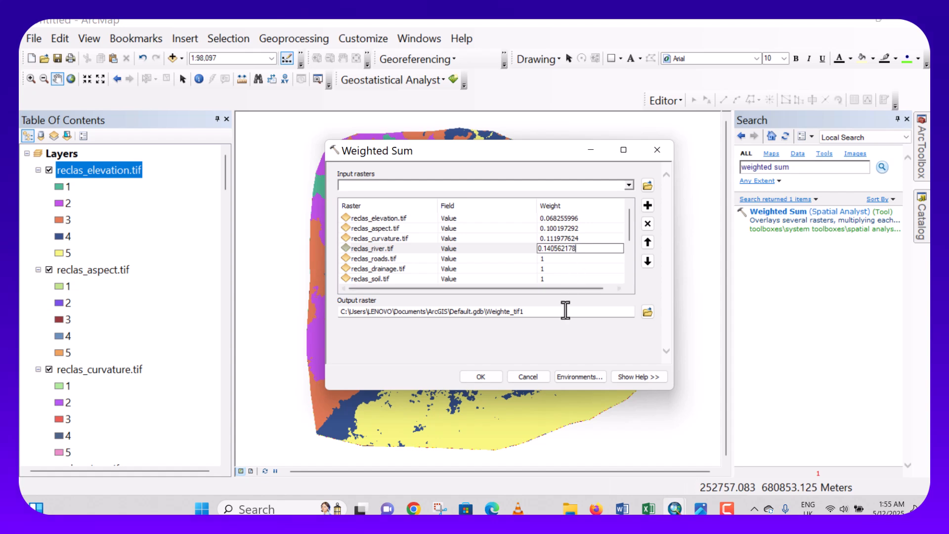
Copy the road-distance Importance_RF value from Excel into ArcMap's Weighted Sum as the reclas_roads.tif weight, 0.107783351
{"action": "left_click", "coordinate": [648, 508]}
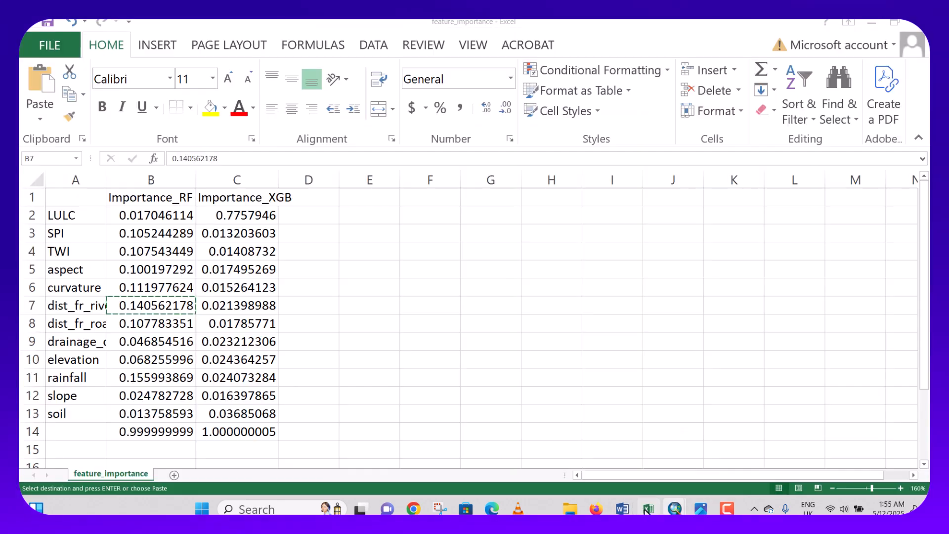
{"action": "left_click", "coordinate": [179, 327]}
{"action": "key", "text": "ctrl+c"}
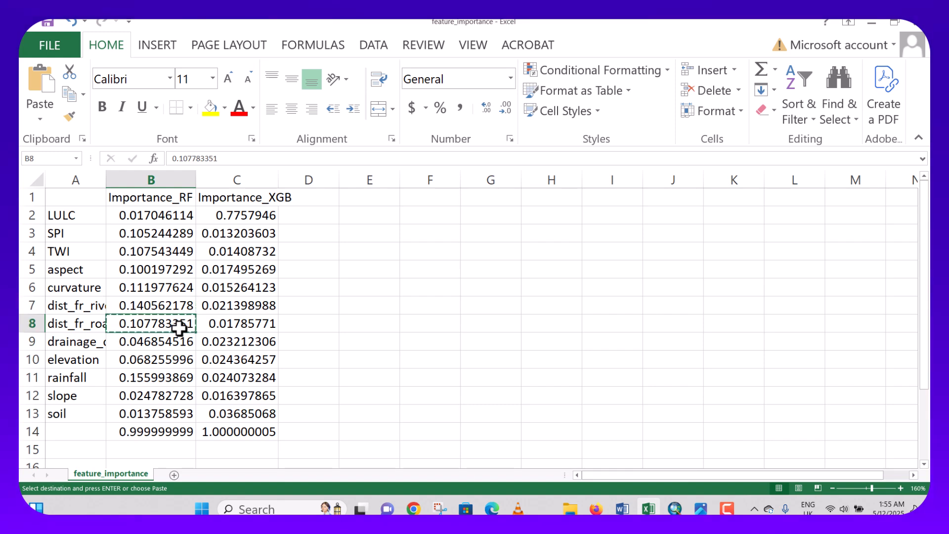
{"action": "mouse_move", "coordinate": [675, 507]}
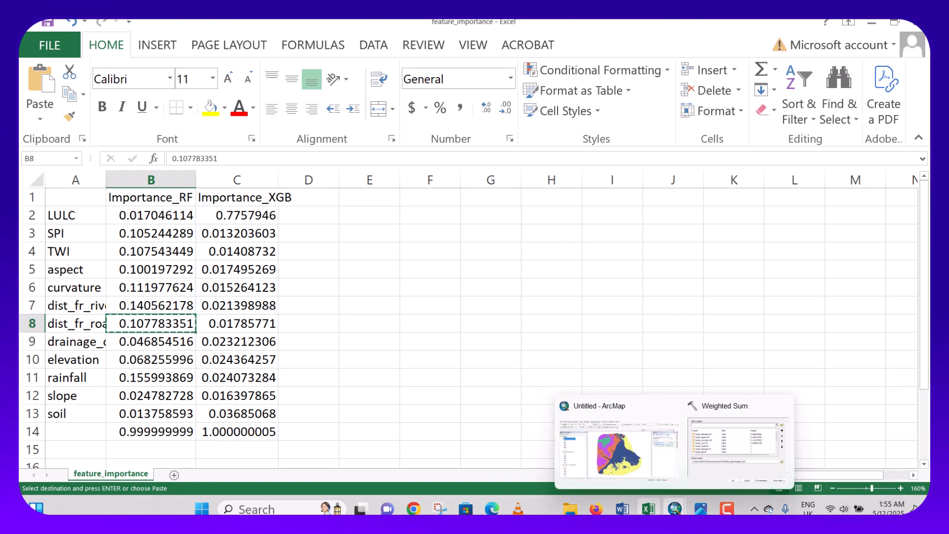
{"action": "left_click", "coordinate": [733, 439]}
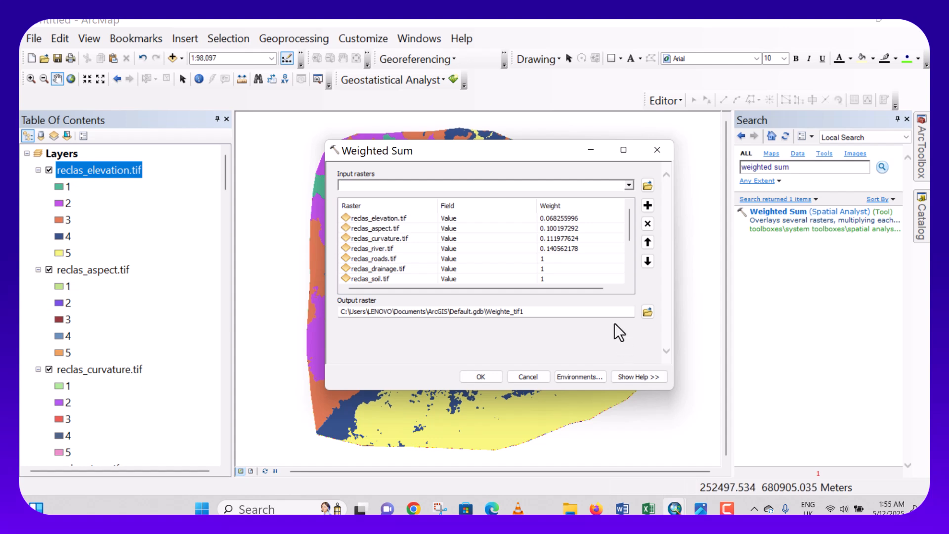
{"action": "left_click", "coordinate": [560, 259]}
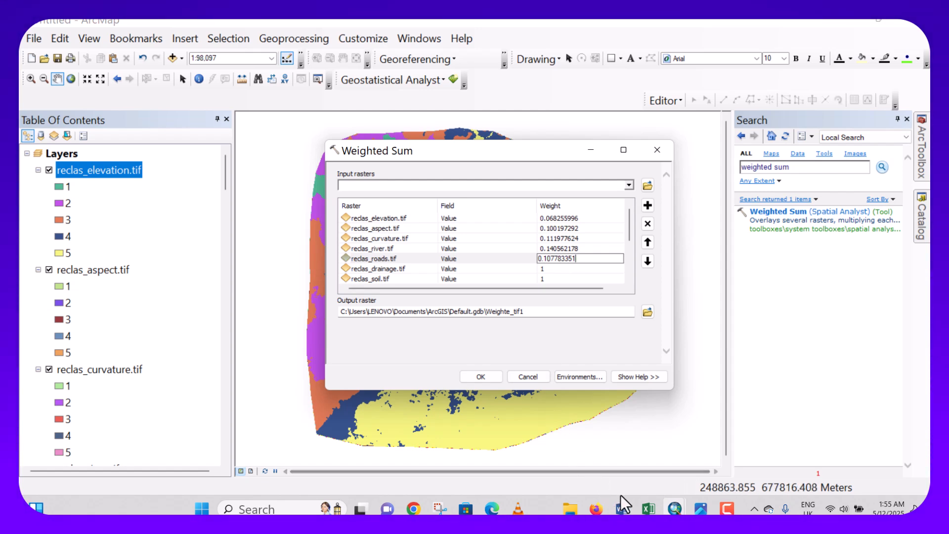
Copy the drainage Importance_RF value from Excel into ArcMap's Weighted Sum as the reclas_drainage.tif weight, 0.046854516
{"action": "left_click", "coordinate": [648, 508]}
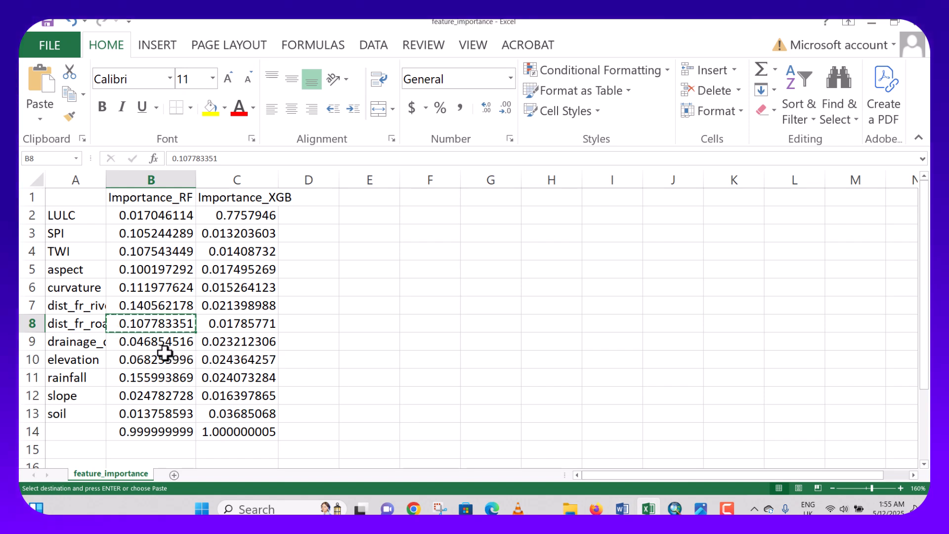
{"action": "left_click", "coordinate": [155, 342]}
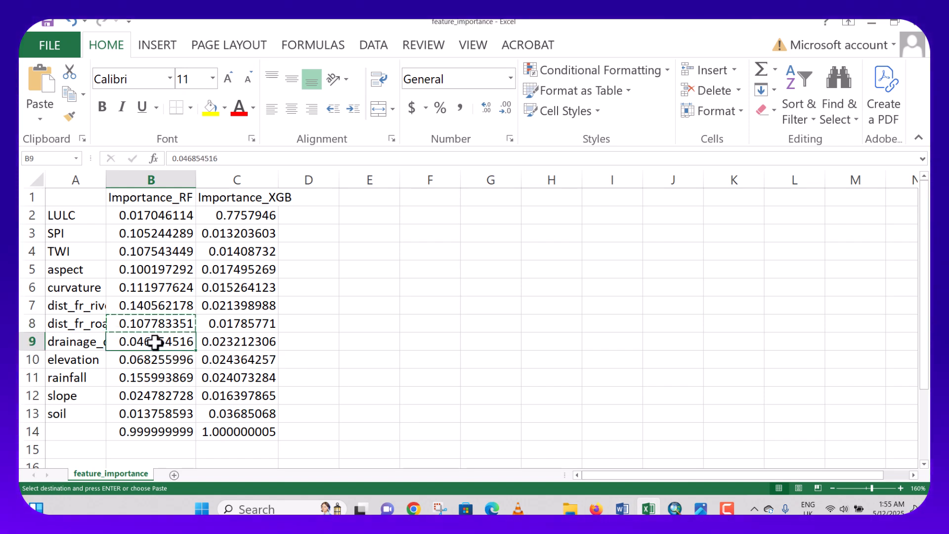
{"action": "key", "text": "ctrl+c"}
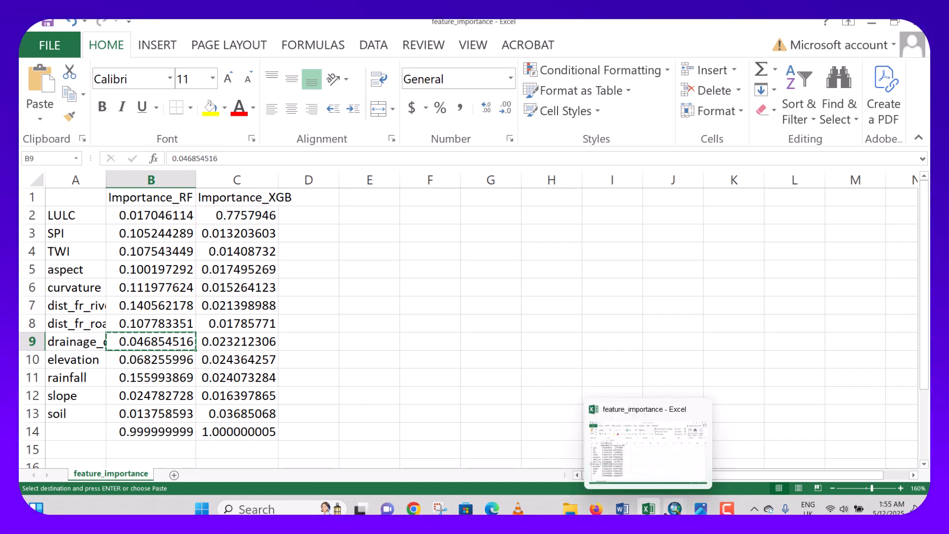
{"action": "mouse_move", "coordinate": [675, 509]}
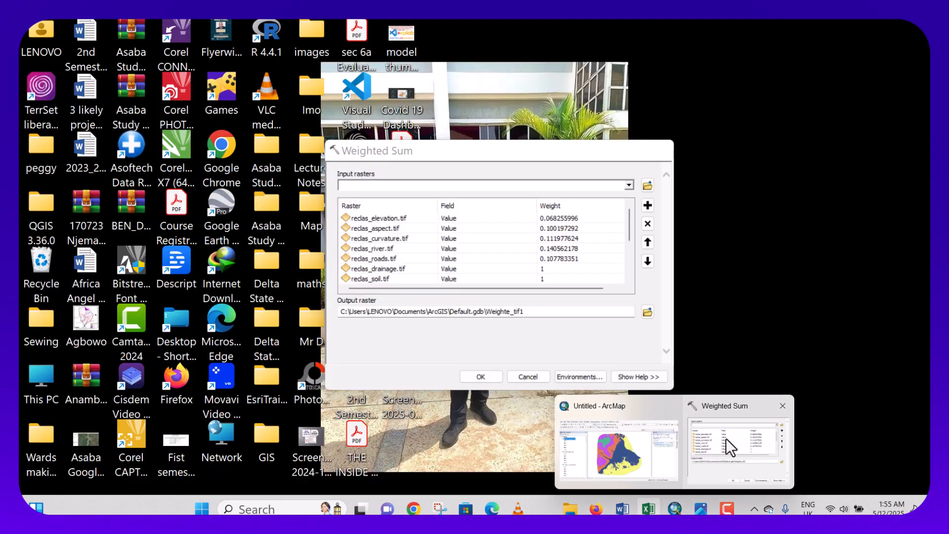
{"action": "left_click", "coordinate": [726, 438]}
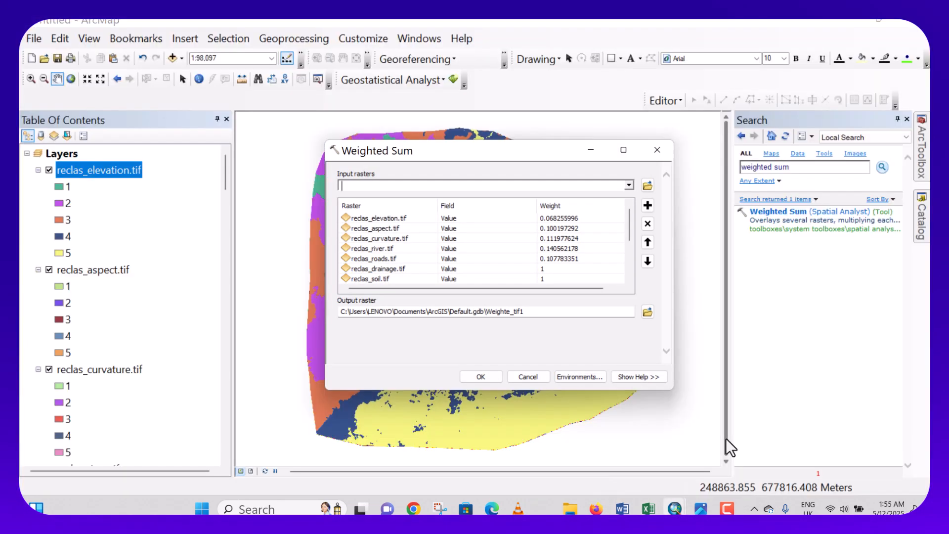
{"action": "left_click", "coordinate": [553, 268]}
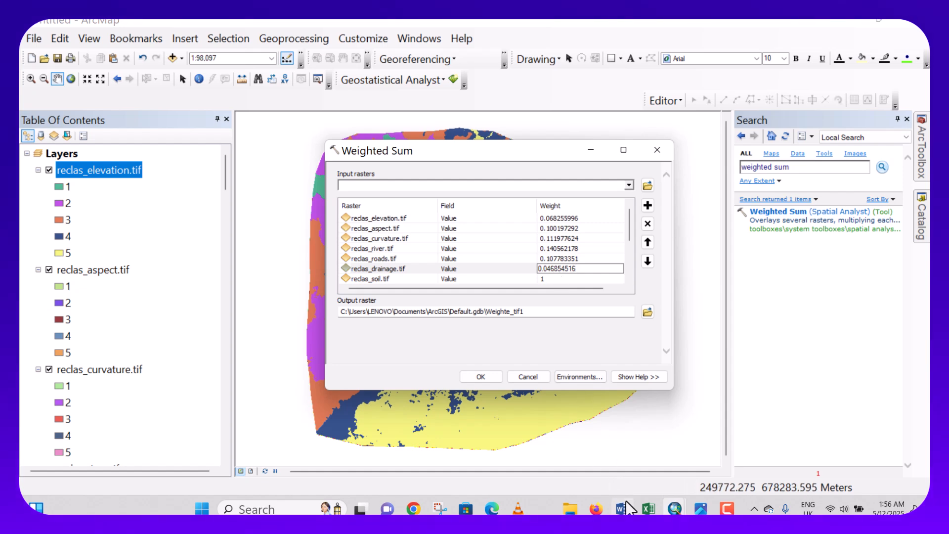
Copy the soil Importance_RF value from Excel into ArcMap's Weighted Sum as the reclas_soil.tif weight, 0.013758593
{"action": "left_click", "coordinate": [647, 510]}
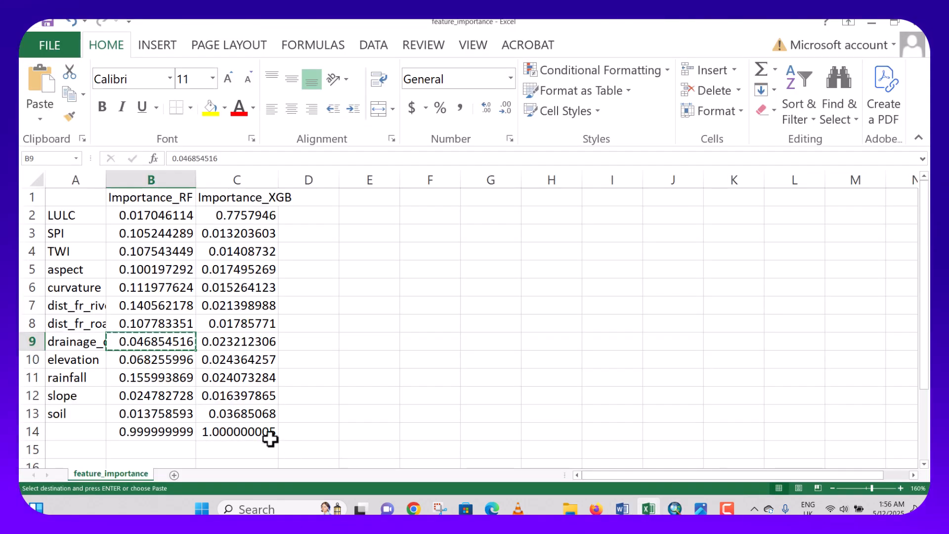
{"action": "left_click", "coordinate": [144, 418]}
{"action": "key", "text": "ctrl+c"}
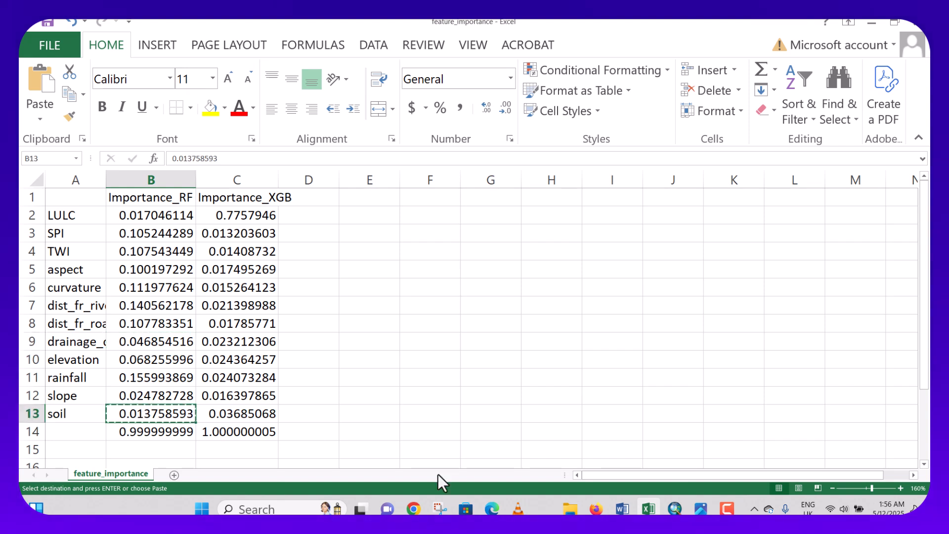
{"action": "mouse_move", "coordinate": [674, 506]}
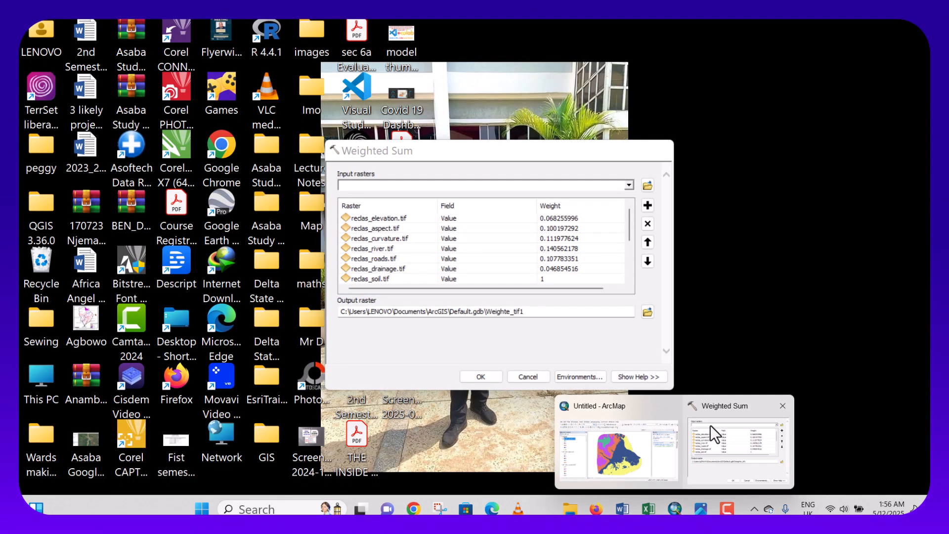
{"action": "left_click", "coordinate": [711, 425]}
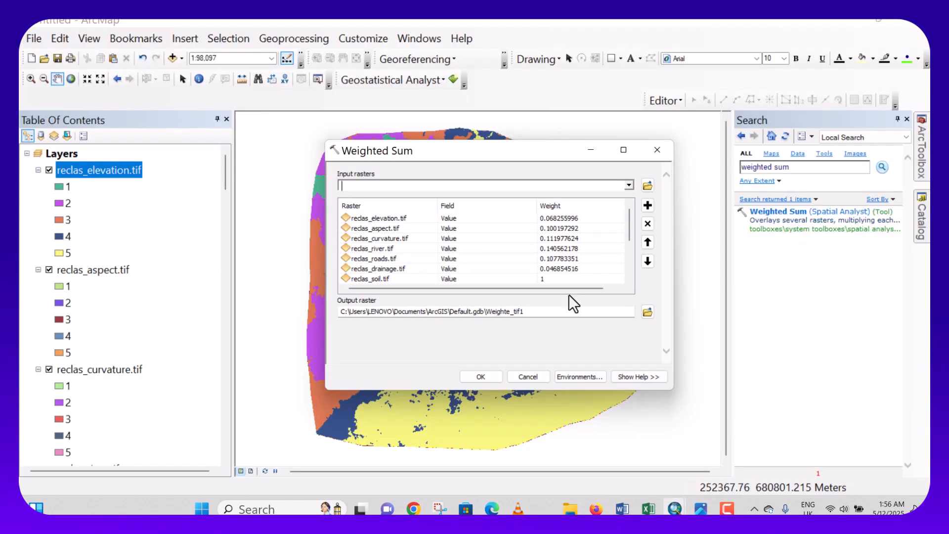
{"action": "left_click", "coordinate": [554, 277]}
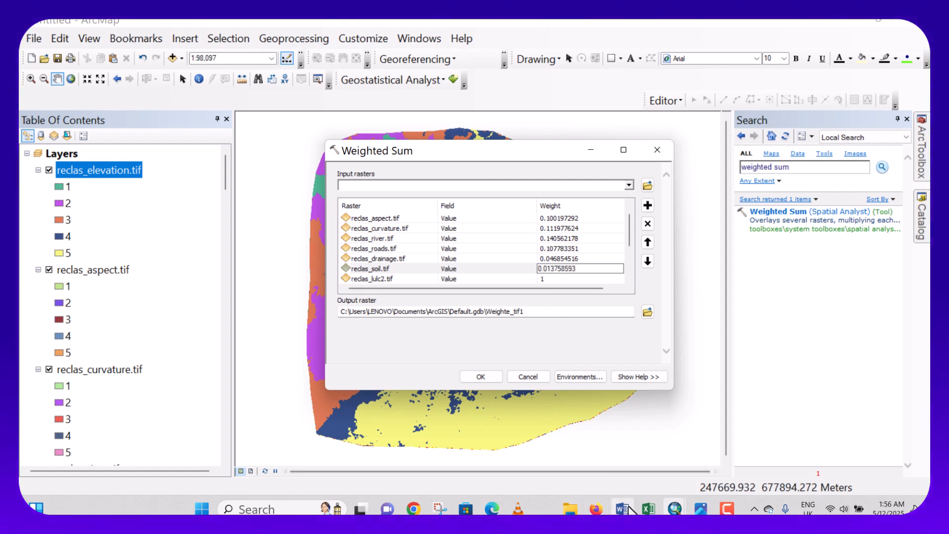
Copy the LULC Importance_RF value from Excel into ArcMap's Weighted Sum as the reclas_lulc2.tif weight, 0.017046114
{"action": "left_click", "coordinate": [649, 509]}
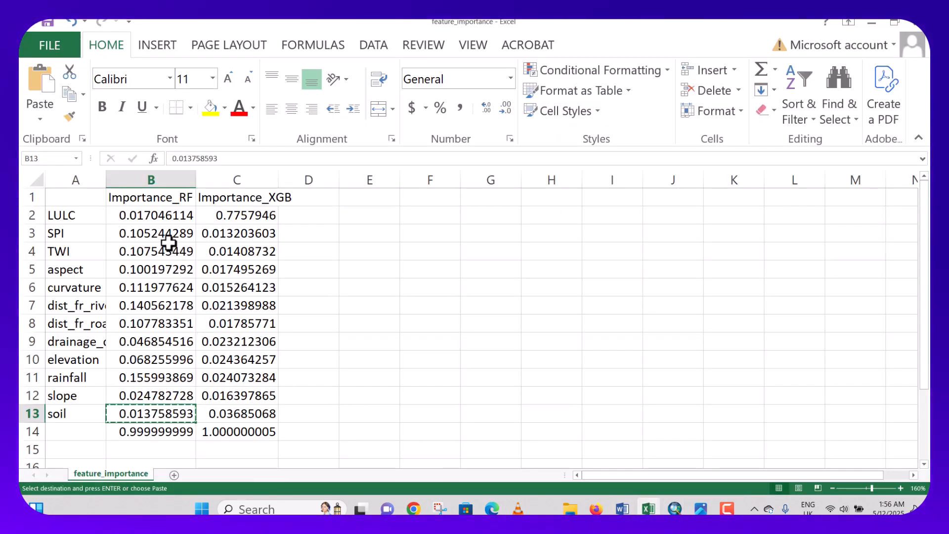
{"action": "left_click", "coordinate": [157, 216]}
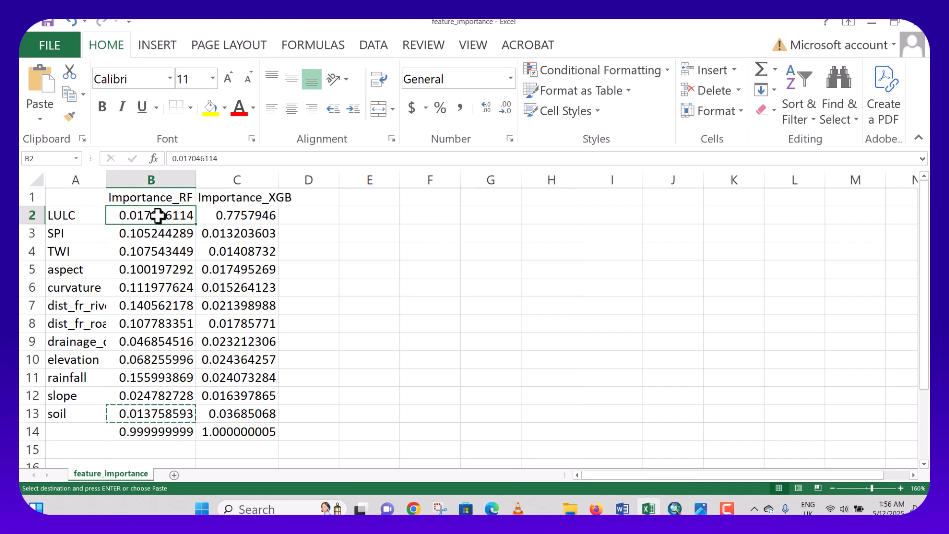
{"action": "key", "text": "ctrl+c"}
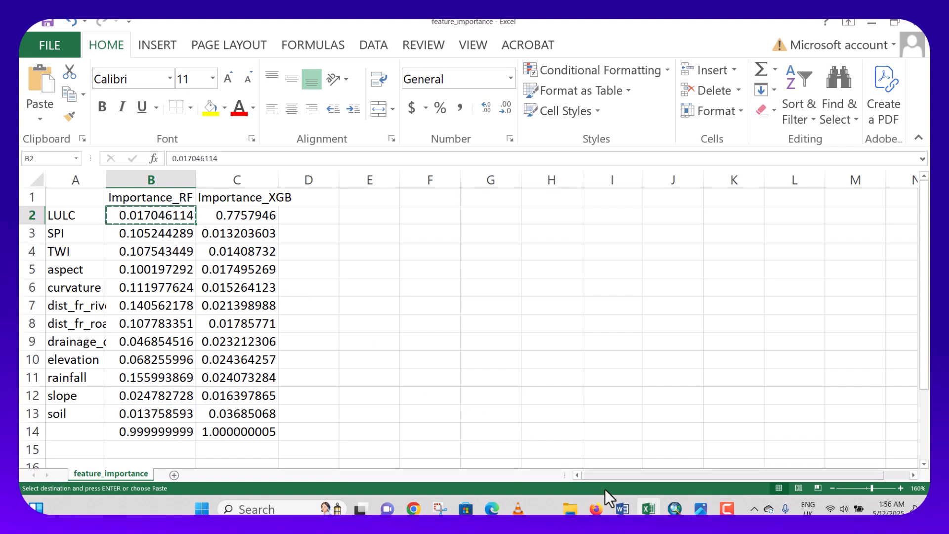
{"action": "mouse_move", "coordinate": [675, 512]}
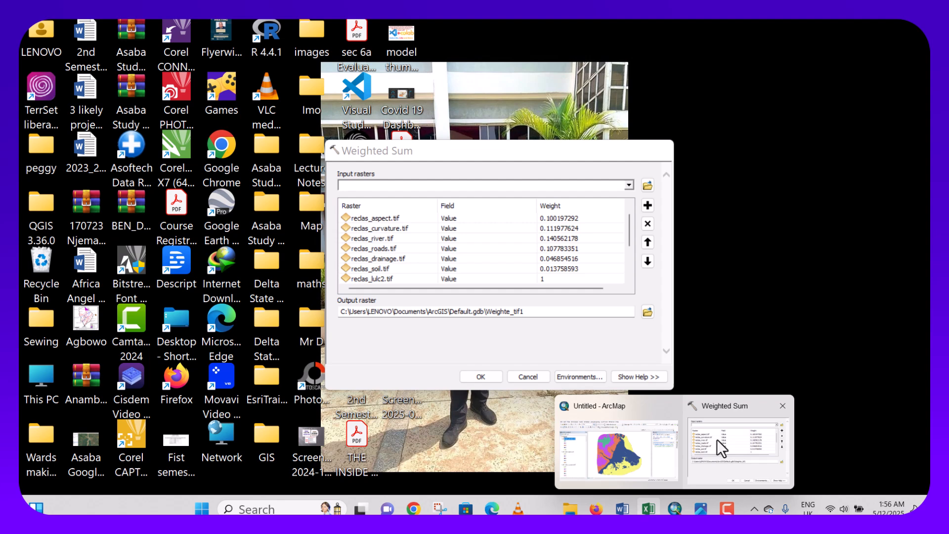
{"action": "left_click", "coordinate": [717, 439]}
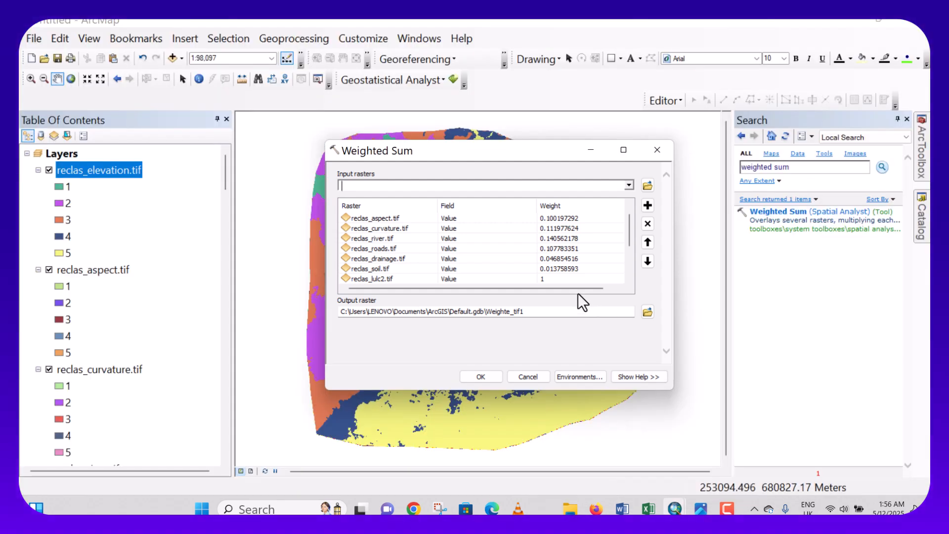
{"action": "left_click", "coordinate": [552, 278]}
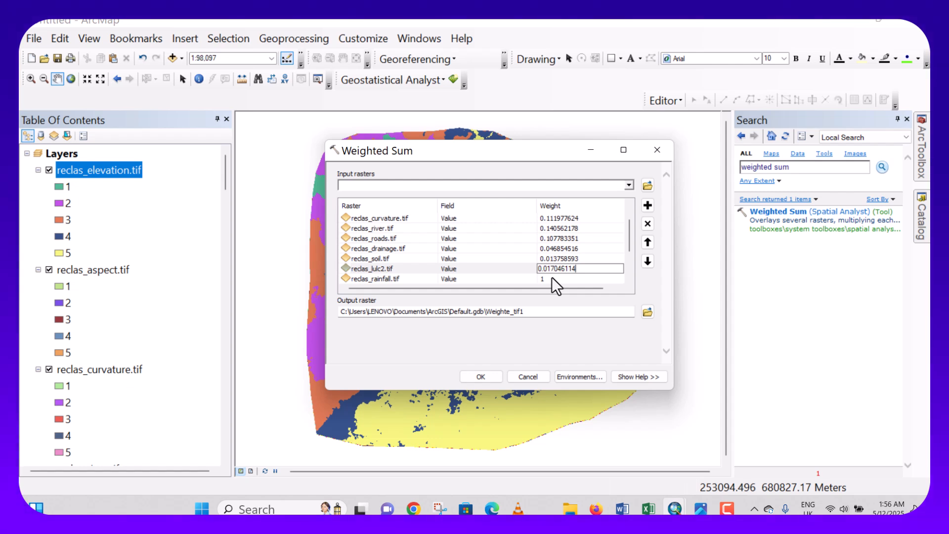
Copy the rainfall Importance_RF value from Excel into ArcMap's Weighted Sum as the reclas_rainfall.tif weight, 0.155993869
{"action": "left_click", "coordinate": [649, 509]}
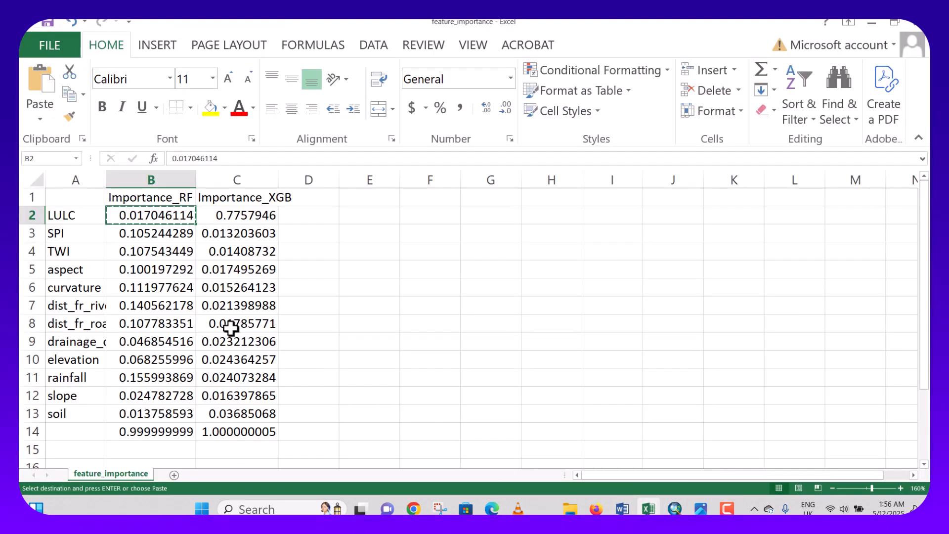
{"action": "left_click", "coordinate": [149, 379]}
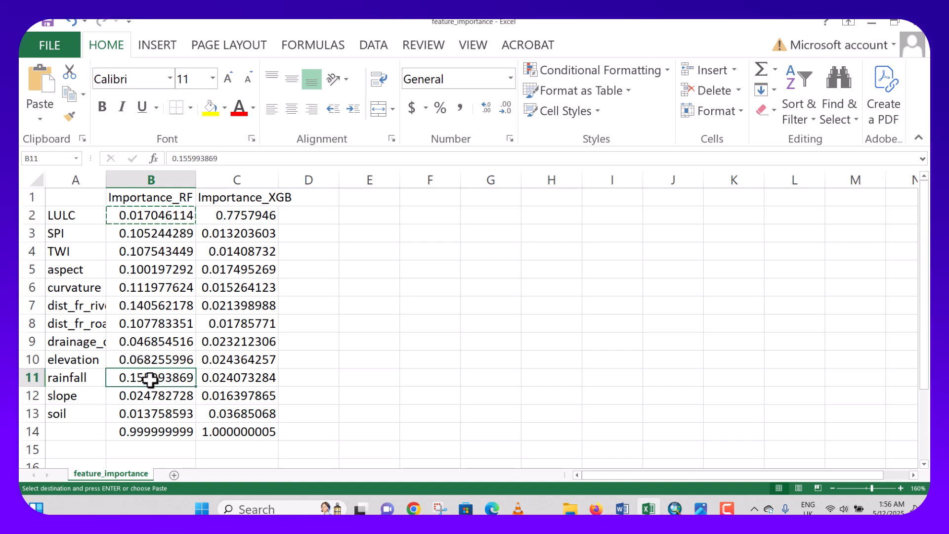
{"action": "key", "text": "ctrl+c"}
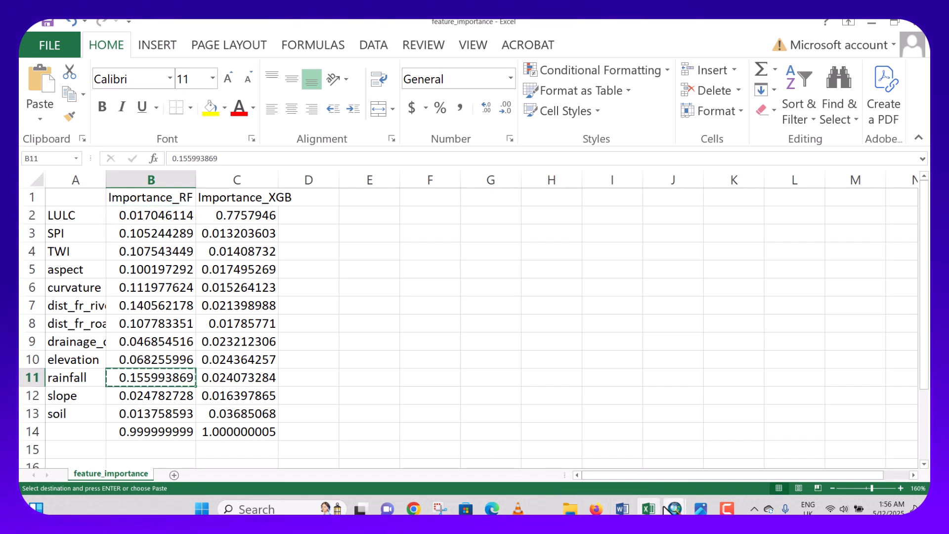
{"action": "mouse_move", "coordinate": [675, 512]}
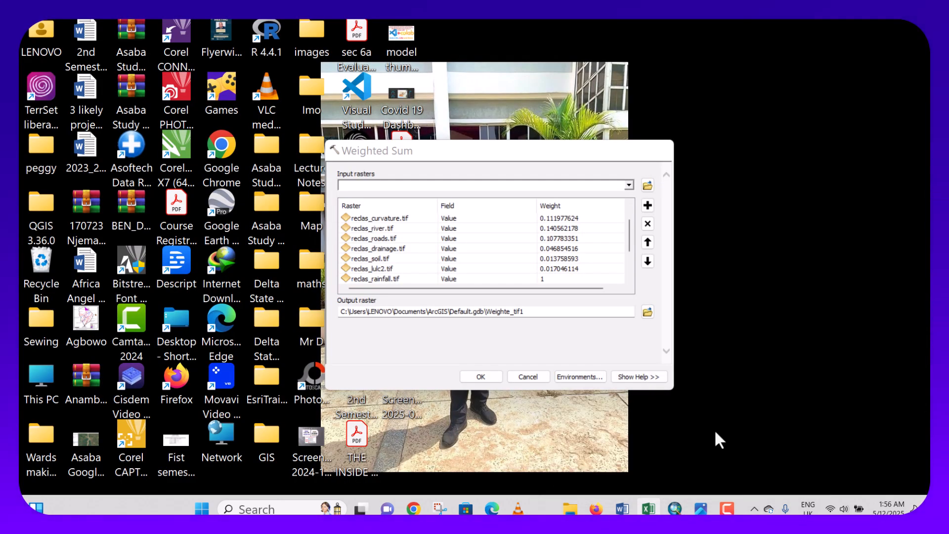
{"action": "left_click", "coordinate": [715, 431]}
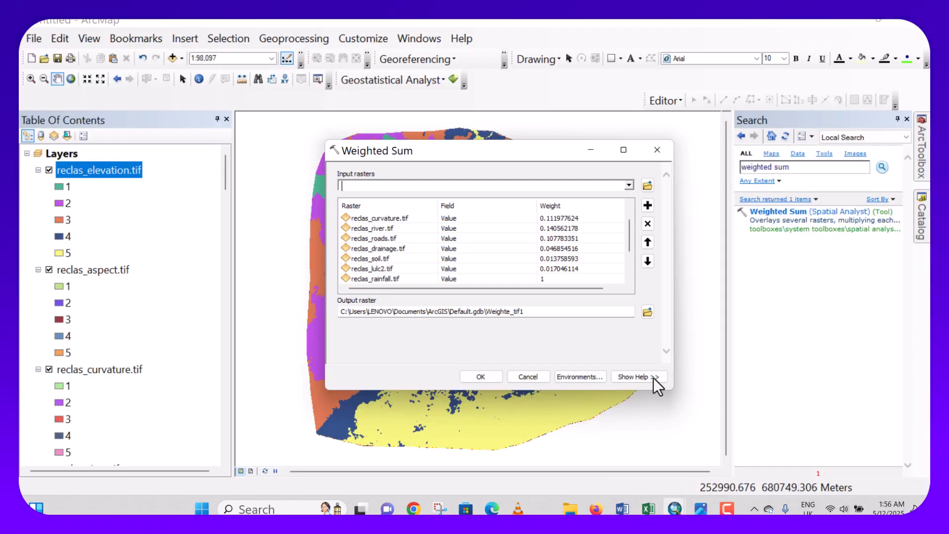
{"action": "left_click", "coordinate": [548, 277]}
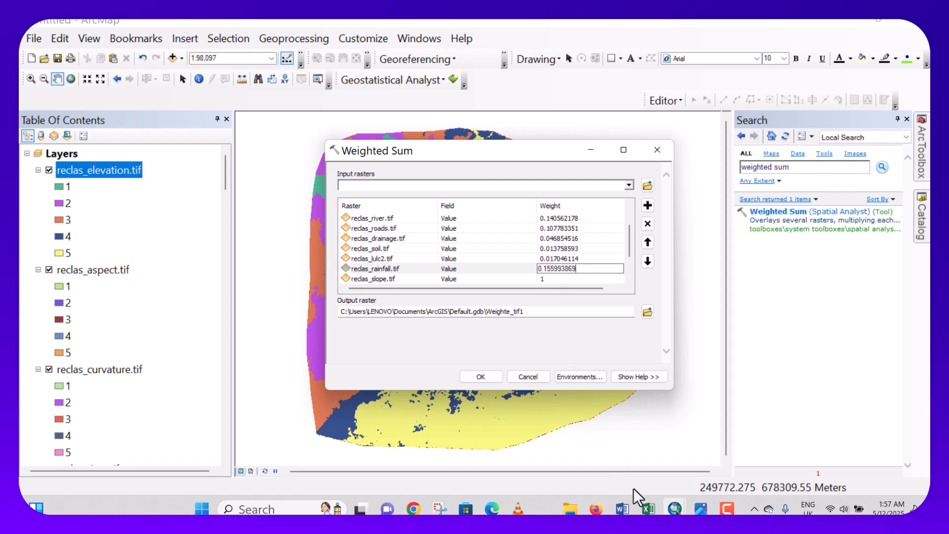
Copy the slope Importance_RF value from Excel into ArcMap's Weighted Sum as the reclas_slope.tif weight, 0.024782728
{"action": "left_click", "coordinate": [650, 509]}
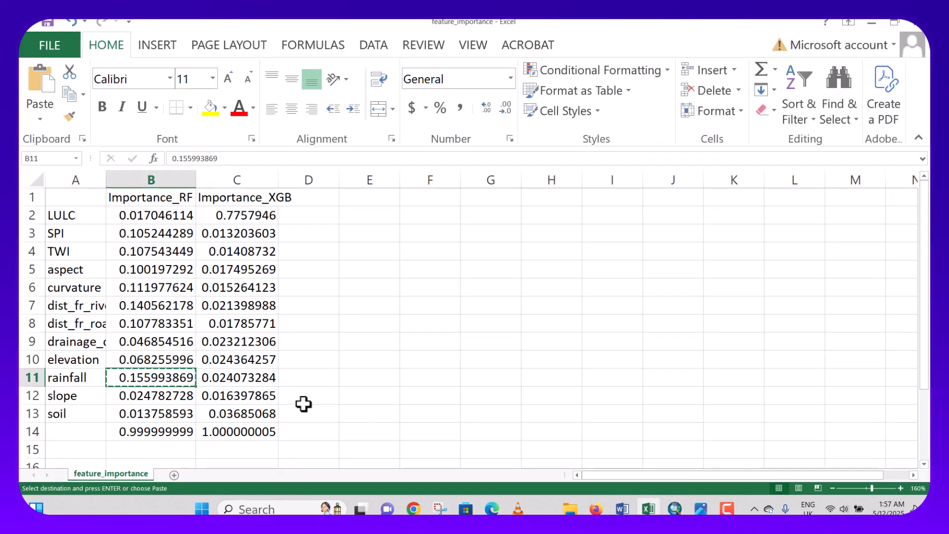
{"action": "left_click", "coordinate": [168, 396]}
{"action": "key", "text": "ctrl+c"}
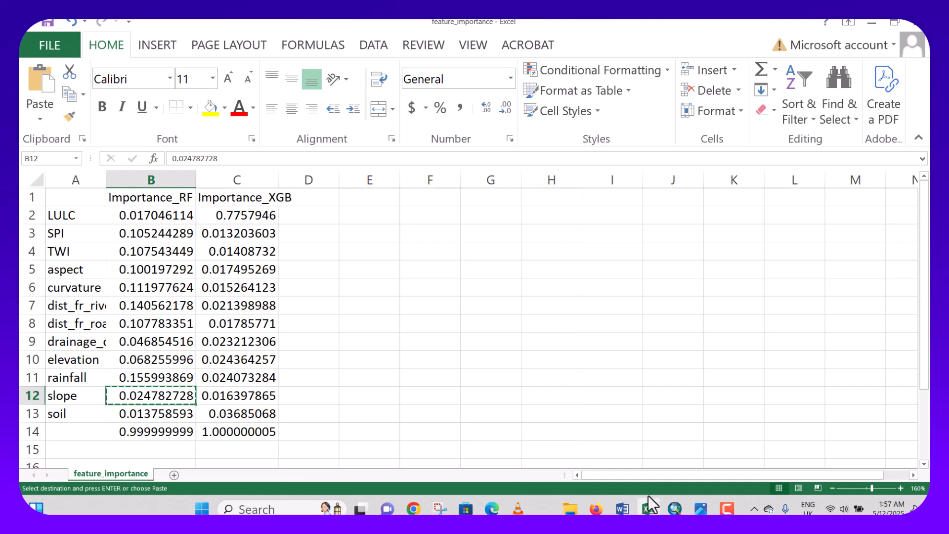
{"action": "mouse_move", "coordinate": [676, 509]}
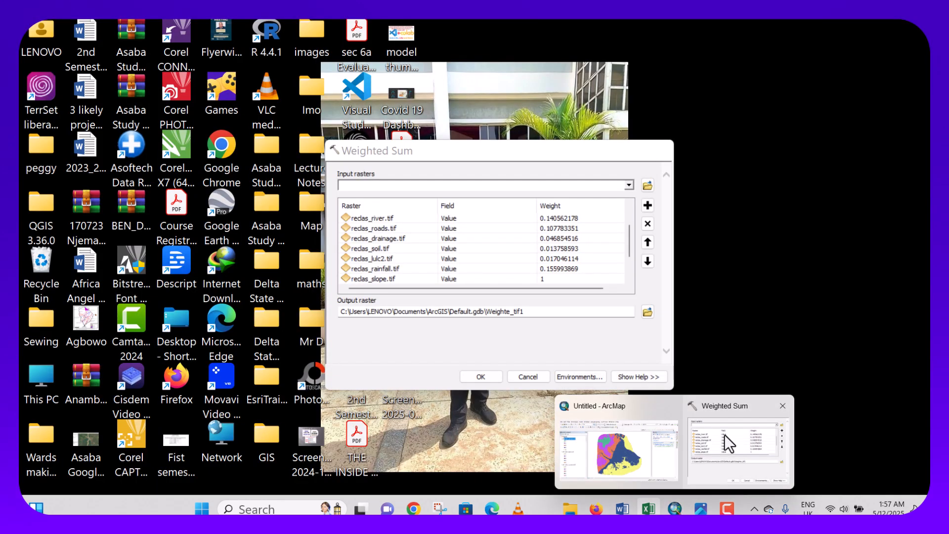
{"action": "left_click", "coordinate": [725, 435]}
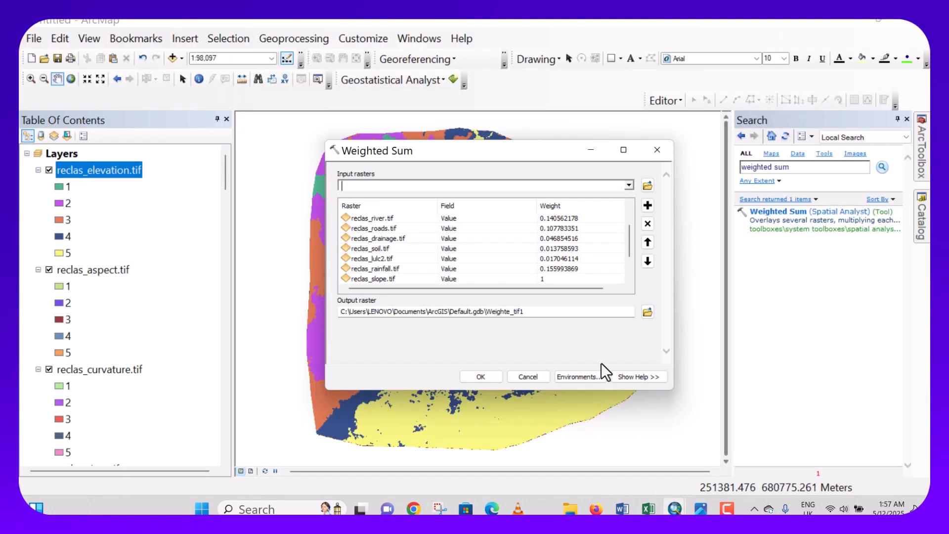
{"action": "left_click", "coordinate": [554, 278]}
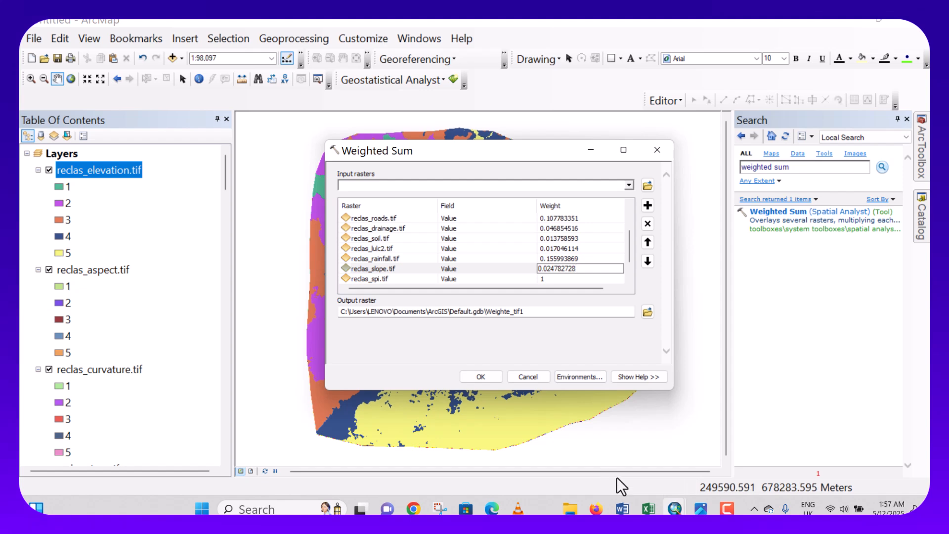
Copy the SPI Importance_RF value from Excel into ArcMap's Weighted Sum as the reclas_spi.tif weight, 0.105244289
{"action": "left_click", "coordinate": [650, 509]}
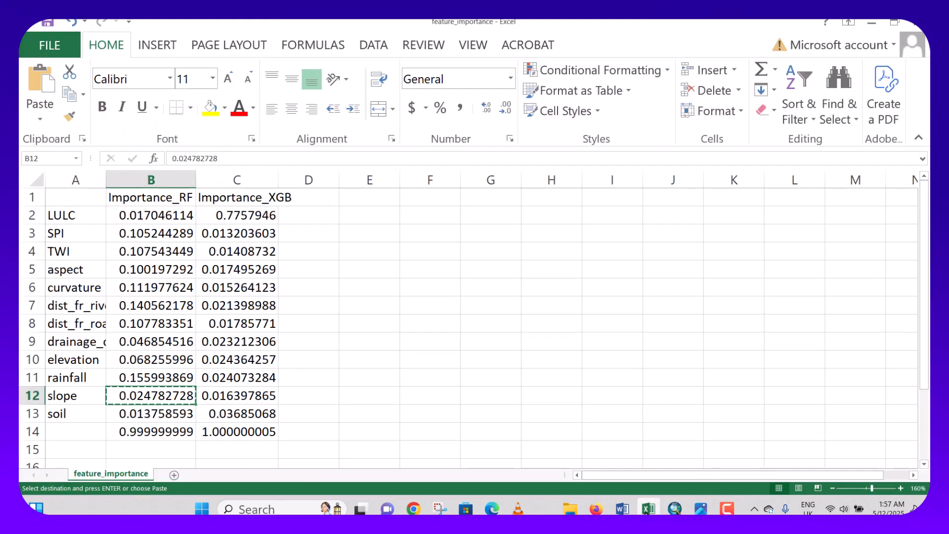
{"action": "left_click", "coordinate": [154, 236]}
{"action": "key", "text": "ctrl+c"}
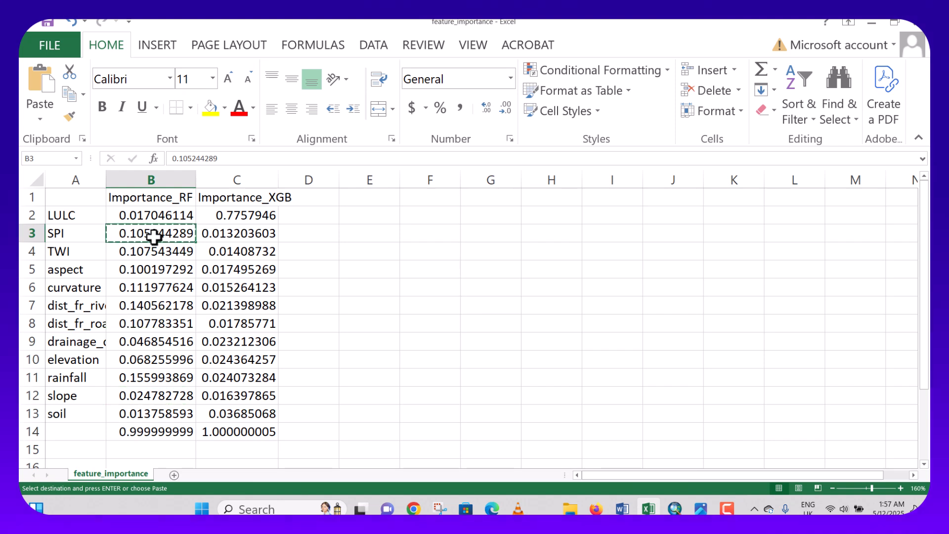
{"action": "mouse_move", "coordinate": [673, 509]}
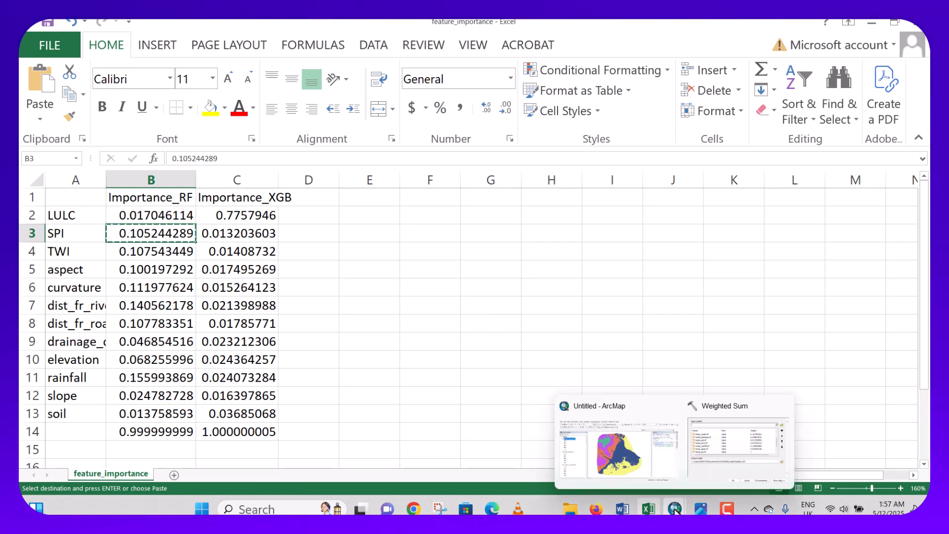
{"action": "left_click", "coordinate": [732, 440]}
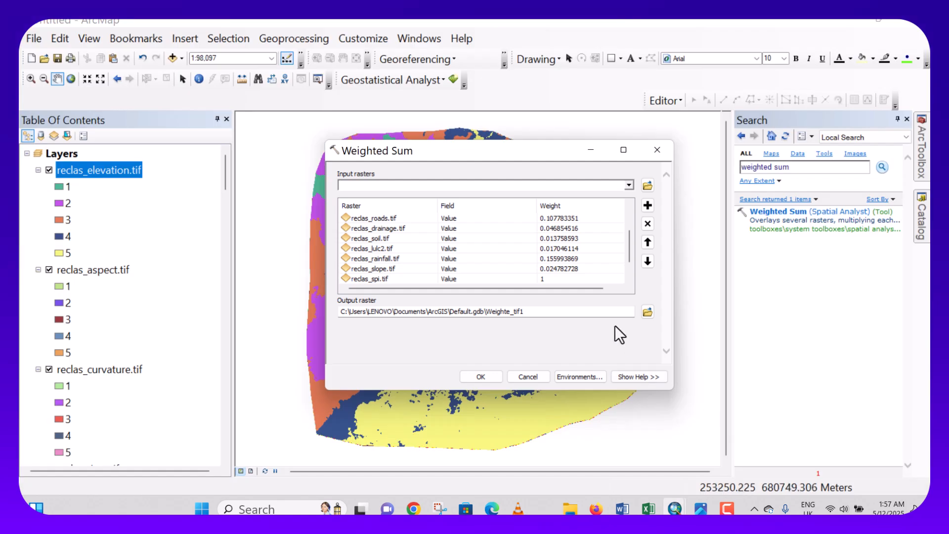
{"action": "left_click", "coordinate": [556, 276]}
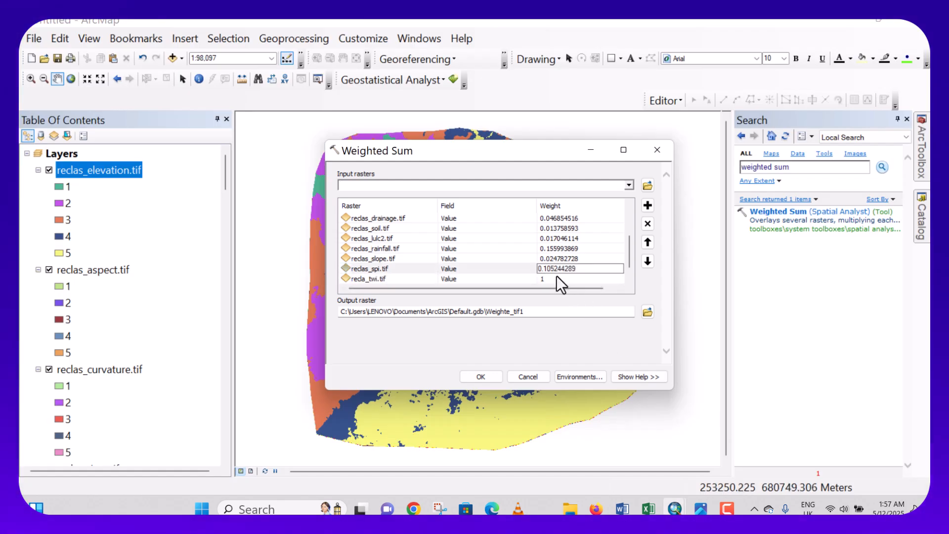
Copy the TWI Importance_RF value from Excel into ArcMap's Weighted Sum as the recla_twi.tif weight, 0.107543449
{"action": "mouse_move", "coordinate": [648, 509]}
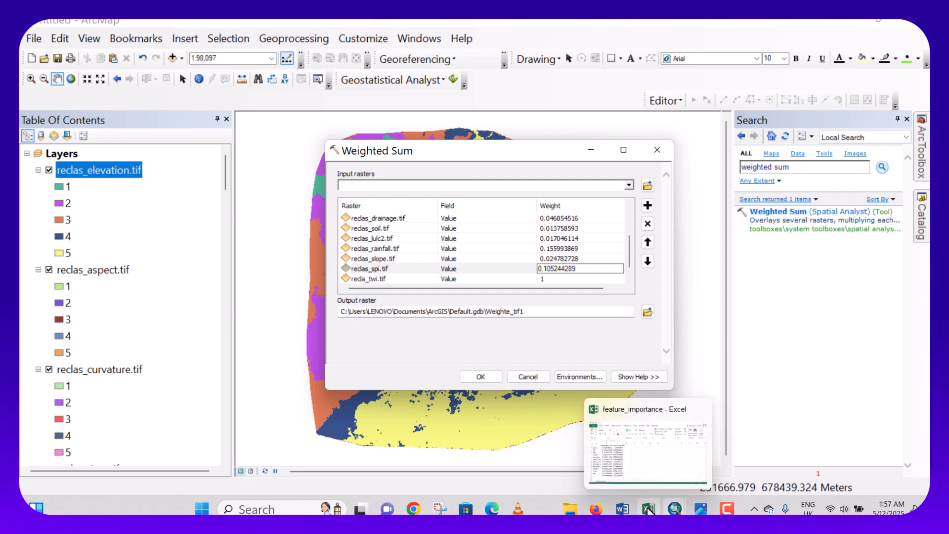
{"action": "left_click", "coordinate": [648, 509]}
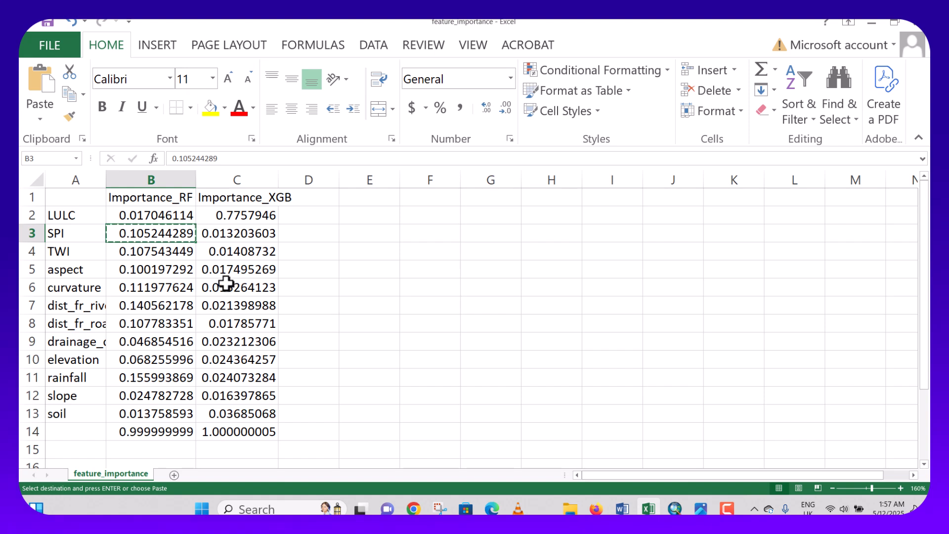
{"action": "left_click", "coordinate": [160, 252]}
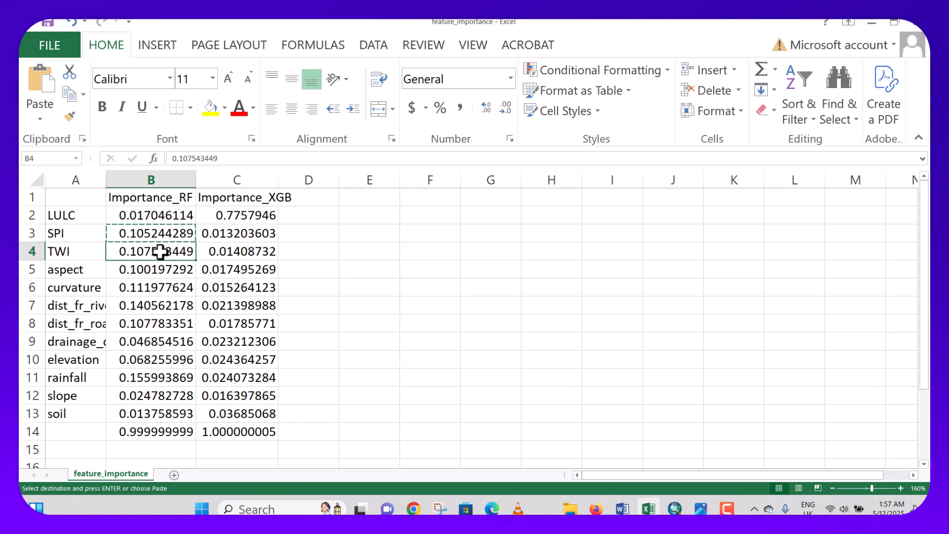
{"action": "key", "text": "ctrl+c"}
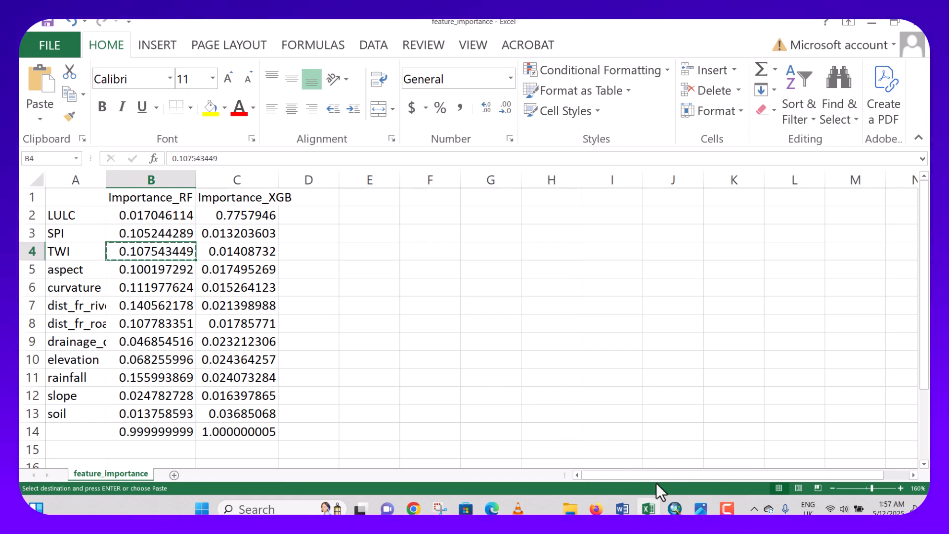
{"action": "mouse_move", "coordinate": [675, 511]}
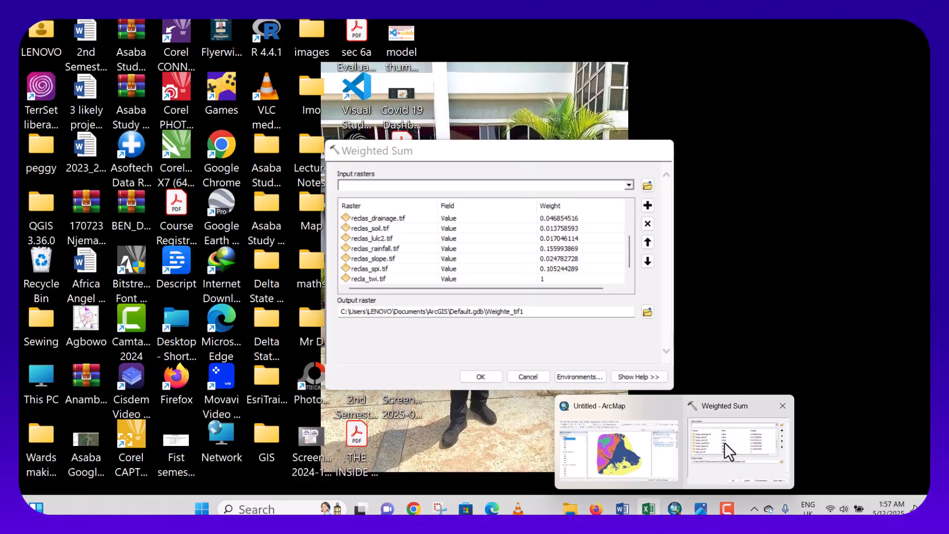
{"action": "left_click", "coordinate": [725, 443]}
{"action": "left_click", "coordinate": [574, 279]}
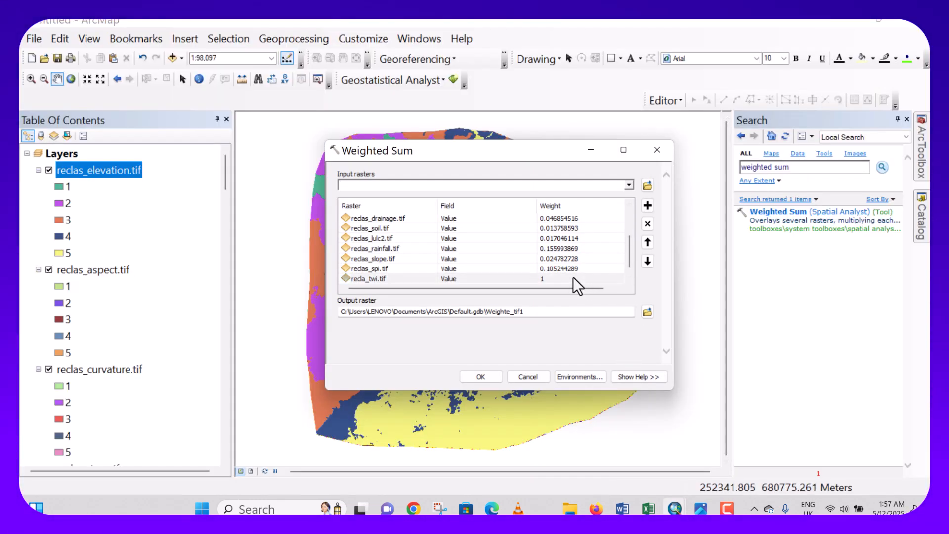
{"action": "key", "text": "ctrl+v"}
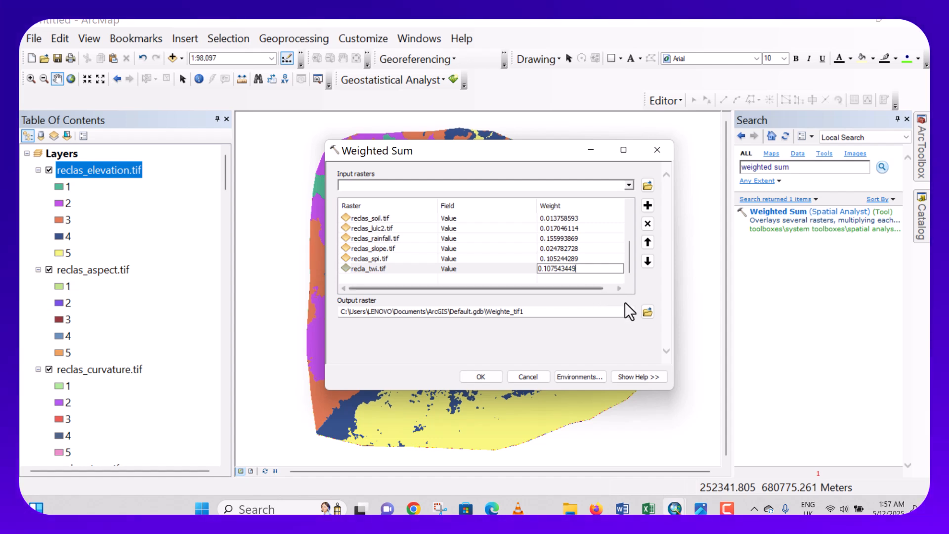
Set the Weighted Sum output raster to risk_map.tif in the Training folder and run the tool
{"action": "left_click", "coordinate": [646, 311]}
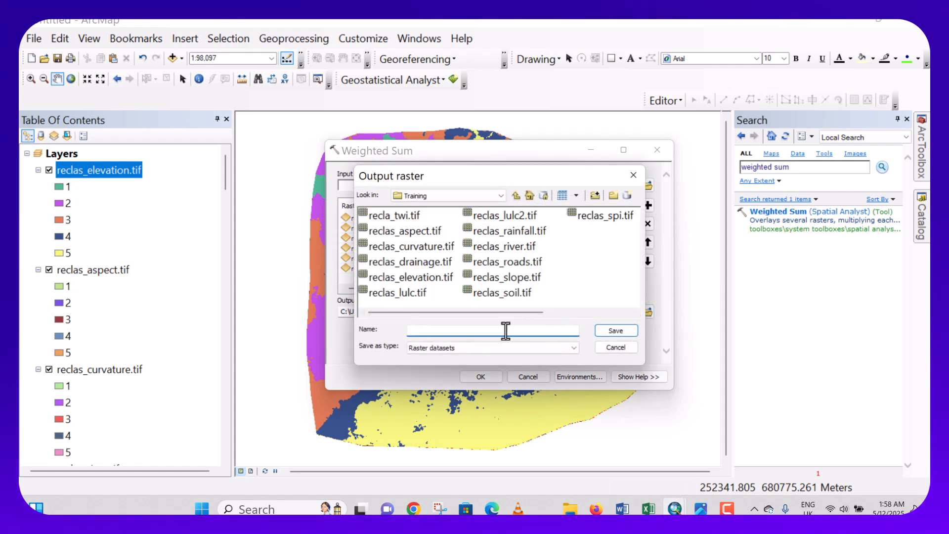
{"action": "type", "text": "risk"}
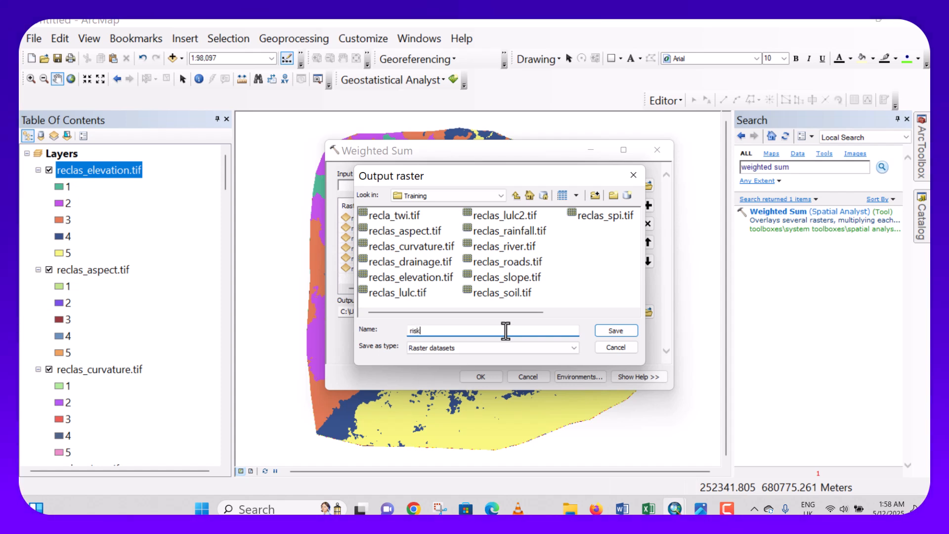
{"action": "type", "text": "_ma"}
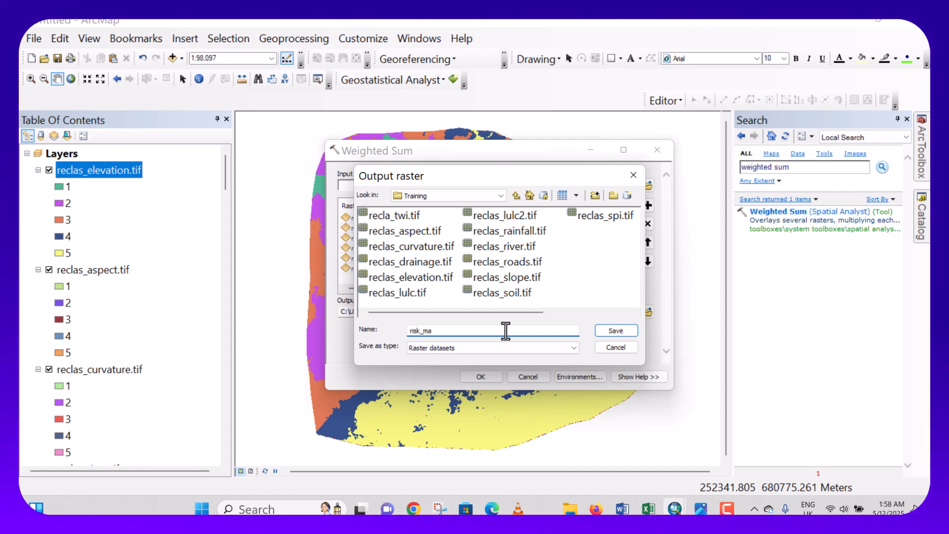
{"action": "type", "text": "p.tif"}
{"action": "left_click", "coordinate": [613, 329]}
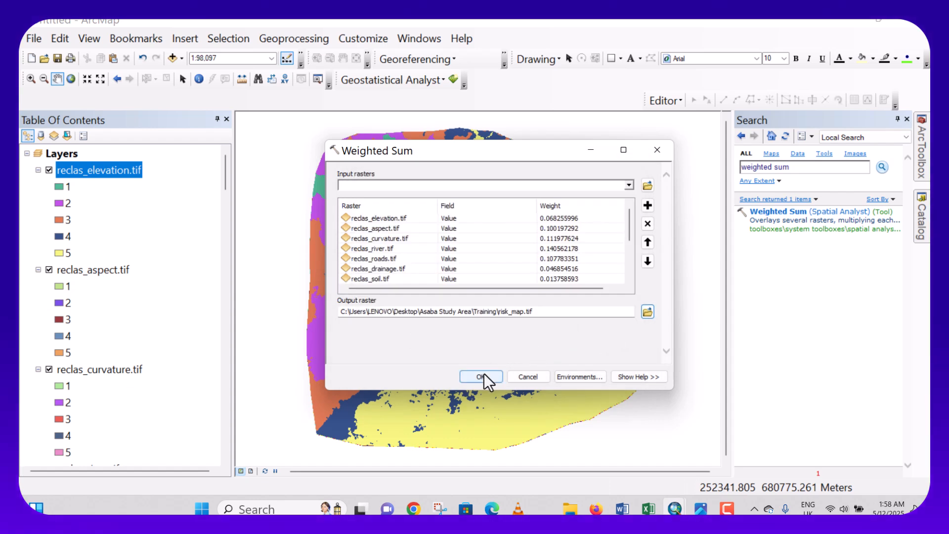
{"action": "left_click", "coordinate": [481, 377]}
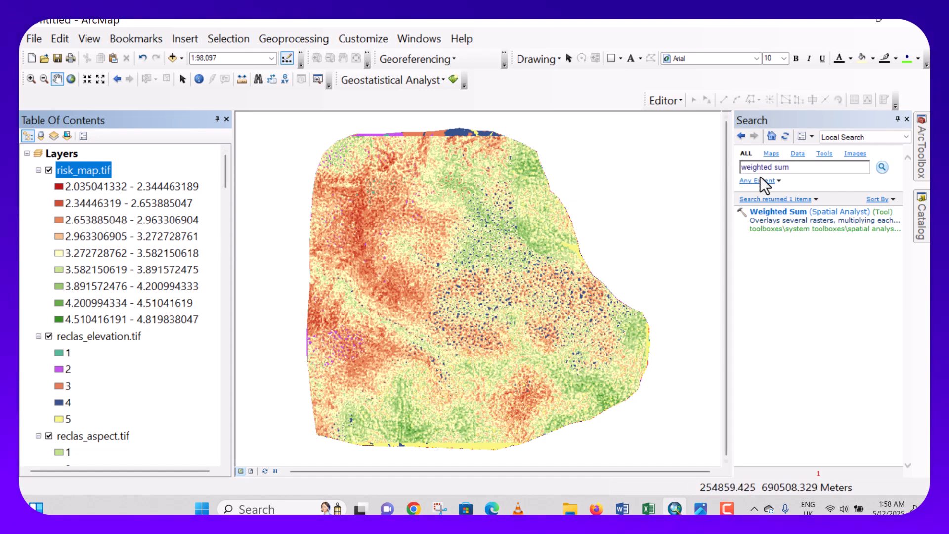
Search for "reclassify" and open the Spatial Analyst version of the Reclassify tool
{"action": "left_click", "coordinate": [806, 167]}
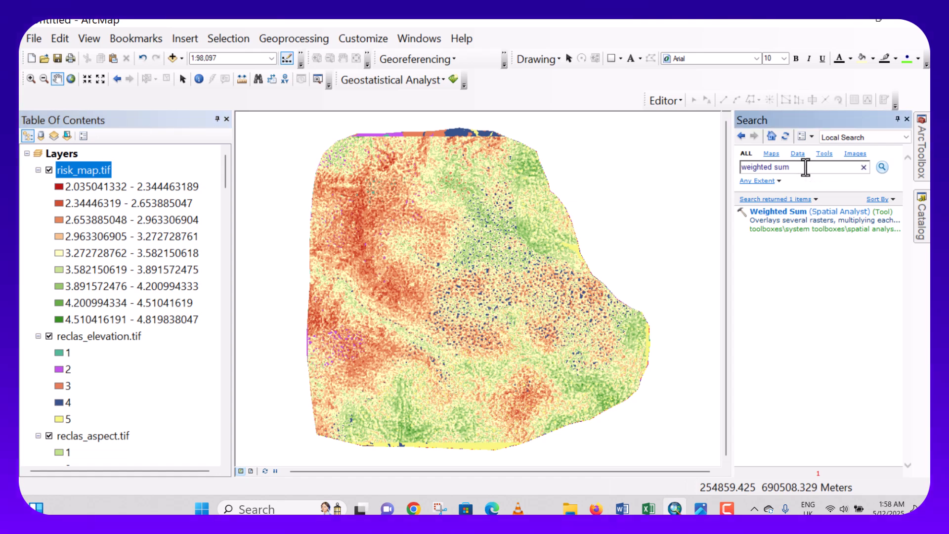
{"action": "key", "text": "BackSpace"}
{"action": "key", "text": "BackSpace"}
{"action": "key", "text": "BackSpace"}
{"action": "key", "text": "BackSpace"}
{"action": "key", "text": "BackSpace"}
{"action": "key", "text": "BackSpace"}
{"action": "key", "text": "BackSpace"}
{"action": "key", "text": "BackSpace"}
{"action": "key", "text": "BackSpace"}
{"action": "key", "text": "BackSpace"}
{"action": "key", "text": "BackSpace"}
{"action": "key", "text": "BackSpace"}
{"action": "type", "text": "reclassify"}
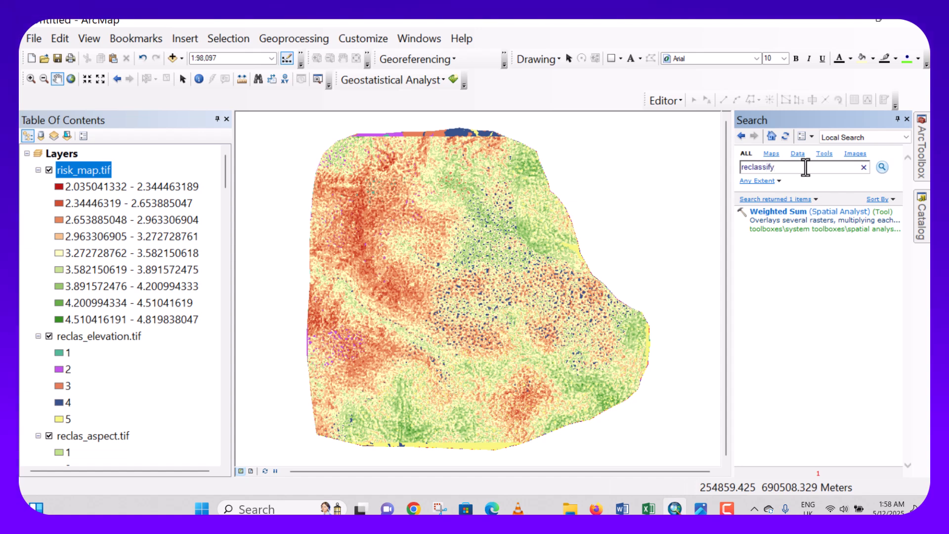
{"action": "key", "text": "Return"}
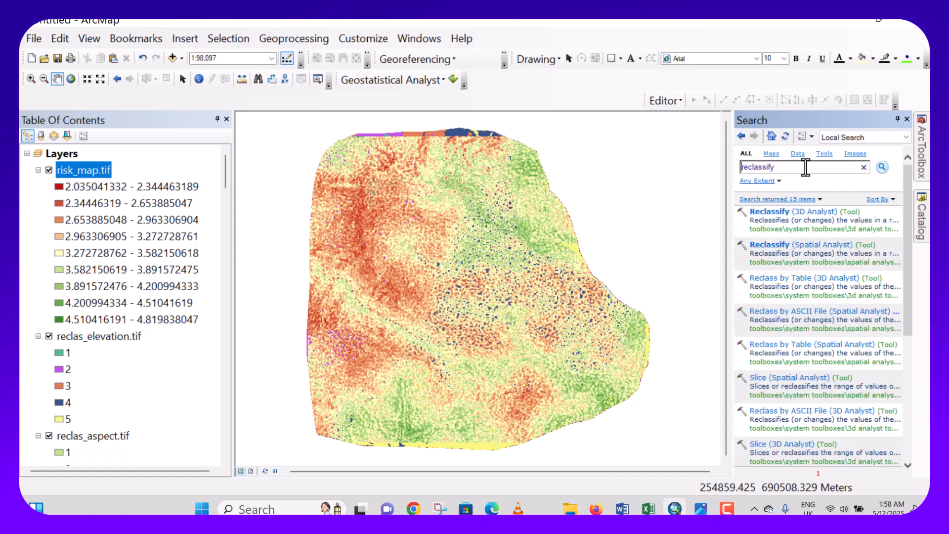
{"action": "left_click", "coordinate": [787, 245]}
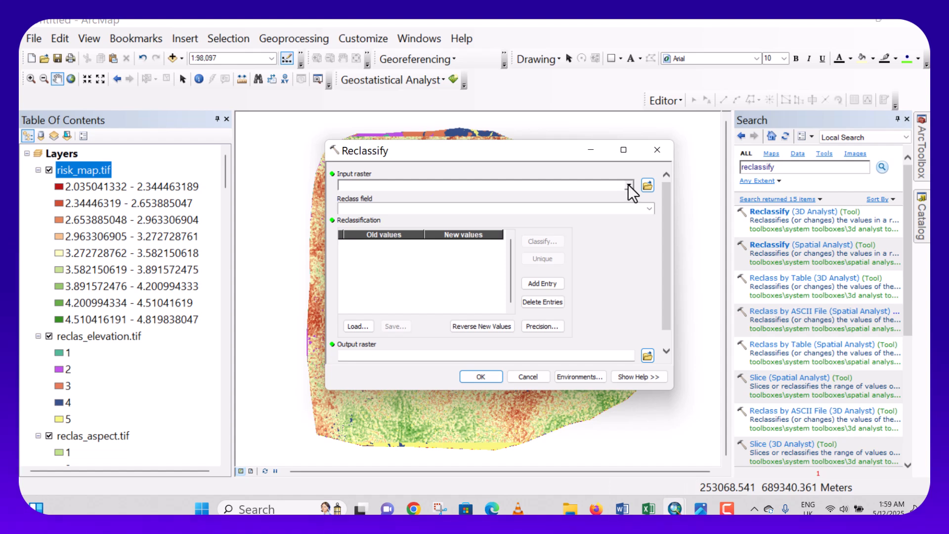
Choose risk_map.tif as the Reclassify input raster and classify its values into 5 classes
{"action": "left_click", "coordinate": [629, 185]}
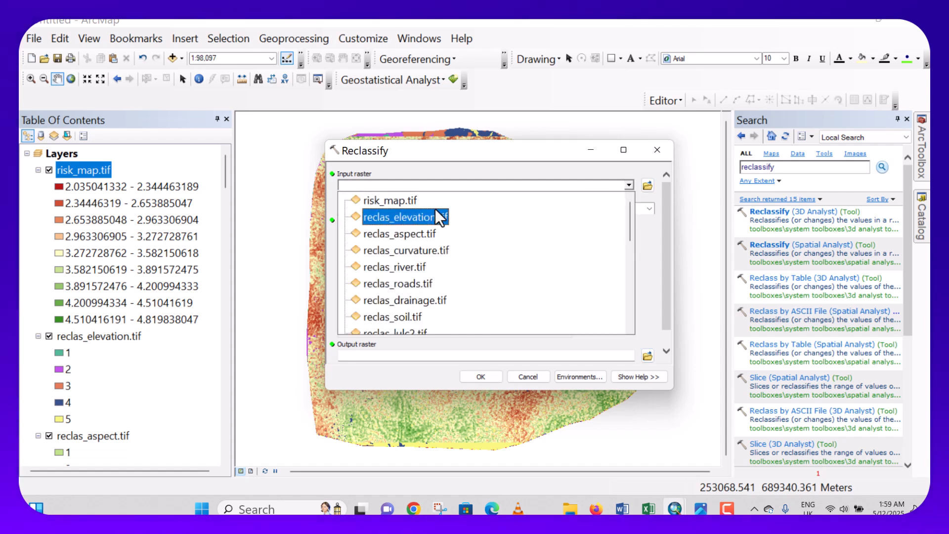
{"action": "left_click", "coordinate": [401, 200]}
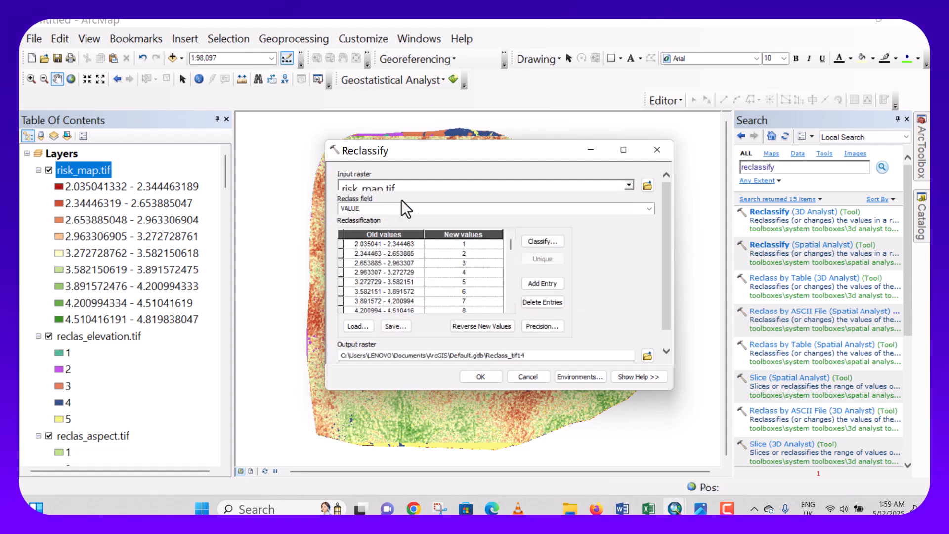
{"action": "left_click", "coordinate": [532, 241]}
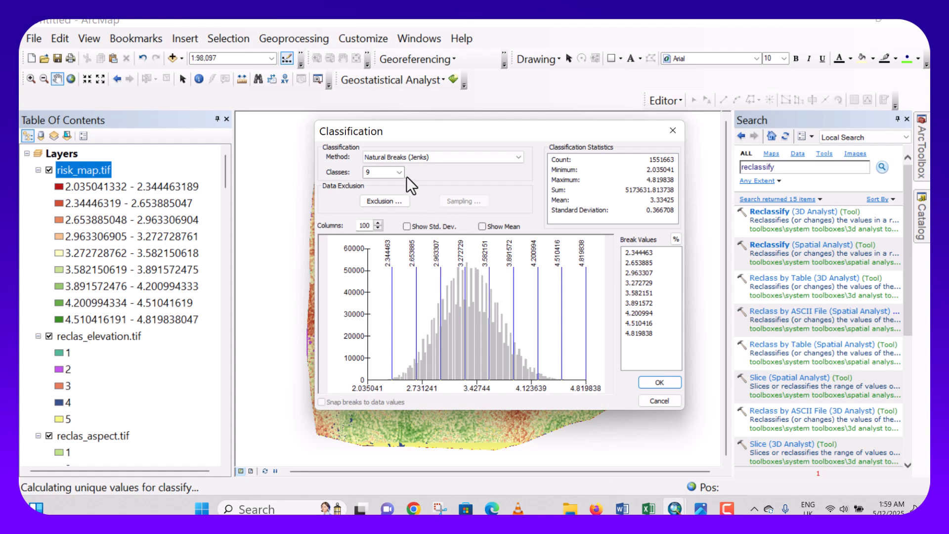
{"action": "left_click", "coordinate": [399, 173]}
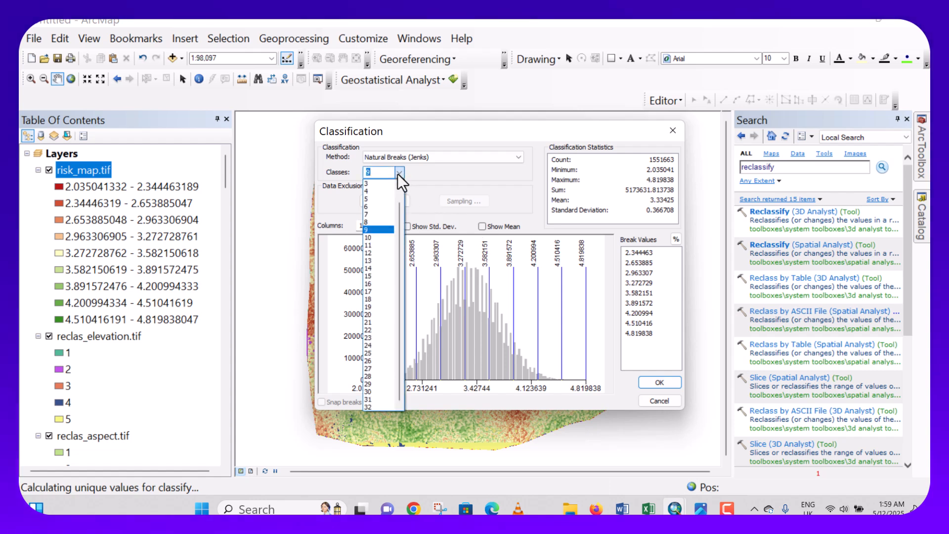
{"action": "left_click", "coordinate": [375, 197]}
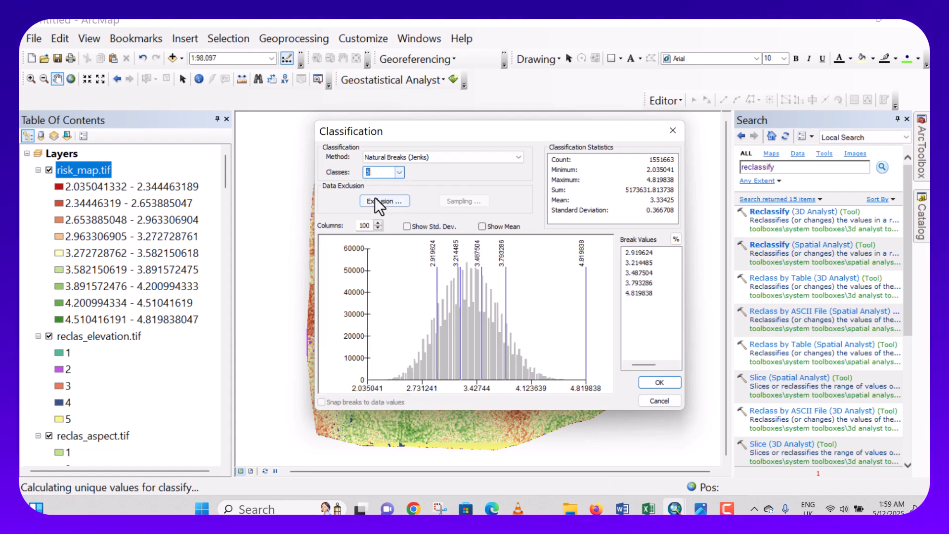
{"action": "left_click", "coordinate": [656, 380]}
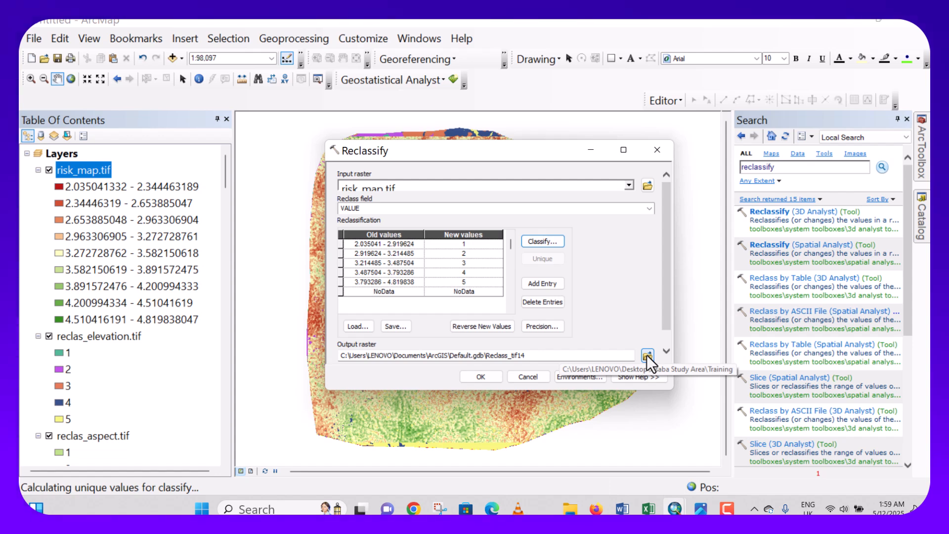
Set the Reclassify output raster to flood_risk_map.tif in the Training folder
{"action": "left_click", "coordinate": [647, 355]}
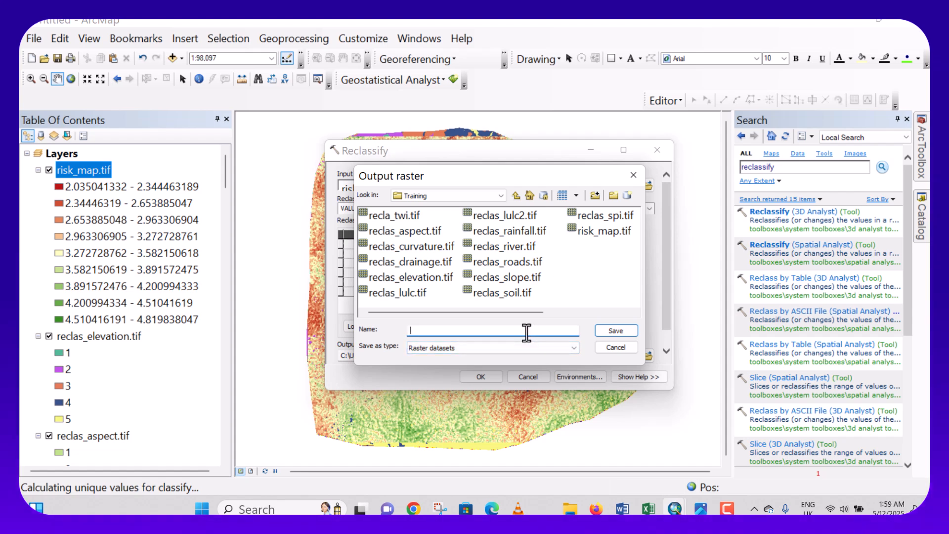
{"action": "type", "text": "flood"}
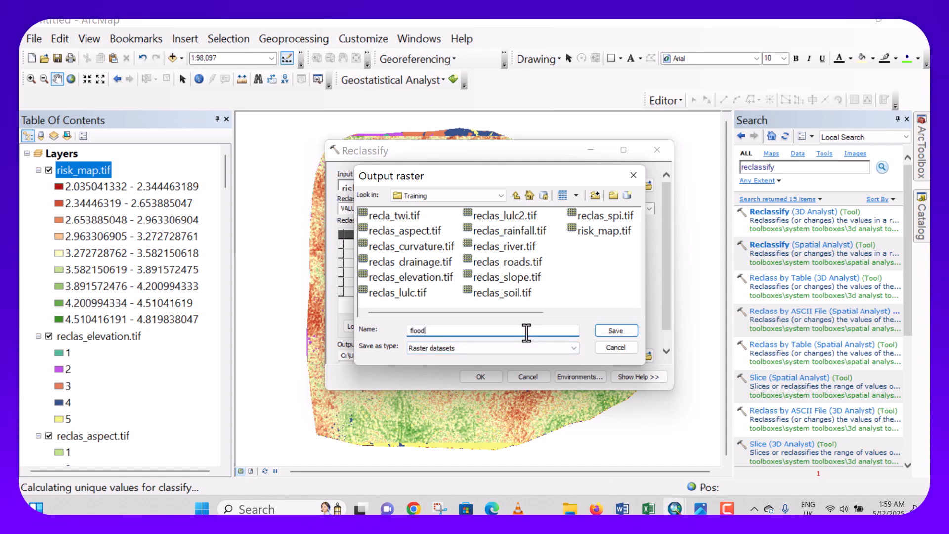
{"action": "type", "text": "_ri"}
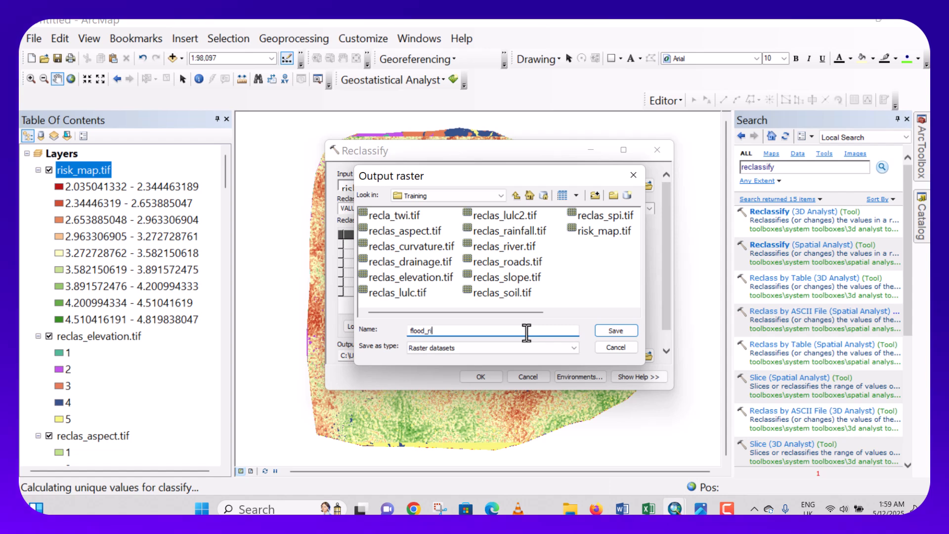
{"action": "type", "text": "sk"}
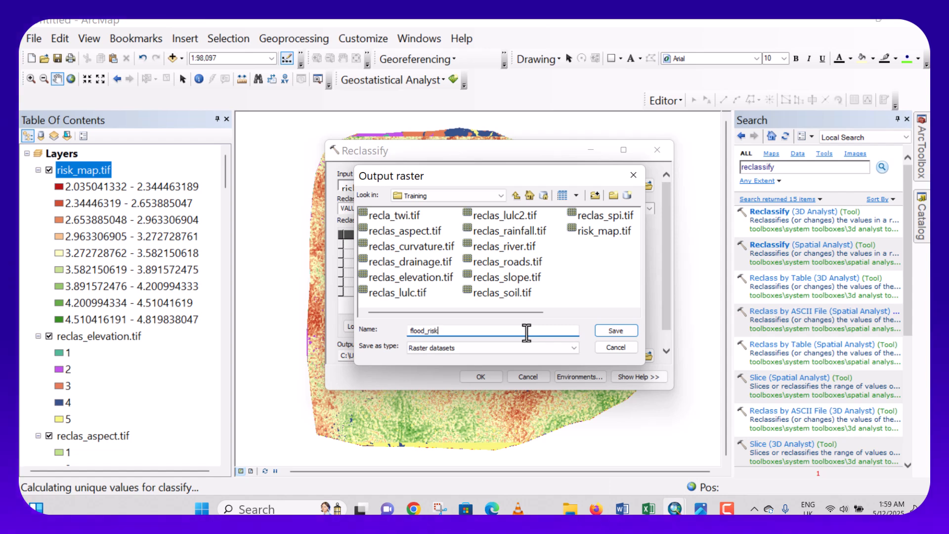
{"action": "type", "text": "_map.tif"}
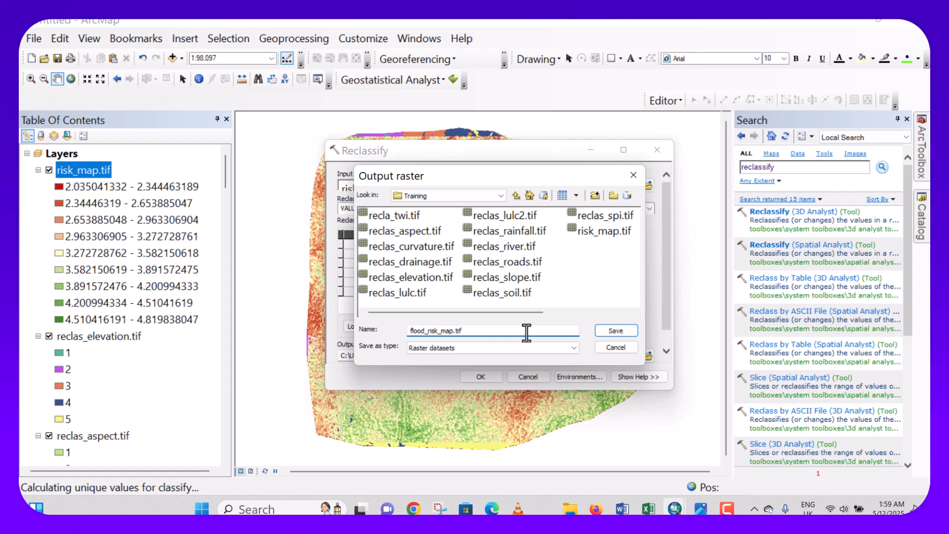
{"action": "left_click", "coordinate": [616, 331]}
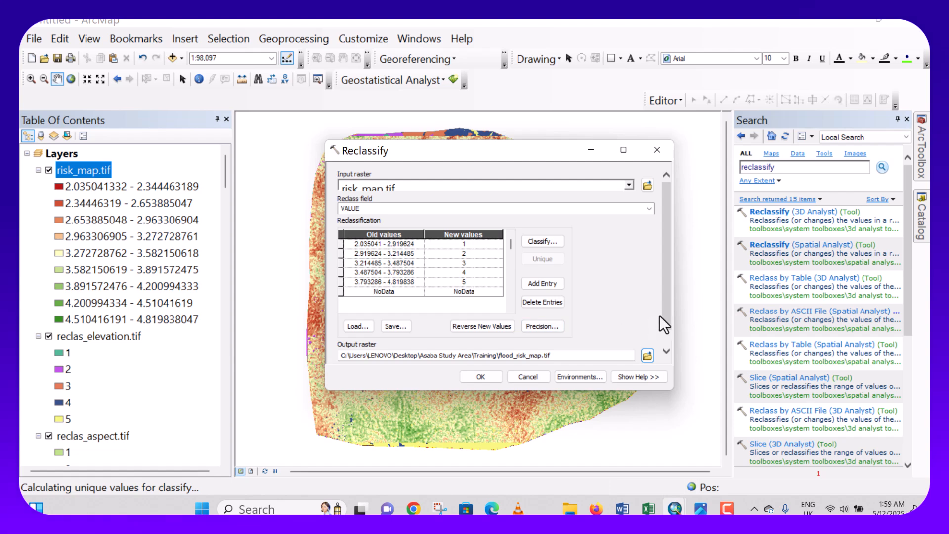
Enable changing missing values to NoData and run the reclassification
{"action": "left_click_drag", "start_coordinate": [666, 315], "coordinate": [671, 343]}
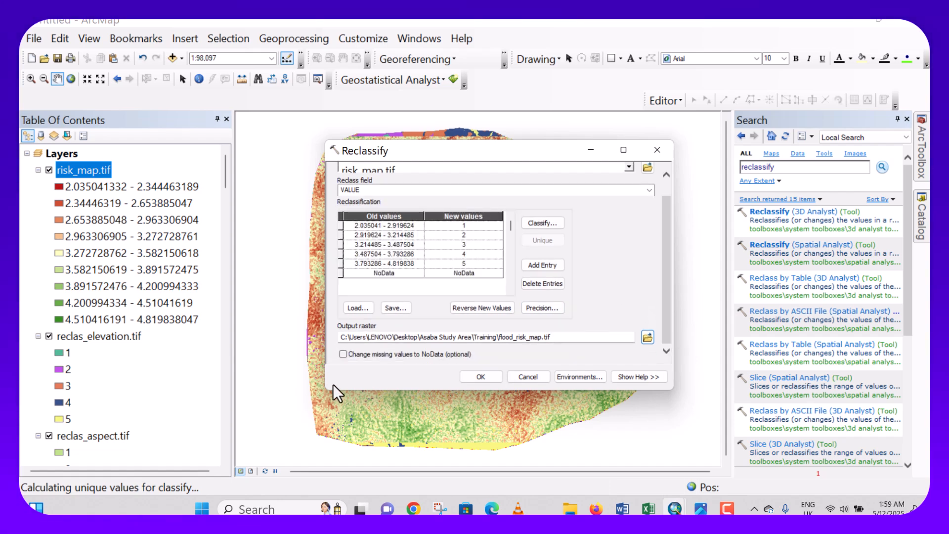
{"action": "left_click", "coordinate": [342, 354]}
{"action": "left_click", "coordinate": [481, 377]}
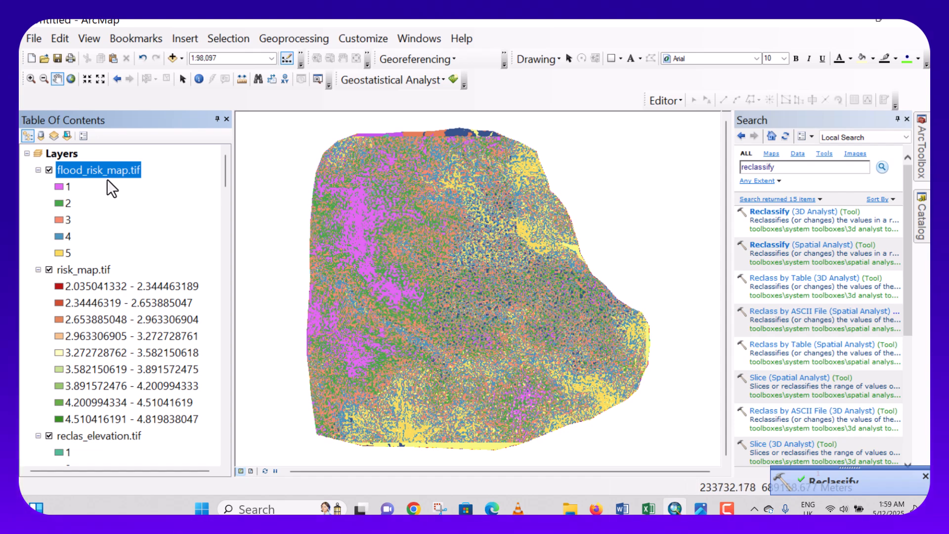
Switch the symbology of the flood_risk_map.tif layer to Classified with 5 classes
{"action": "right_click", "coordinate": [84, 168]}
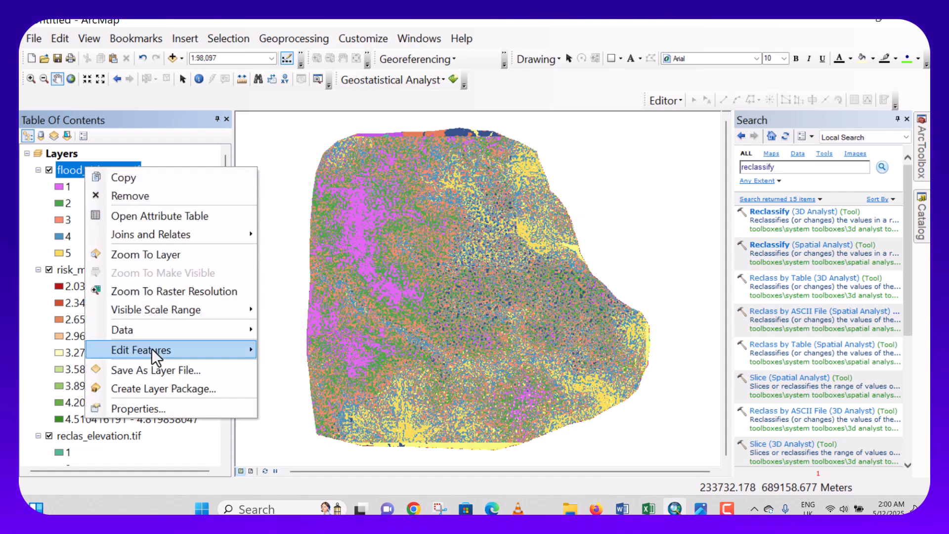
{"action": "left_click", "coordinate": [148, 407]}
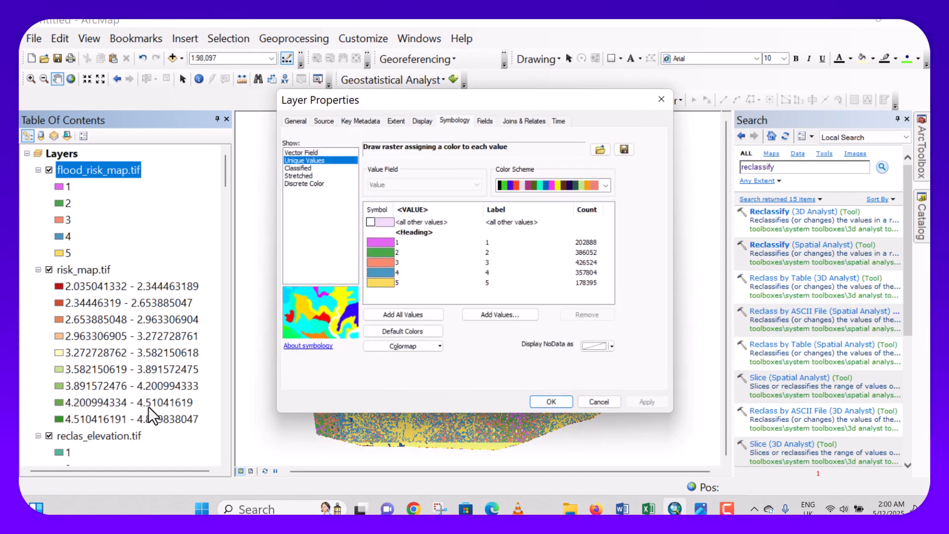
{"action": "left_click", "coordinate": [305, 167]}
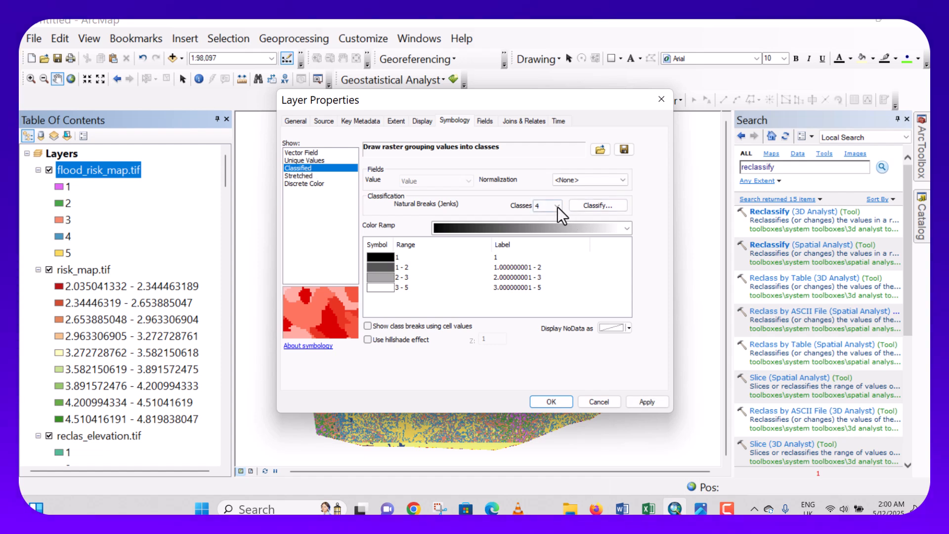
{"action": "left_click", "coordinate": [556, 206]}
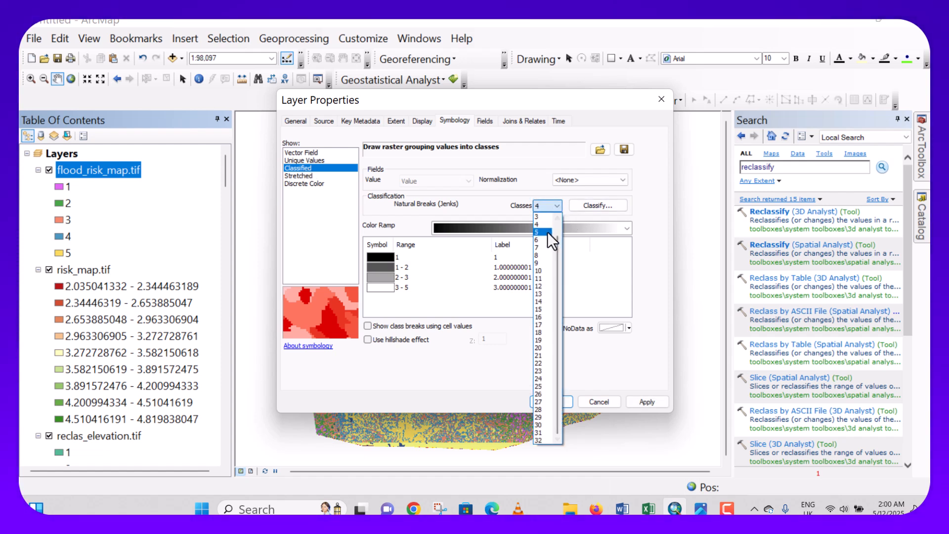
{"action": "left_click", "coordinate": [547, 231]}
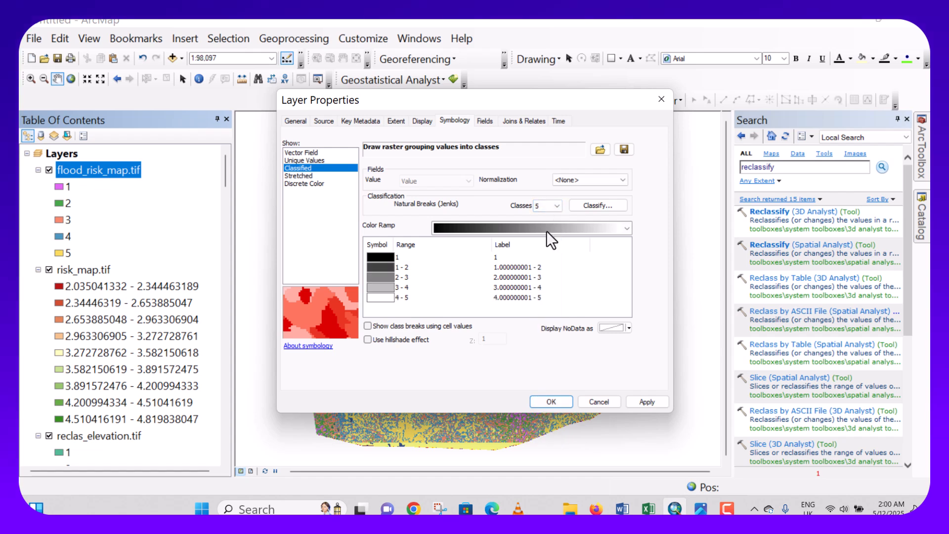
Apply the pale yellow, red, magenta and dark blue color ramp to the flood_risk_map.tif classes
{"action": "left_click", "coordinate": [627, 228]}
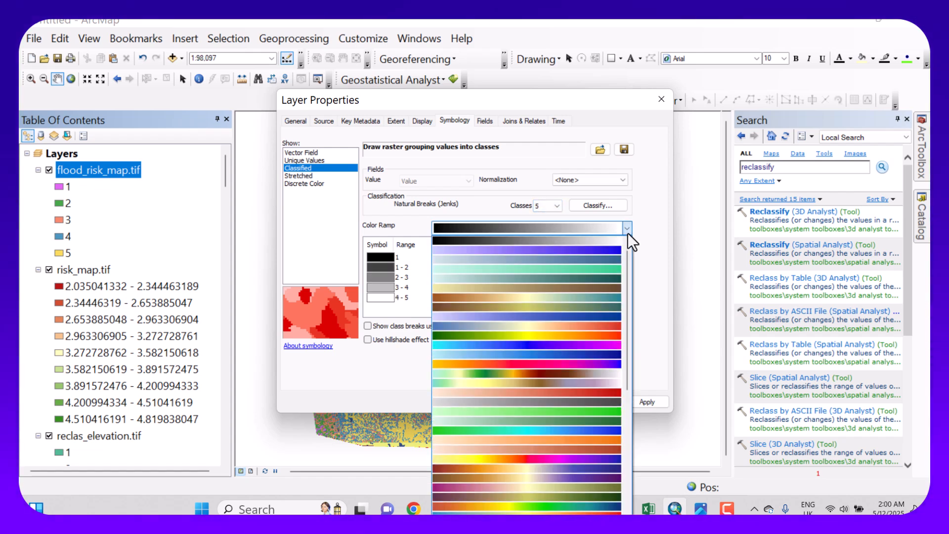
{"action": "left_click", "coordinate": [519, 457]}
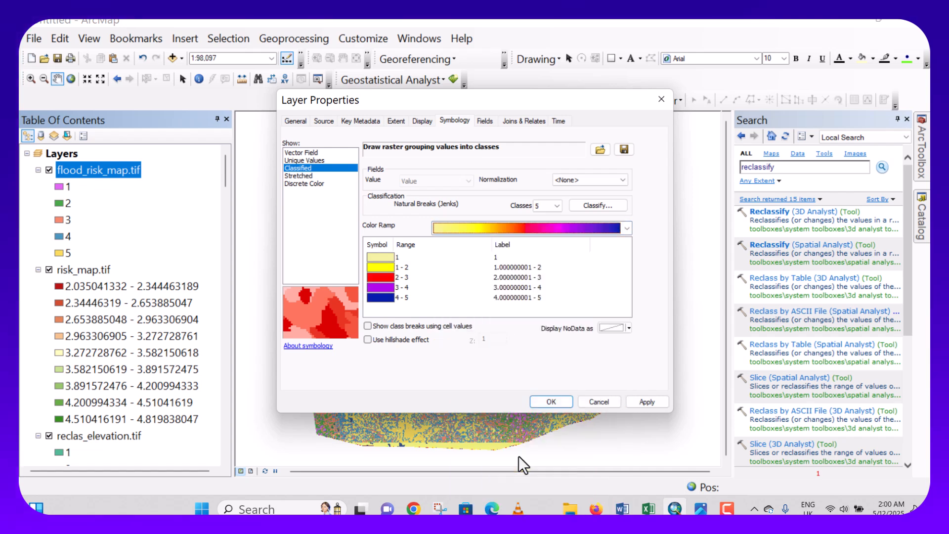
{"action": "left_click", "coordinate": [642, 402]}
{"action": "left_click", "coordinate": [557, 402]}
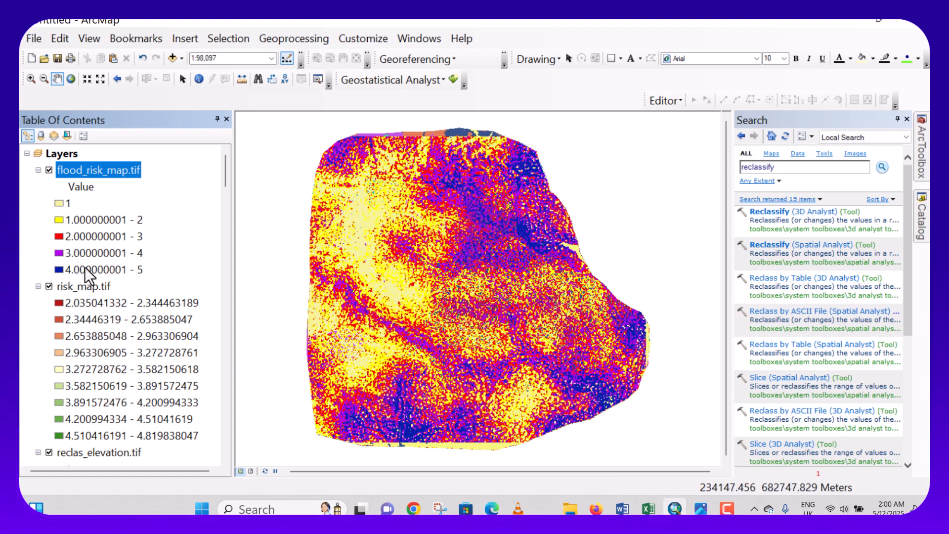
Change the color ramp of flood_risk_map.tif to the spectrum running from white through magenta, blue, green and yellow to dark red
{"action": "right_click", "coordinate": [109, 168]}
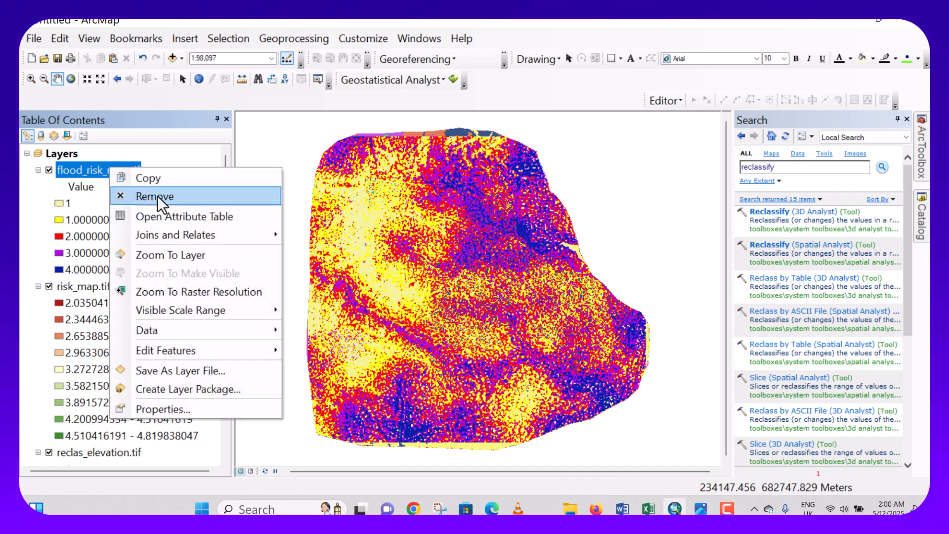
{"action": "left_click", "coordinate": [177, 405]}
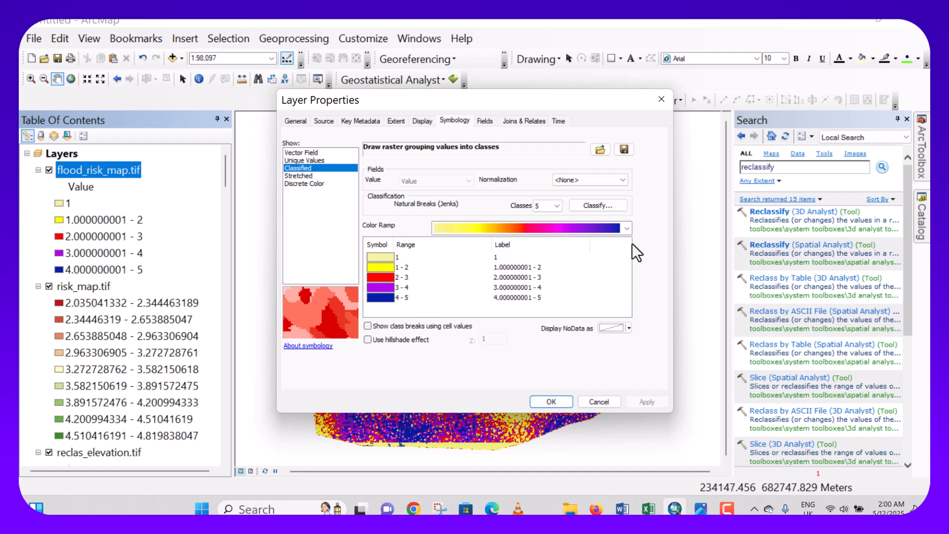
{"action": "left_click", "coordinate": [624, 228]}
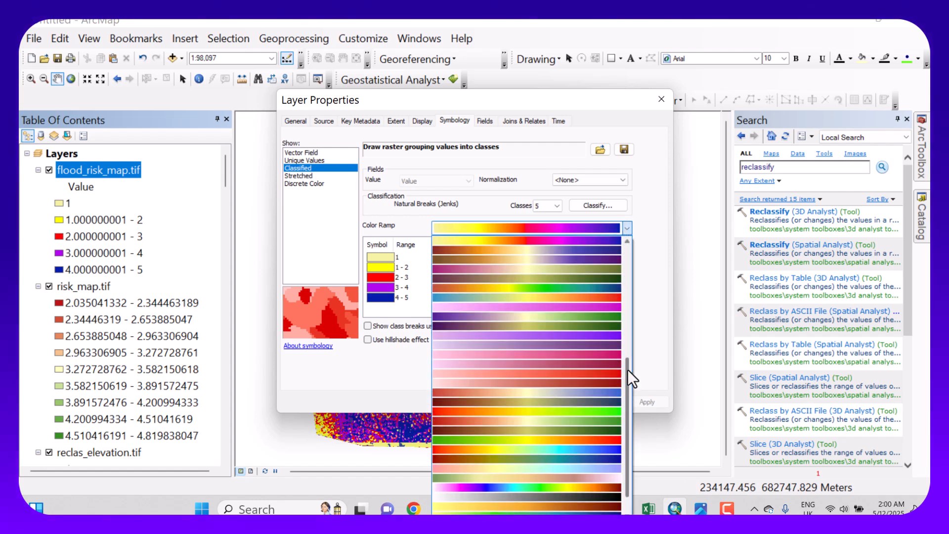
{"action": "left_click_drag", "start_coordinate": [627, 369], "coordinate": [627, 383]}
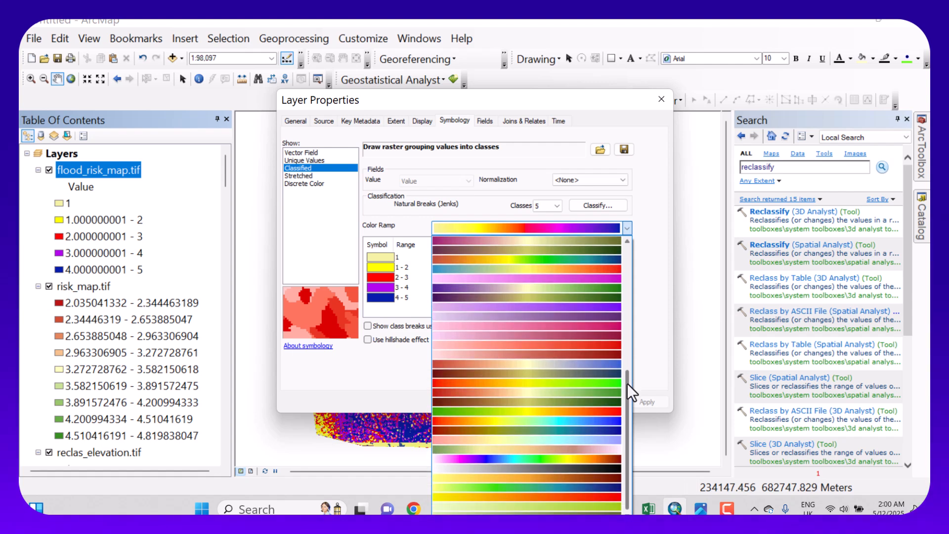
{"action": "left_click_drag", "start_coordinate": [626, 426], "coordinate": [617, 257]}
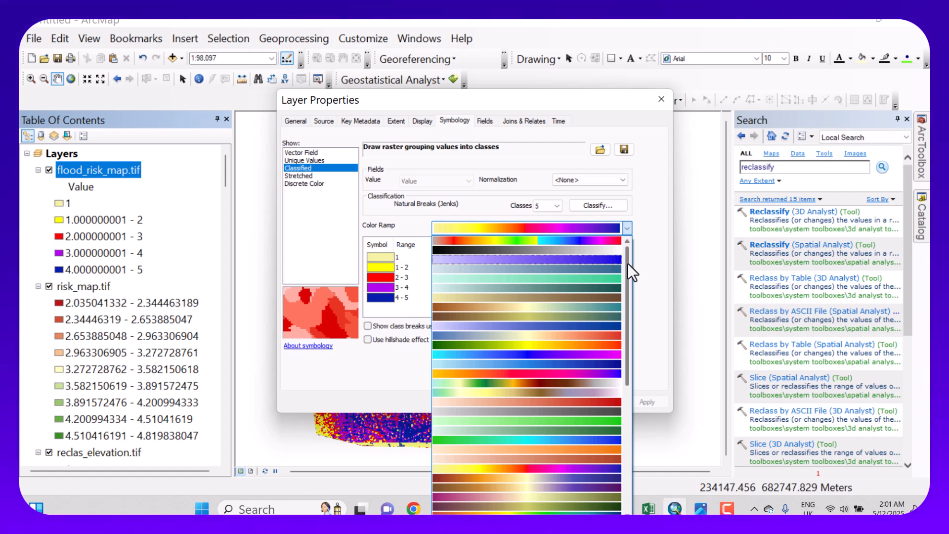
{"action": "left_click_drag", "start_coordinate": [627, 263], "coordinate": [618, 391]}
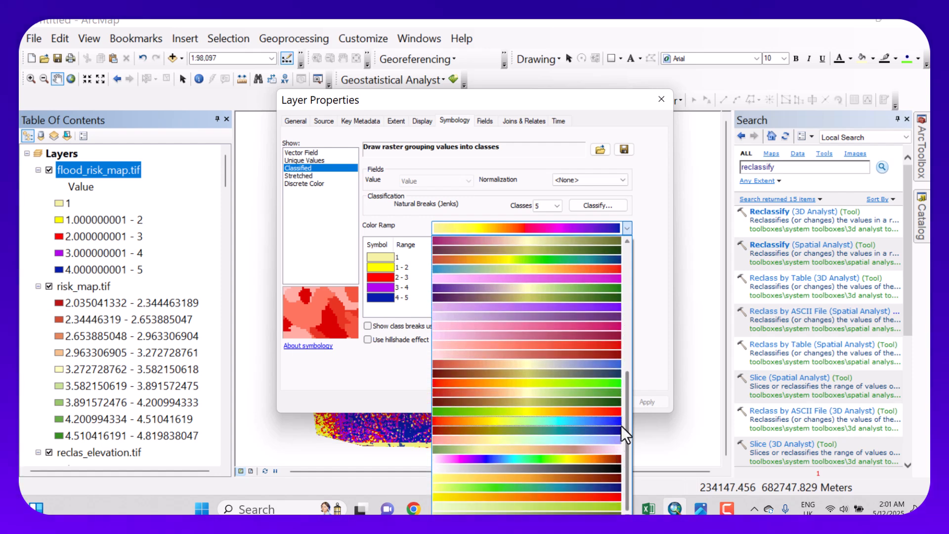
{"action": "left_click", "coordinate": [535, 465]}
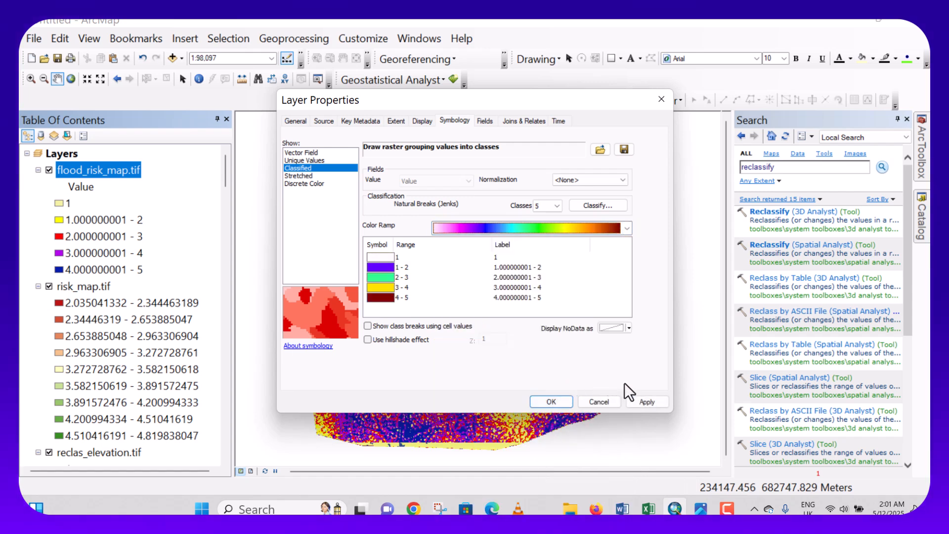
{"action": "left_click", "coordinate": [643, 400]}
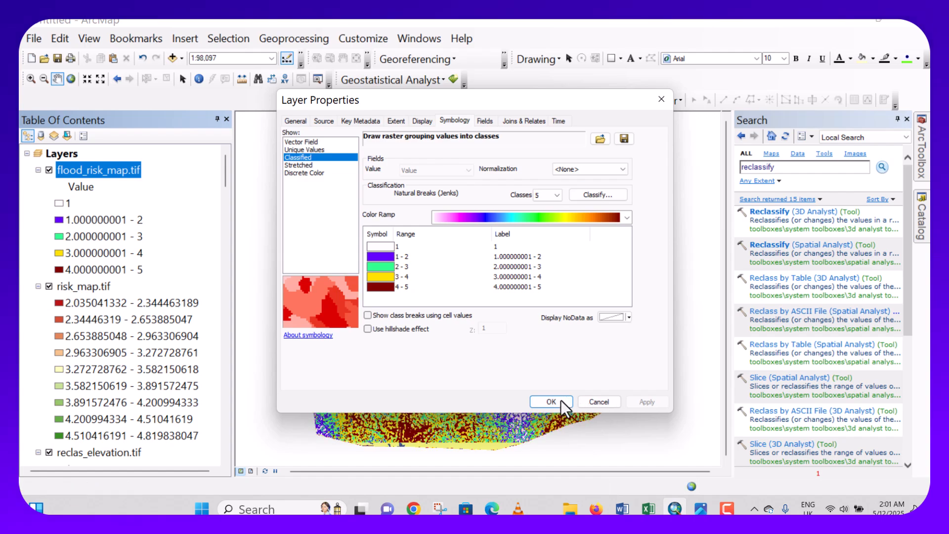
{"action": "left_click", "coordinate": [552, 402]}
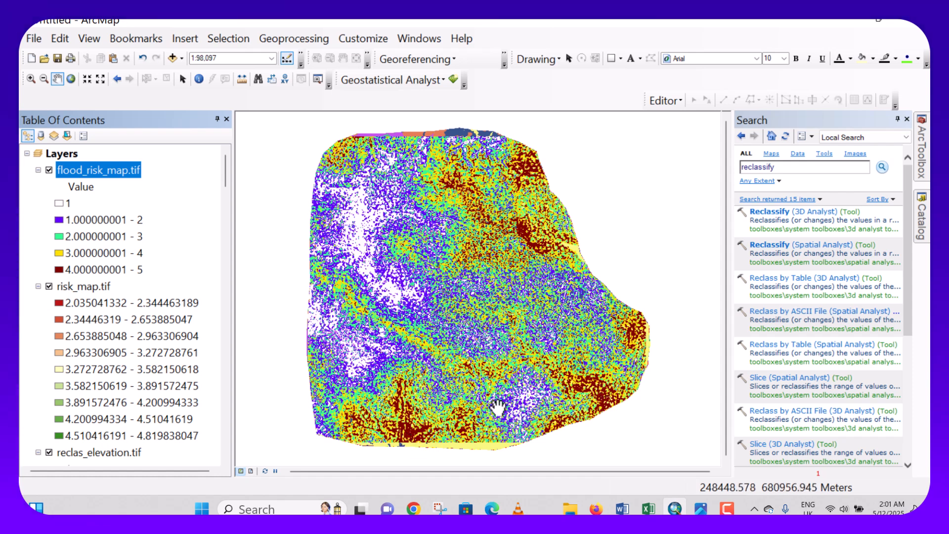
In the symbology of flood_risk_map.tif, label the class with value 1 "Very Low Risk"
{"action": "right_click", "coordinate": [97, 169]}
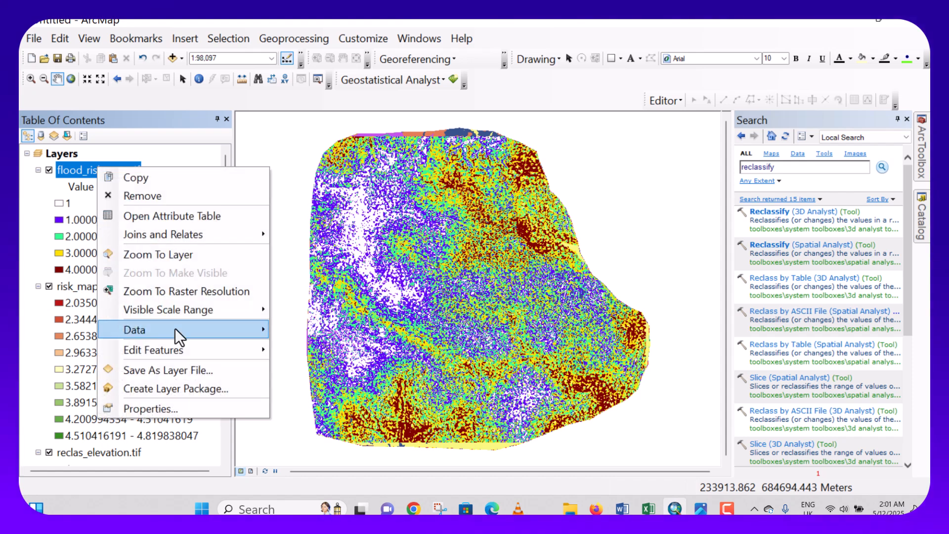
{"action": "left_click", "coordinate": [149, 408]}
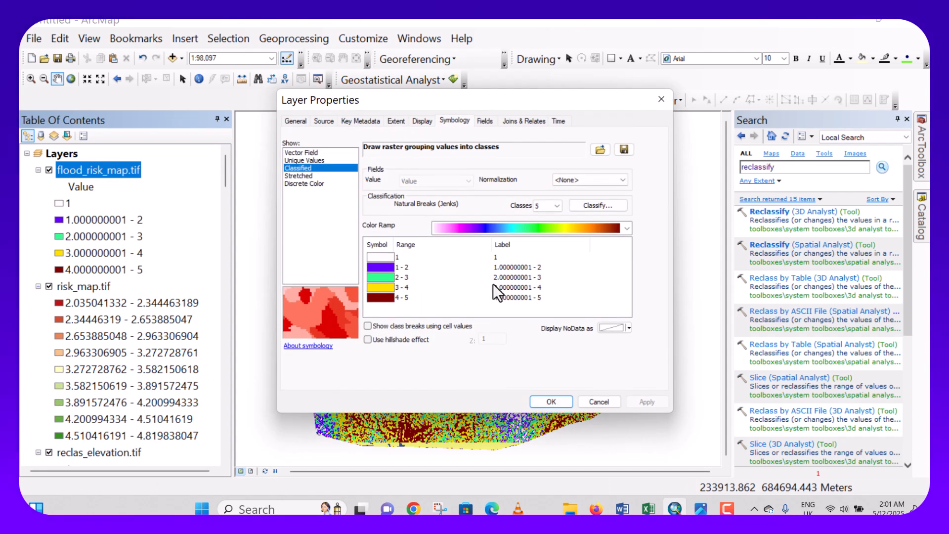
{"action": "left_click", "coordinate": [511, 257]}
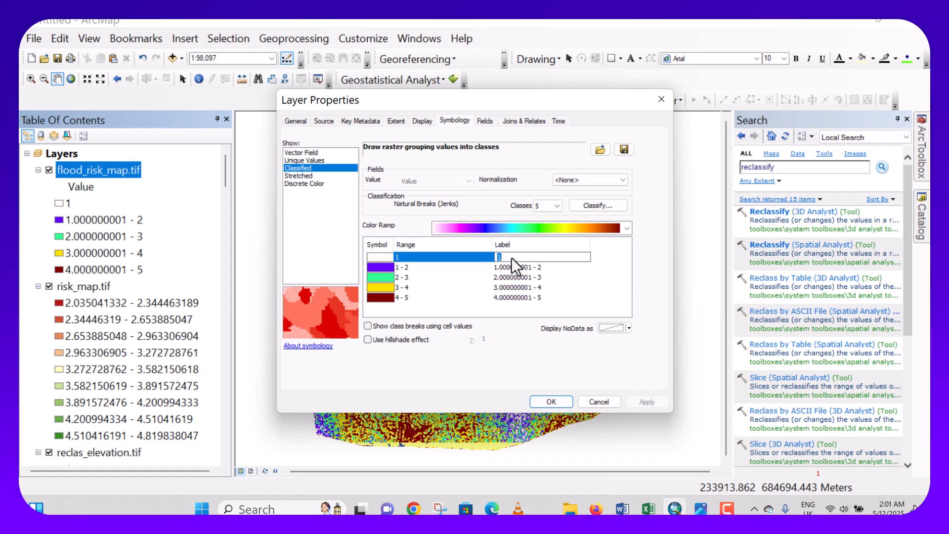
{"action": "type", "text": "V"}
{"action": "key", "text": "Caps_Lock"}
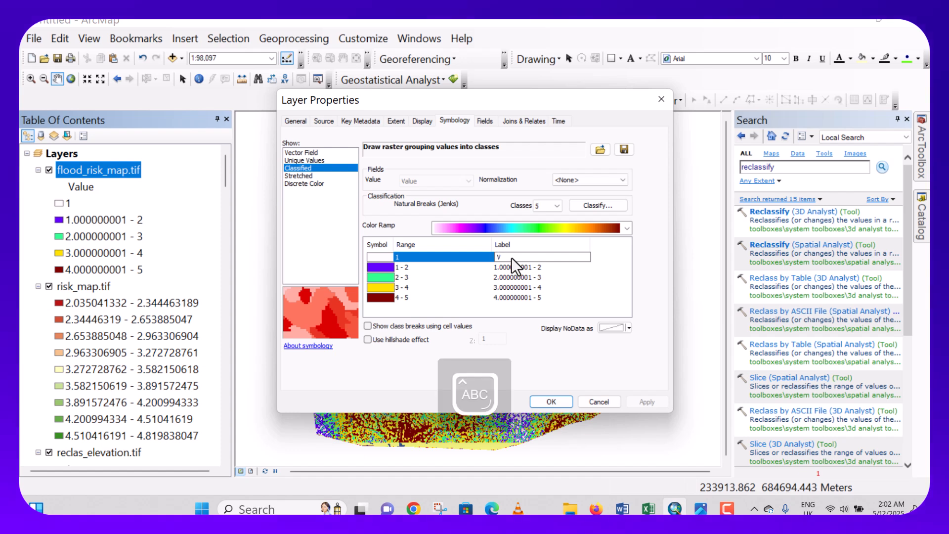
{"action": "type", "text": "ery"}
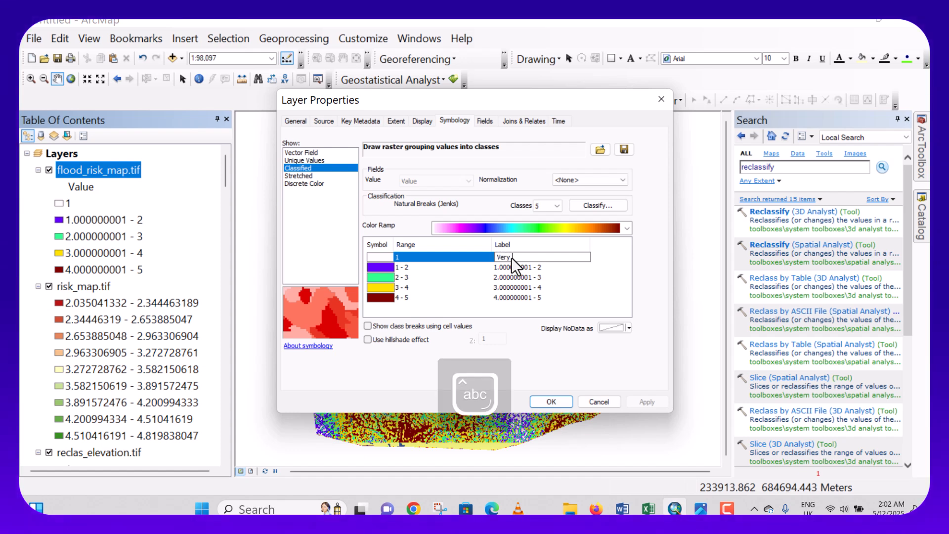
{"action": "key", "text": "Caps_Lock"}
{"action": "type", "text": "L"}
{"action": "key", "text": "Caps_Lock"}
{"action": "type", "text": "ow"}
{"action": "key", "text": "Caps_Lock"}
{"action": "type", "text": "R"}
{"action": "key", "text": "Caps_Lock"}
{"action": "type", "text": "isk"}
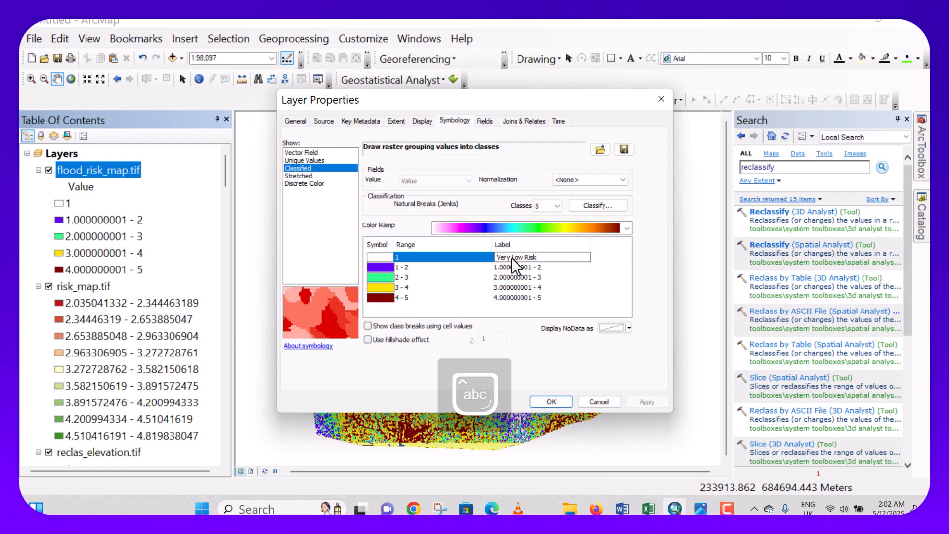
{"action": "key", "text": "Return"}
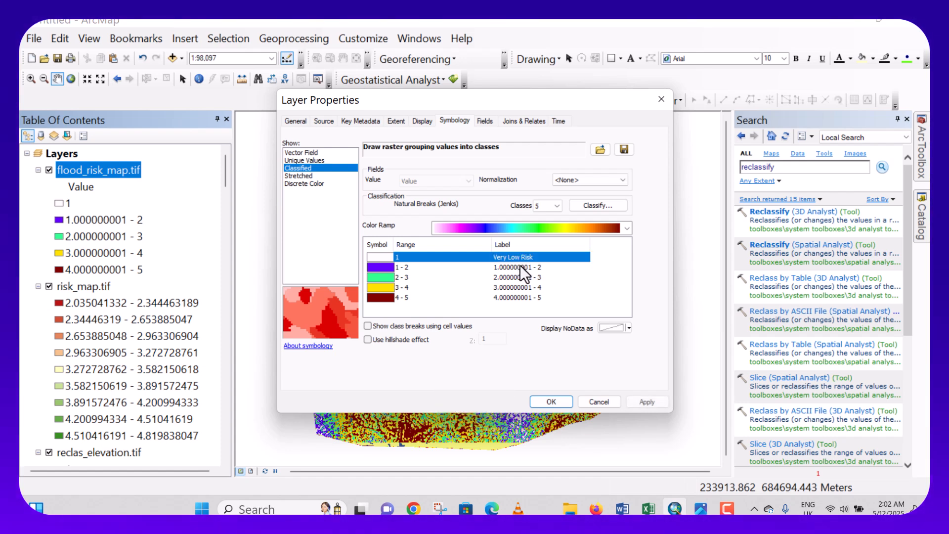
Label the 1 - 2 class "Low Risk" and the 2 - 3 class "Moderate Risk"
{"action": "left_click", "coordinate": [520, 267]}
{"action": "left_click", "coordinate": [520, 267]}
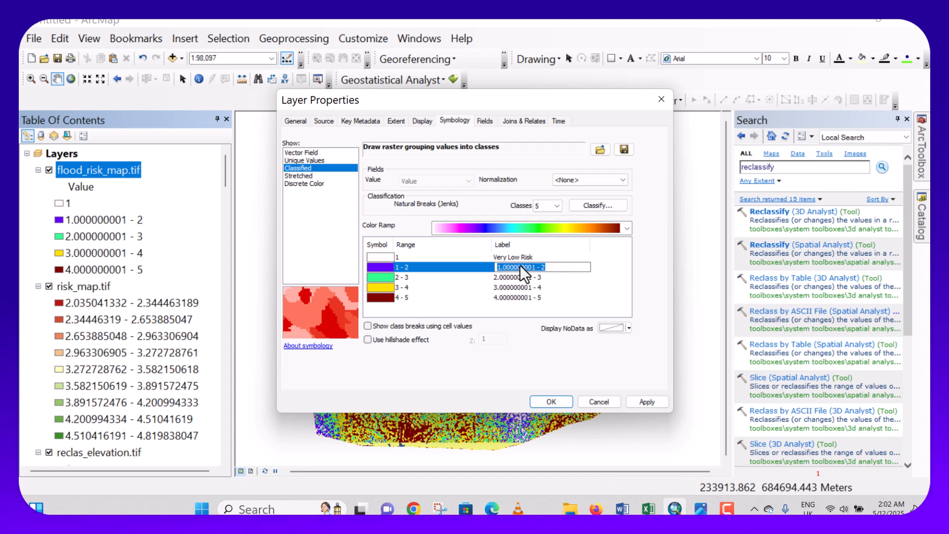
{"action": "key", "text": "Caps_Lock"}
{"action": "type", "text": "Low Risk"}
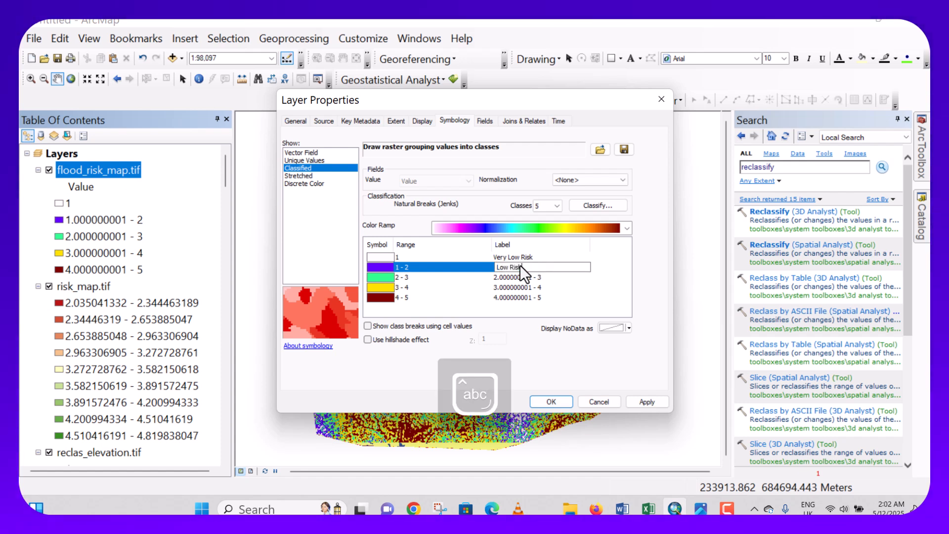
{"action": "left_click", "coordinate": [519, 276]}
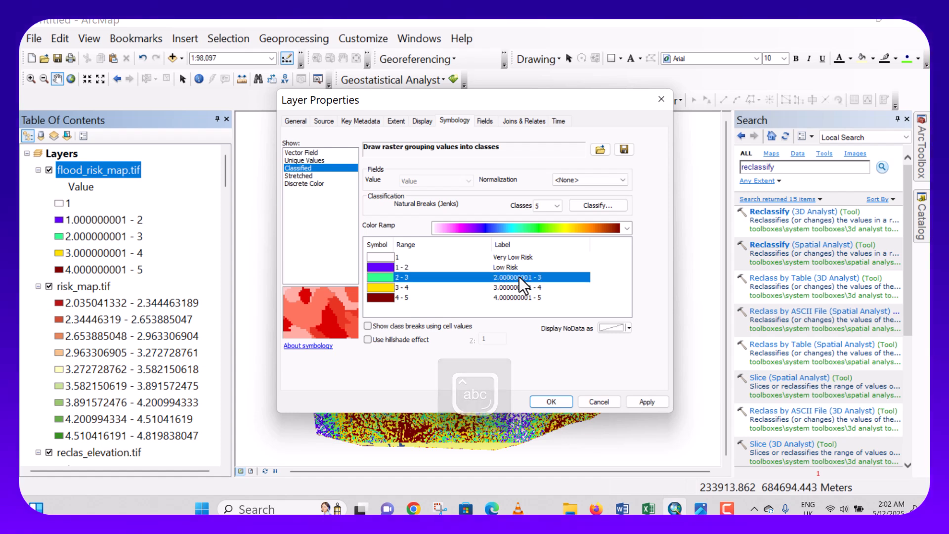
{"action": "left_click", "coordinate": [519, 277]}
{"action": "key", "text": "Caps_Lock"}
{"action": "type", "text": "M"}
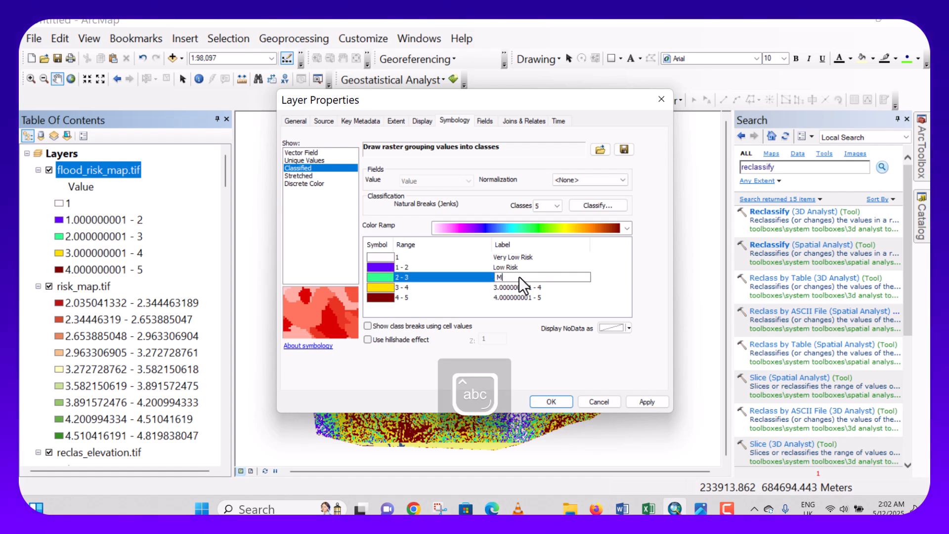
{"action": "type", "text": "oderate"}
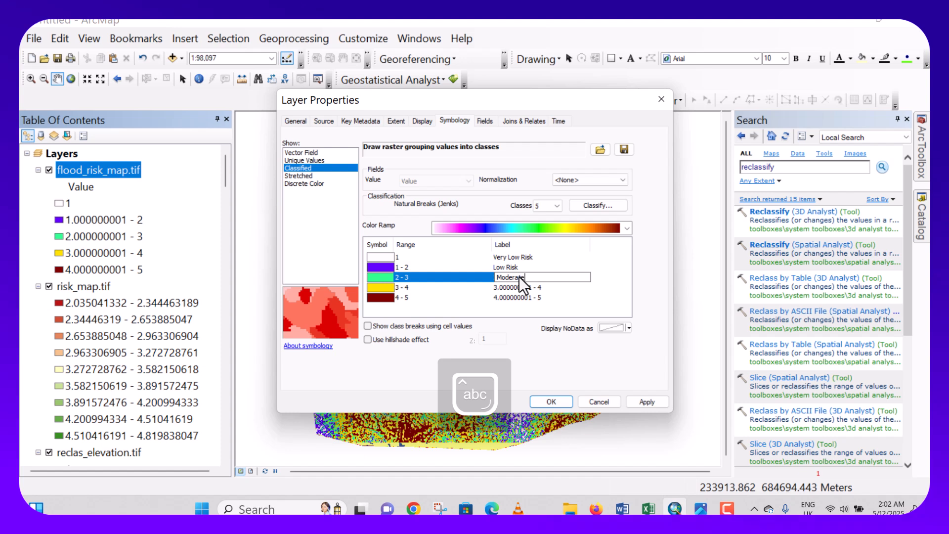
{"action": "type", "text": " Risk"}
{"action": "key", "text": "Return"}
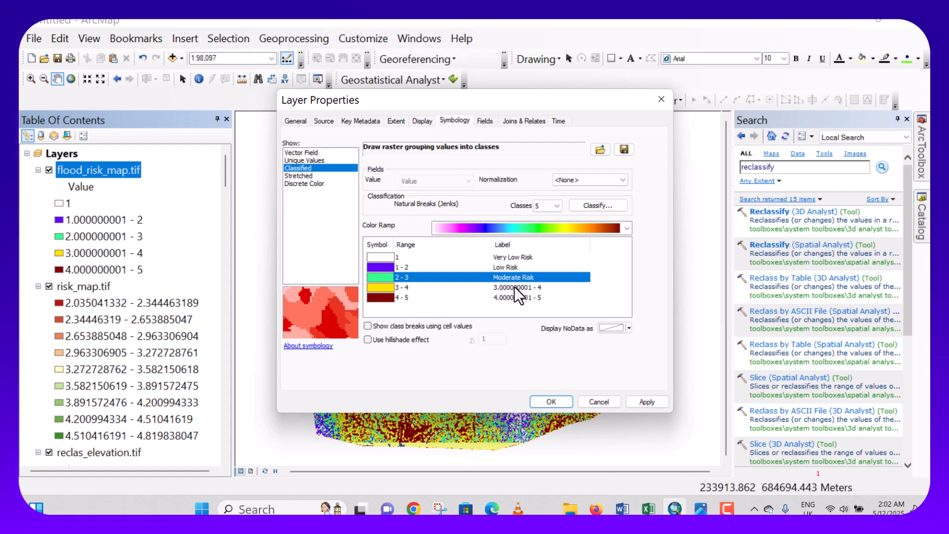
Label the 3 - 4 class "High Risk" and the 4 - 5 class "Very High Risk", and apply the labels to the layer
{"action": "left_click", "coordinate": [514, 286]}
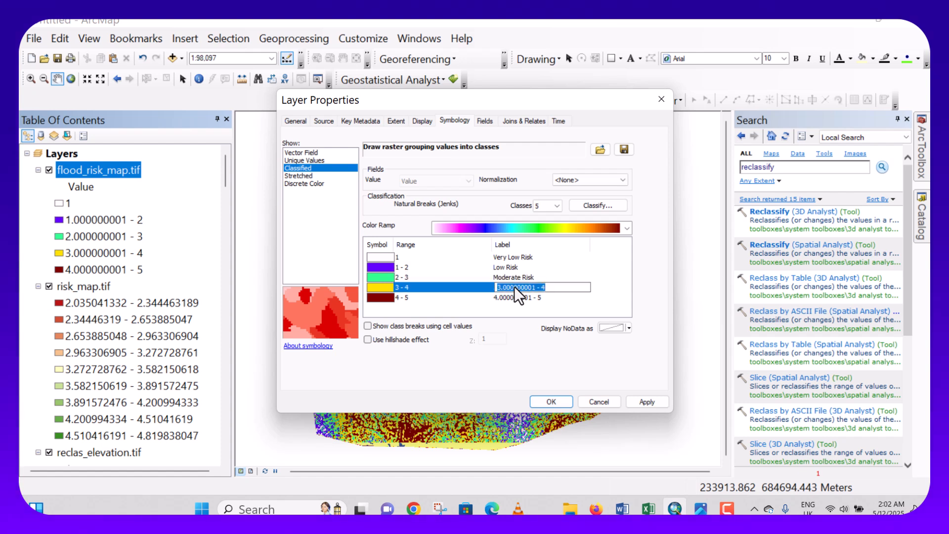
{"action": "type", "text": "H"}
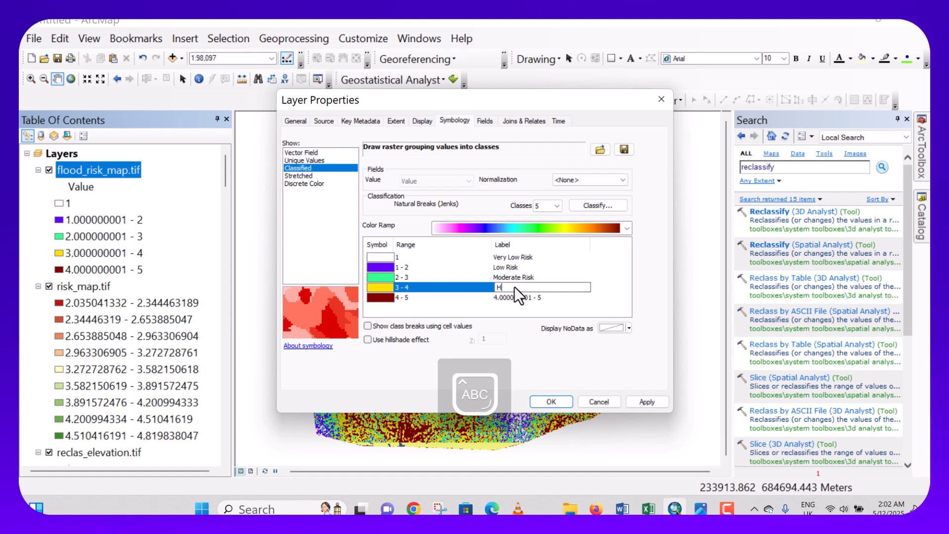
{"action": "type", "text": "igh Risk"}
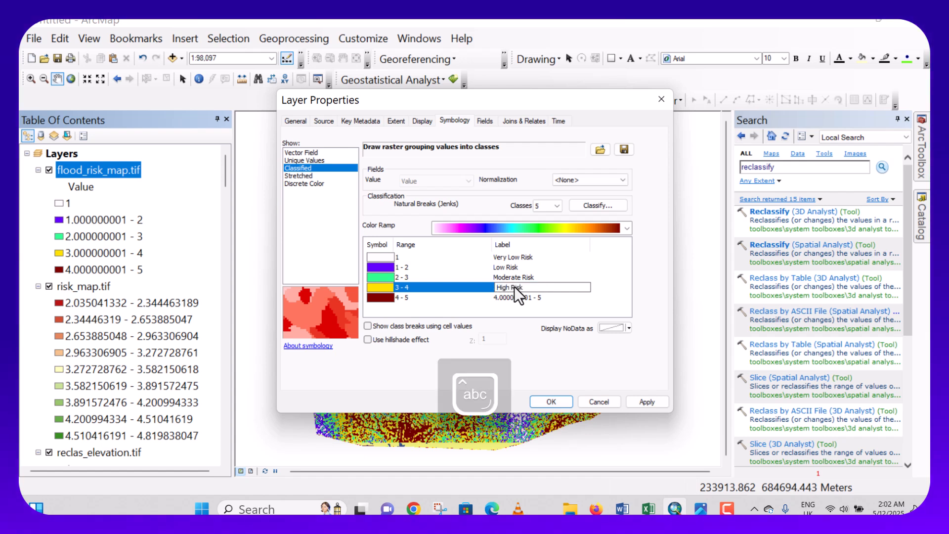
{"action": "key", "text": "Return"}
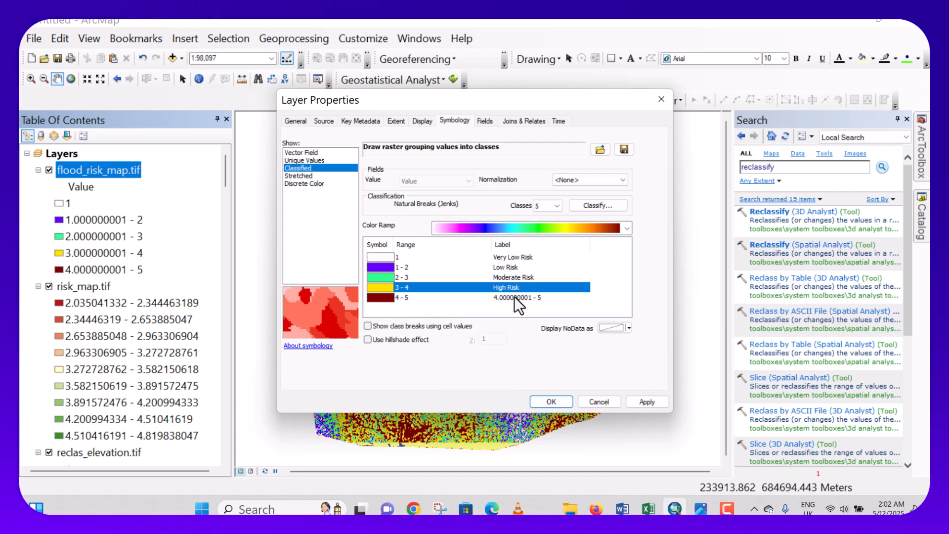
{"action": "left_click", "coordinate": [514, 296]}
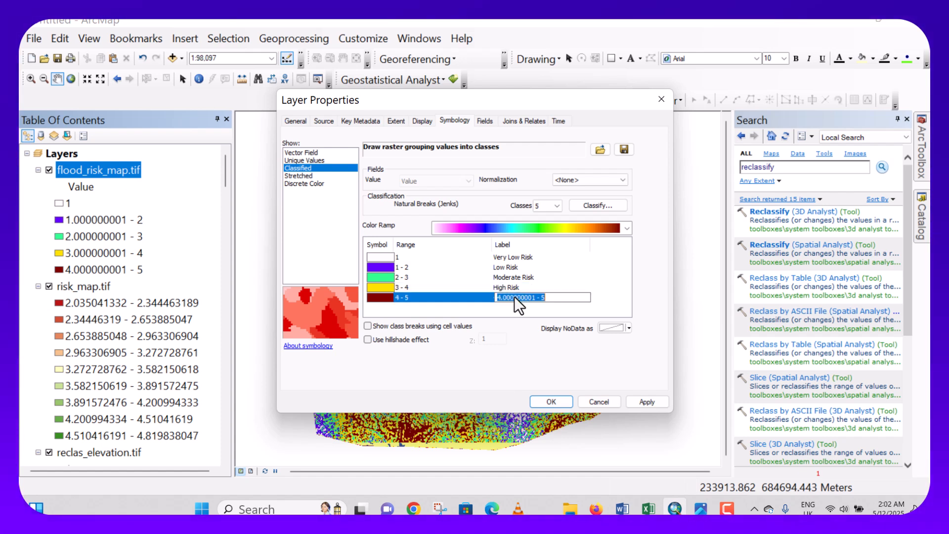
{"action": "key", "text": "Caps_Lock"}
{"action": "type", "text": "Ver"}
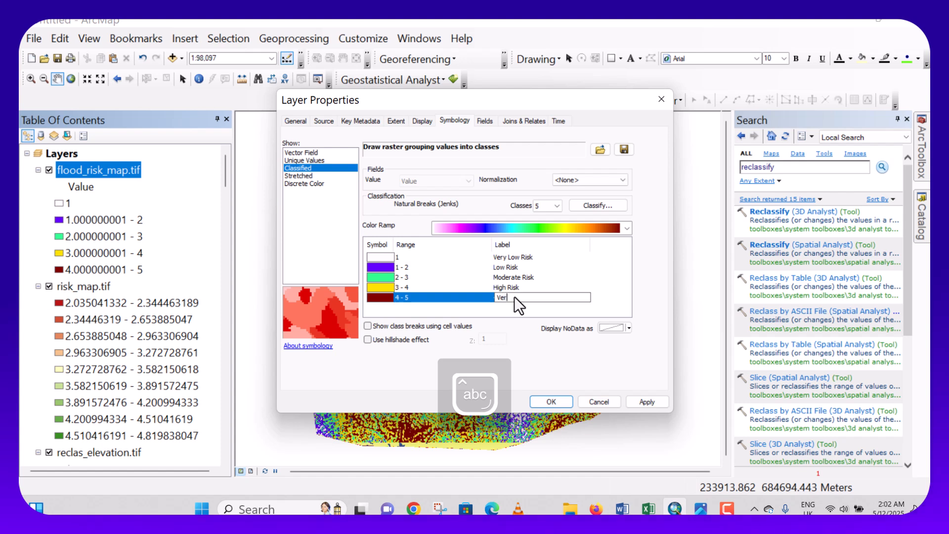
{"action": "type", "text": "y High Risk"}
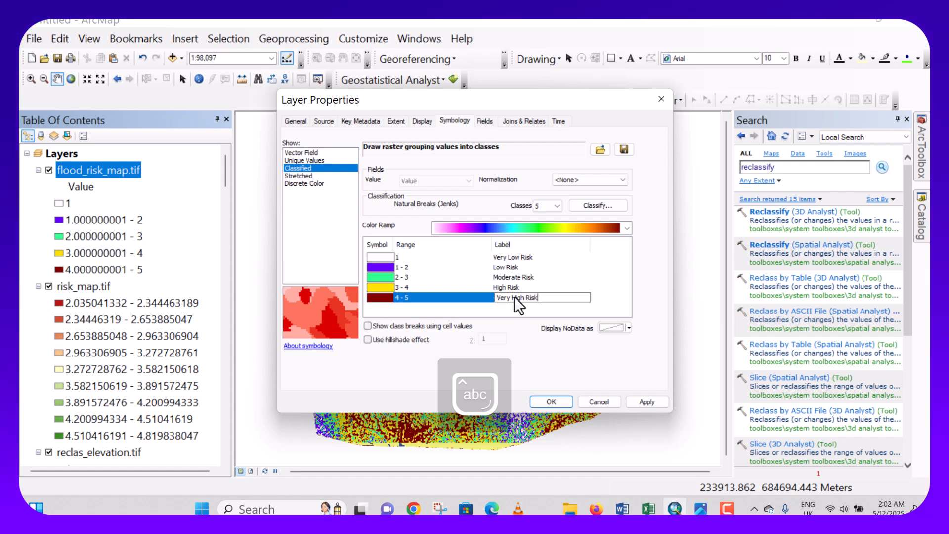
{"action": "left_click", "coordinate": [639, 401]}
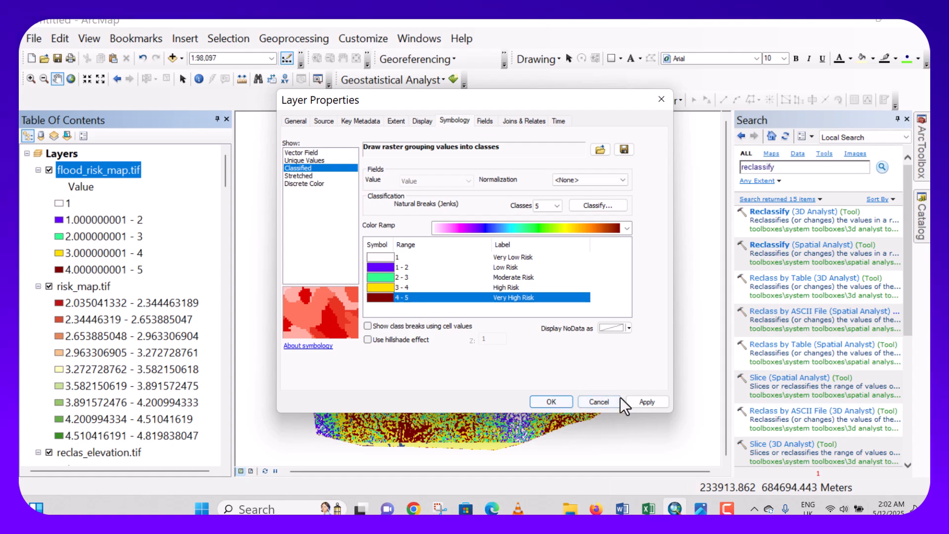
{"action": "left_click", "coordinate": [653, 400]}
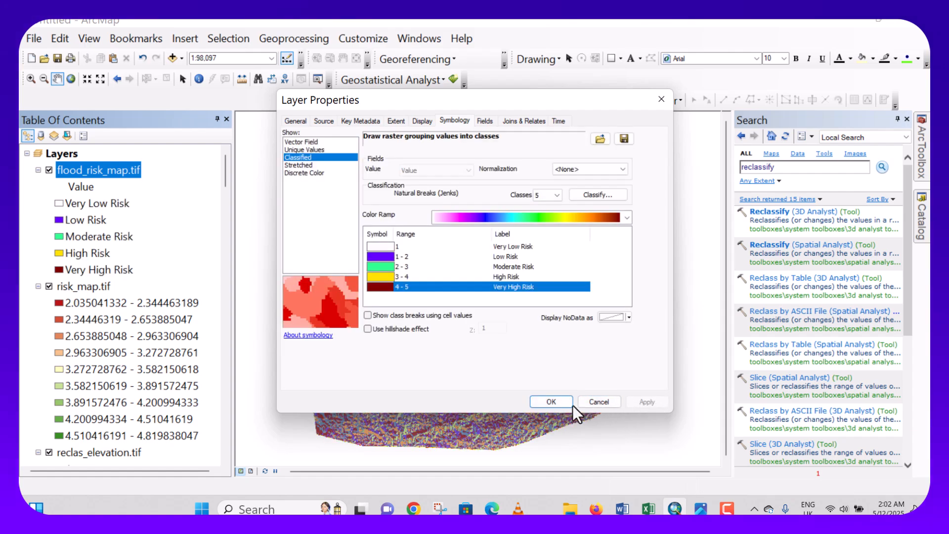
{"action": "left_click", "coordinate": [553, 403]}
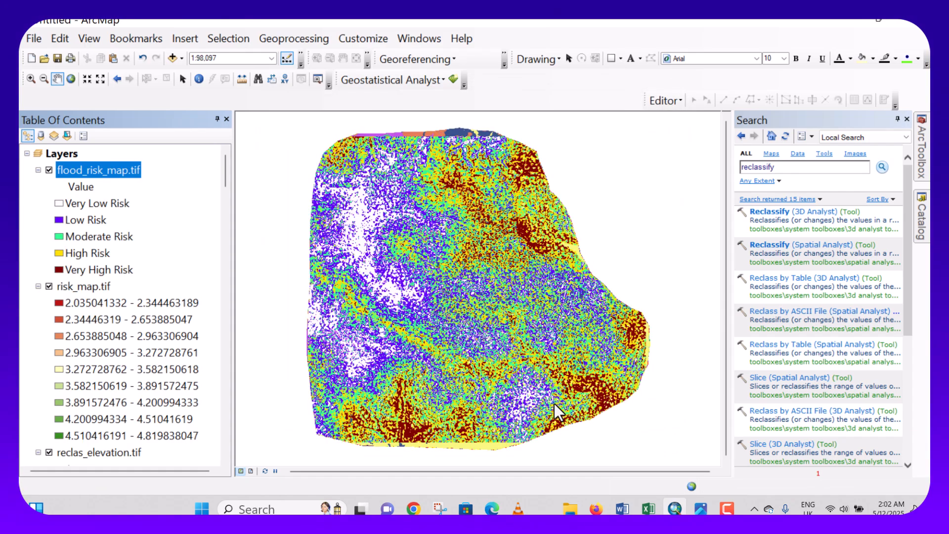